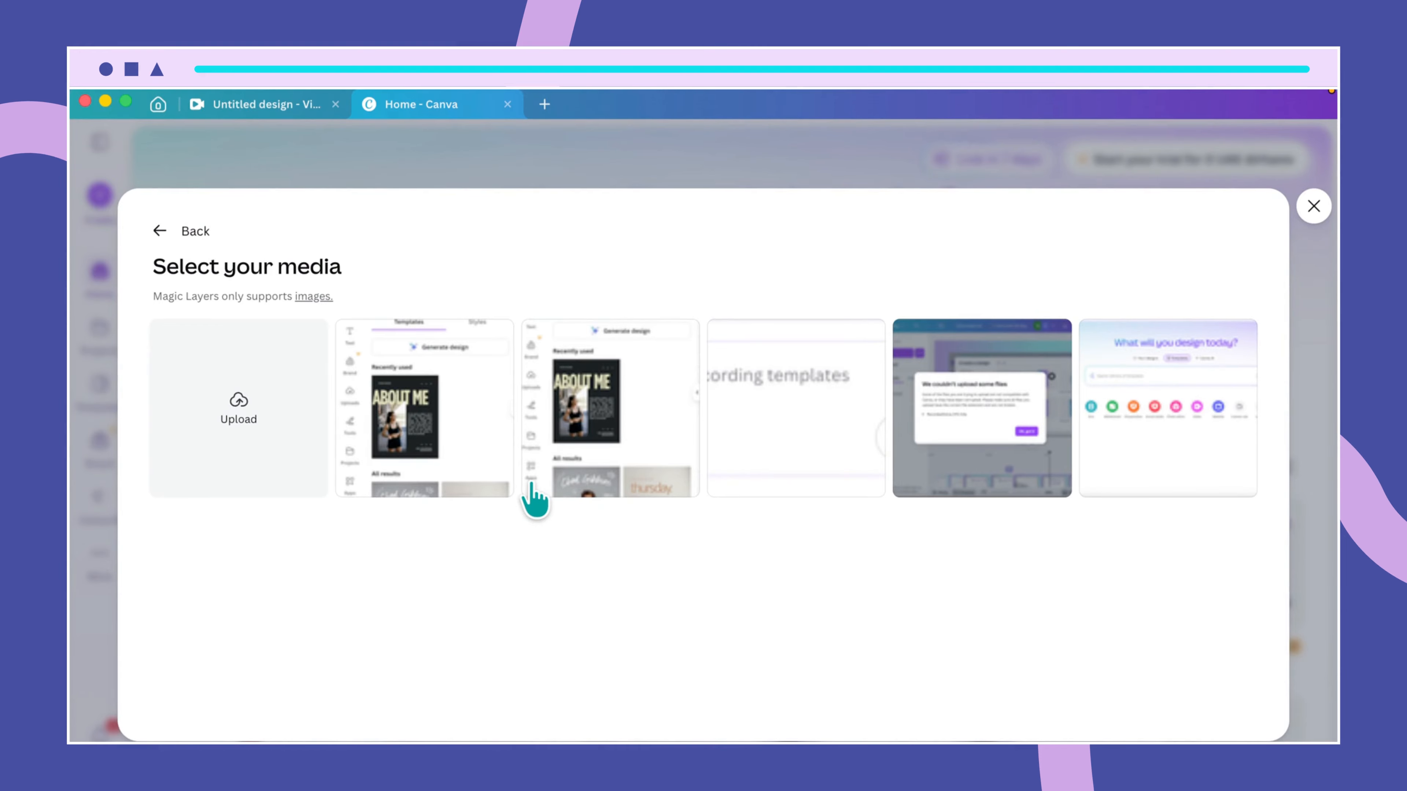
Step: Upload Untitled design (3).png from the Downloads folder to Magic Layers and open the layered design in the editor
left_click(230, 415)
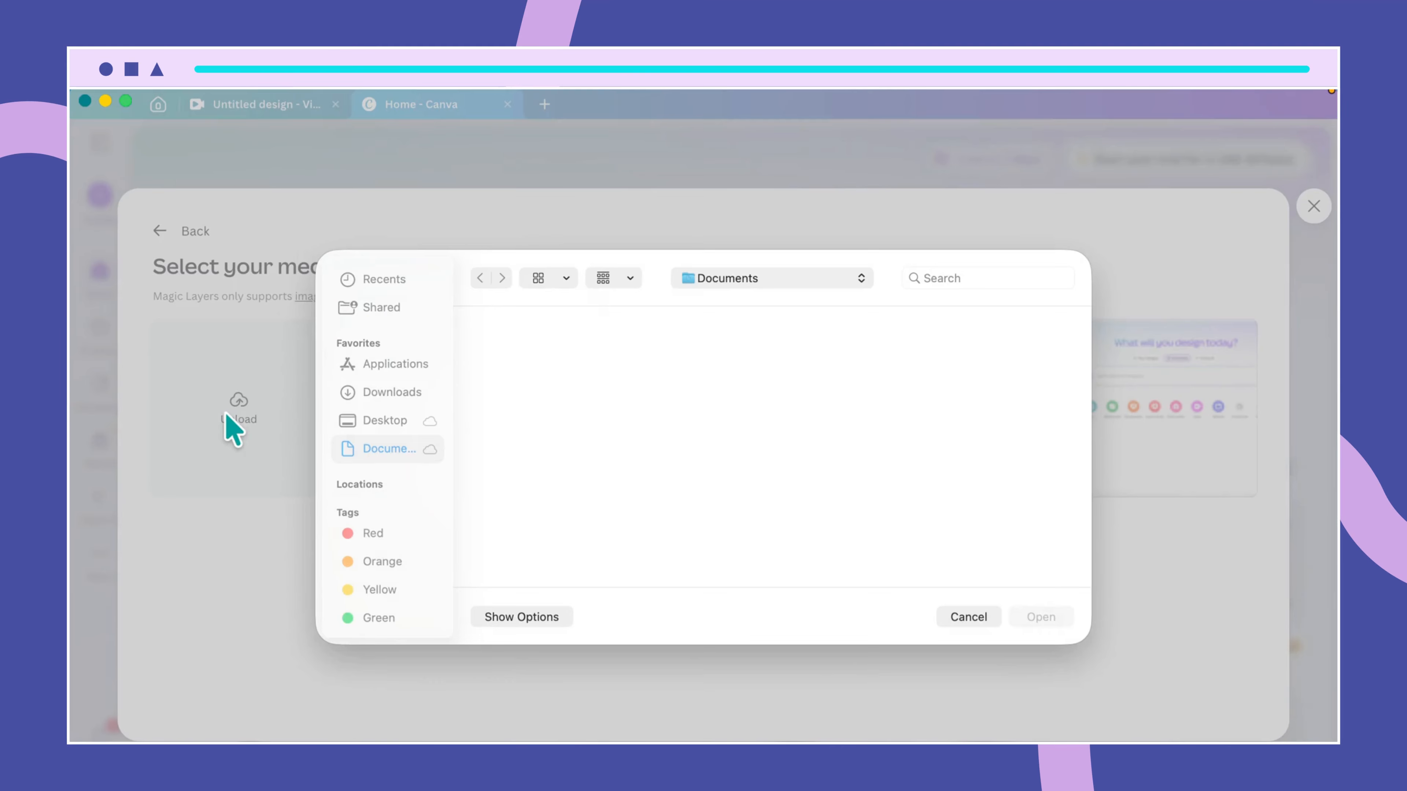
left_click(398, 395)
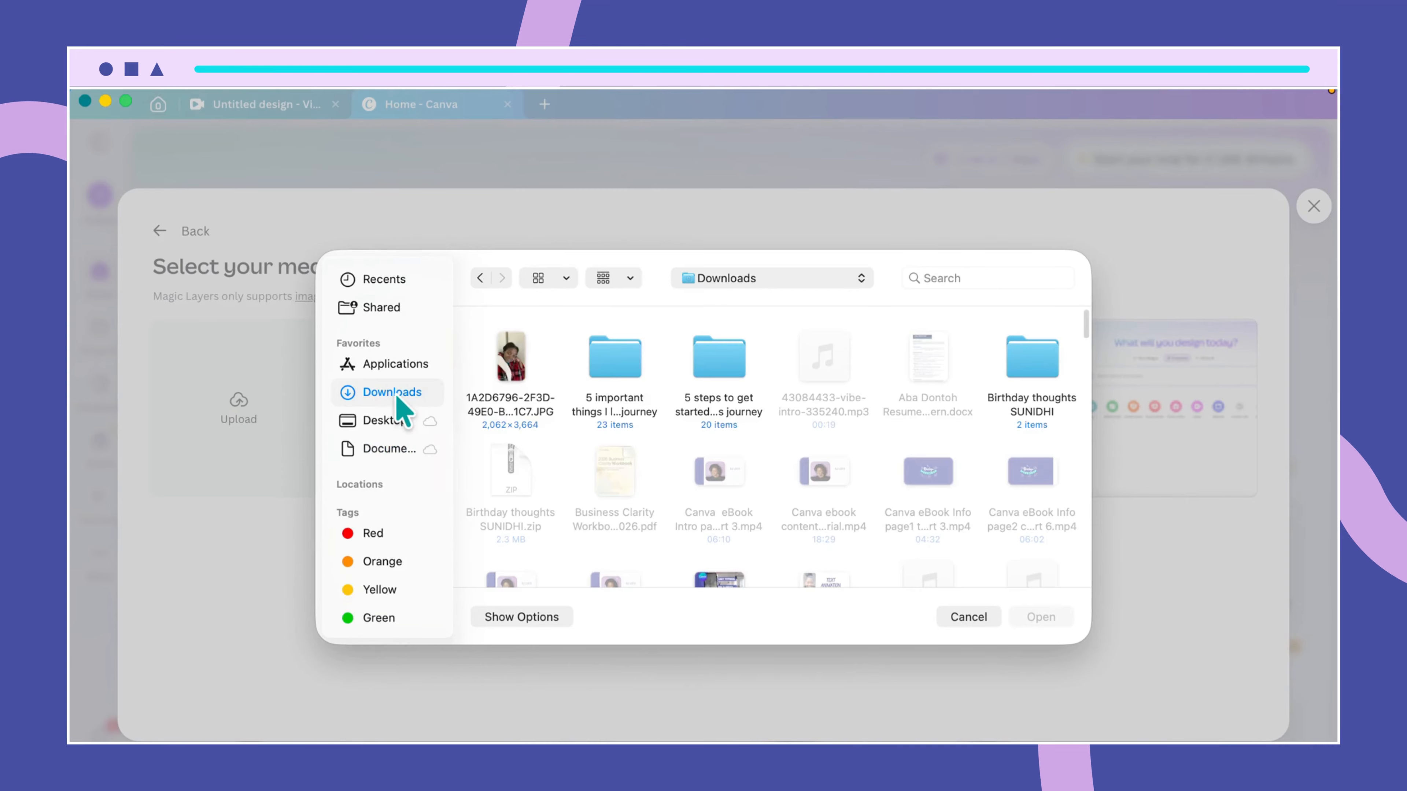
scroll(686, 429, "down", 5)
scroll(690, 431, "down", 15)
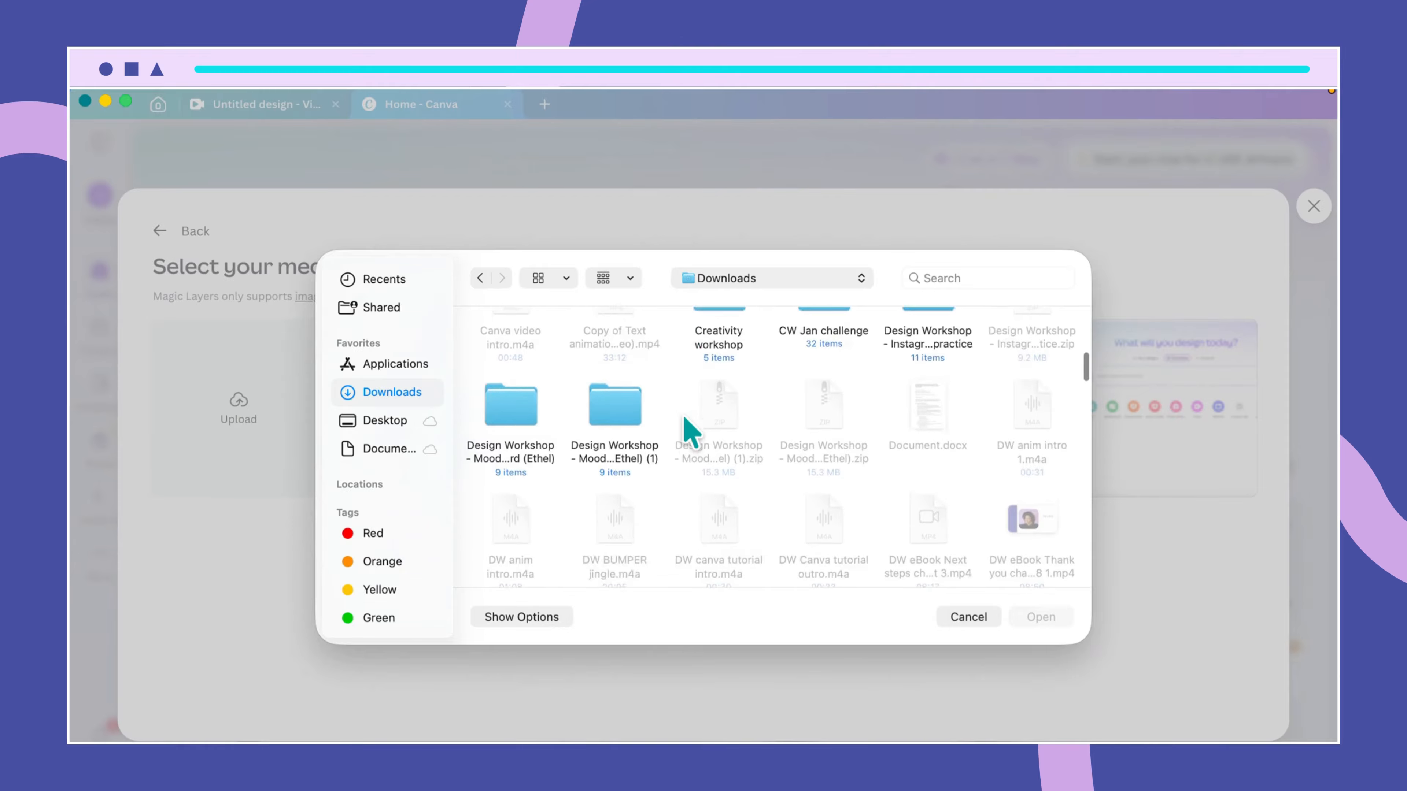
scroll(690, 433, "down", 15)
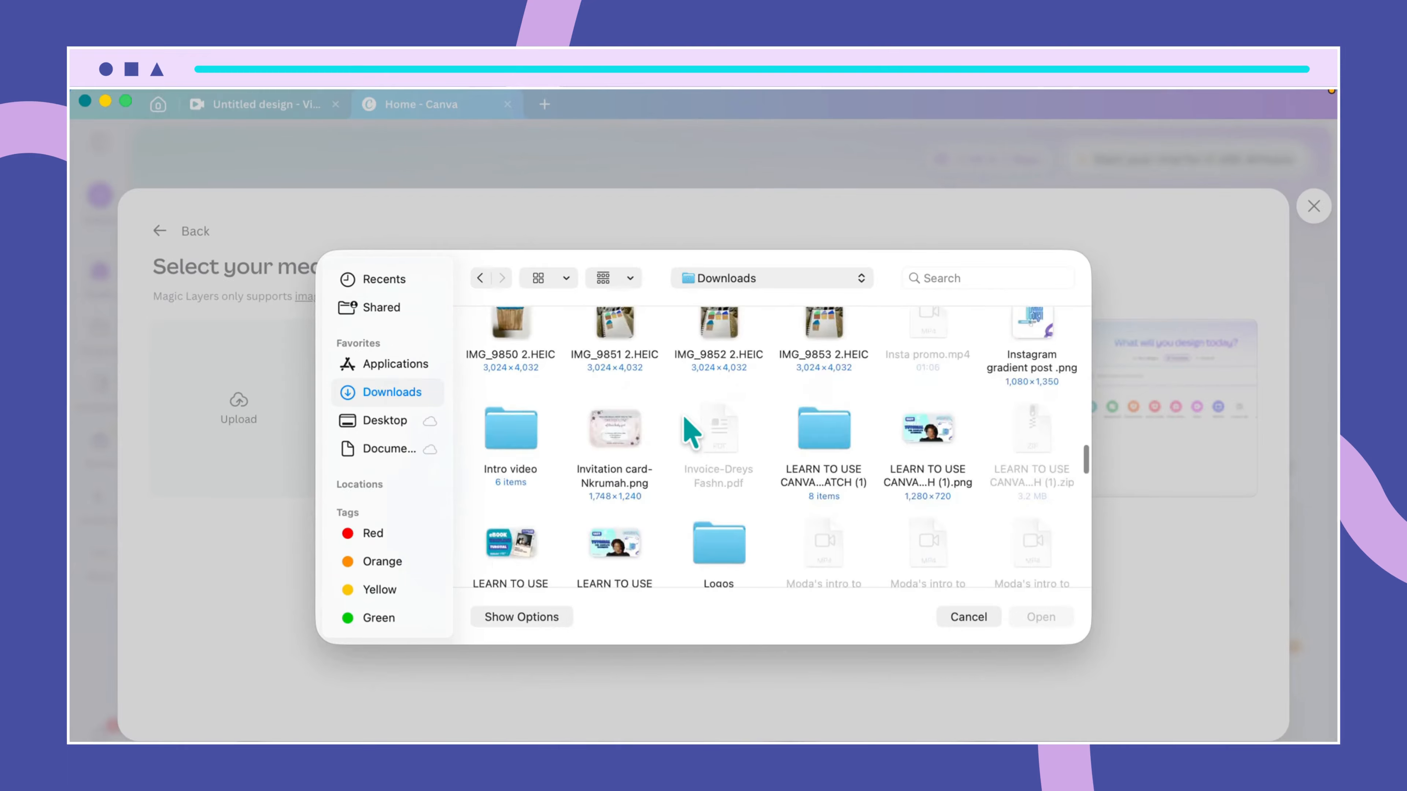
scroll(690, 432, "down", 12)
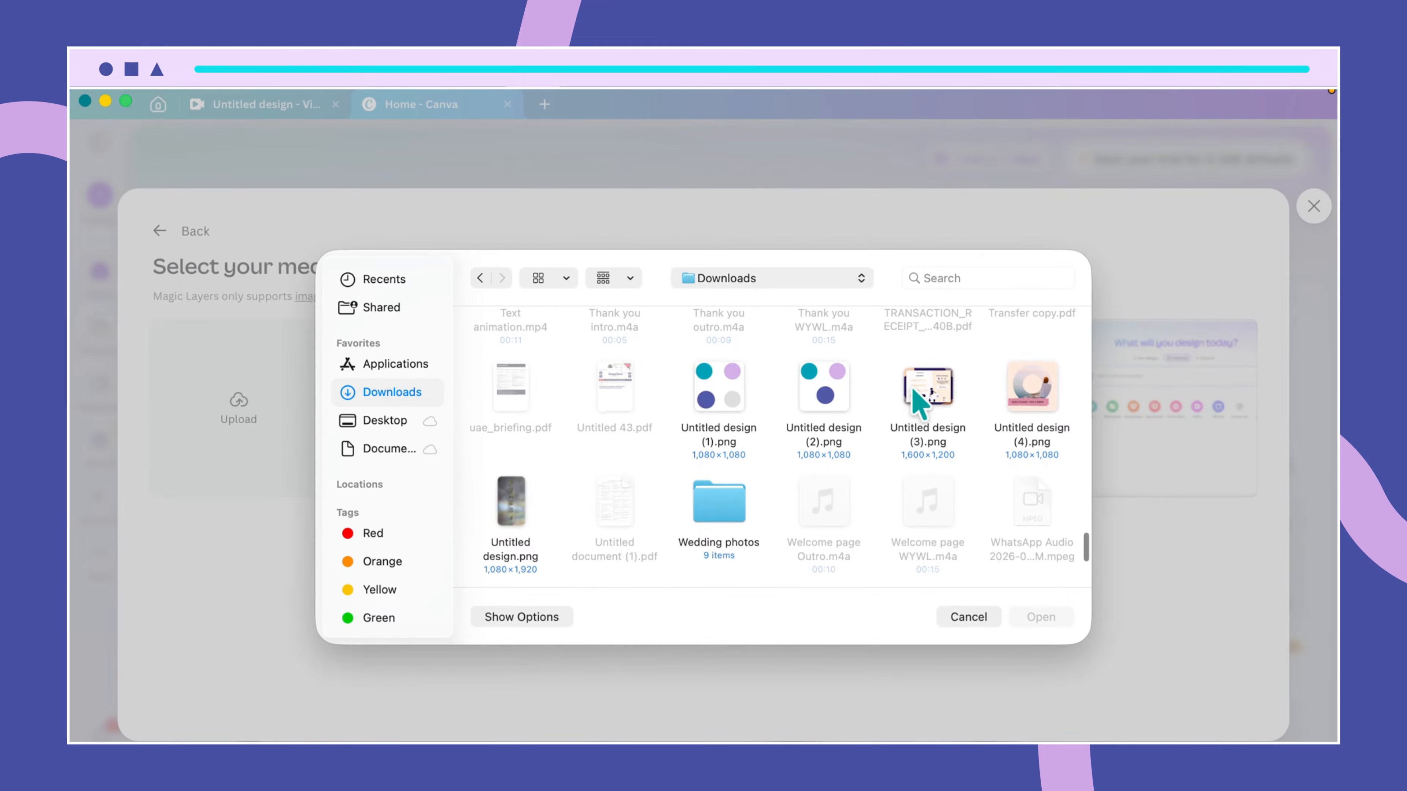
left_click(924, 405)
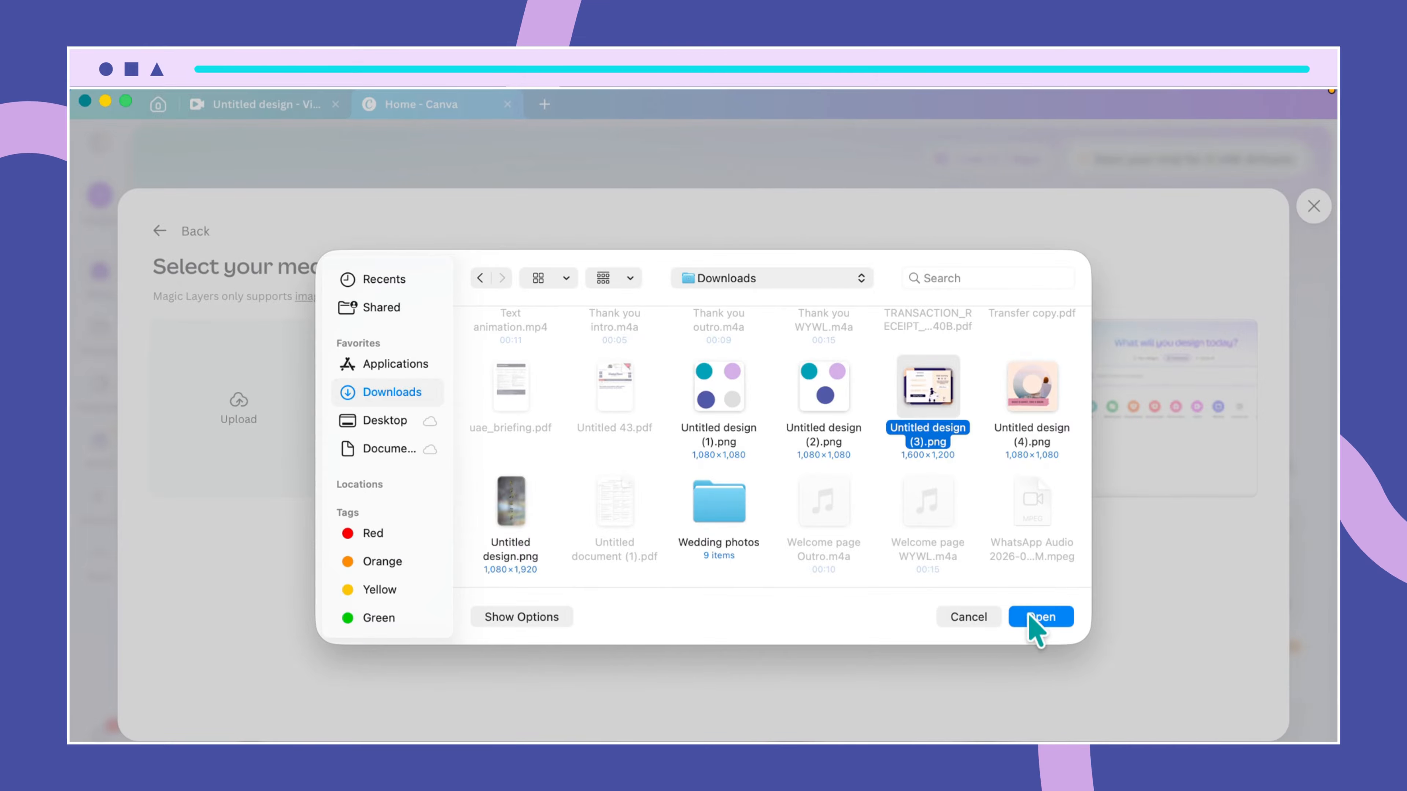
left_click(1027, 614)
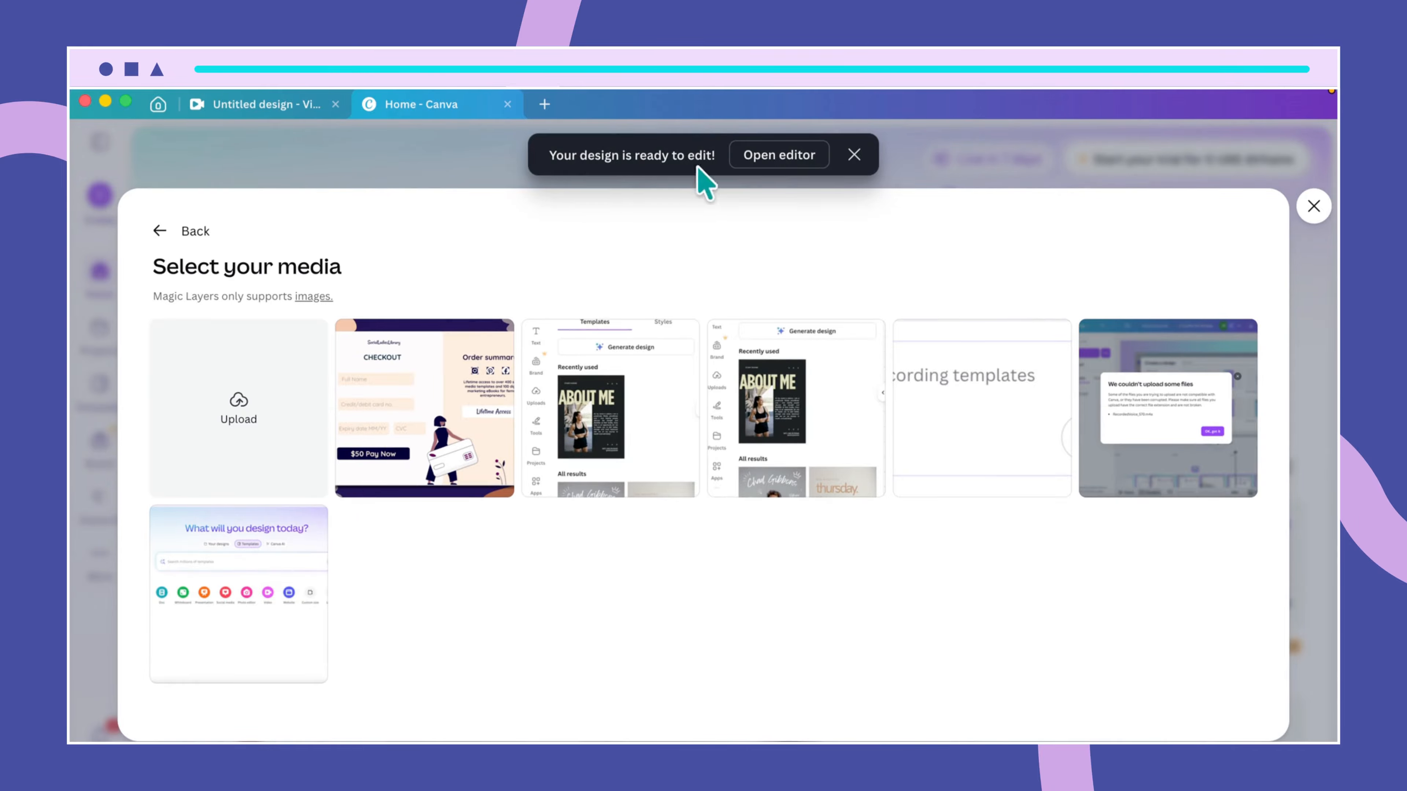
left_click(785, 158)
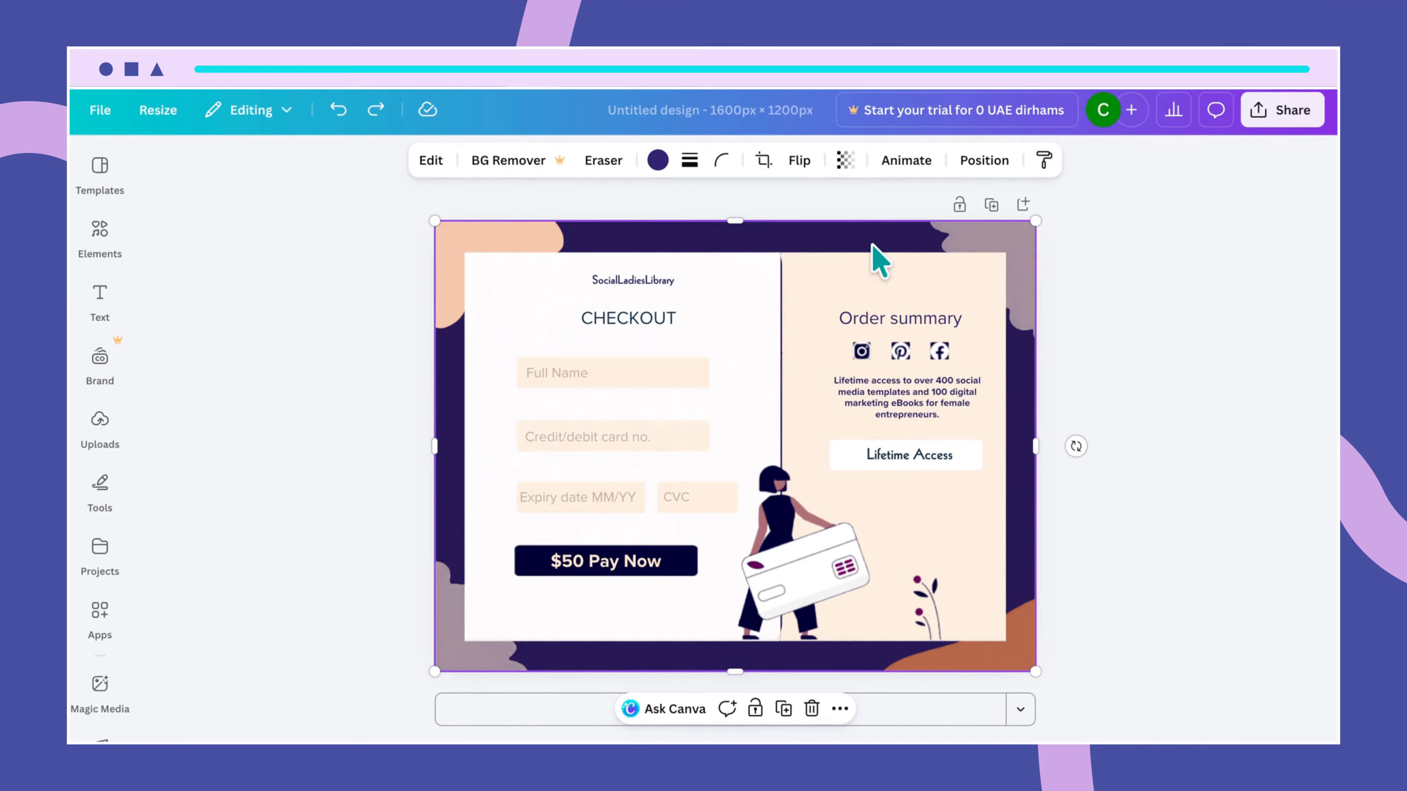
Step: Set the checkout design's dark background frame to the custom color #4F0D5F
left_click(658, 162)
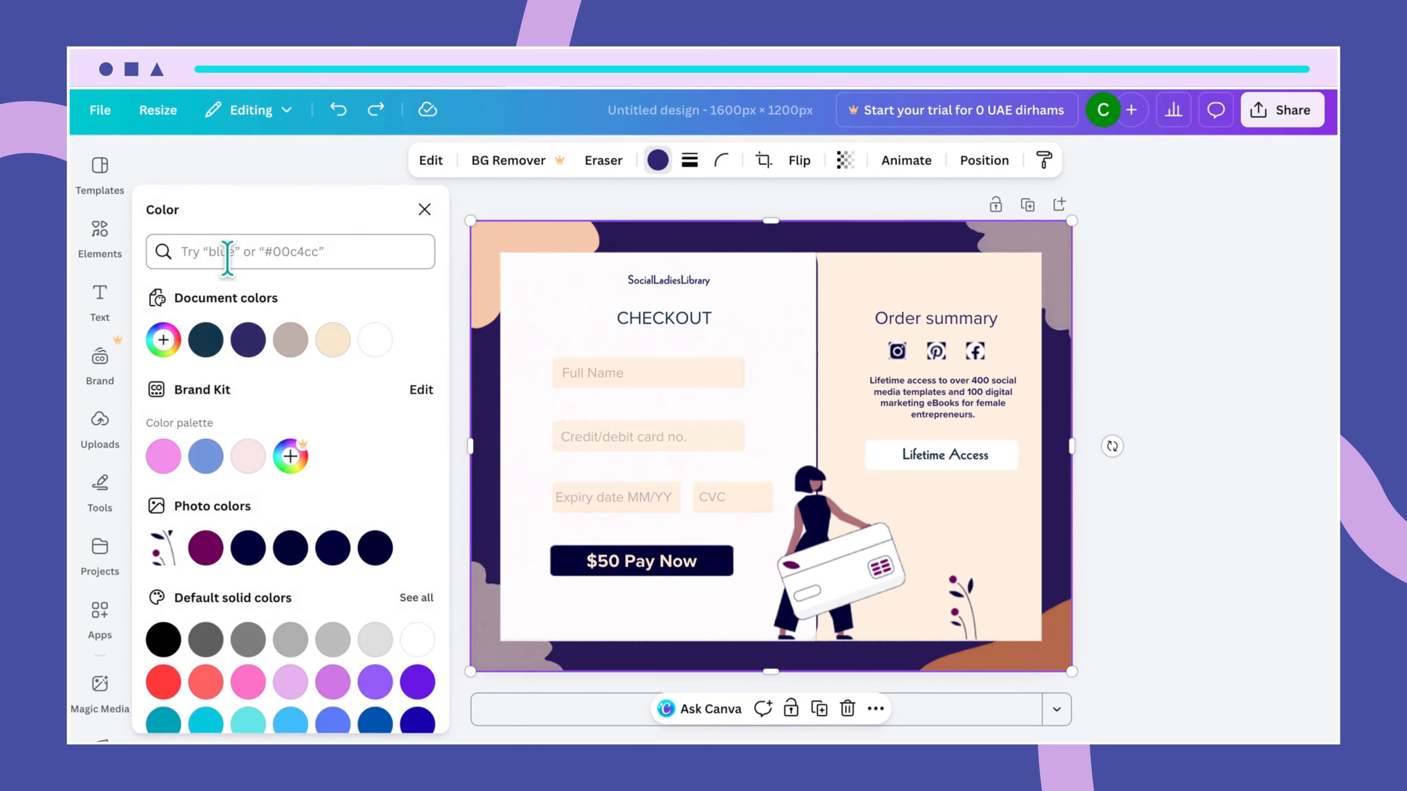
left_click(164, 341)
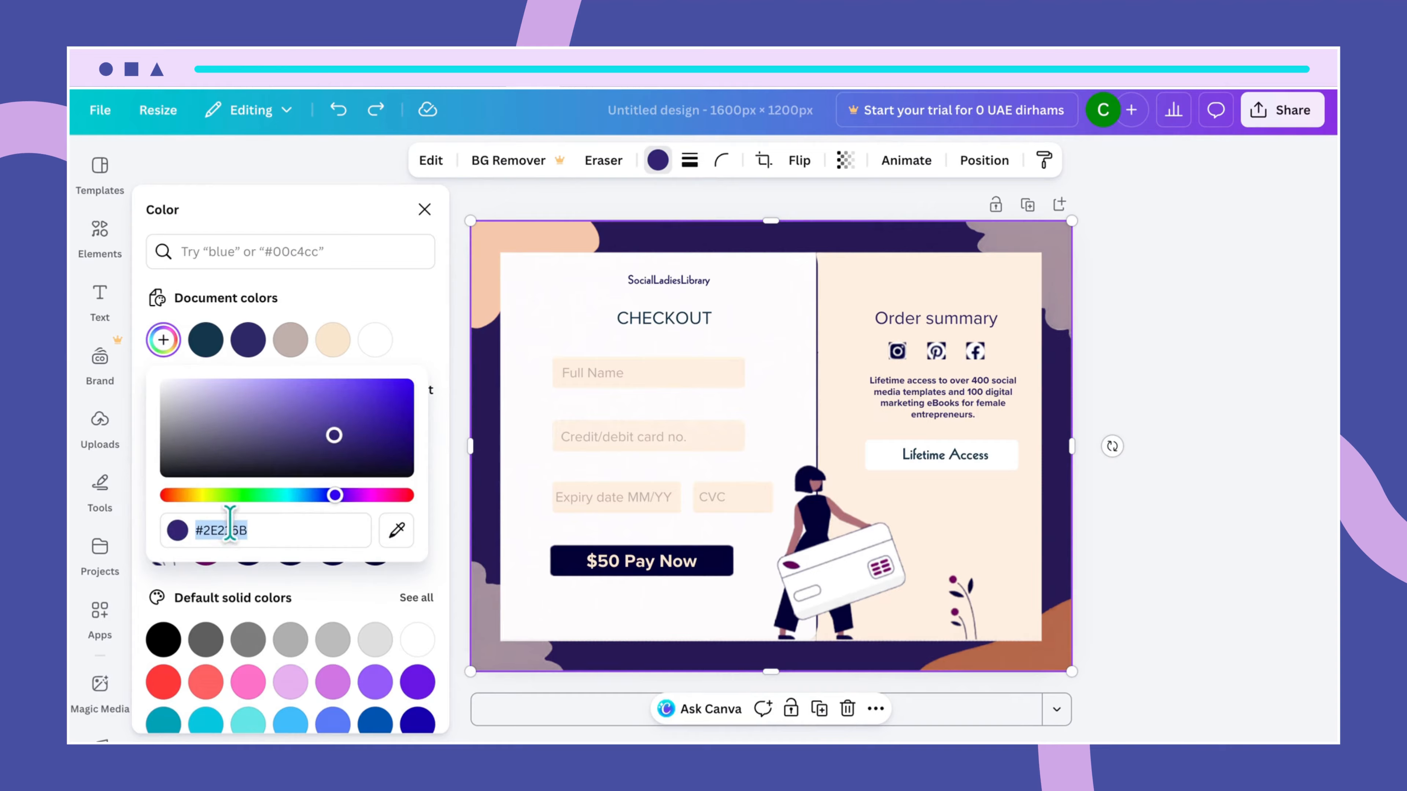
key("BackSpace")
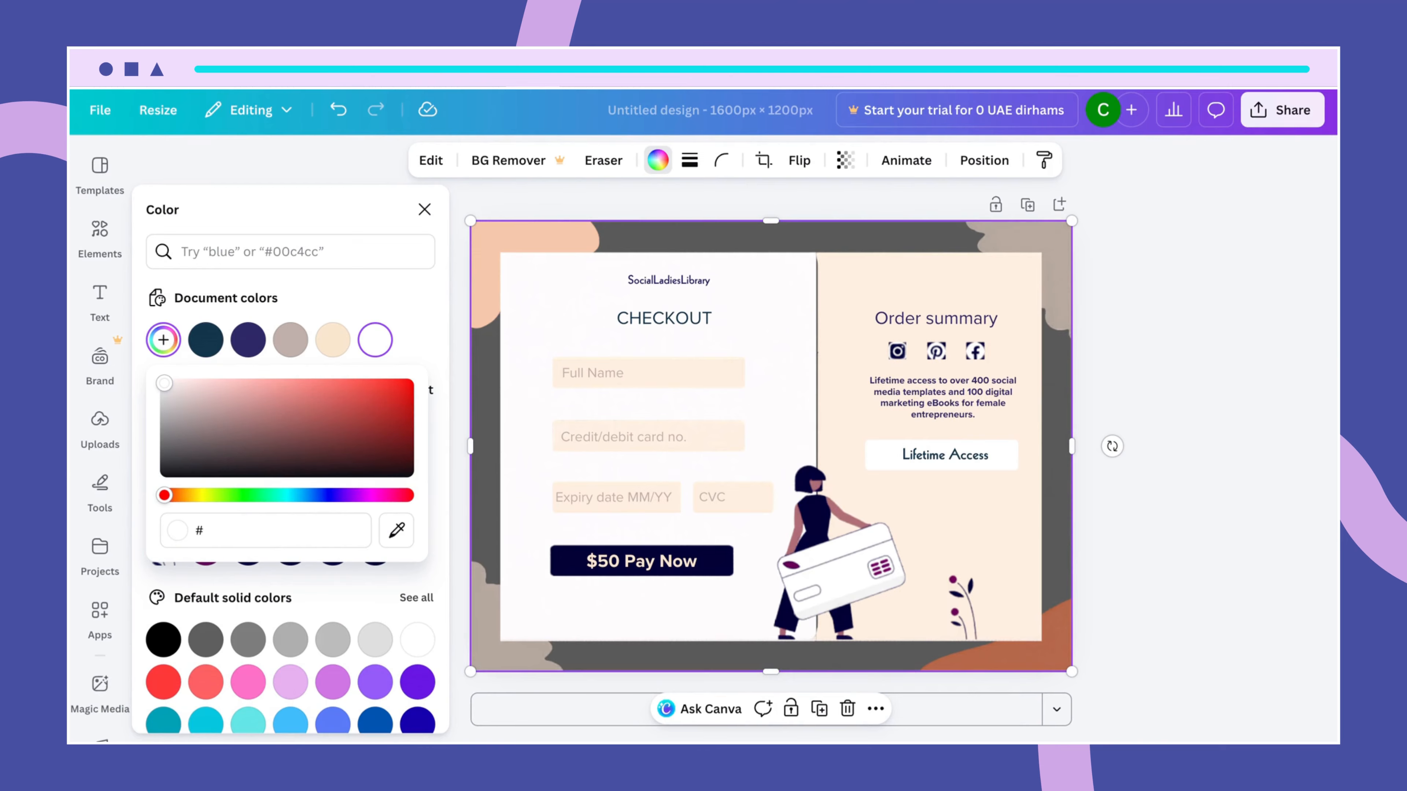
type("4")
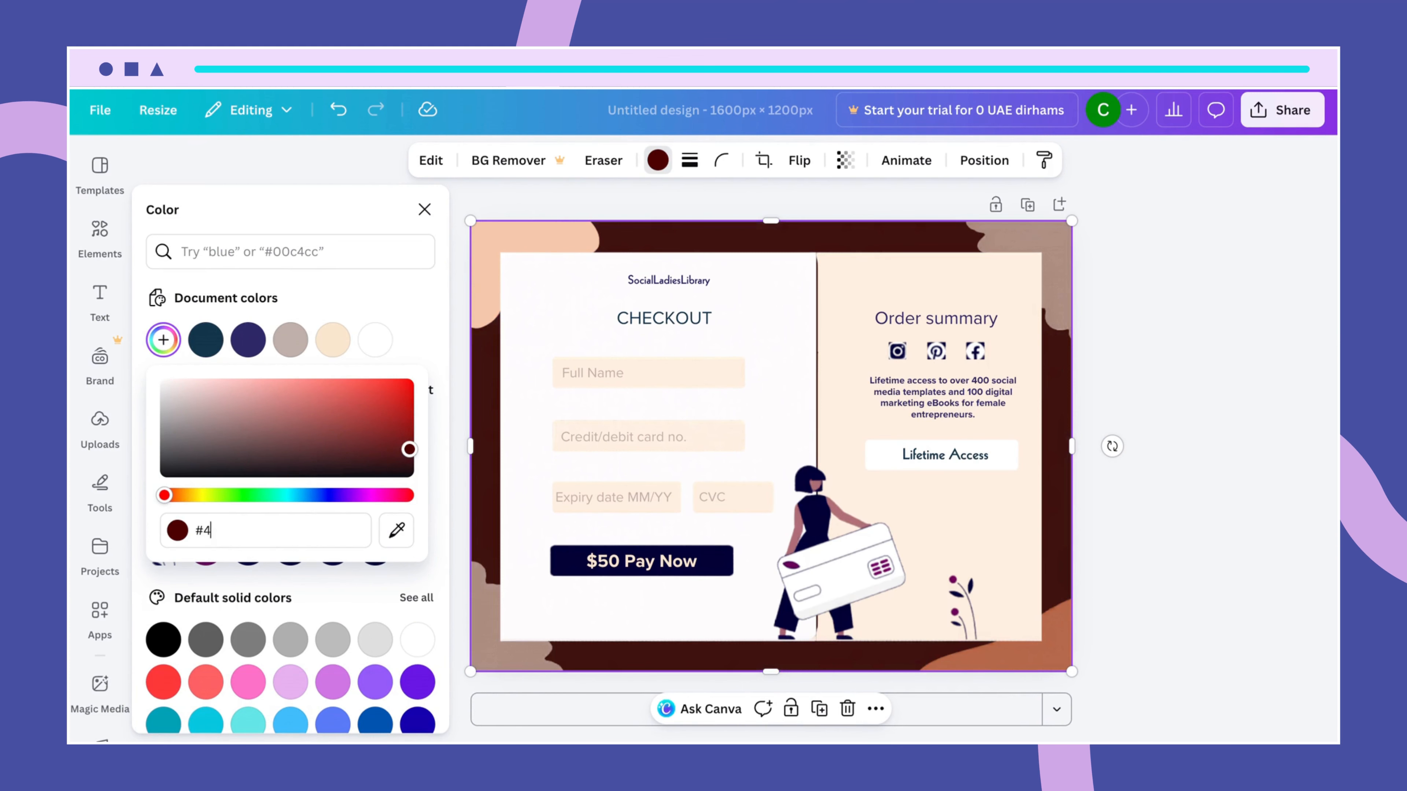
type("F0")
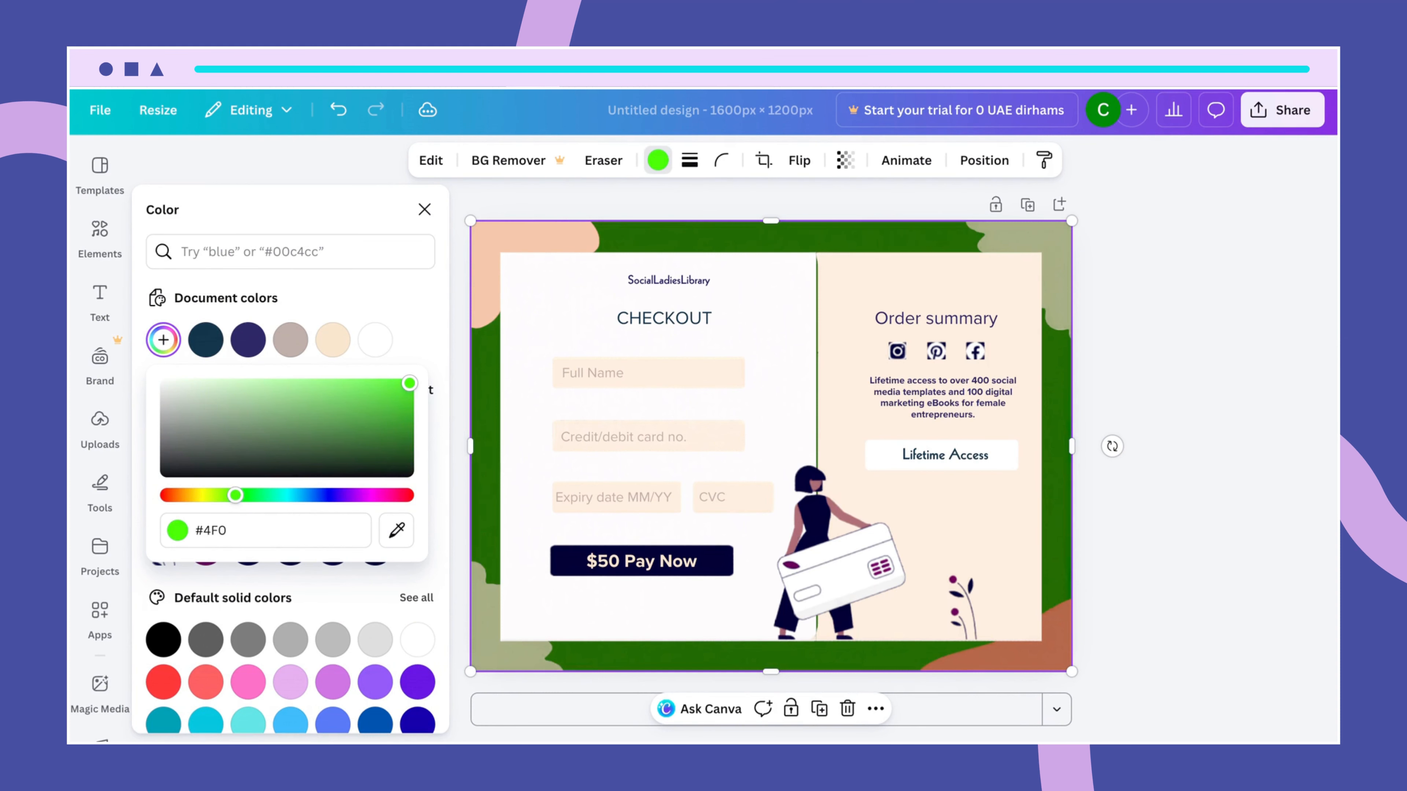
type("D5")
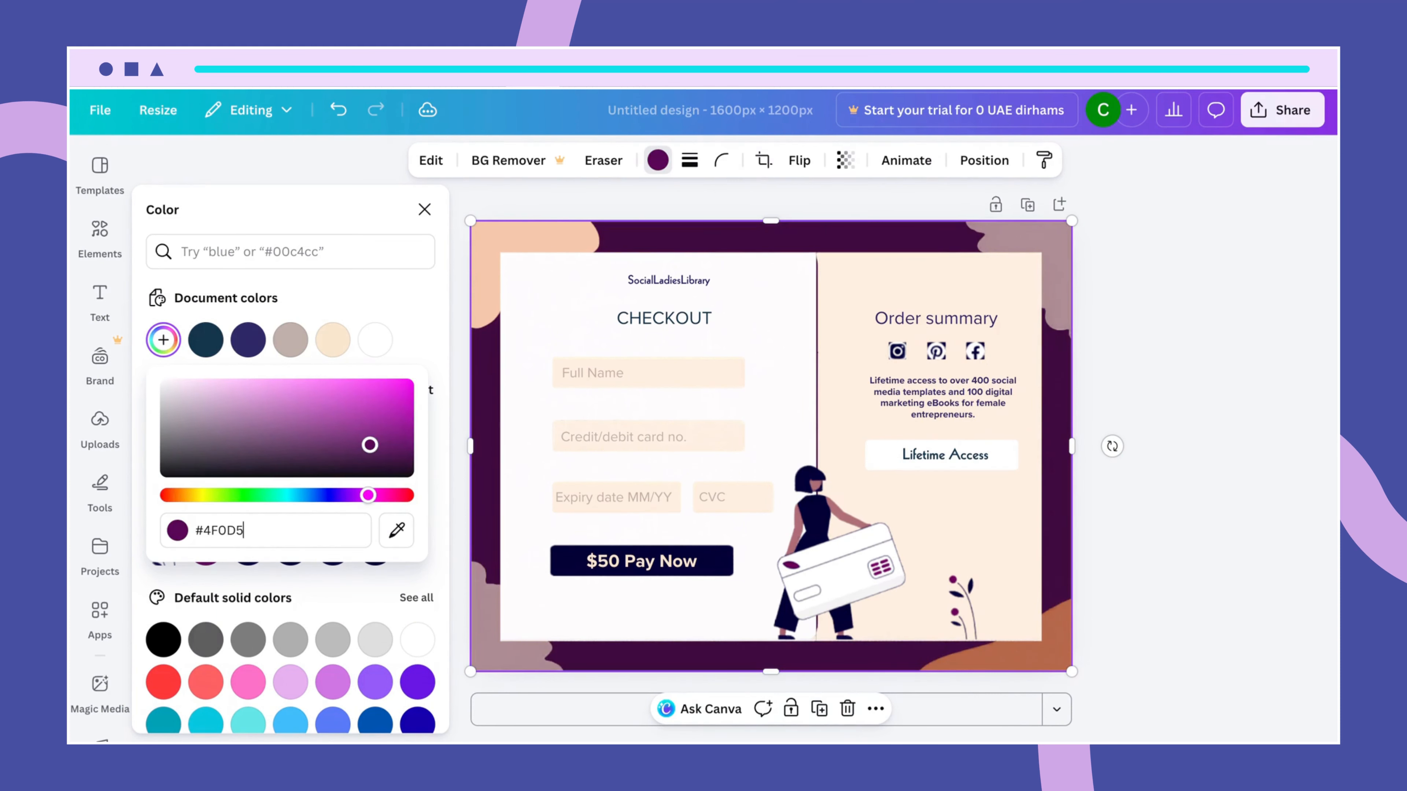
type("F")
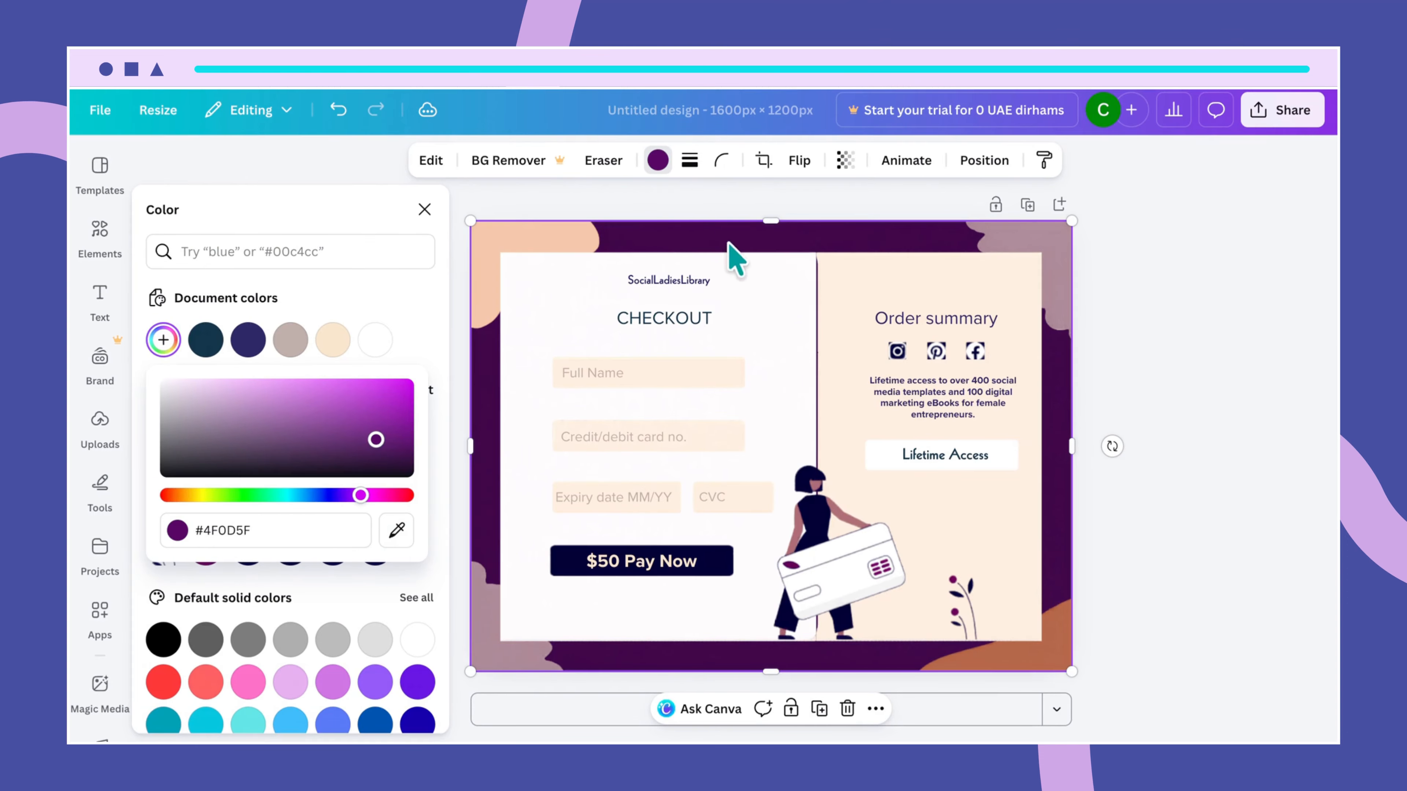
left_click(739, 245)
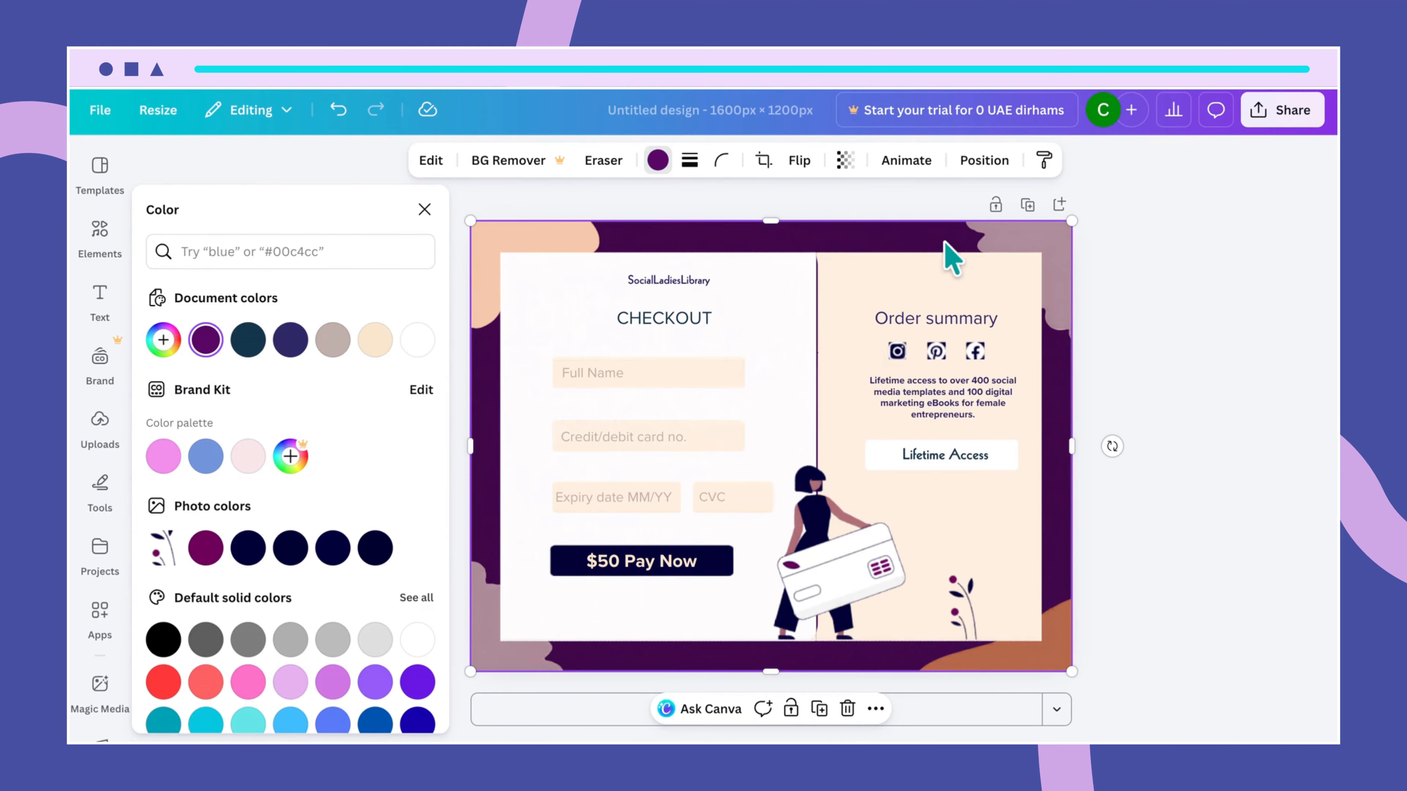
Step: Recolor the peach blob in the design's upper-left corner with the pink from the brand palette
left_click(490, 271)
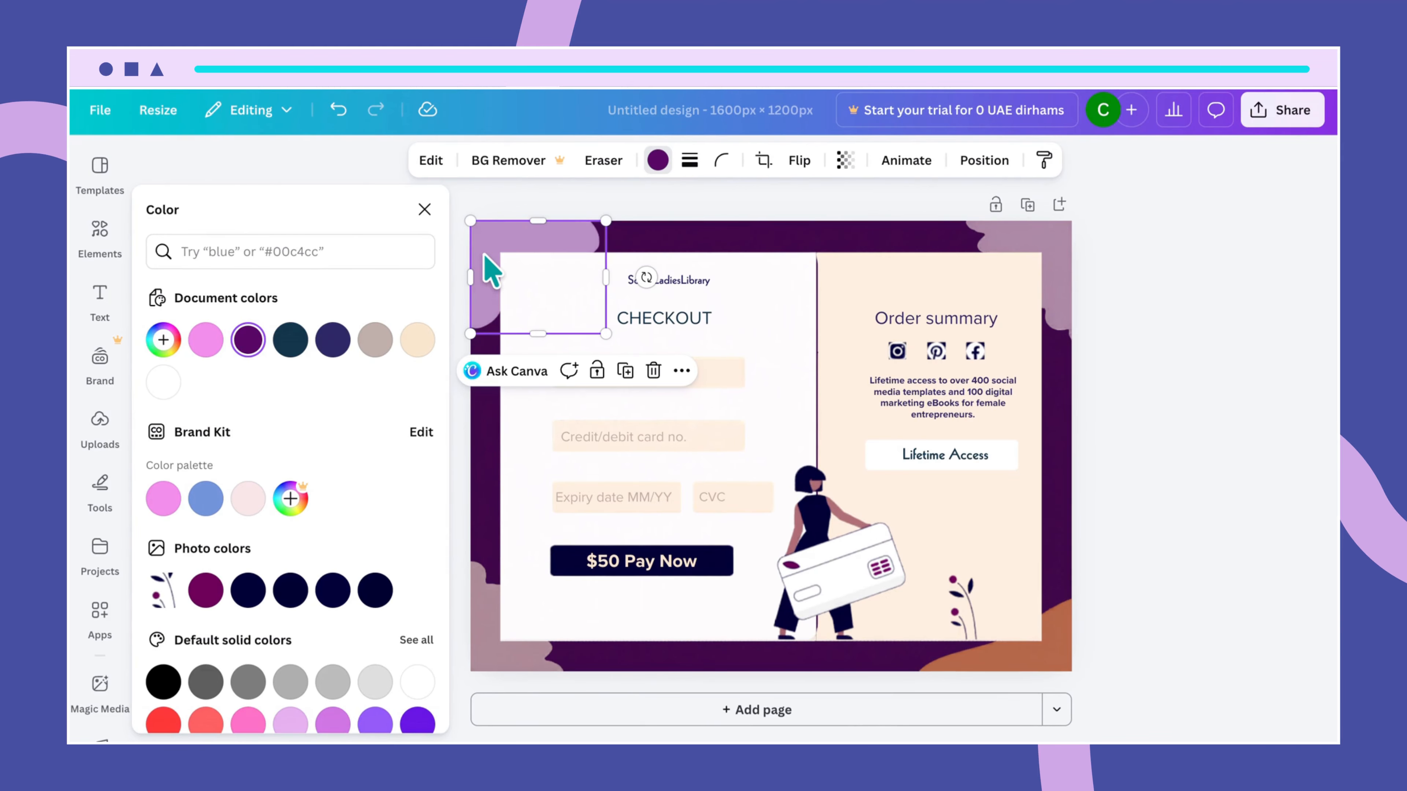
left_click(424, 210)
Step: Search the elements library for "wobbly shapes"
left_click(102, 240)
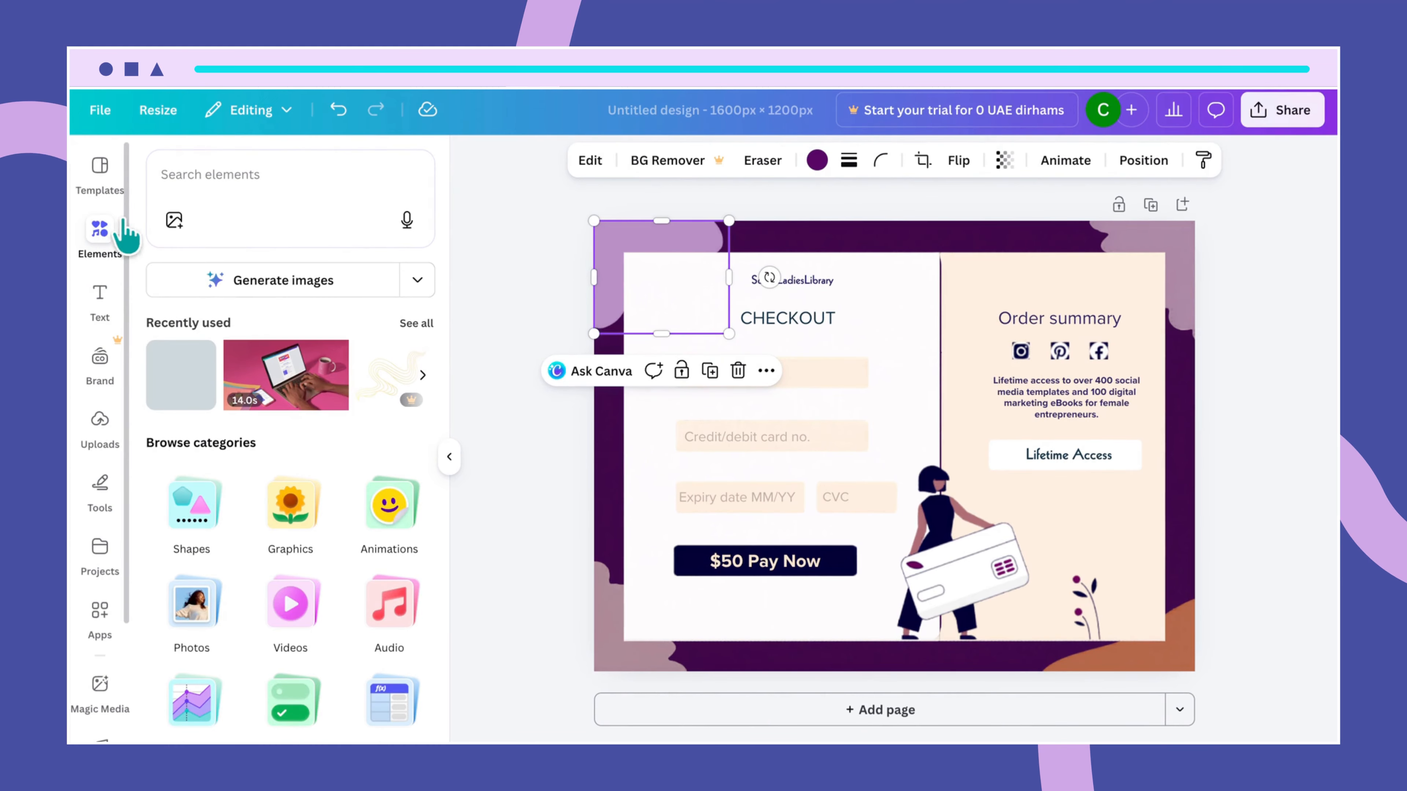
left_click(186, 181)
type("w")
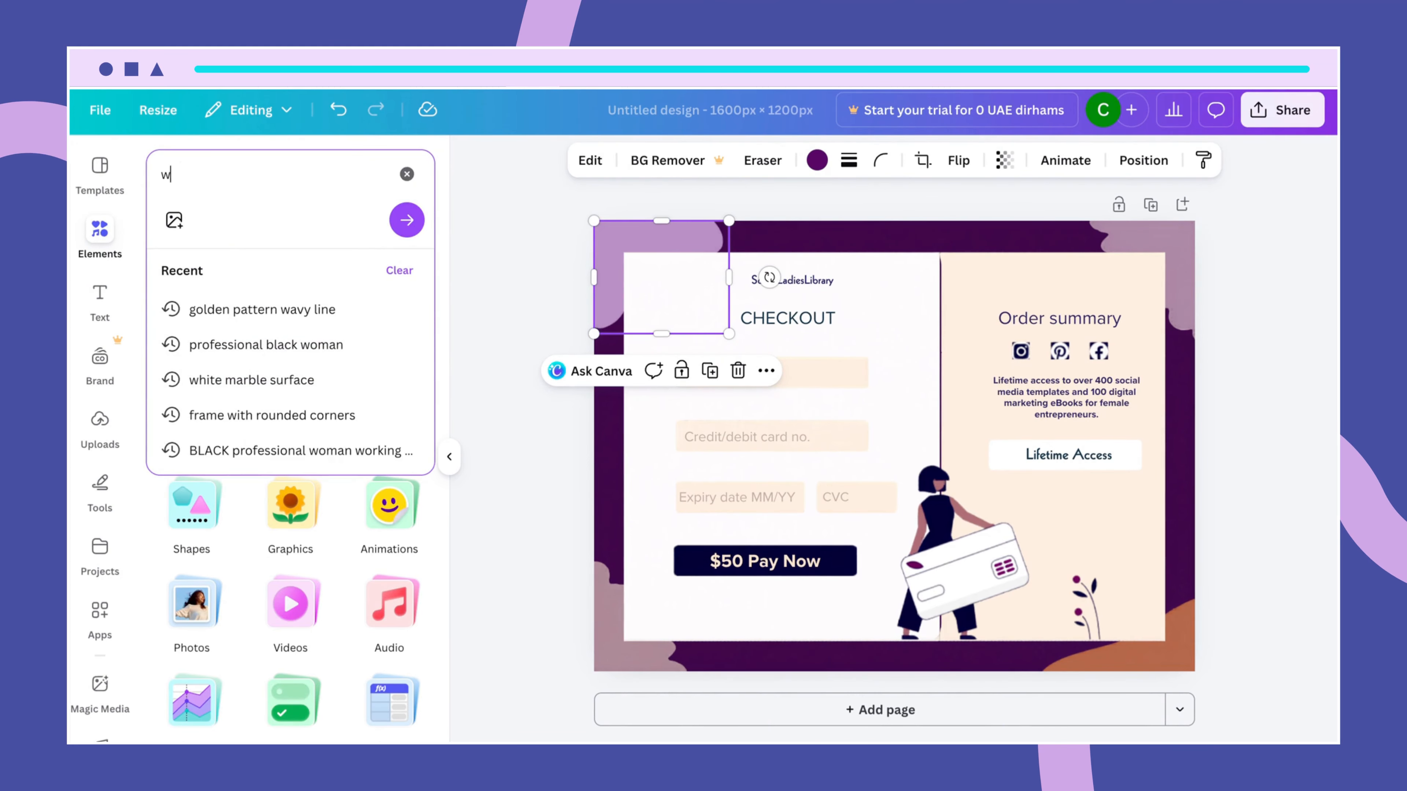
type("obbly s")
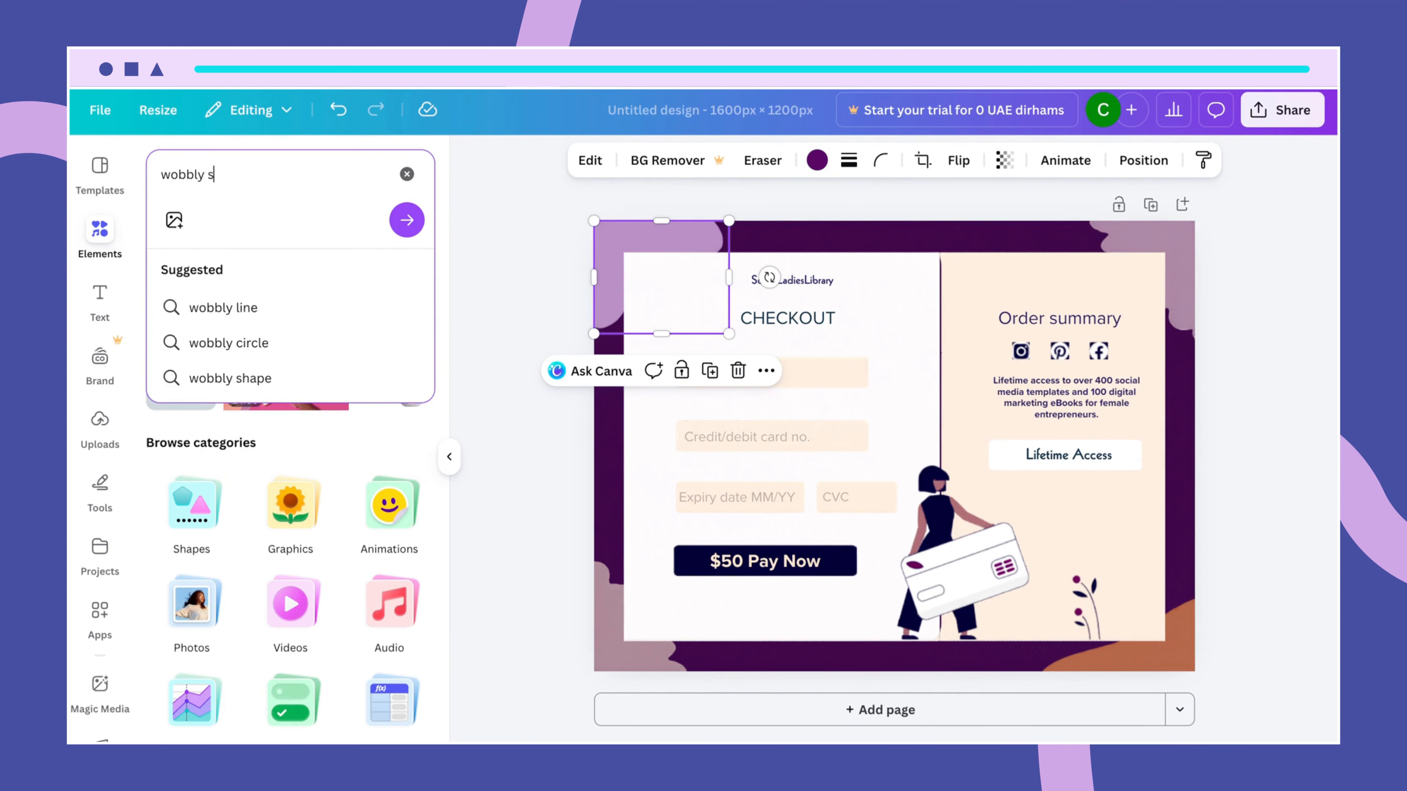
type("hape")
key("Return")
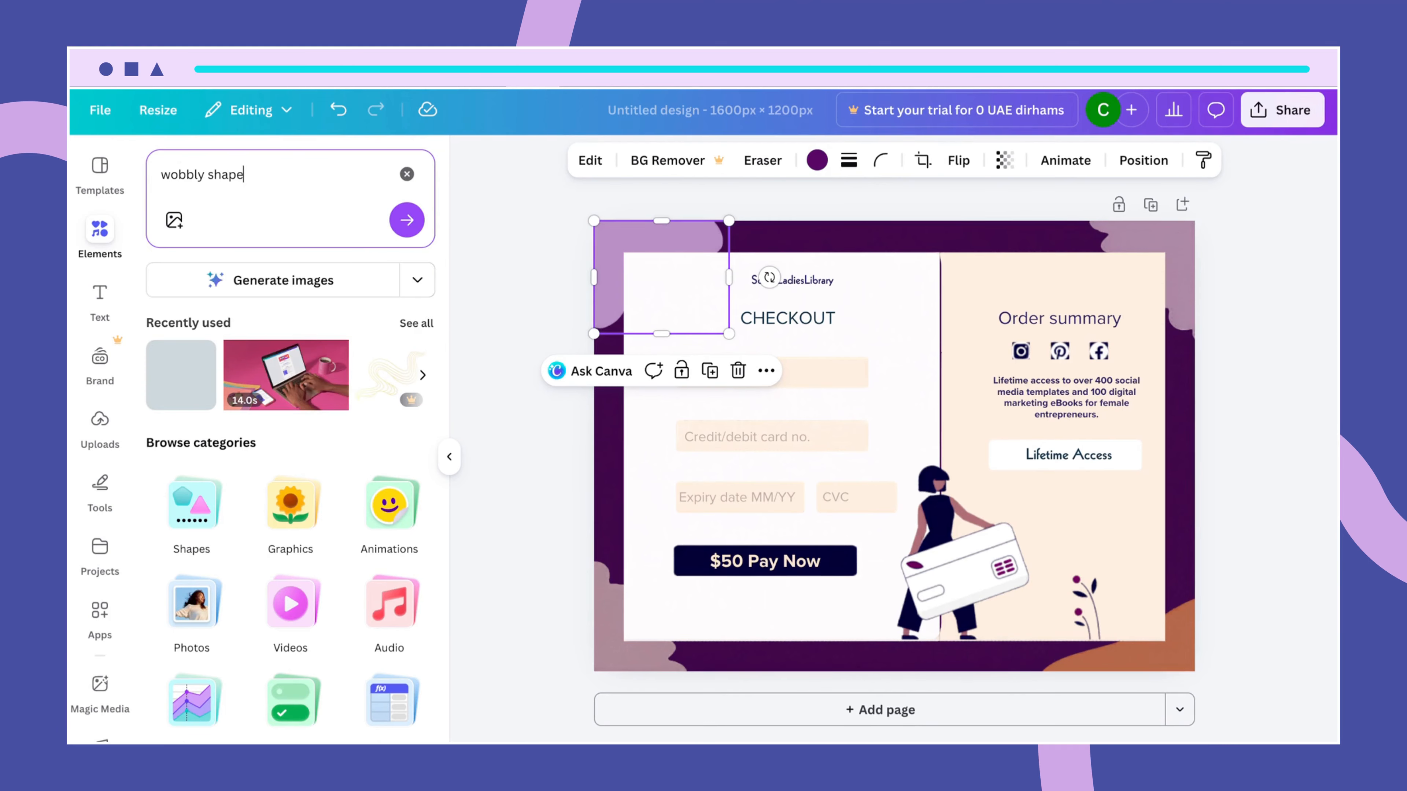
type("s")
key("Return")
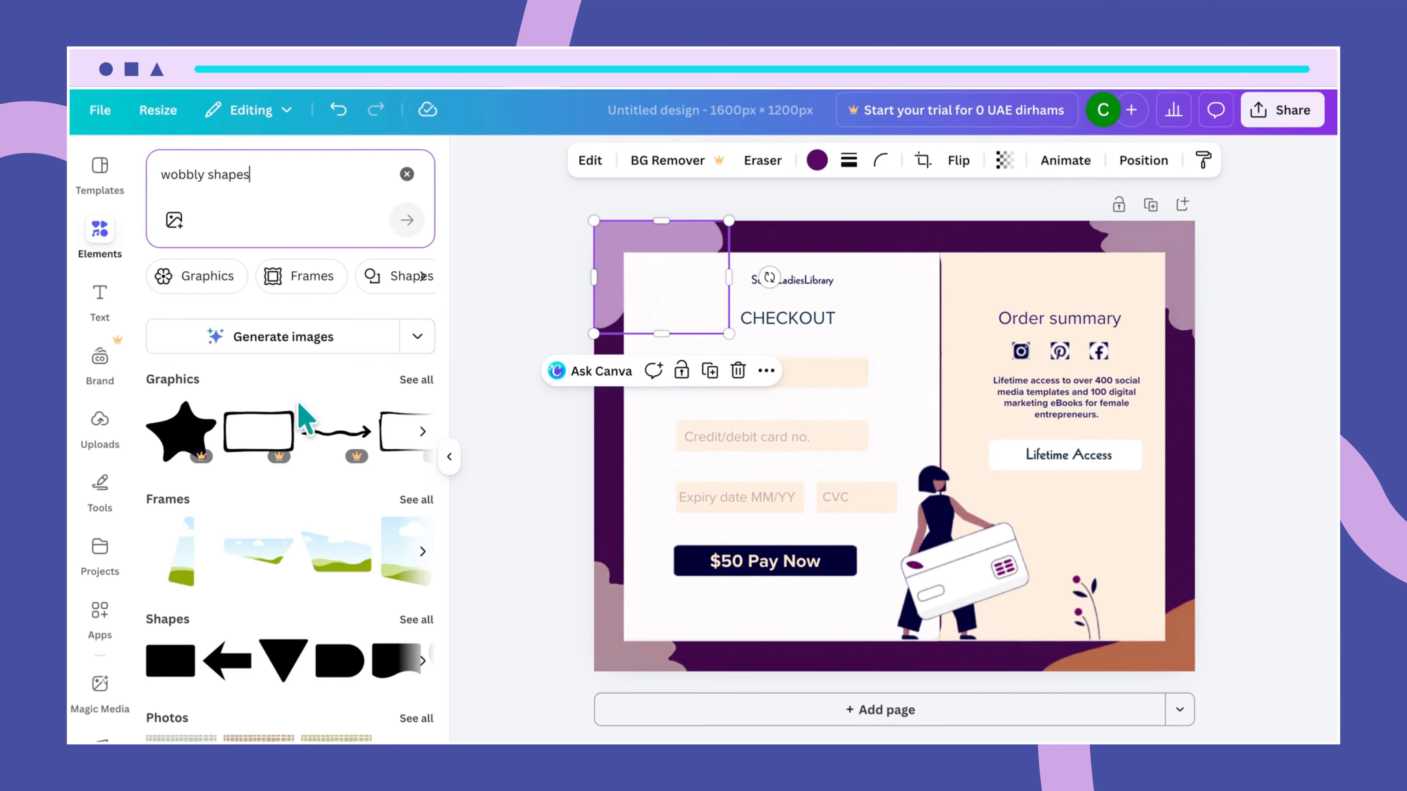
Step: Show all graphics for the wobbly shapes search and open the details of the pink blob with the thin outline
left_click(423, 378)
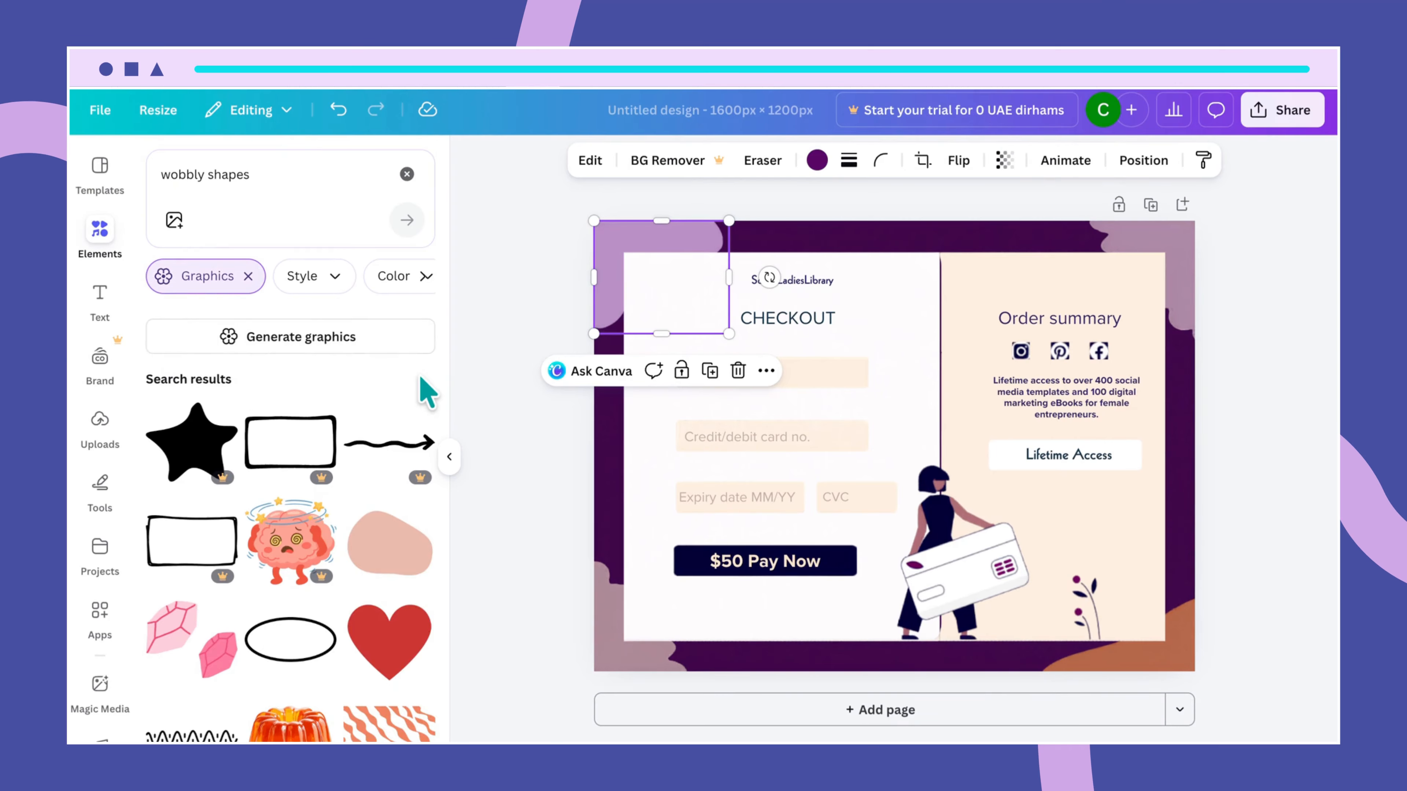
scroll(265, 607, "down", 6)
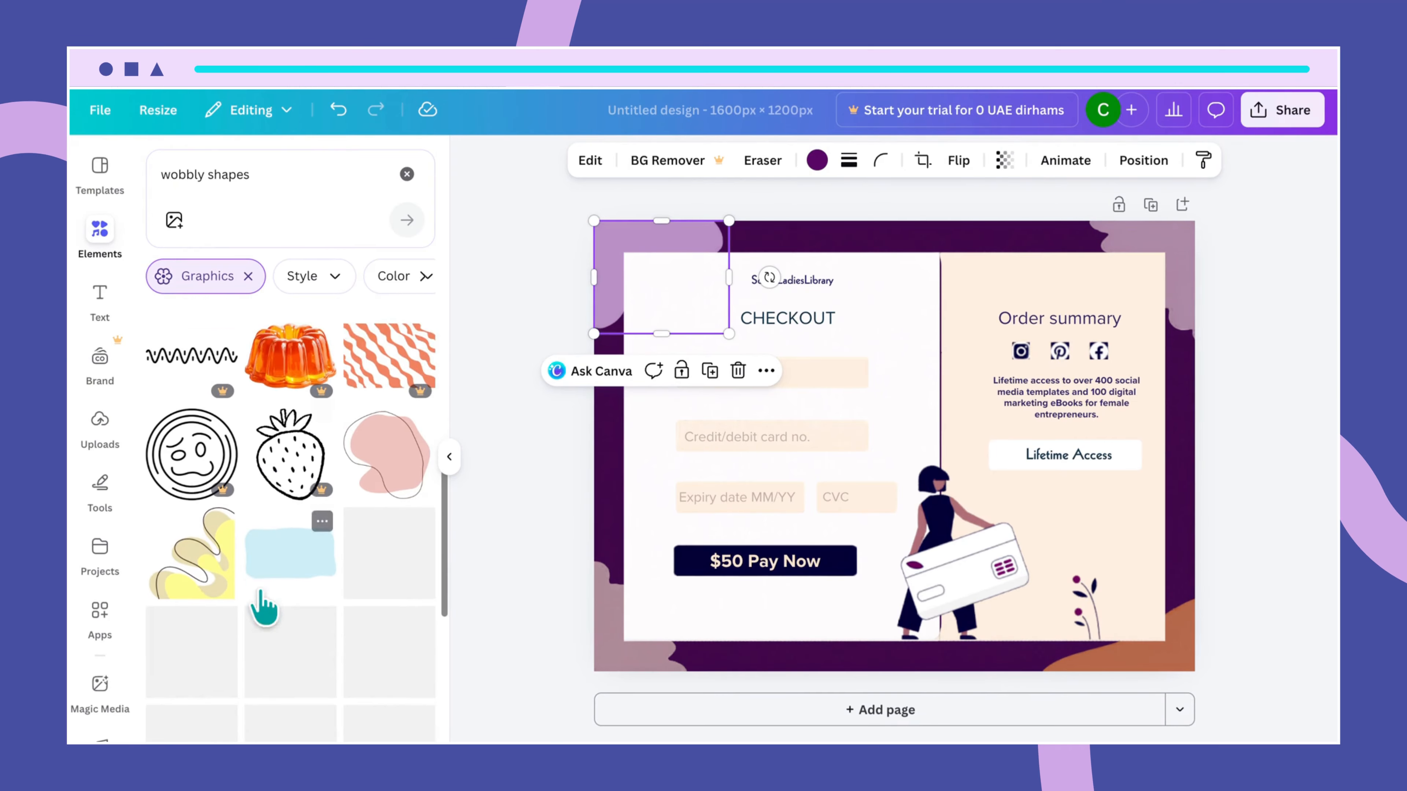
scroll(265, 607, "up", 3)
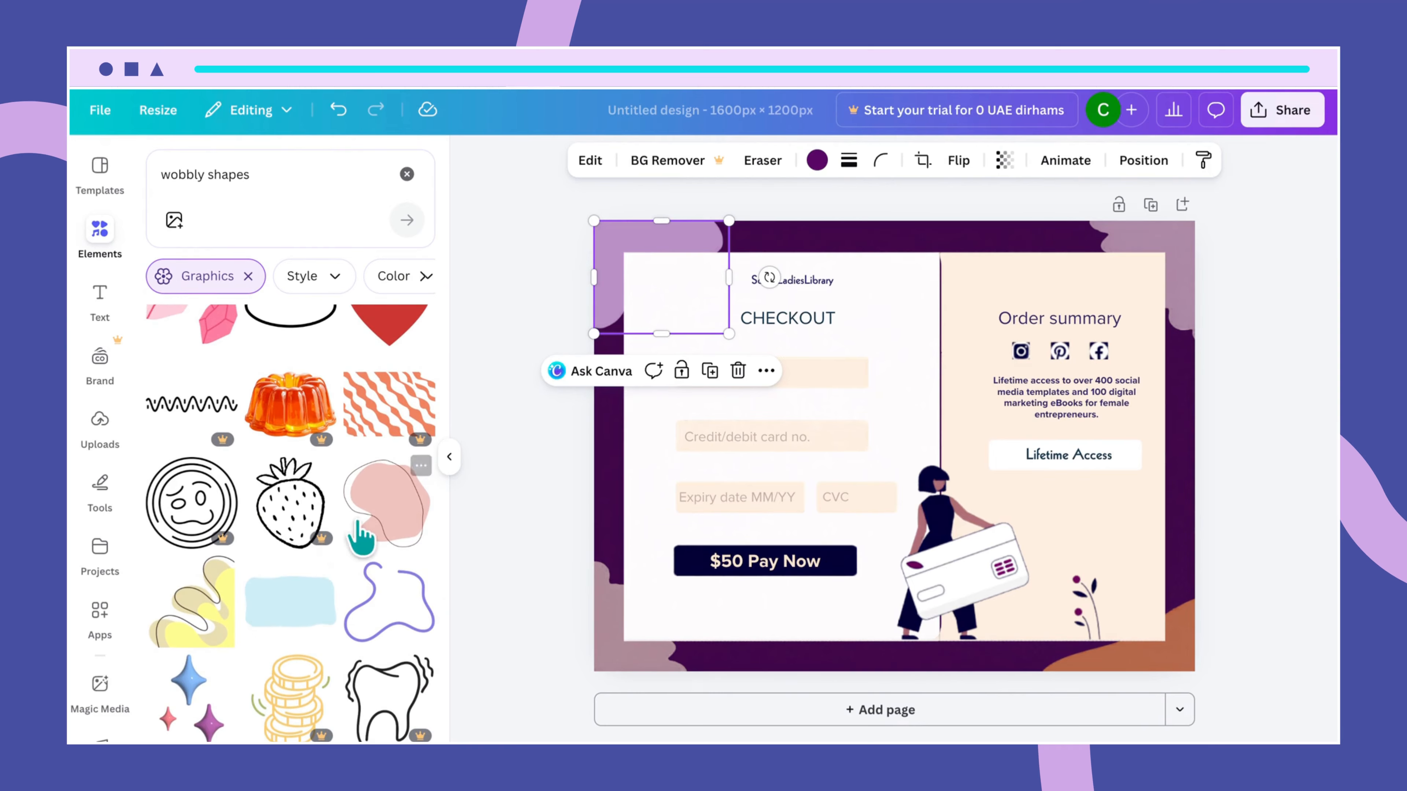
left_click(420, 471)
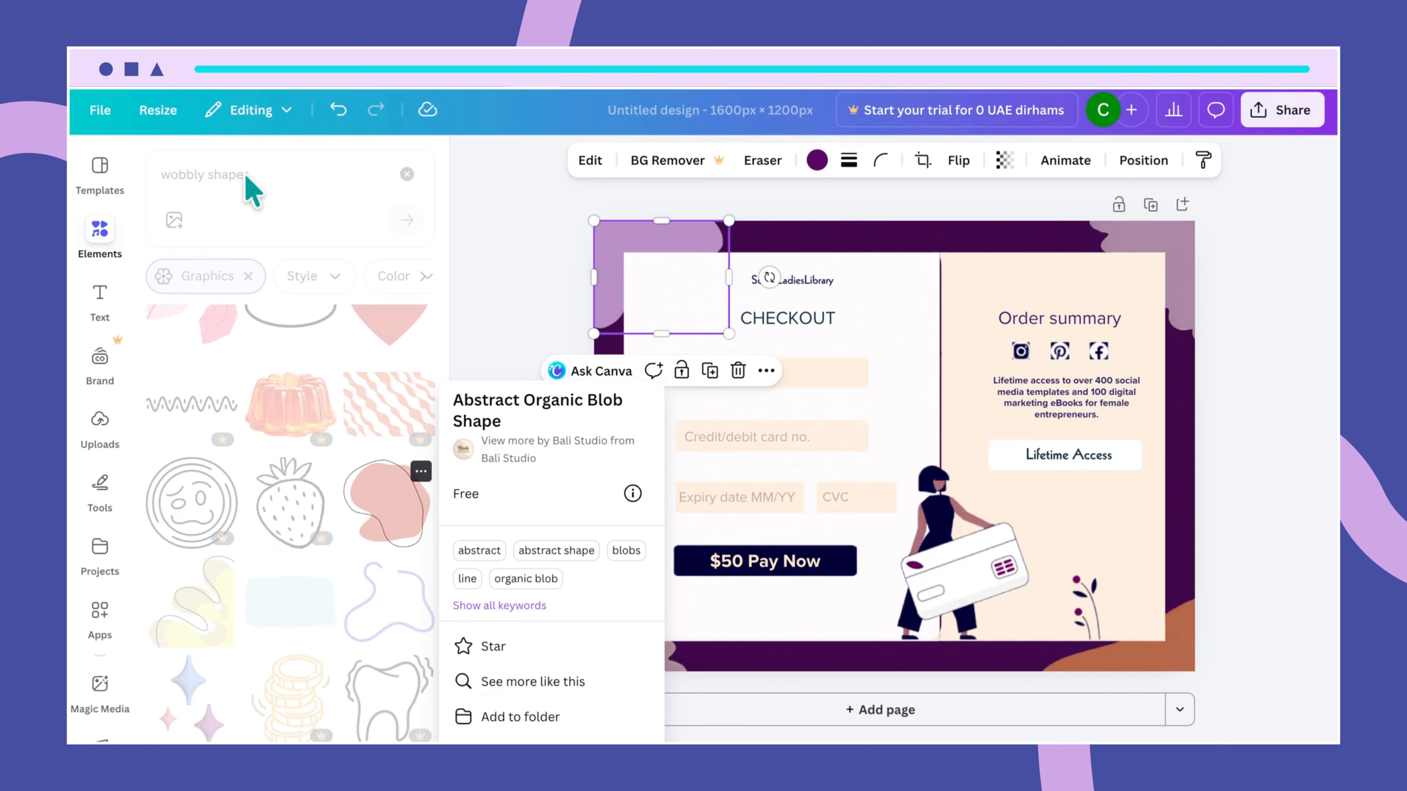
Step: Replace the elements search with "shape abstract elements"
left_click(258, 191)
left_click(258, 191)
key("ctrl+a")
key("BackSpace")
type("sh")
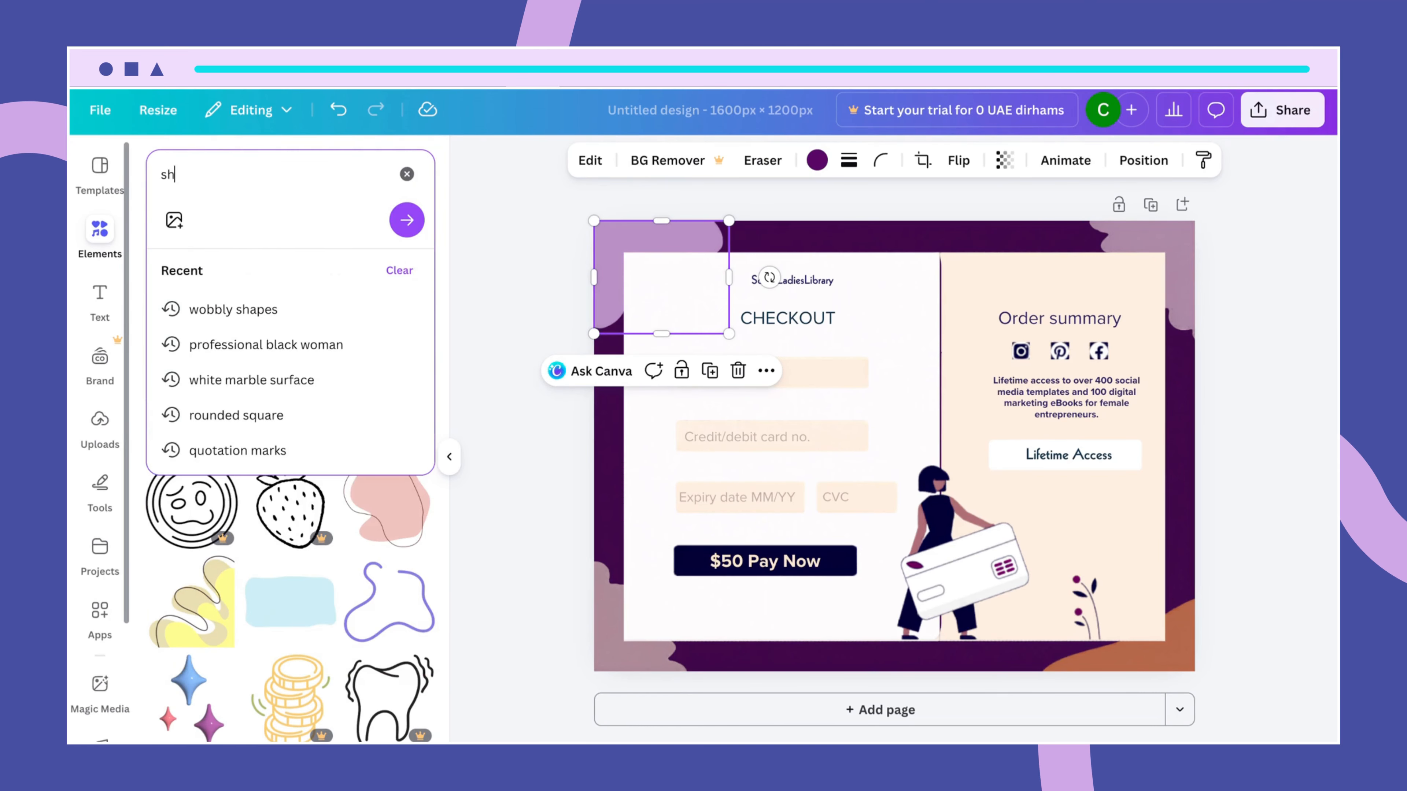
type("ape abs")
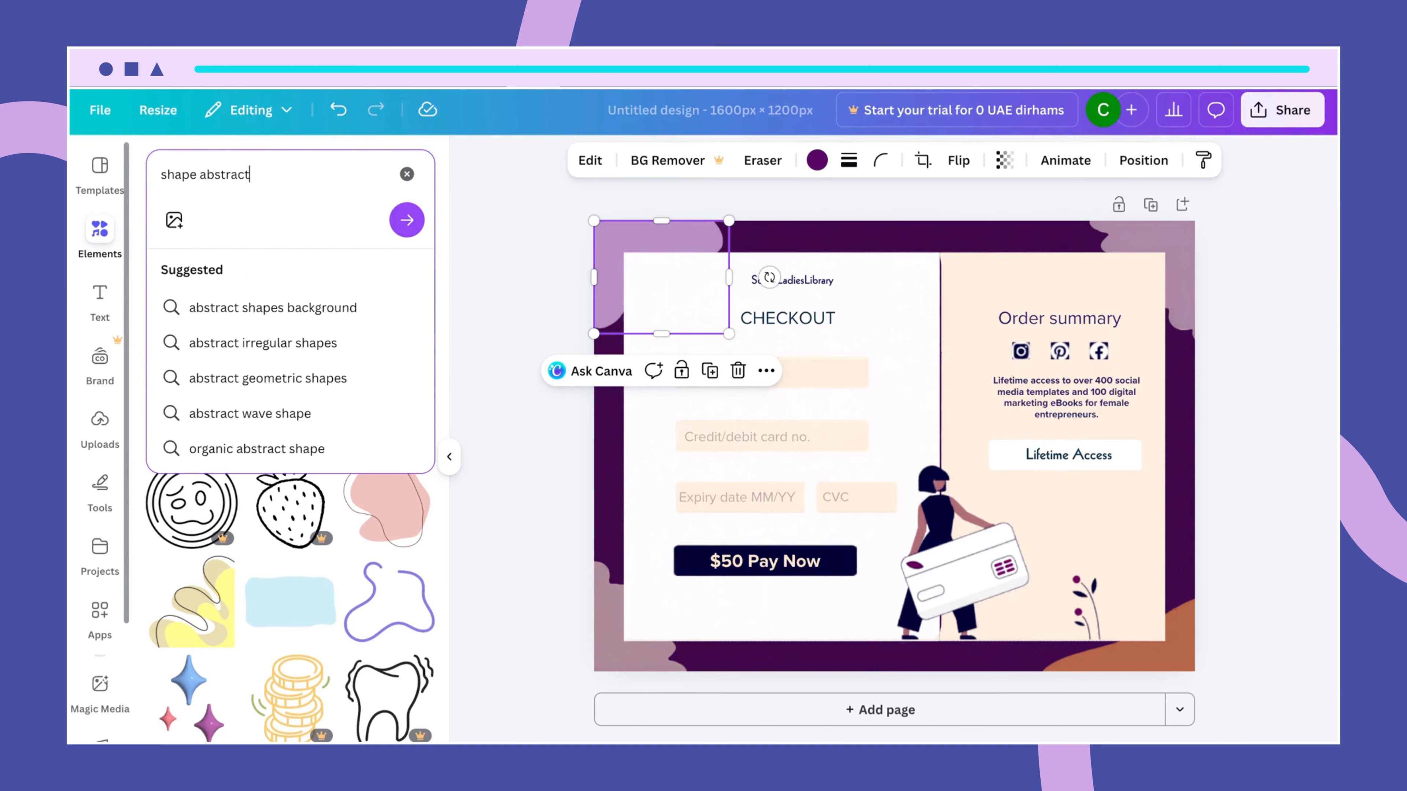
type("tract emements")
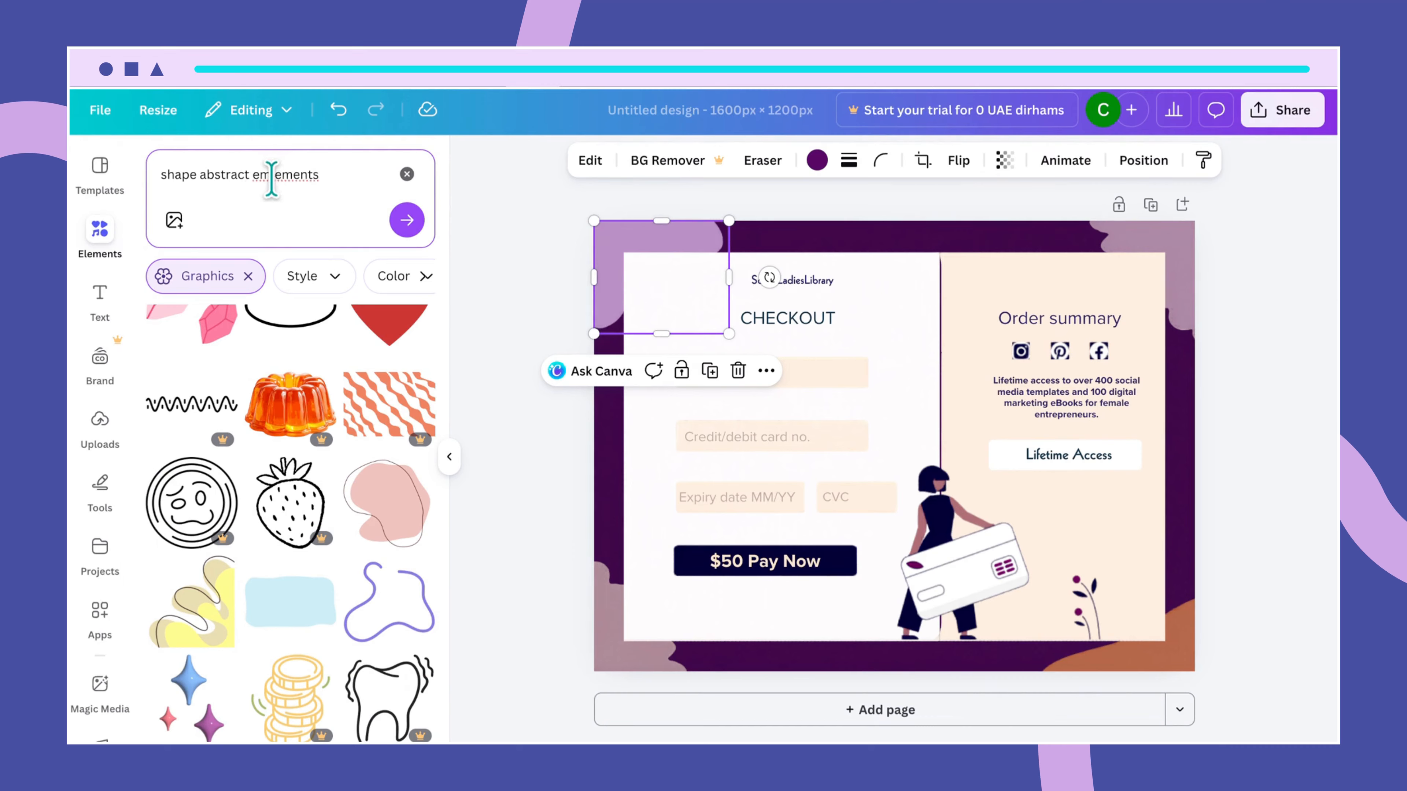
left_click(269, 178)
key("BackSpace")
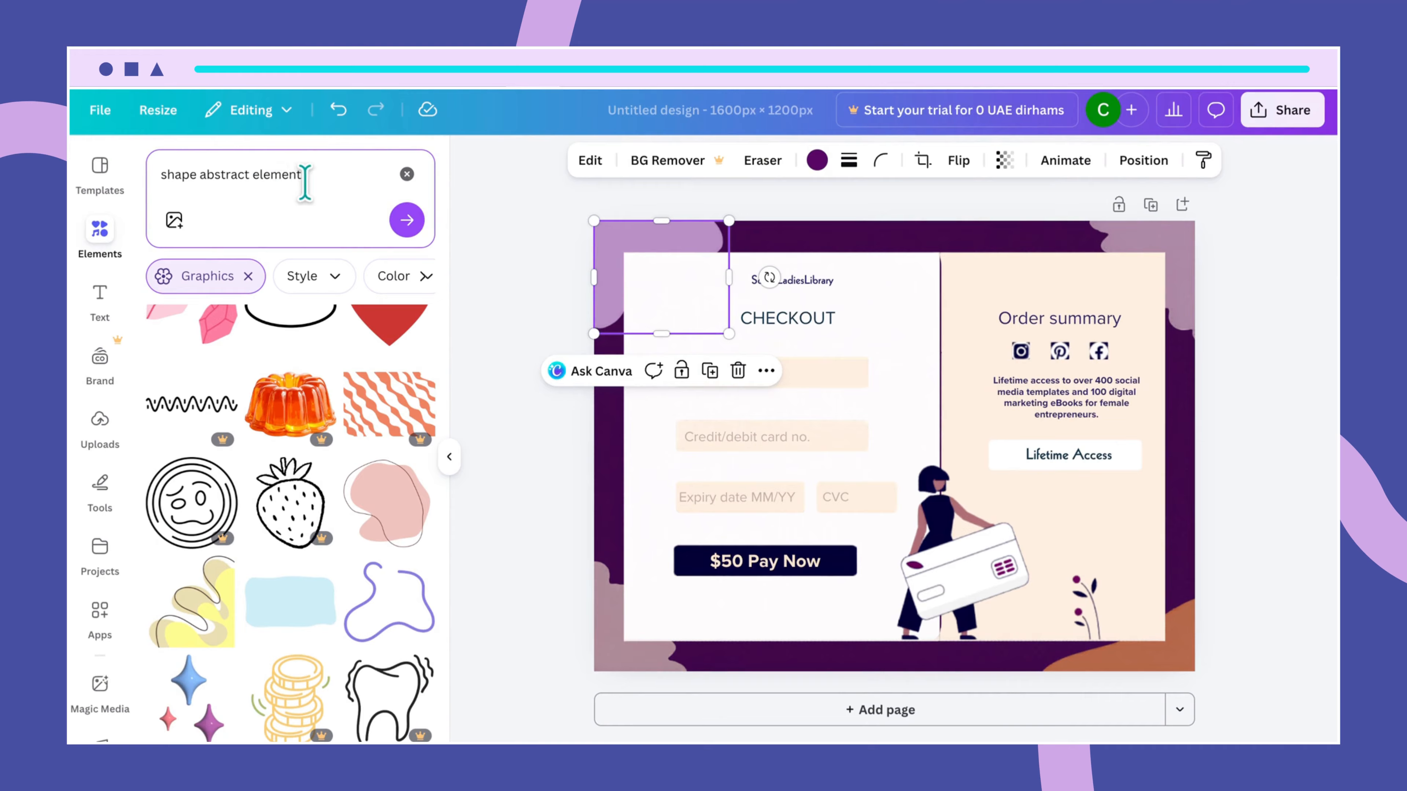
left_click(410, 226)
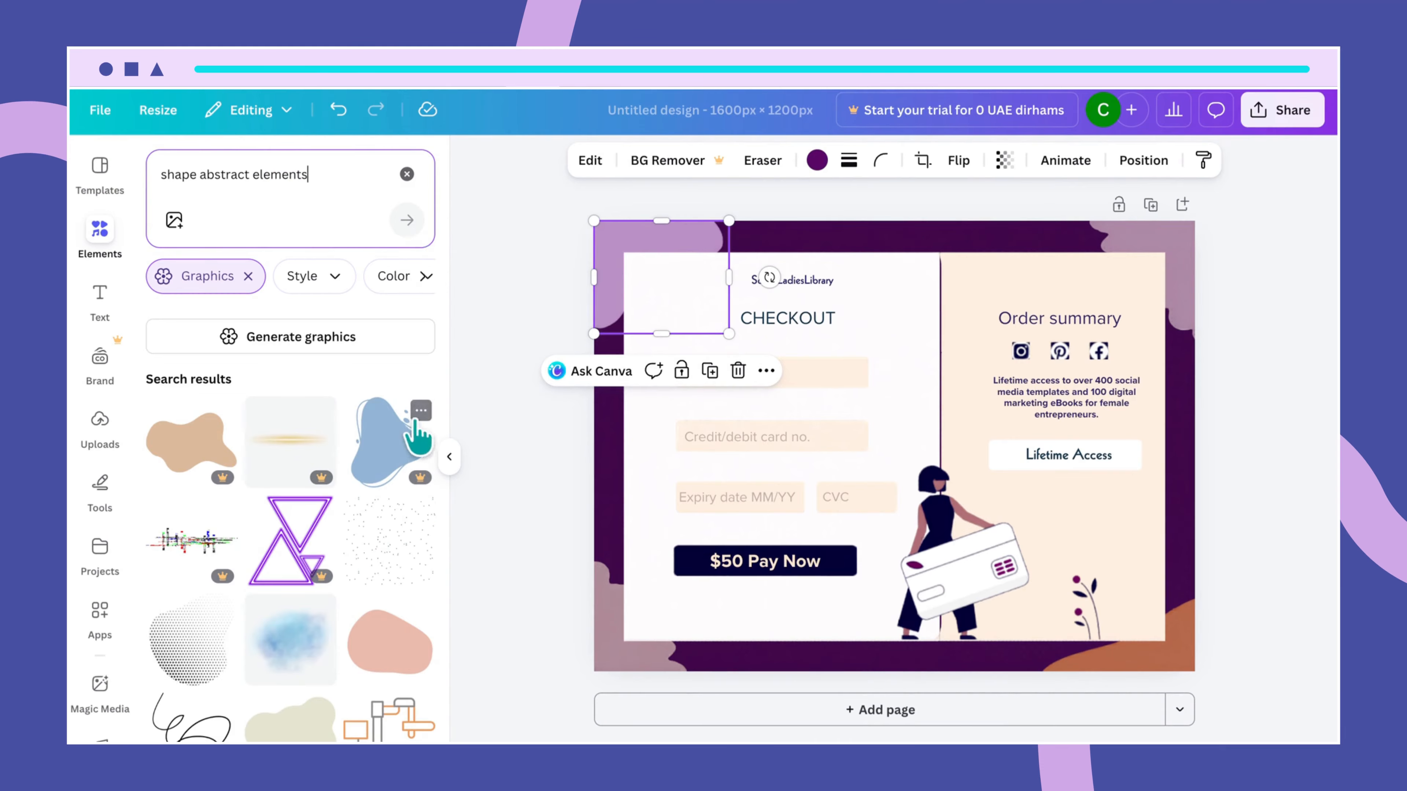
Step: Browse the abstract shape graphics and open the details of the green blob with the thin outline
scroll(362, 526, "down", 5)
scroll(364, 532, "down", 4)
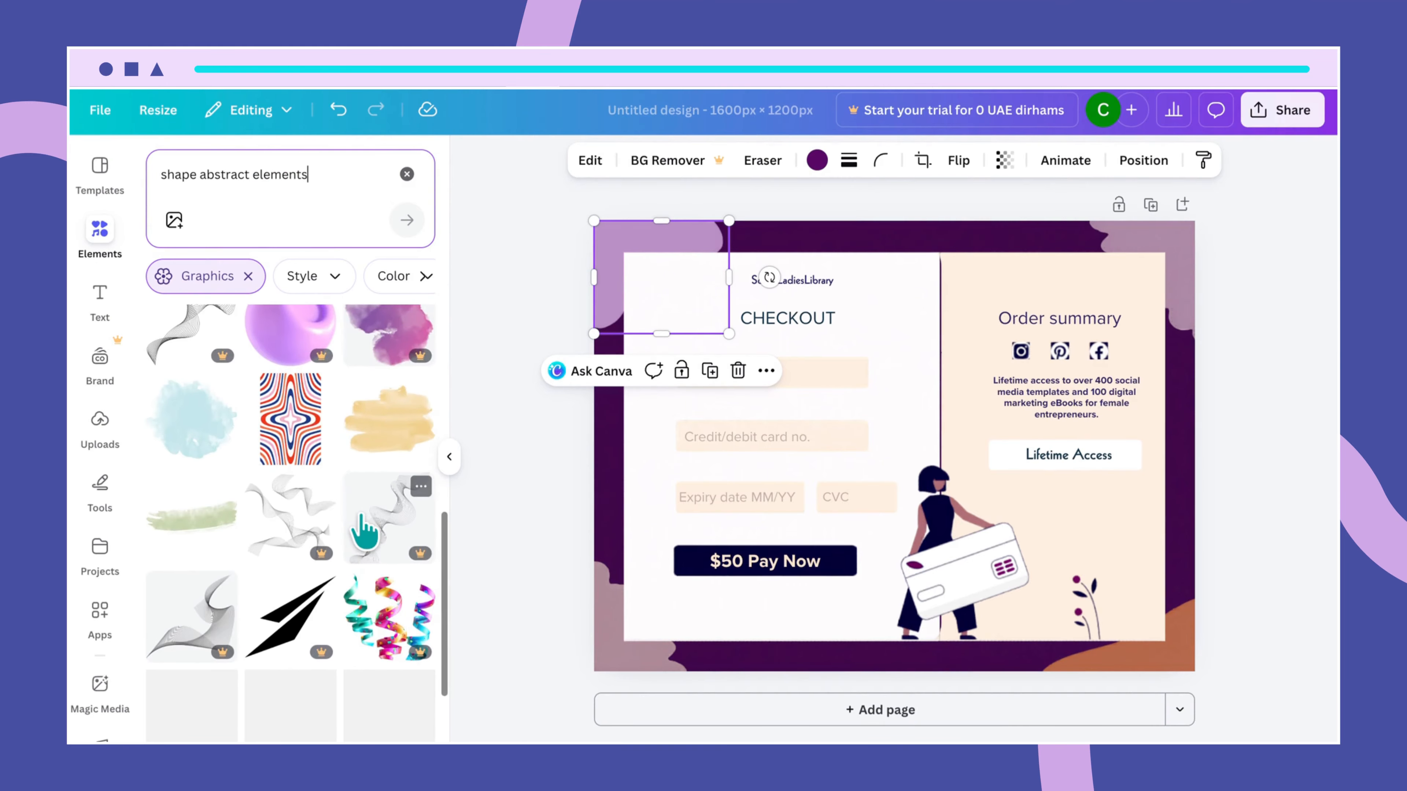
scroll(365, 532, "down", 6)
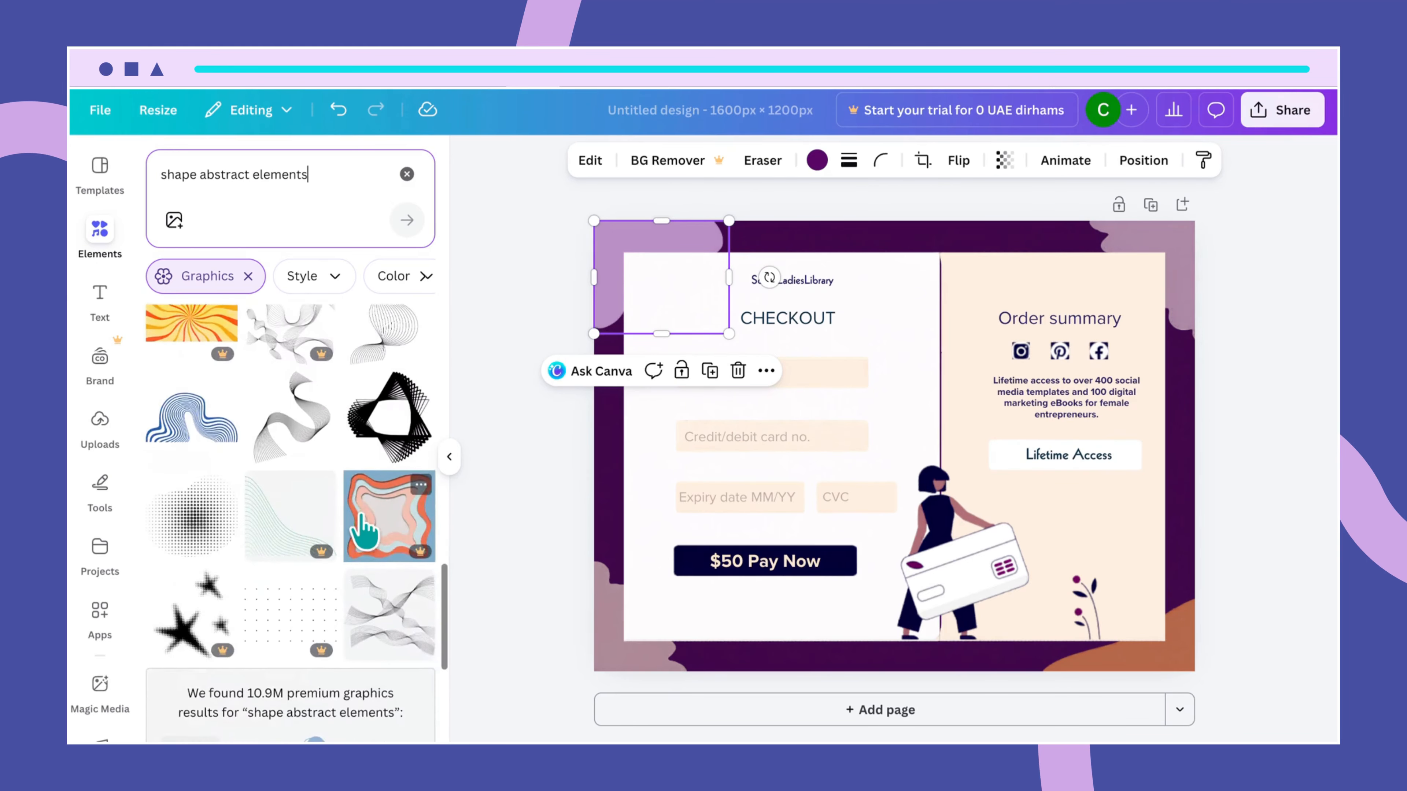
scroll(365, 530, "up", 1)
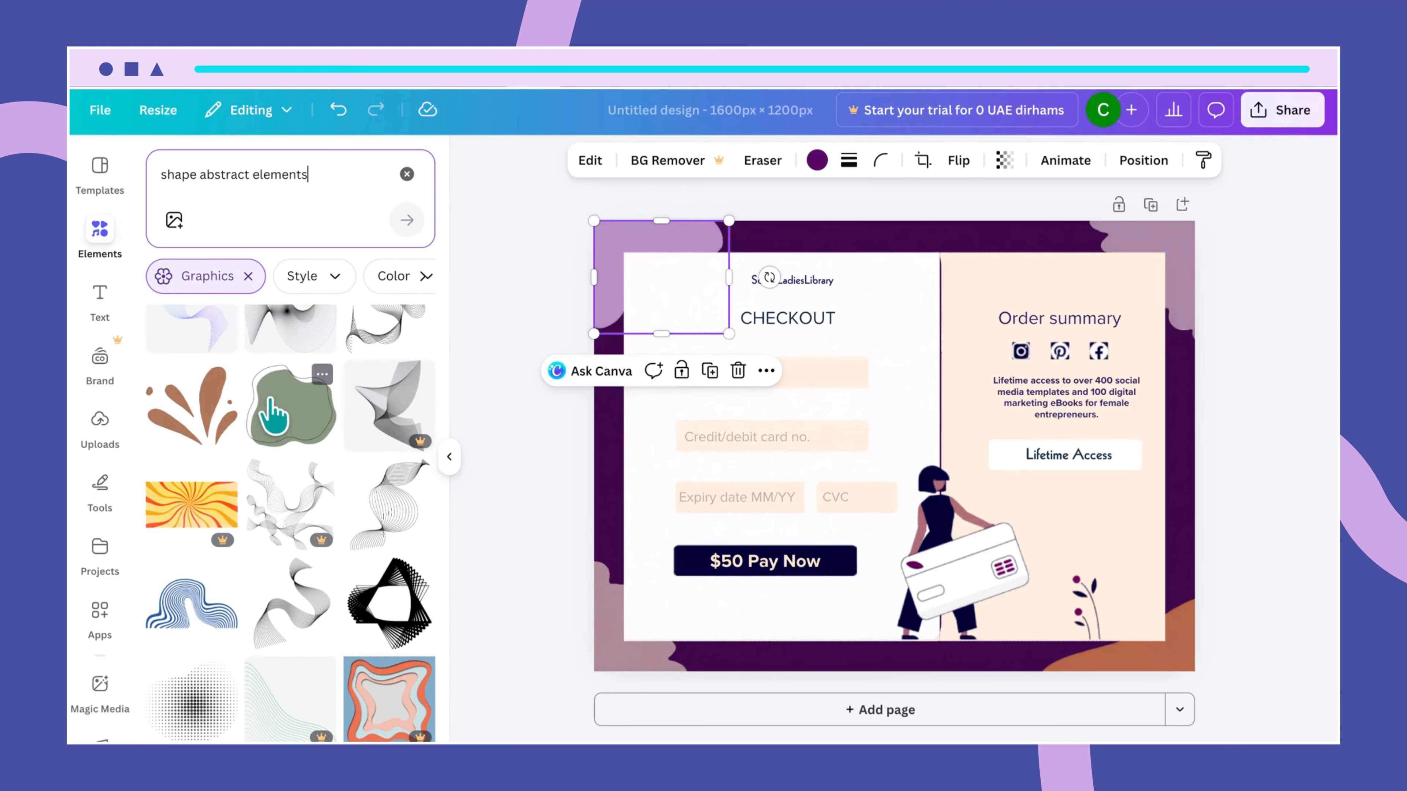
left_click(322, 375)
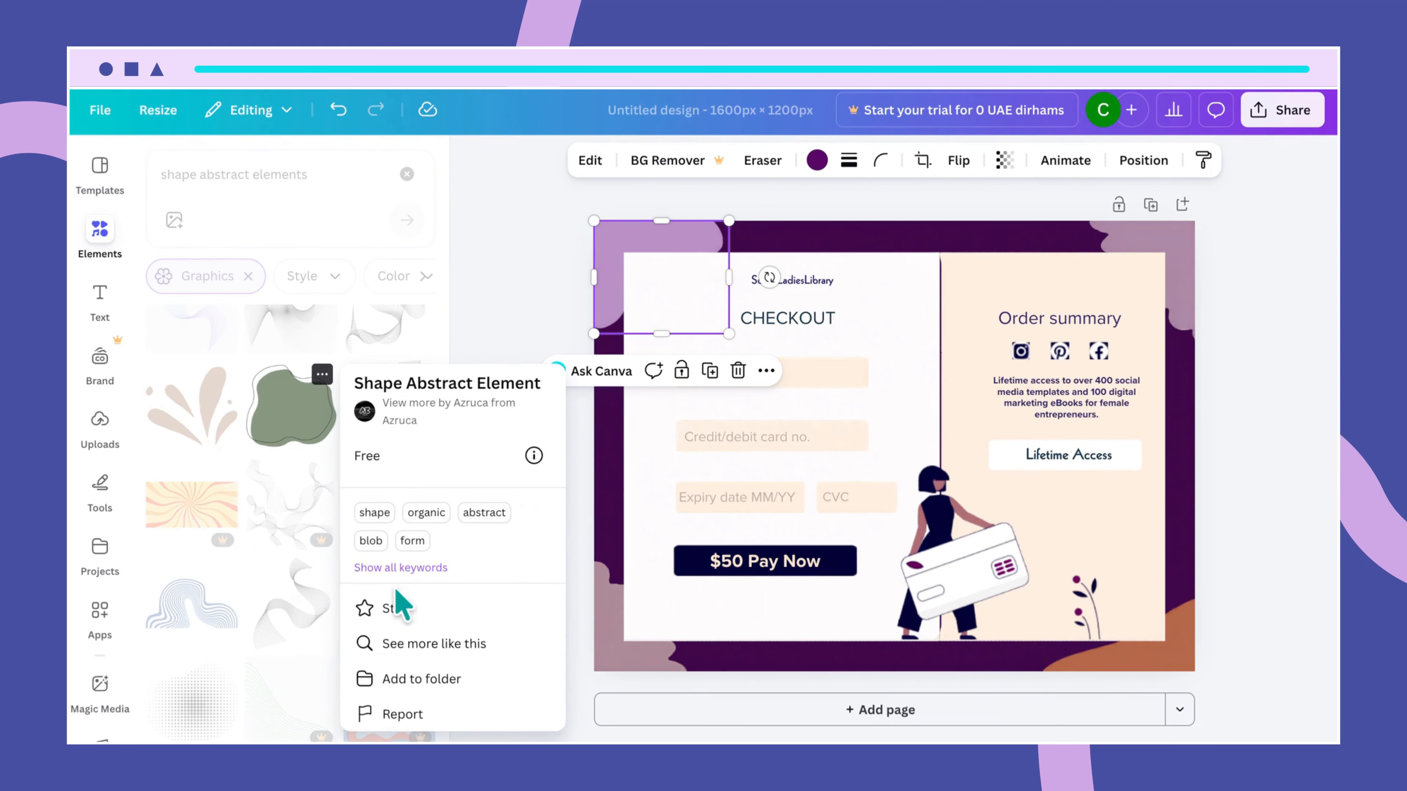
Step: Show graphics similar to the outlined green blob and add the pale pink blob with the thin outline to the page
left_click(424, 644)
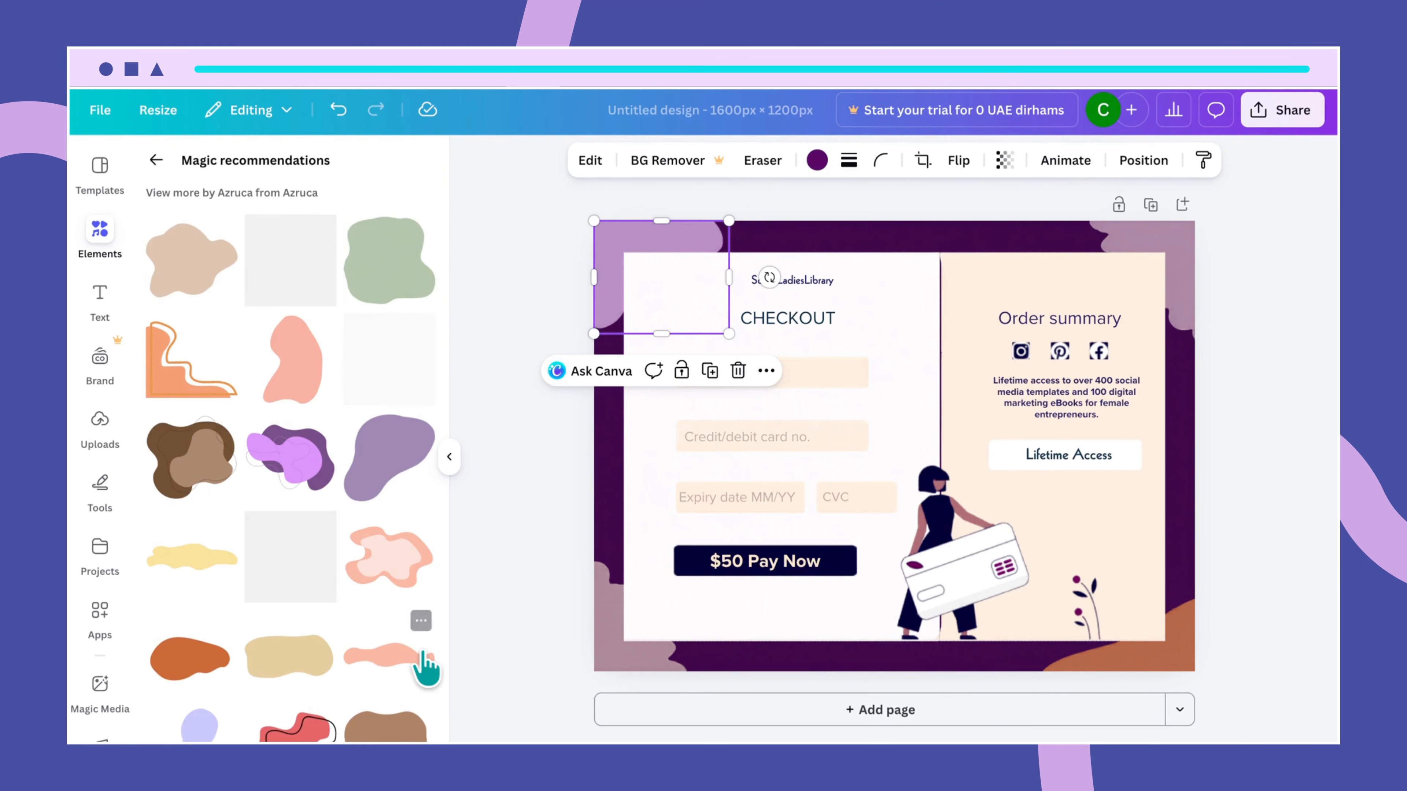
scroll(263, 720, "down", 5)
scroll(263, 720, "down", 4)
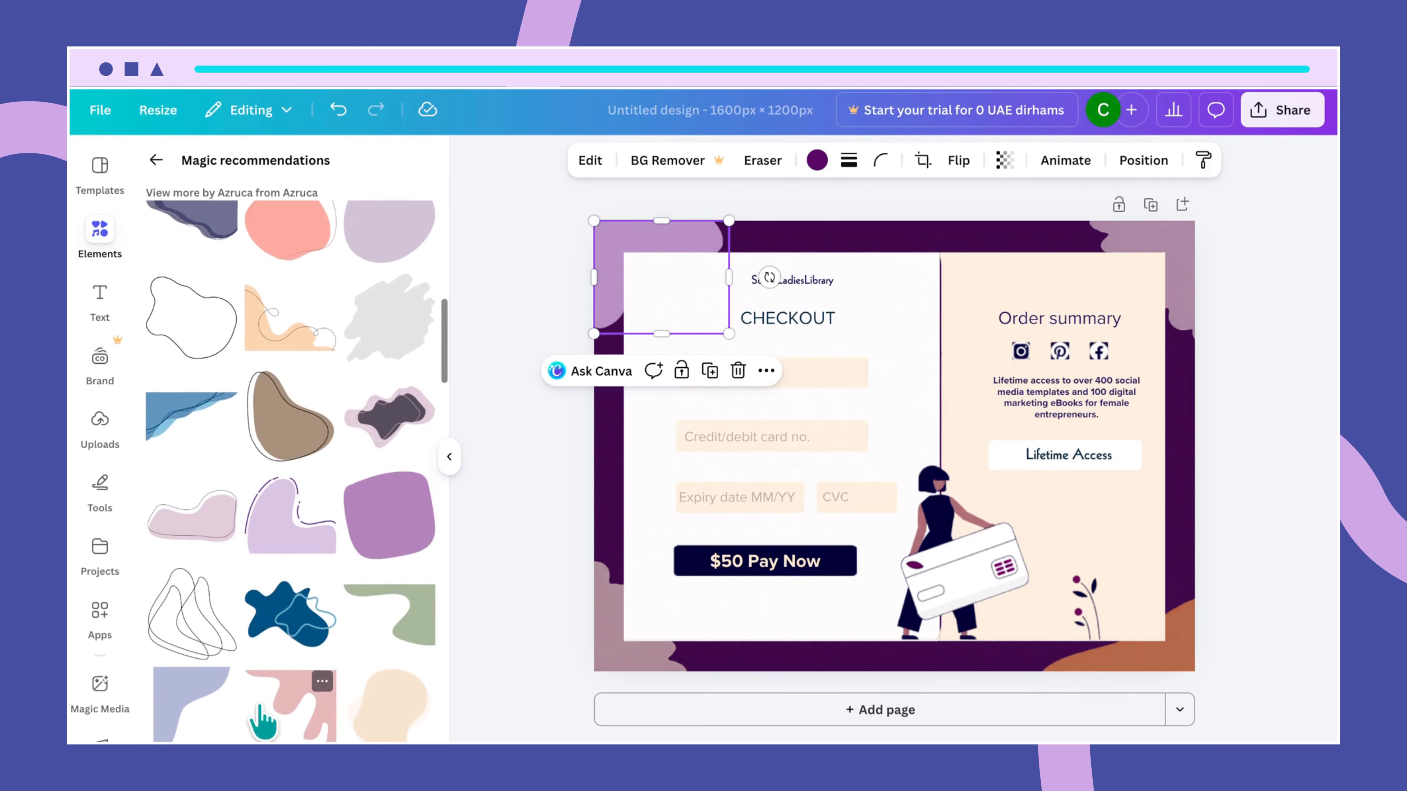
scroll(263, 720, "down", 4)
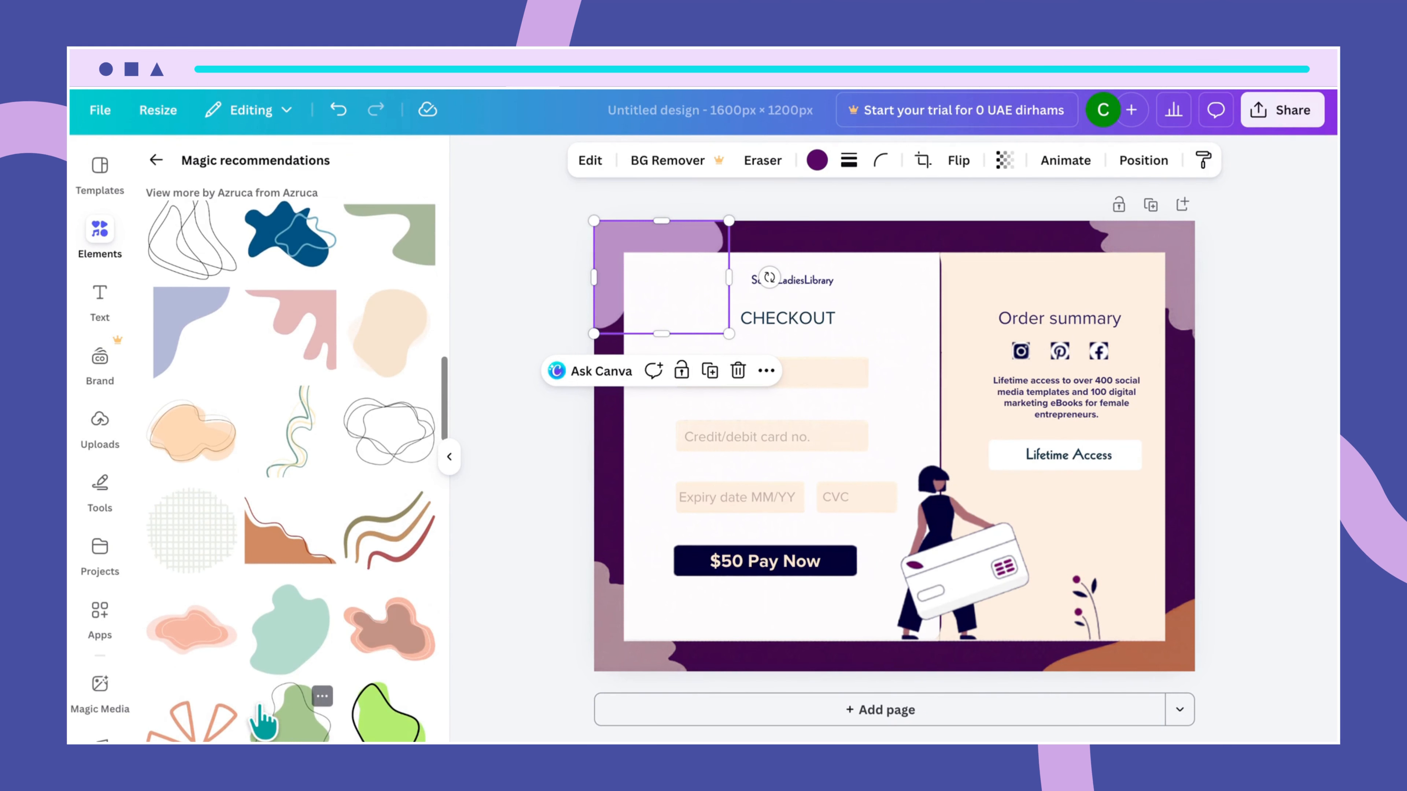
scroll(335, 673, "up", 5)
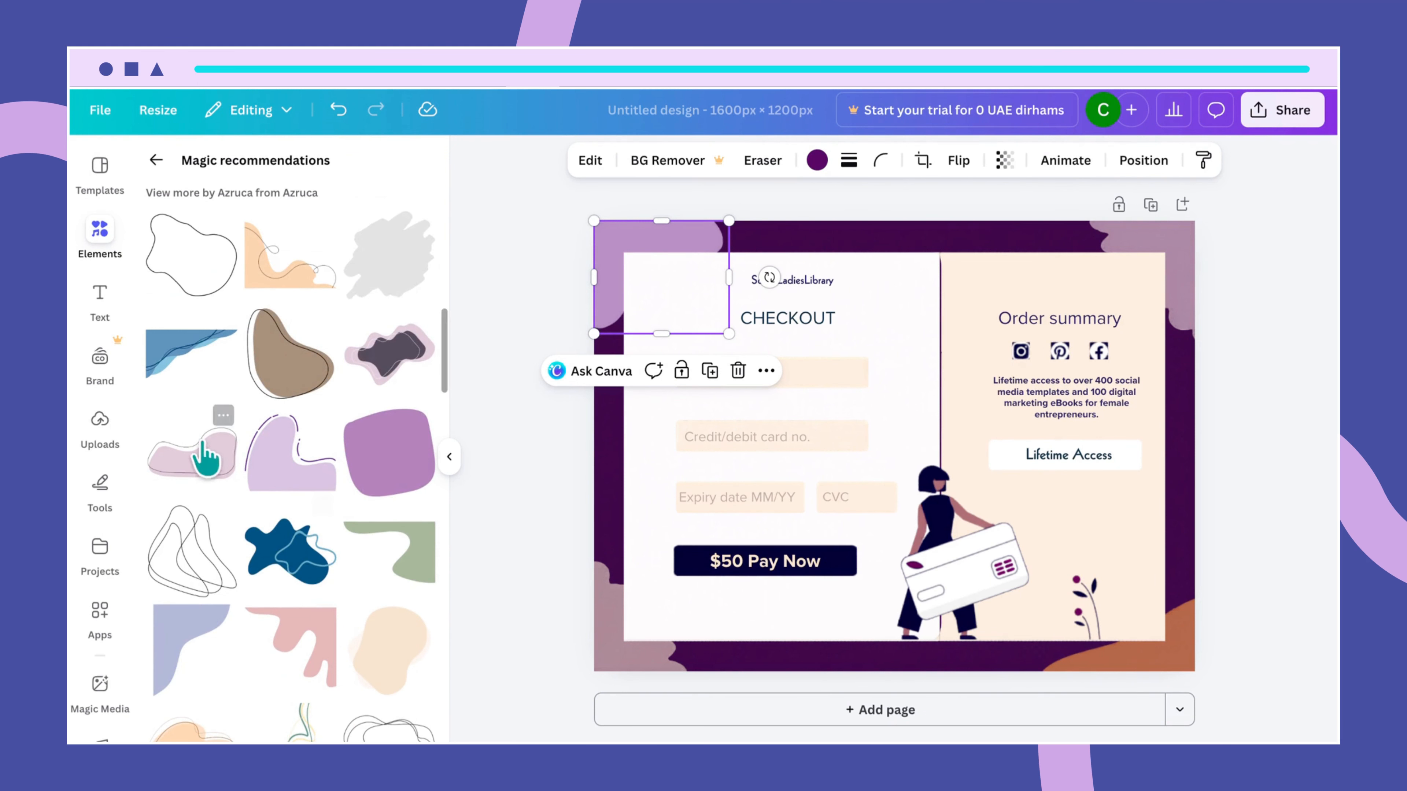
left_click(199, 474)
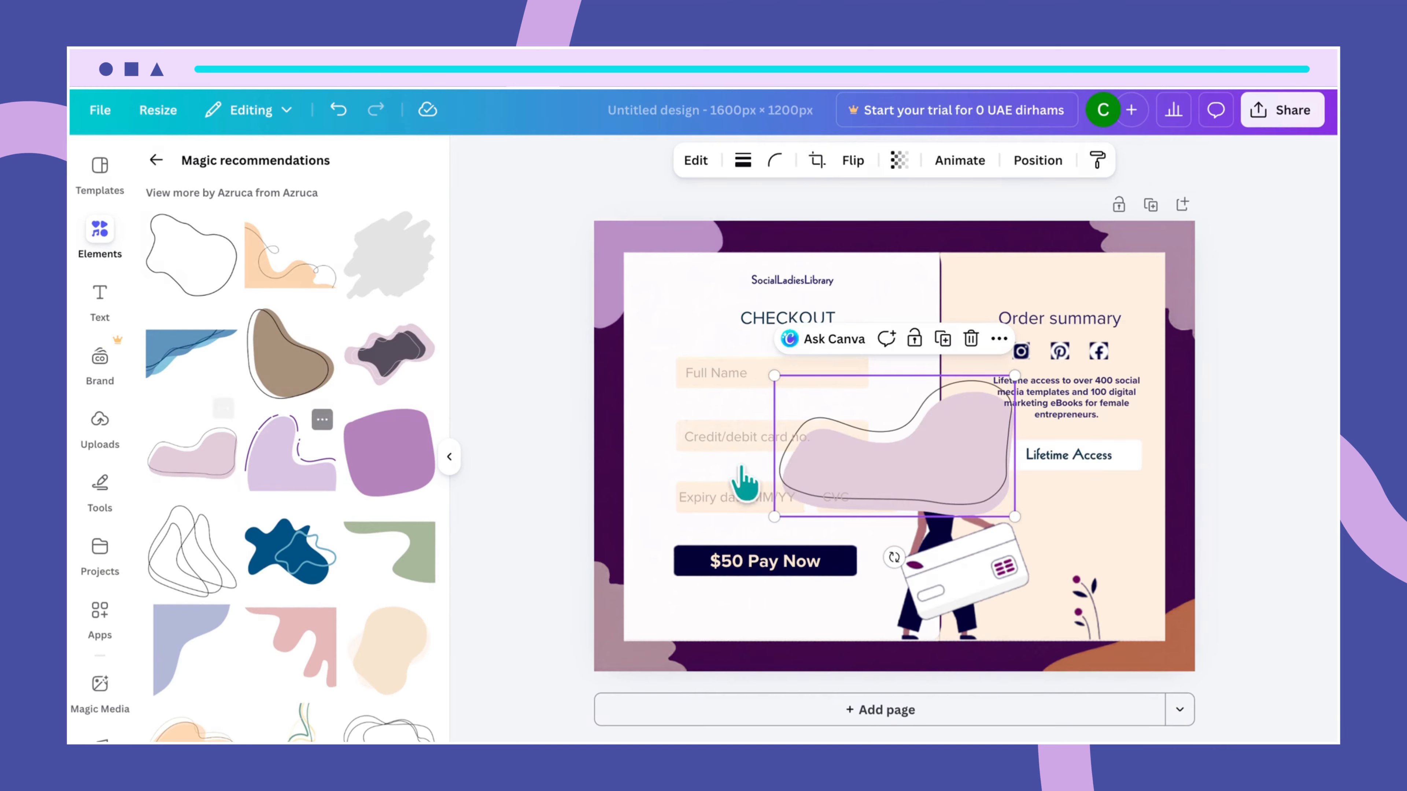
Step: Delete the old shape in the page's upper-right corner and fit the pale pink blob there, rotated so it hangs into the corner
left_click(1183, 293)
key("Delete")
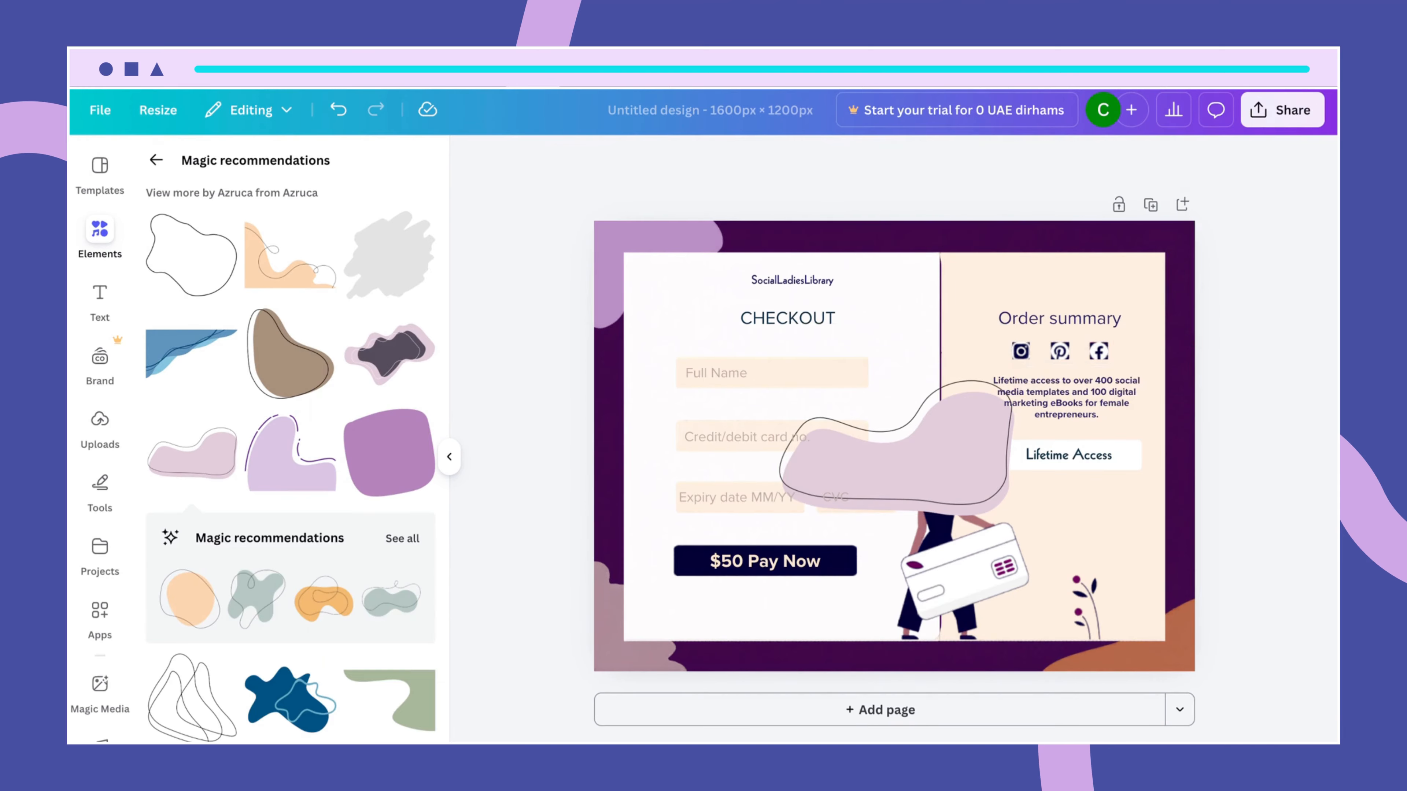
left_click_drag(922, 466, 1136, 283)
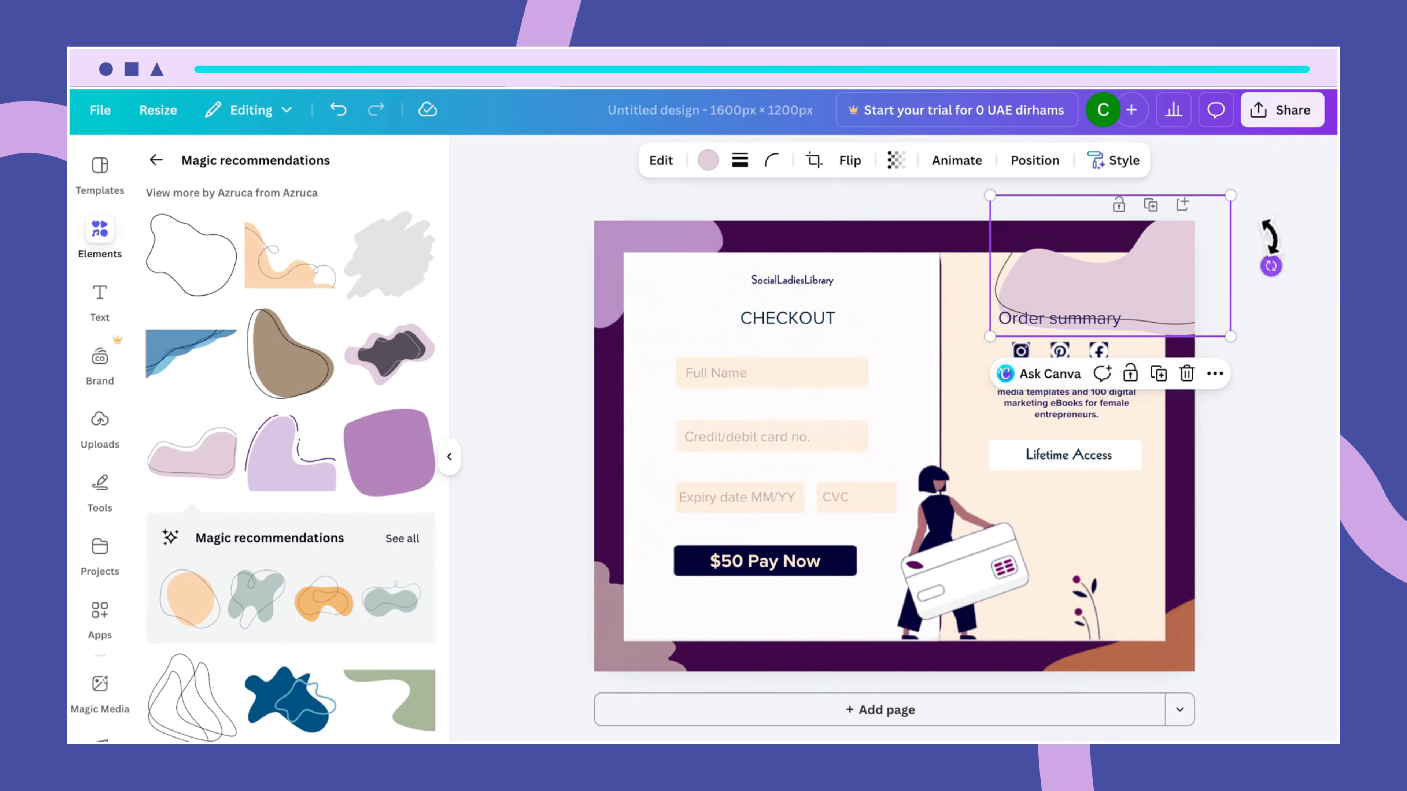
left_click_drag(1270, 265, 1003, 188)
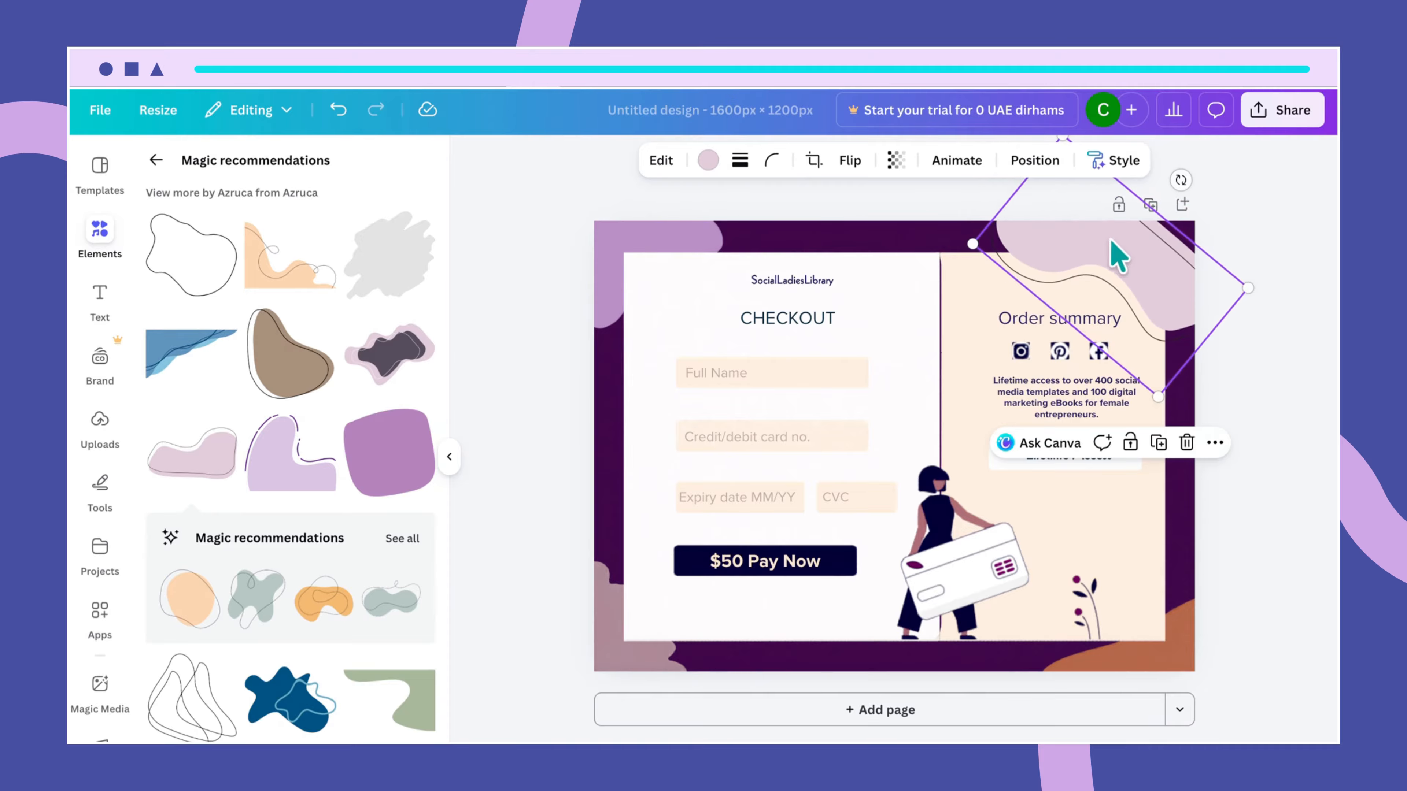
left_click_drag(1115, 251, 1145, 230)
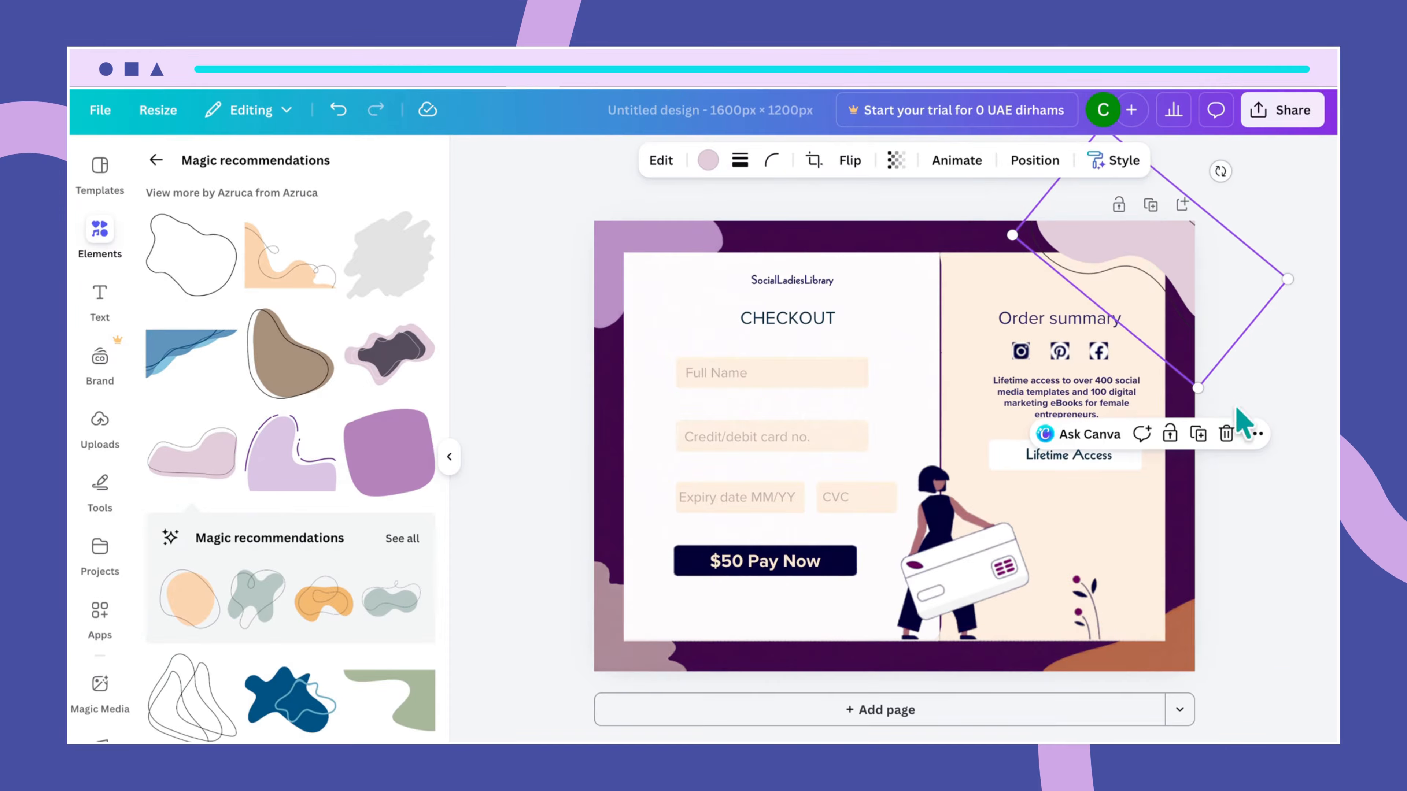
left_click_drag(1221, 172, 1198, 159)
left_click_drag(1185, 285, 1129, 256)
left_click(1202, 409)
left_click(1131, 260)
left_click(1289, 481)
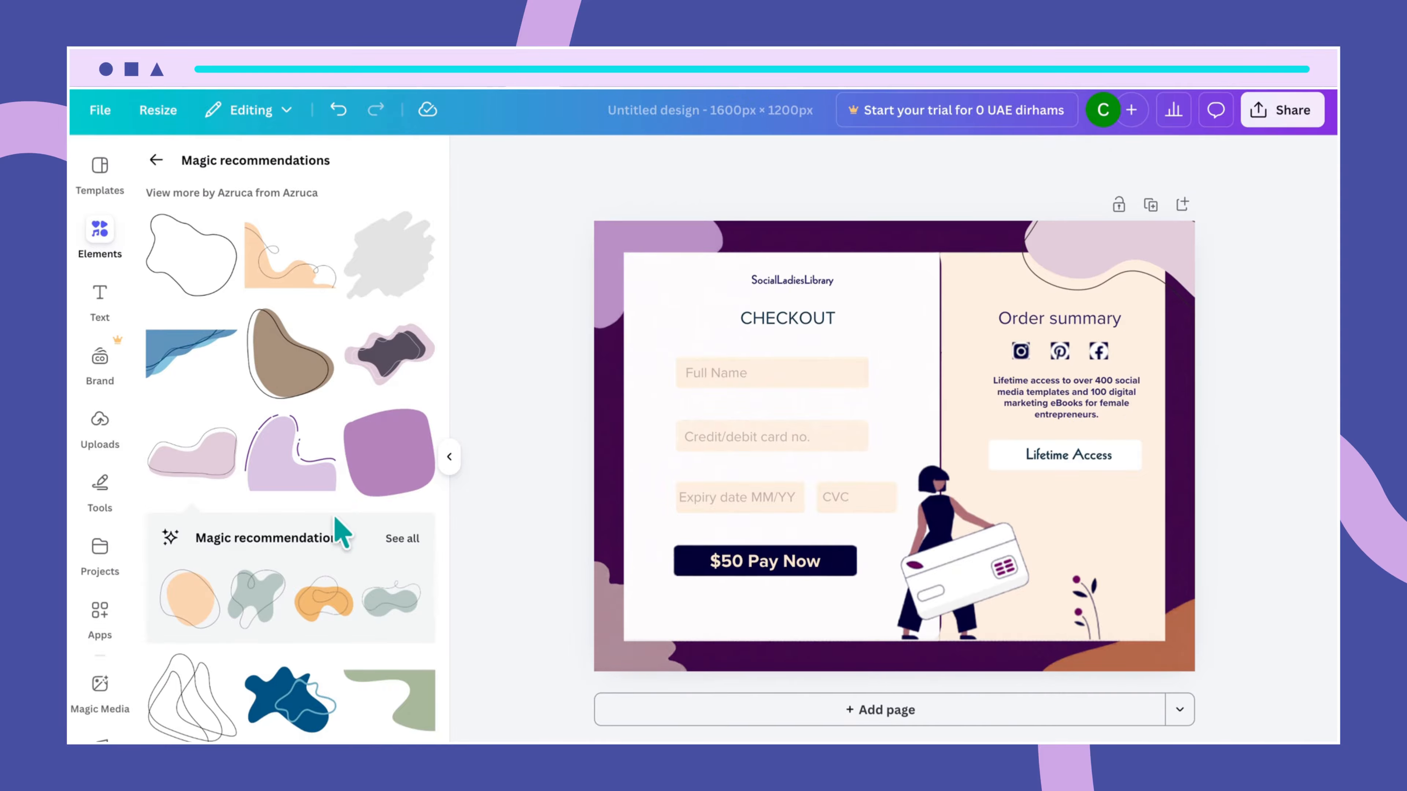
Step: Show all recommendations related to the pale pink blob and add the dark green blob with the thin outline
scroll(380, 654, "down", 1)
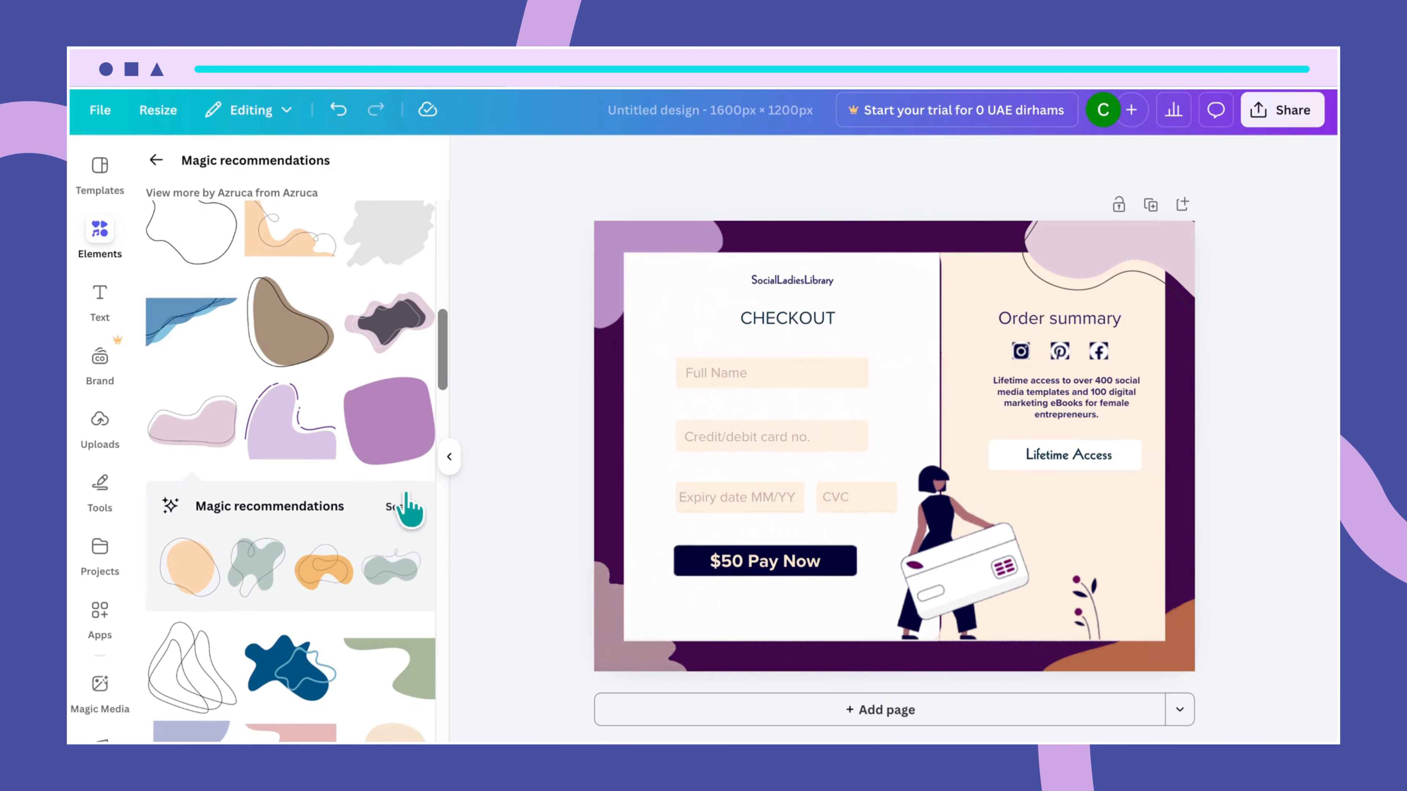
left_click(401, 506)
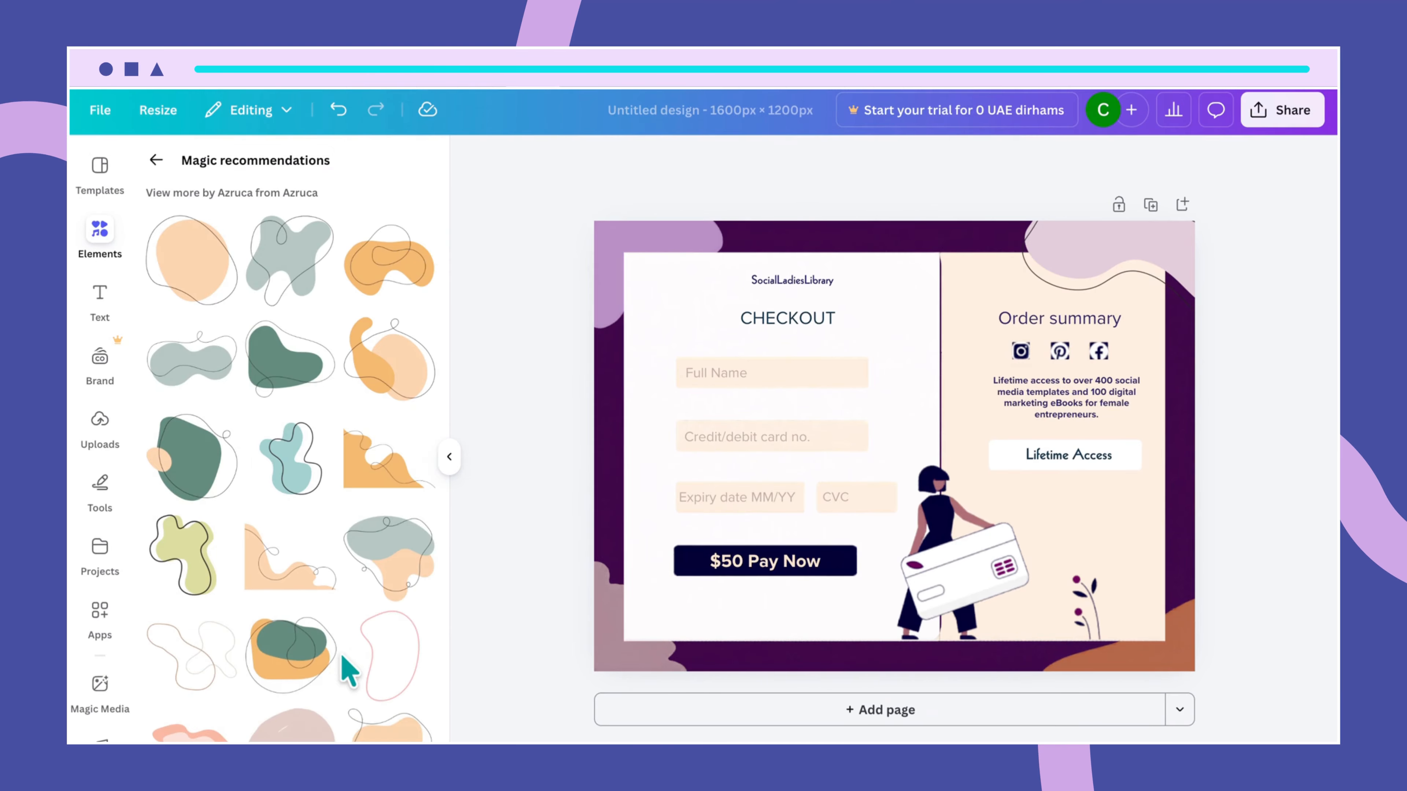
scroll(343, 659, "down", 8)
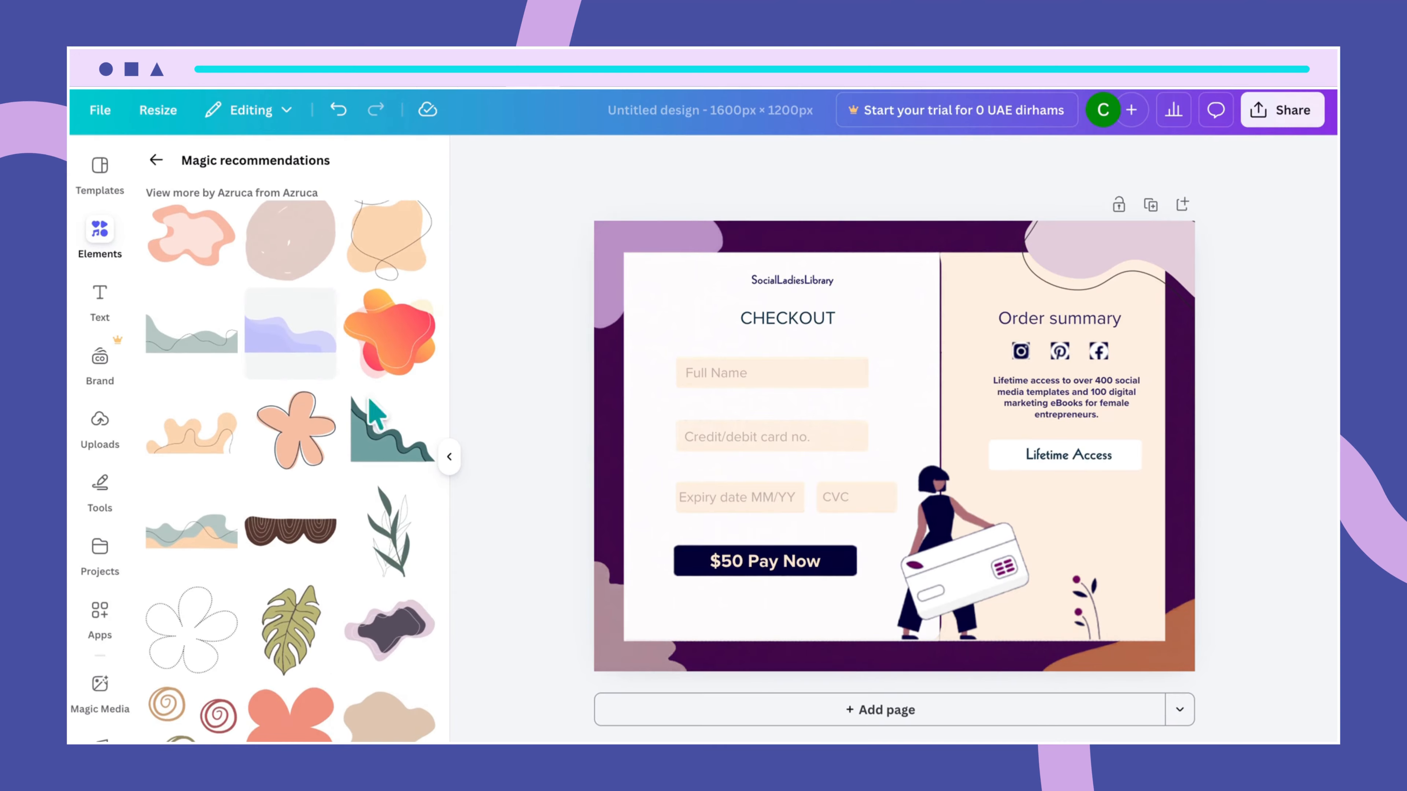
scroll(347, 667, "down", 6)
scroll(333, 399, "up", 10)
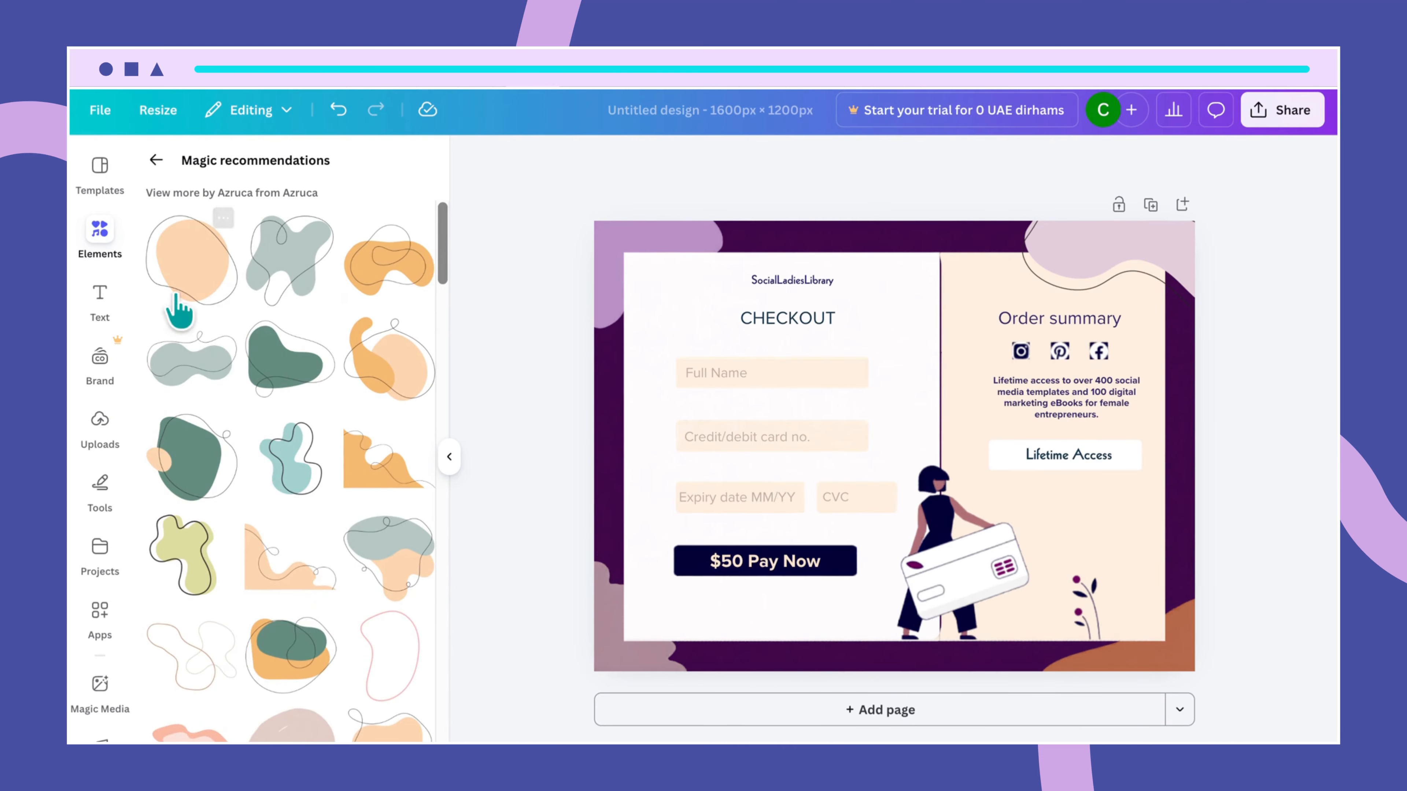
left_click(277, 369)
Step: Replace the page's lower-left corner shape with the green blob and delete the old upper-left corner shape
left_click_drag(881, 448, 732, 631)
left_click(597, 645)
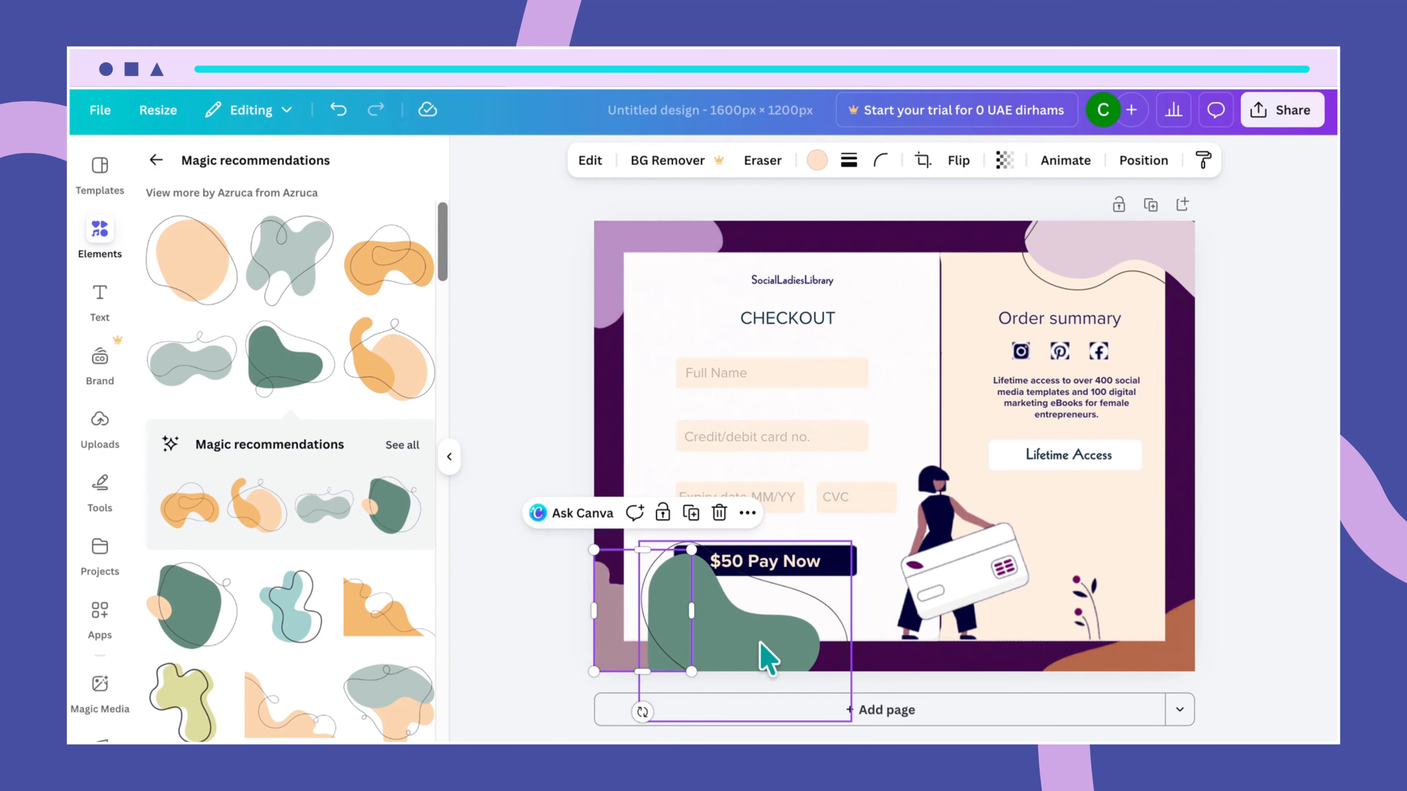
left_click(767, 657)
left_click(612, 660)
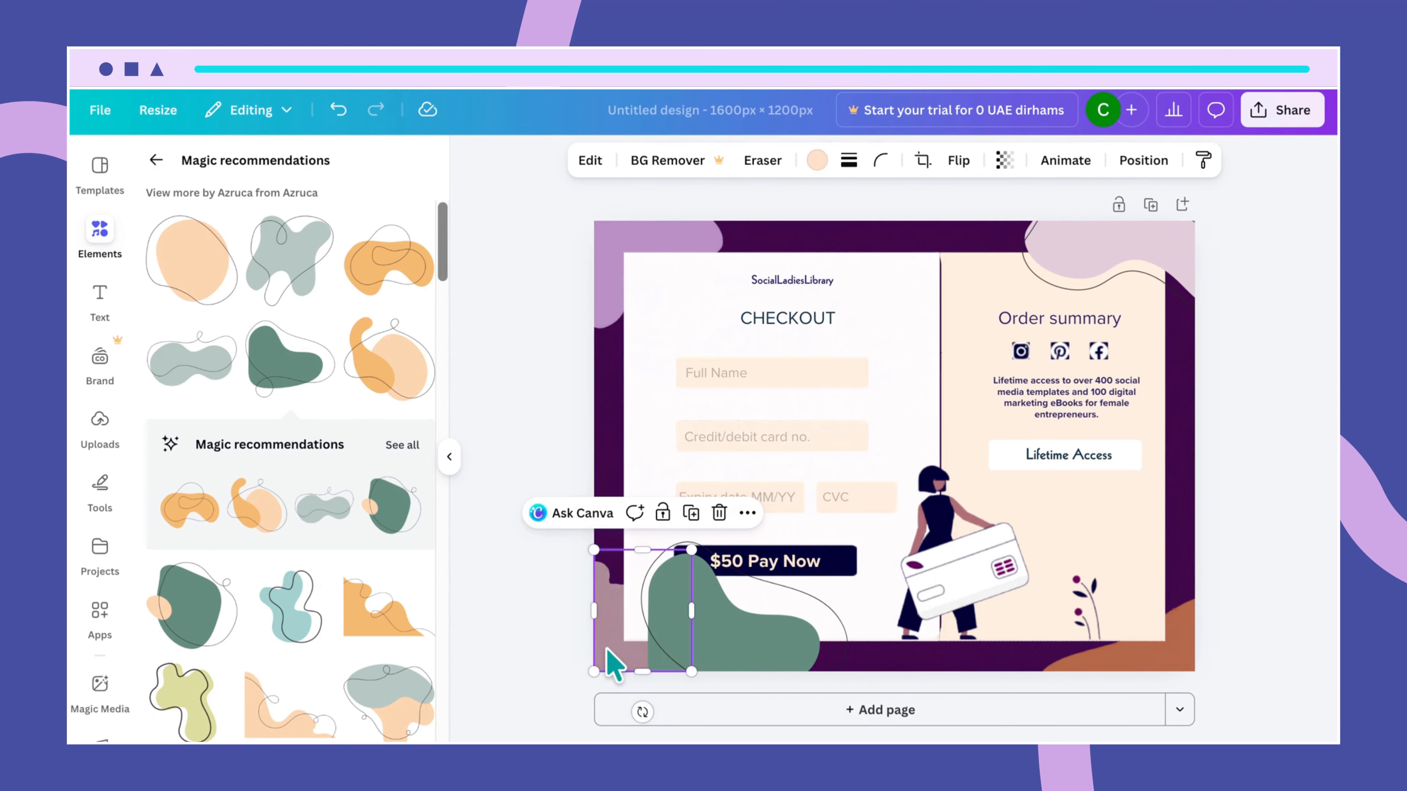
key("Escape")
left_click_drag(699, 668, 612, 656)
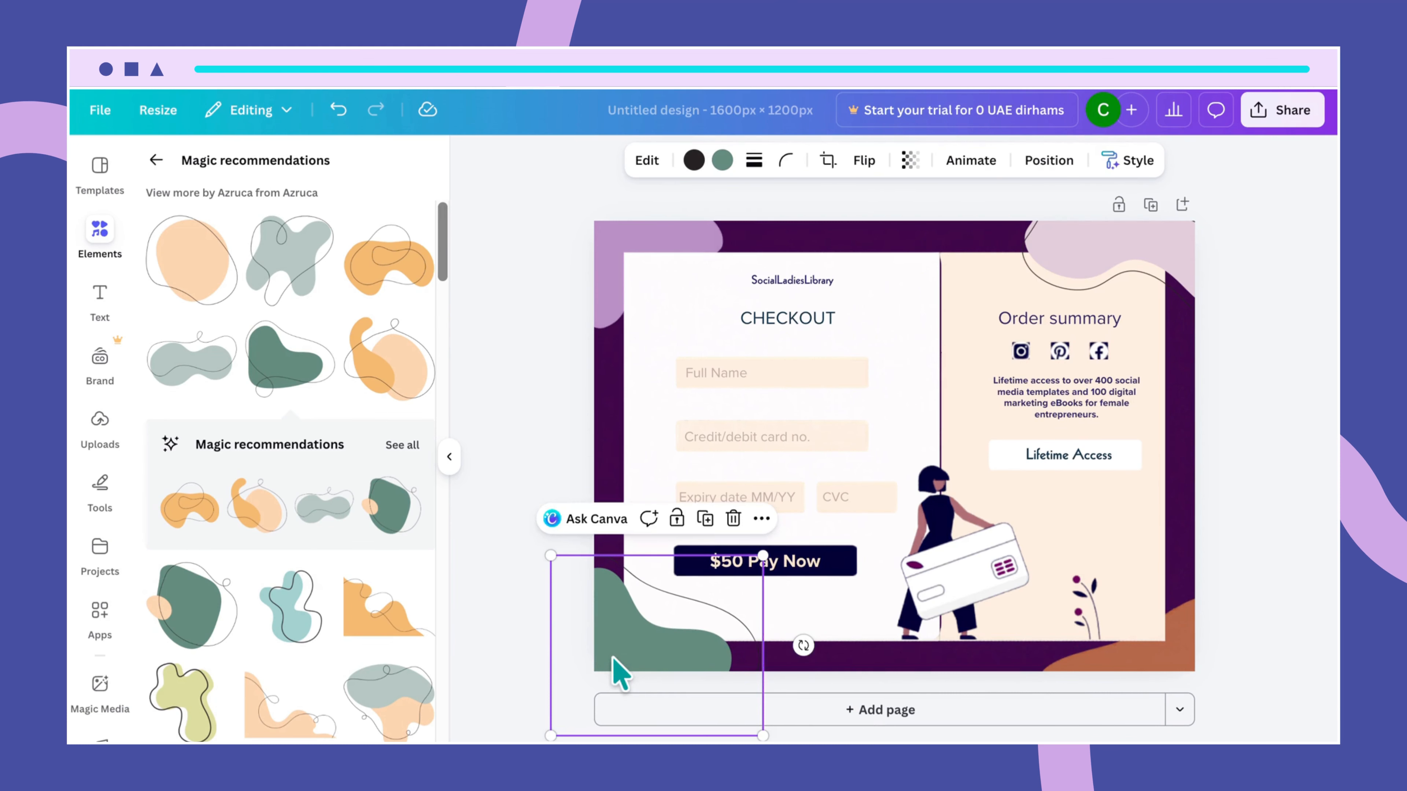
left_click(610, 314)
key("Delete")
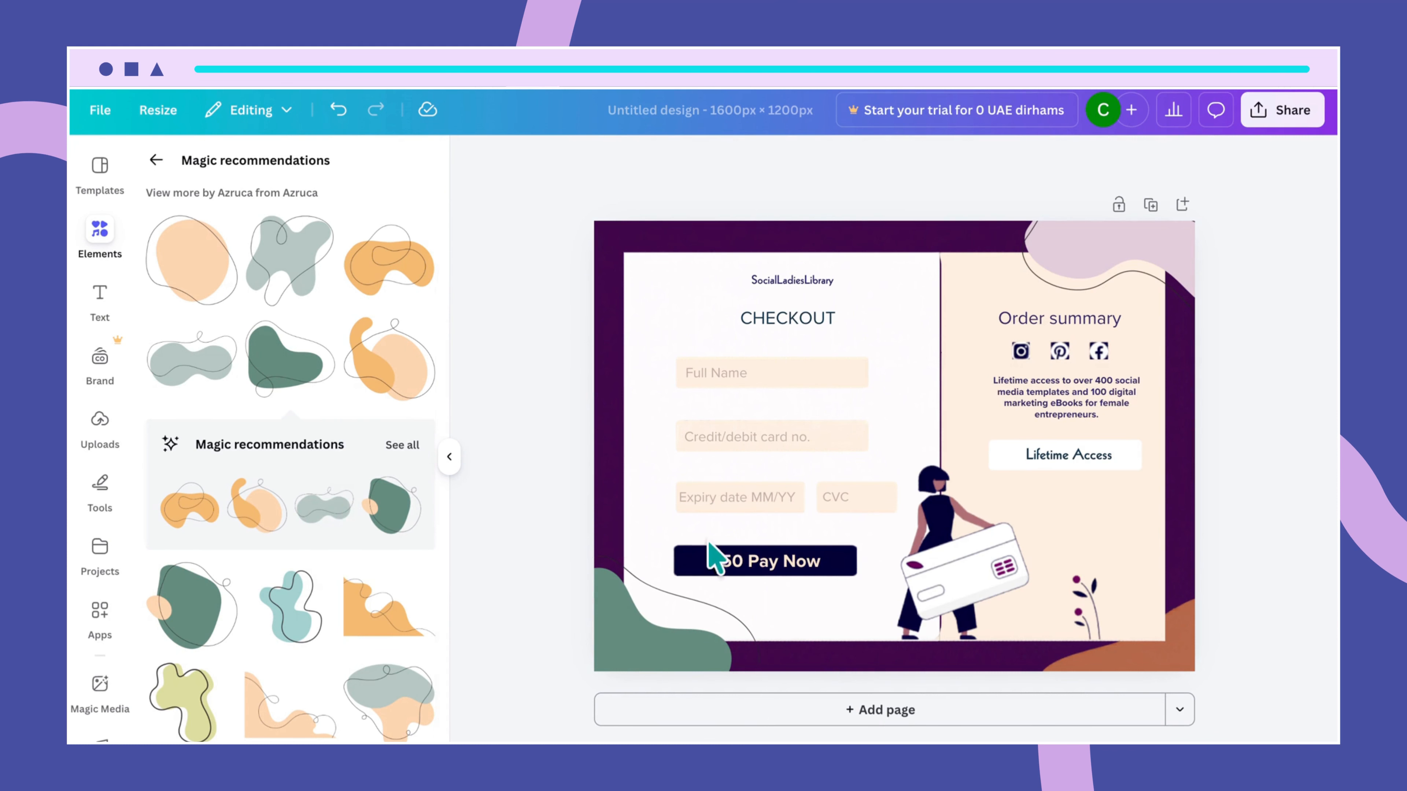
Step: Return to the element search and look for "abstract organic blob shape" graphics
scroll(290, 471, "down", 2)
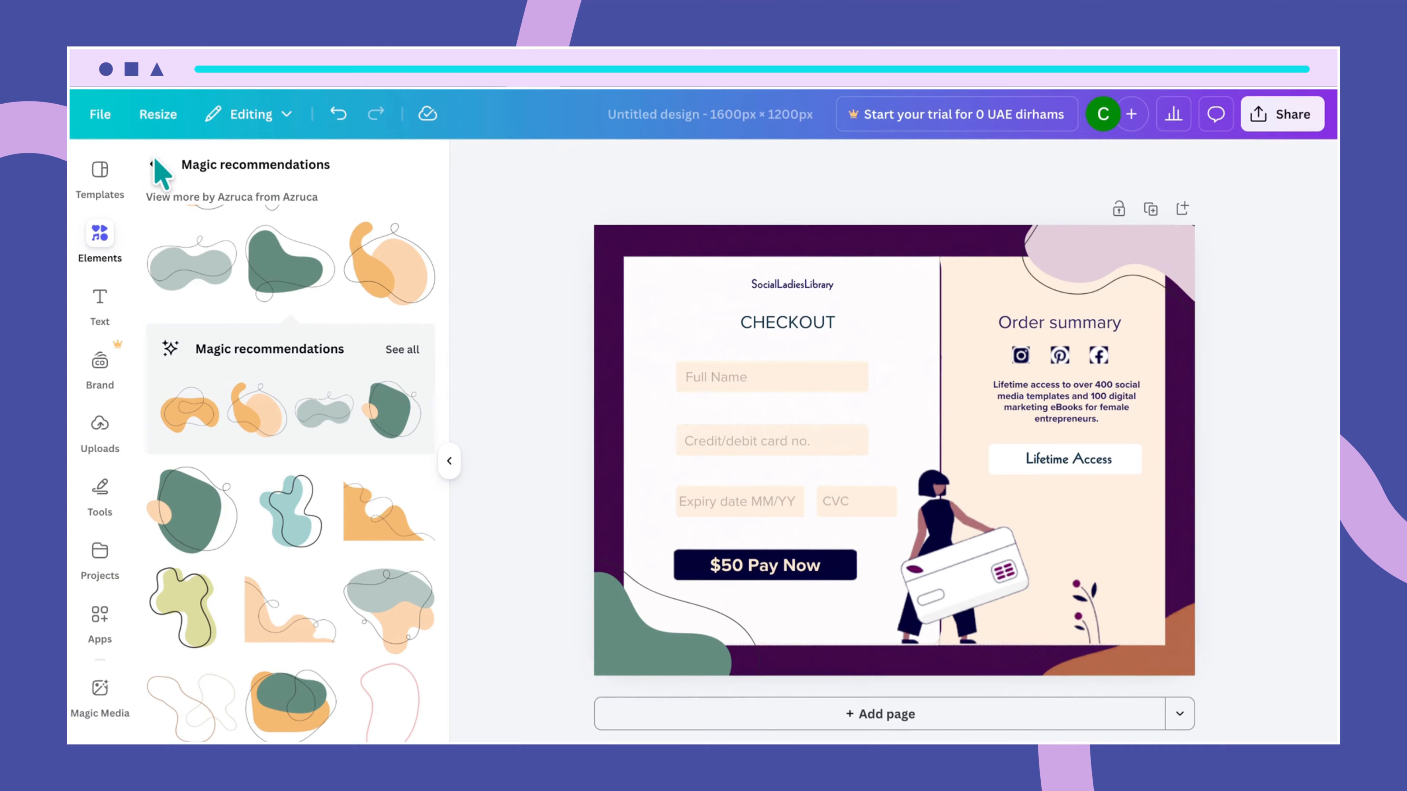
left_click(152, 164)
left_click_drag(311, 180, 160, 179)
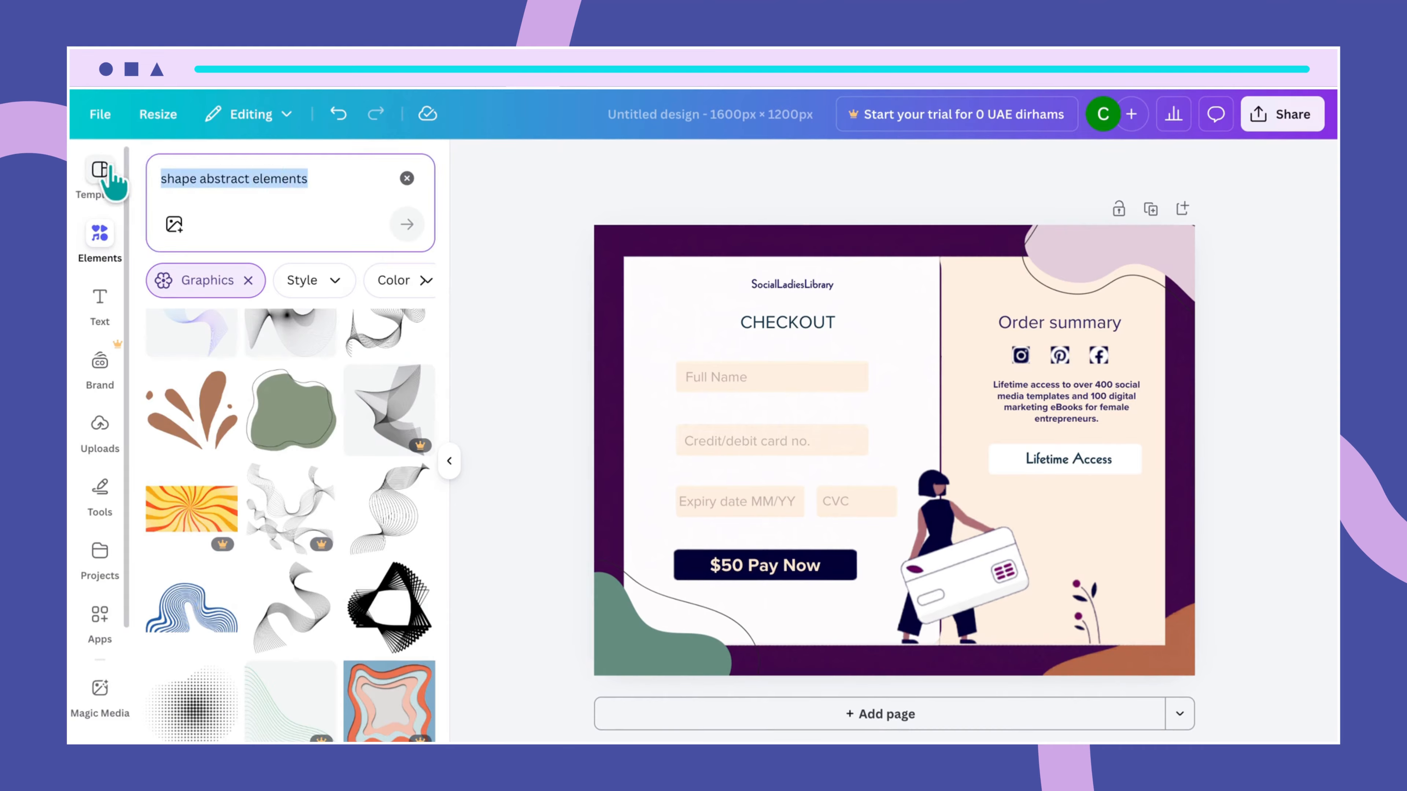
type("abstr")
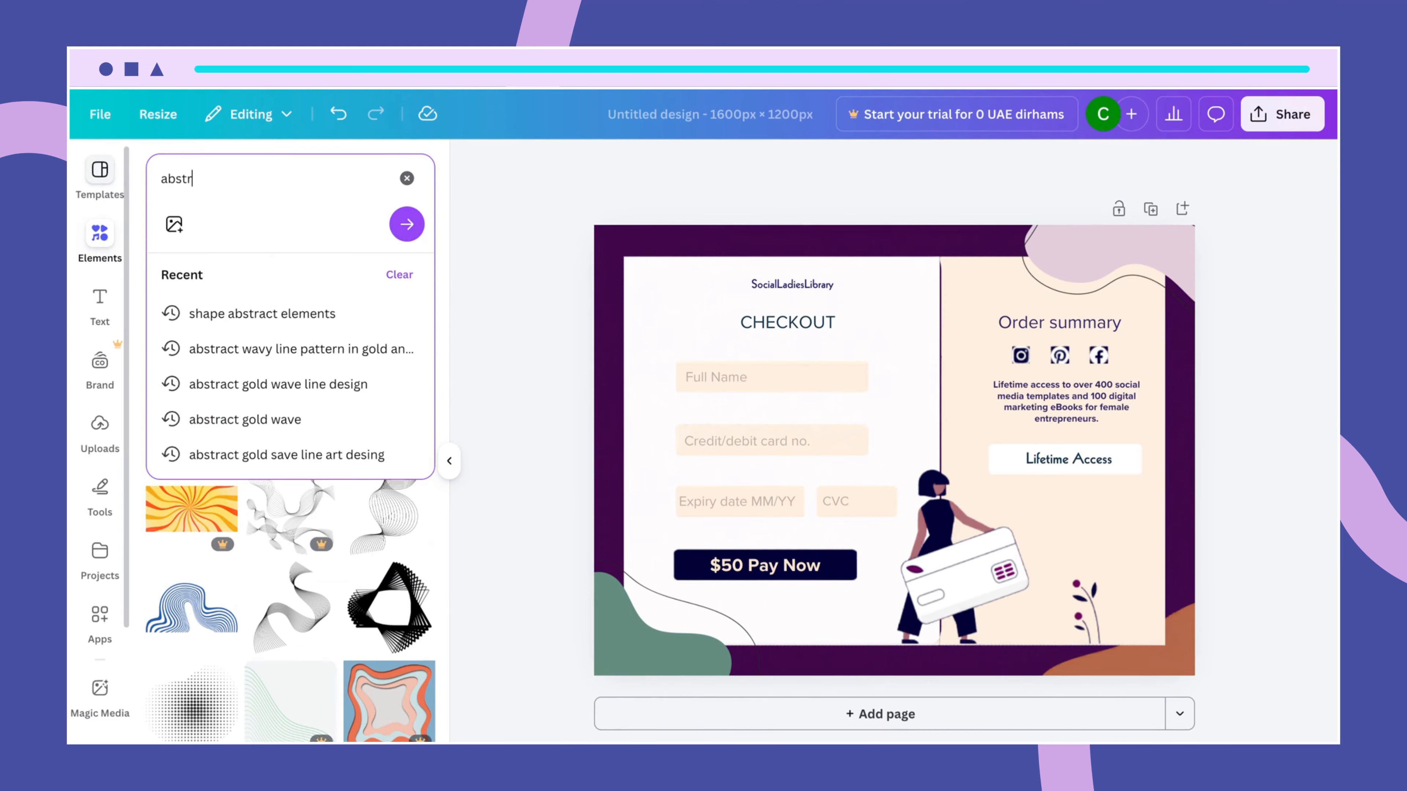
type("act orga")
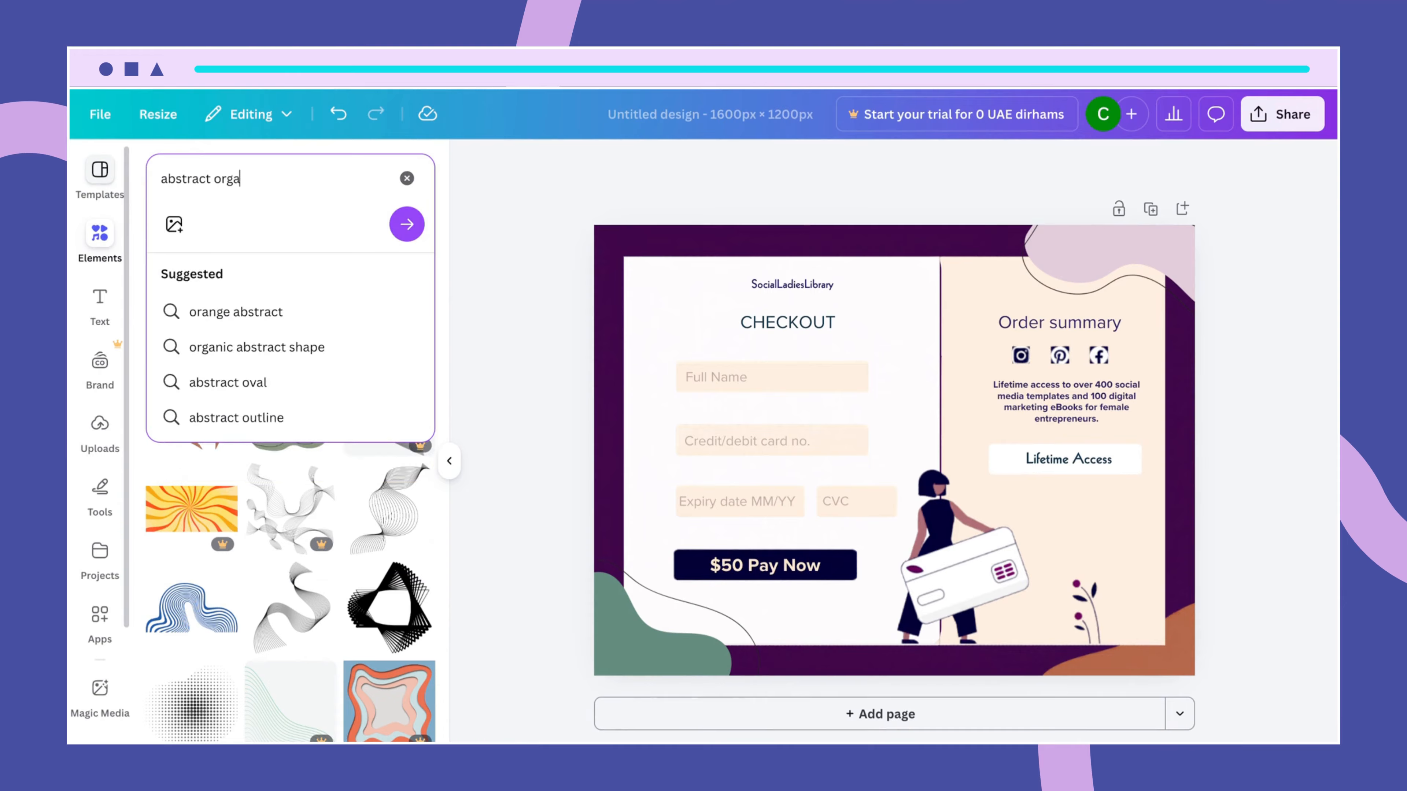
type("nic blob shape")
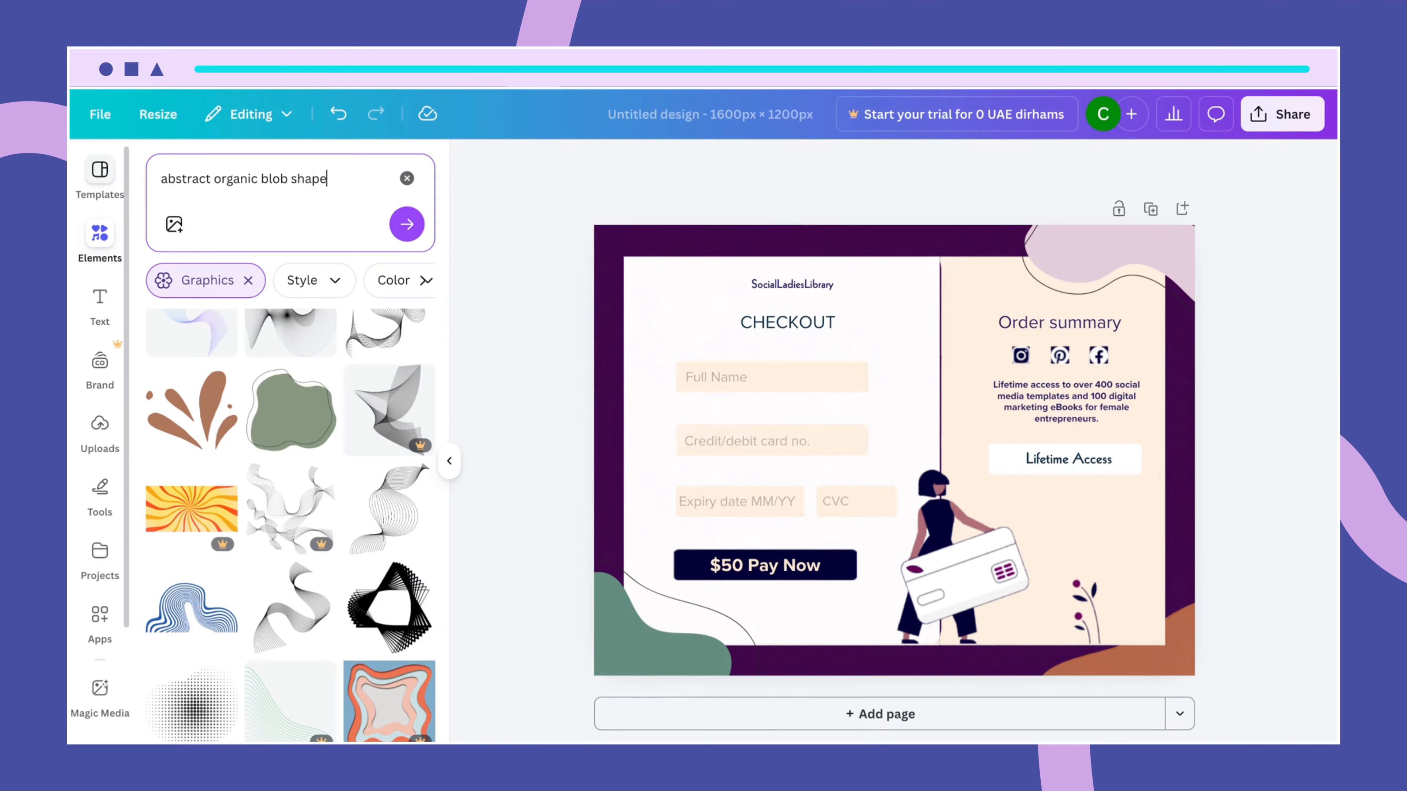
key("Return")
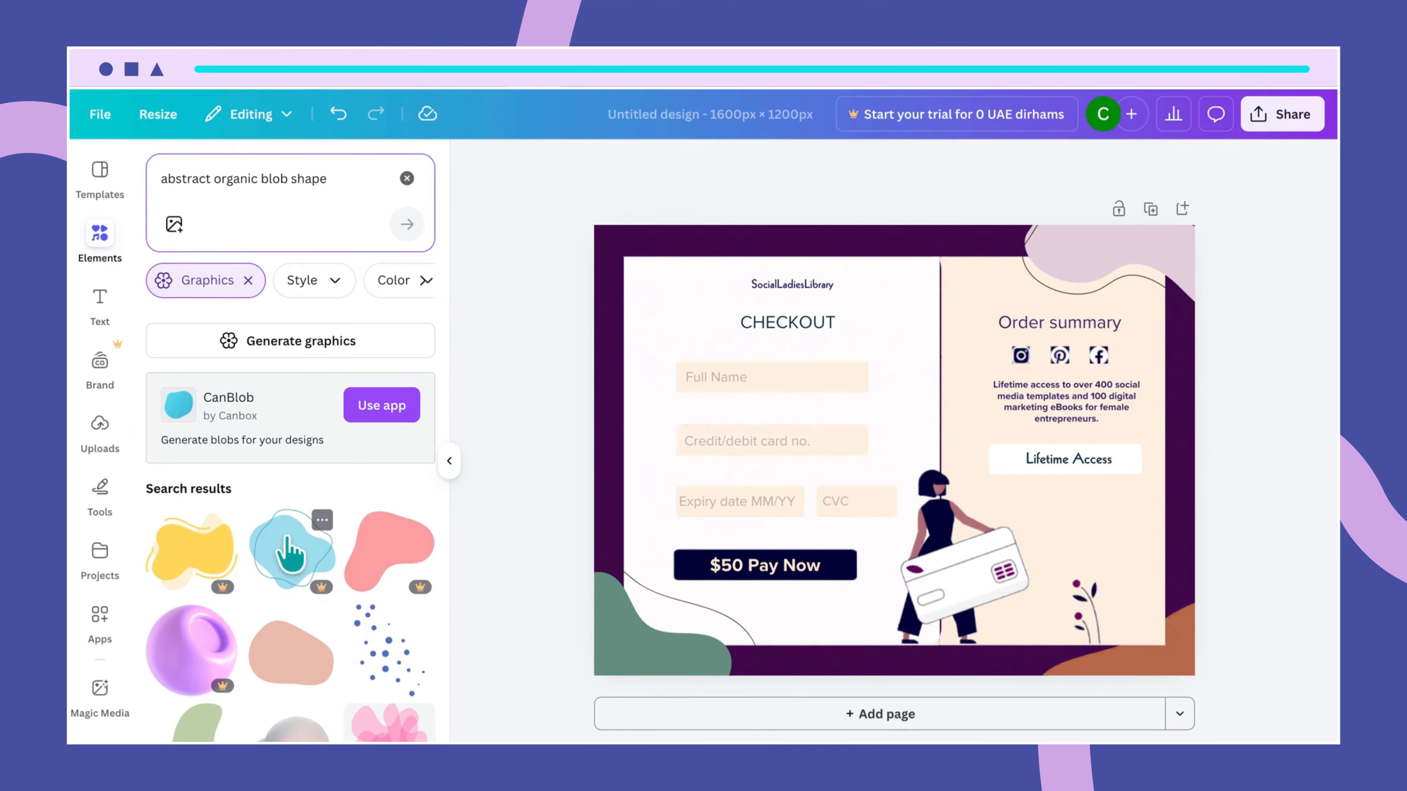
Step: Add the pink blob with the thin outline and fit it, rotated, into the page's upper-left corner
scroll(288, 554, "down", 5)
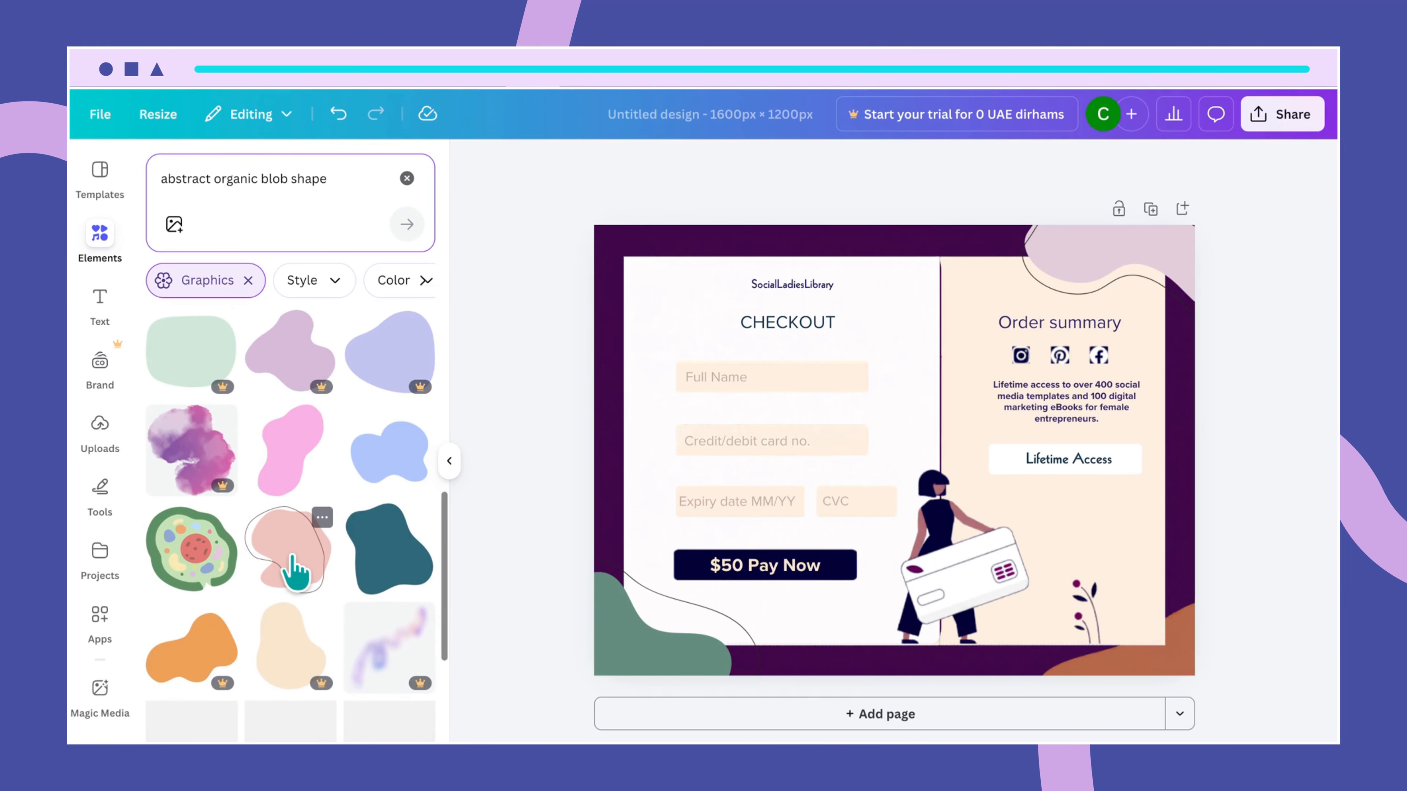
left_click(293, 570)
left_click_drag(913, 431, 620, 188)
left_click_drag(742, 219, 529, 46)
left_click_drag(609, 265, 597, 277)
left_click(606, 452)
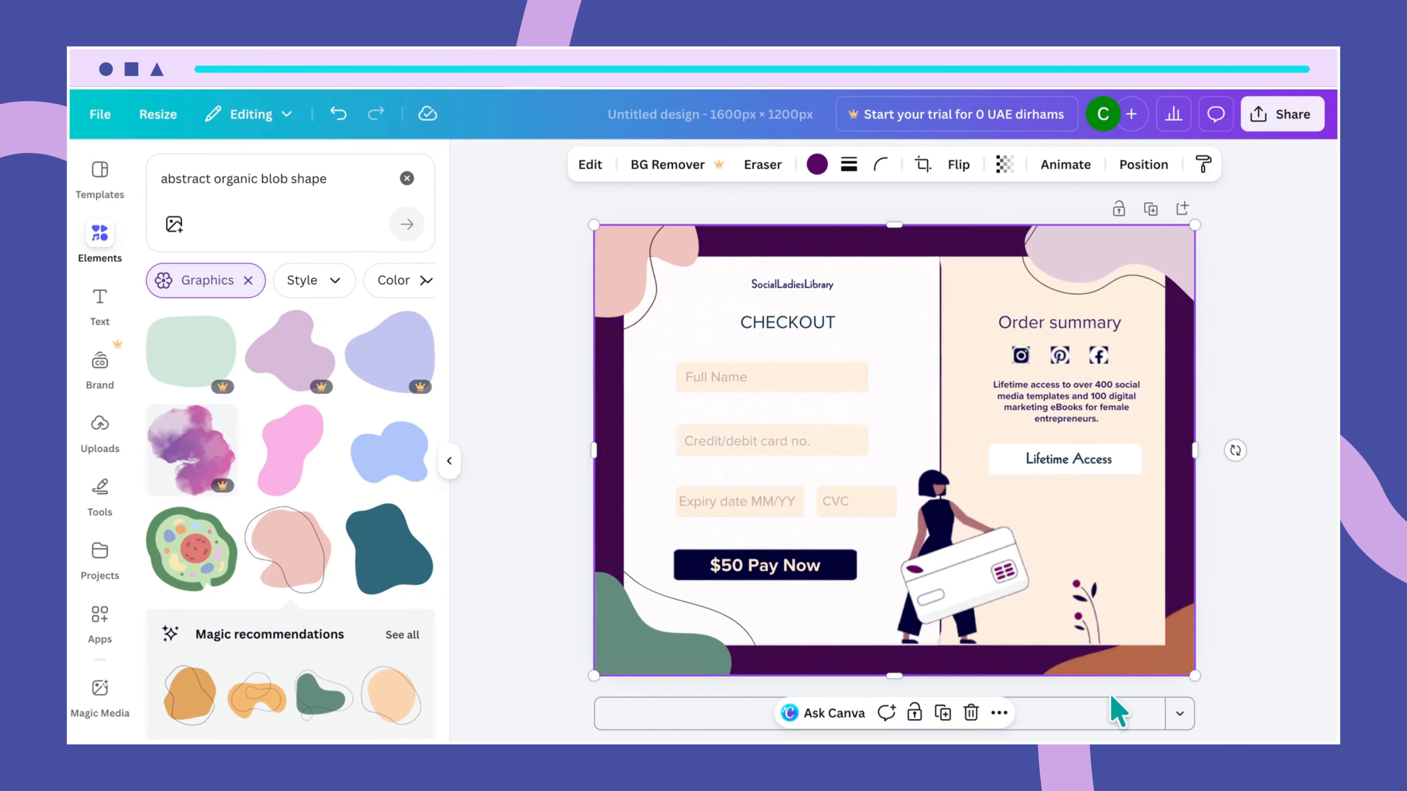
Step: Replace the rust shape in the page's lower-right corner with the recommended peach blob with the thin outline
left_click(1125, 660)
key("Delete")
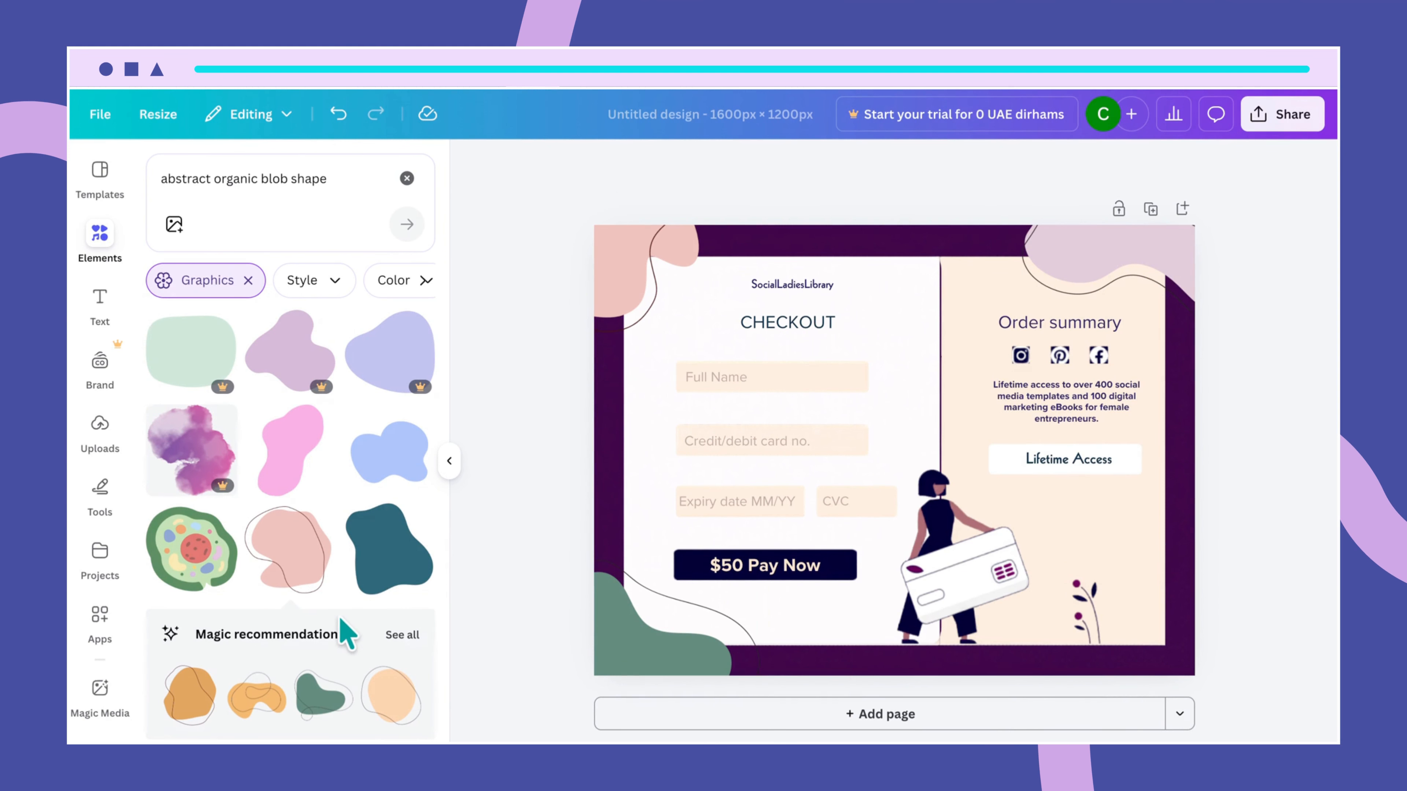
scroll(338, 616, "down", 3)
left_click(388, 526)
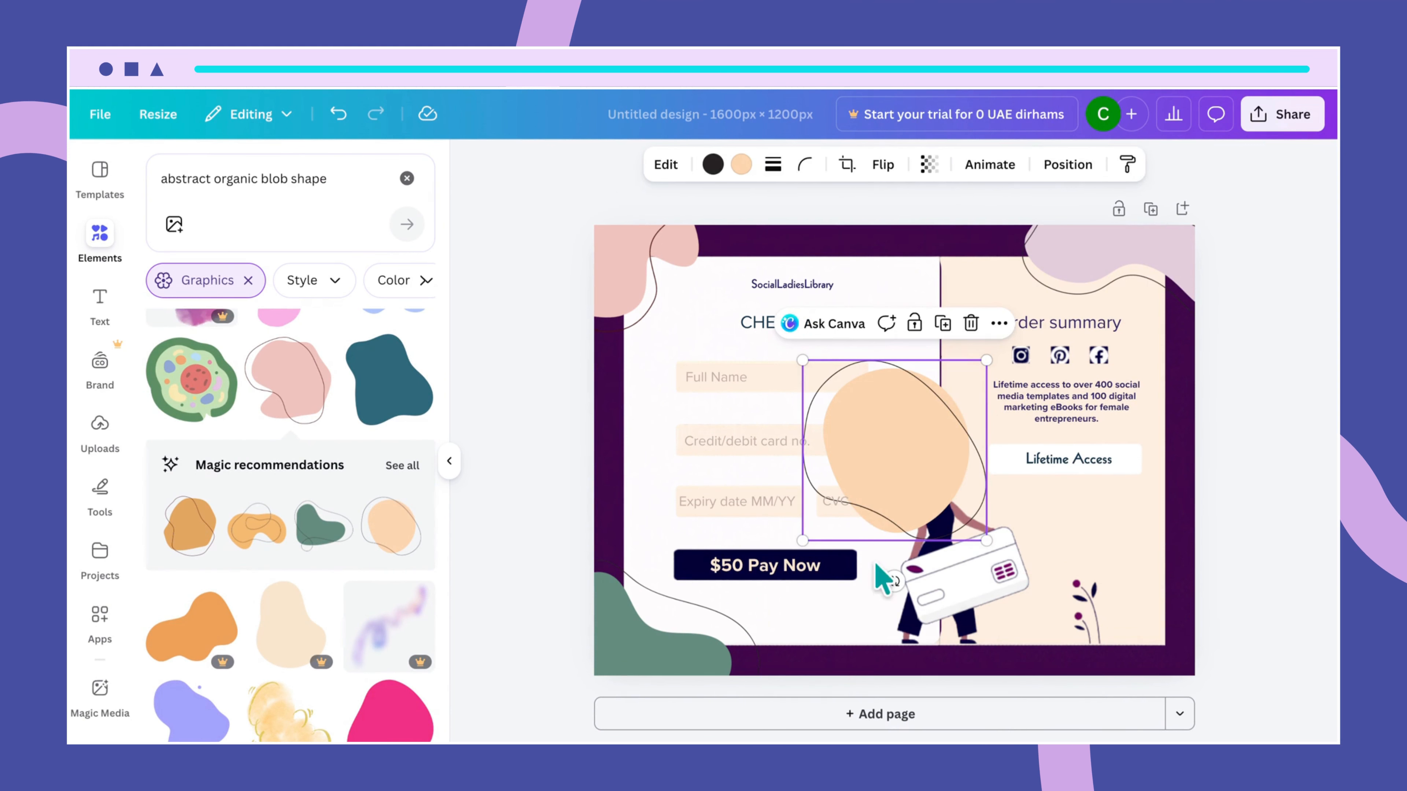
left_click_drag(881, 532, 1188, 647)
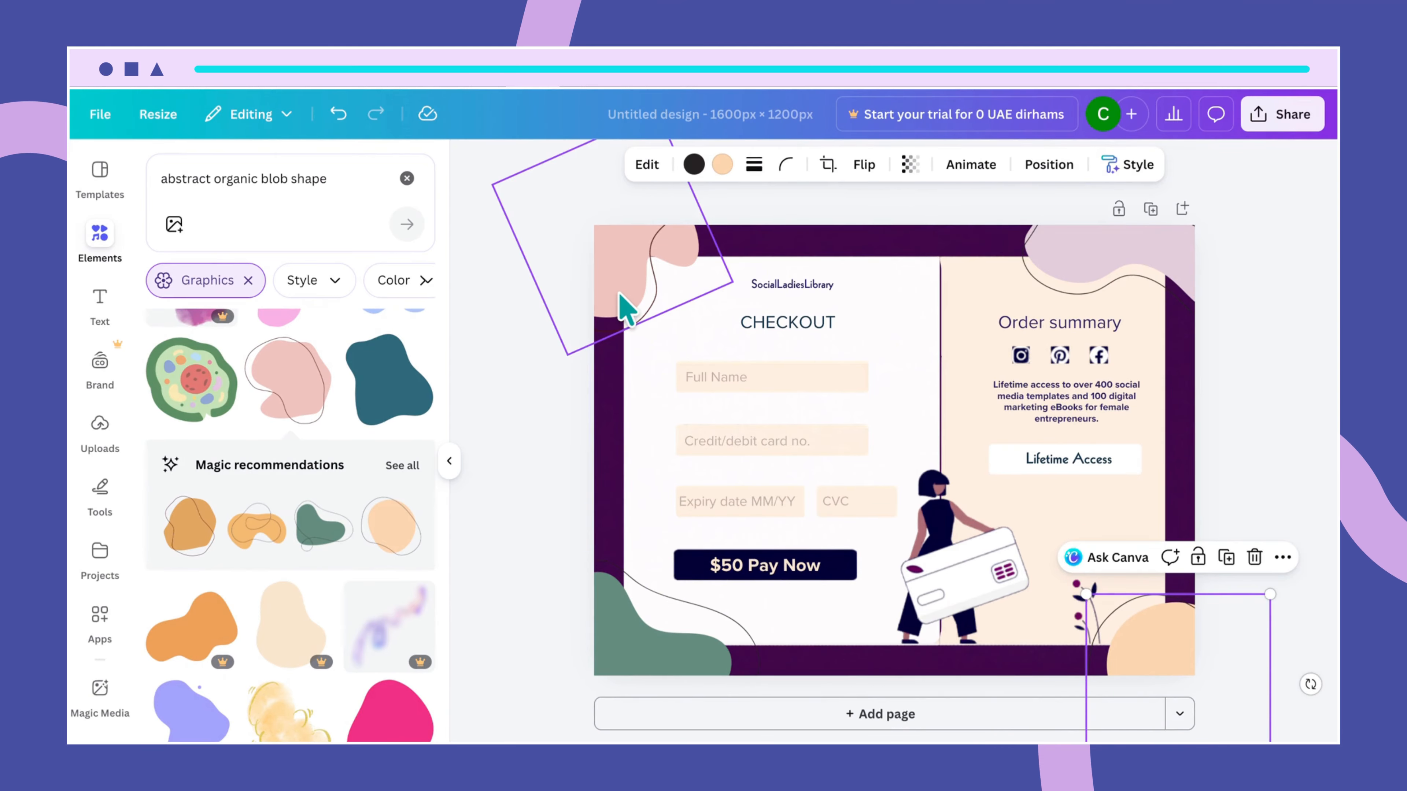
Step: Change the fill color of the pink blob in the upper-left corner to #CFA7E7
left_click(627, 311)
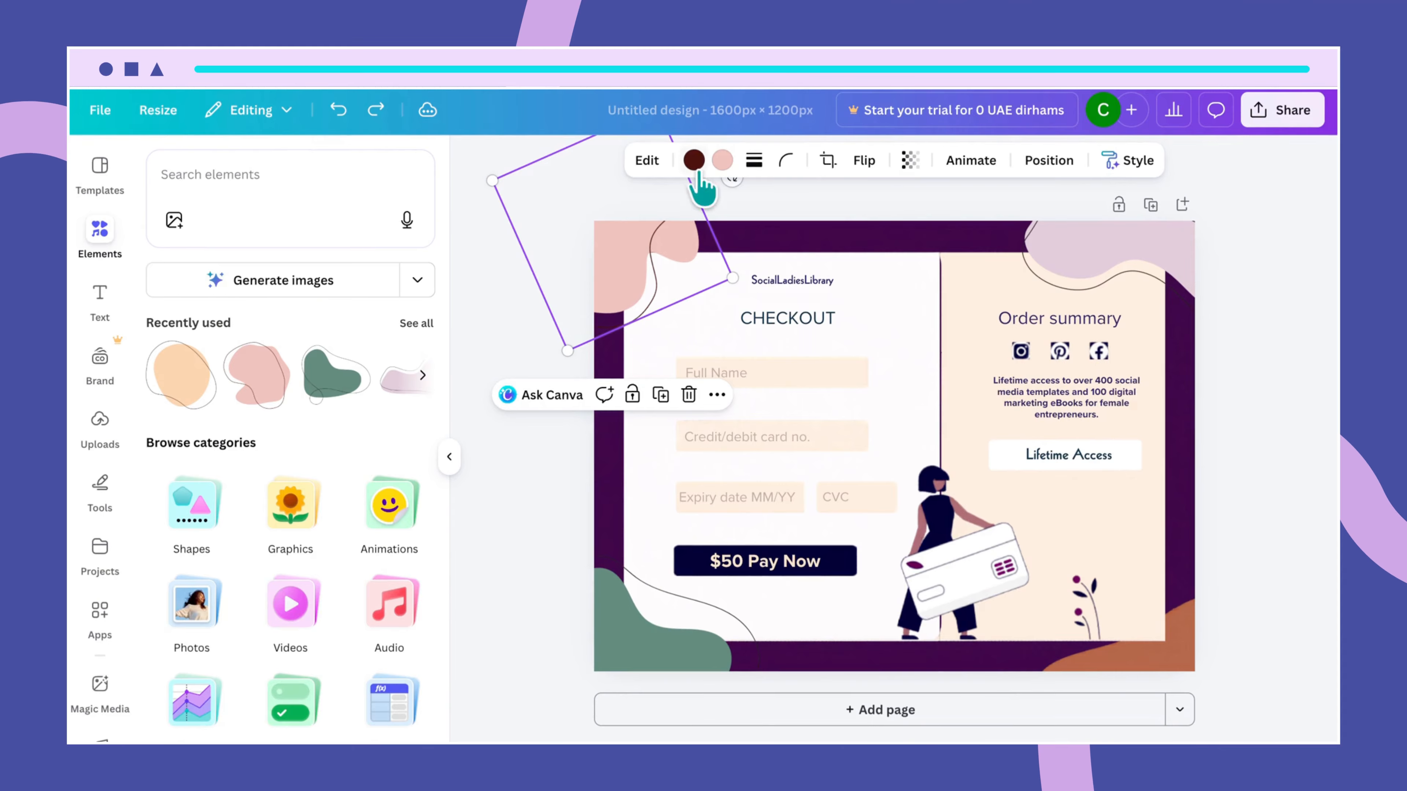
left_click(726, 164)
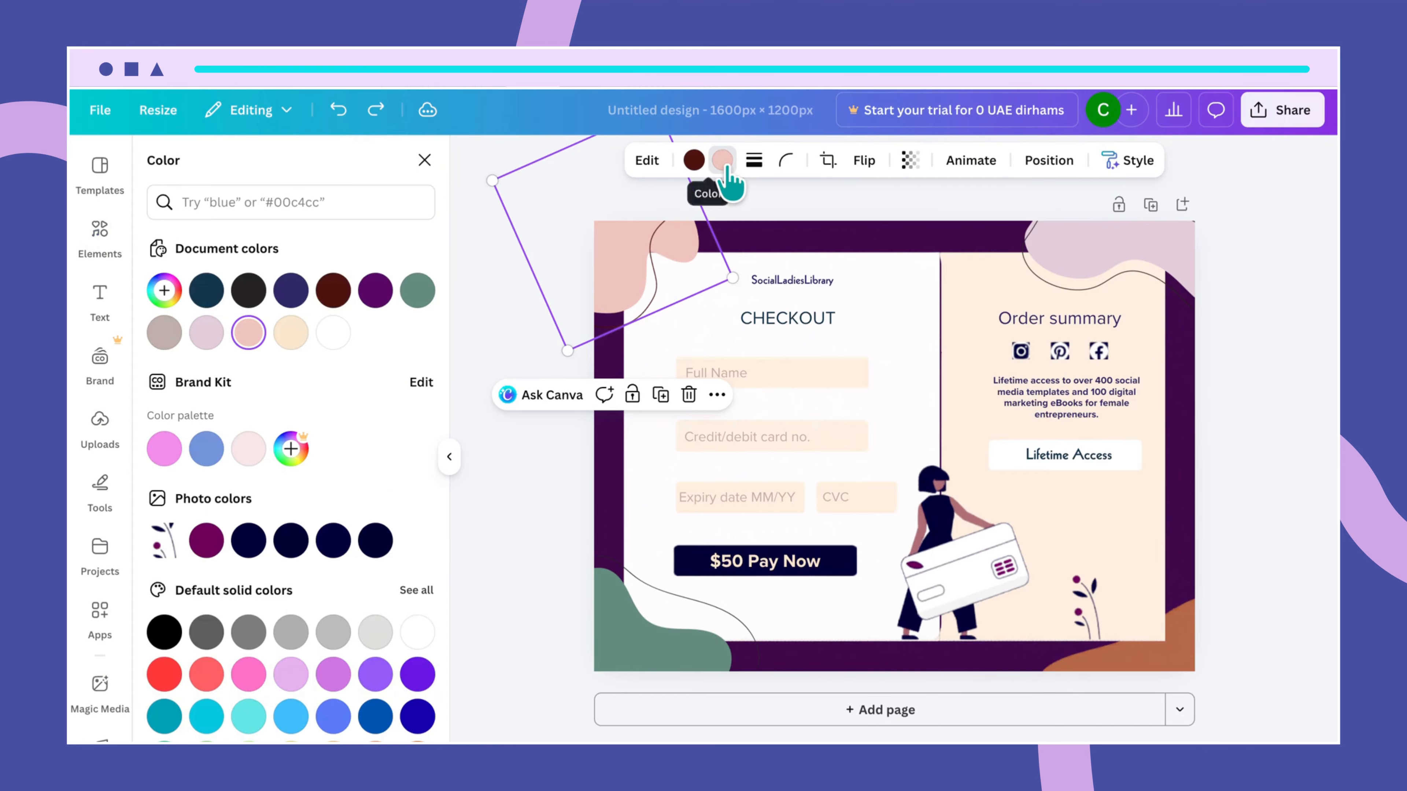
left_click(167, 289)
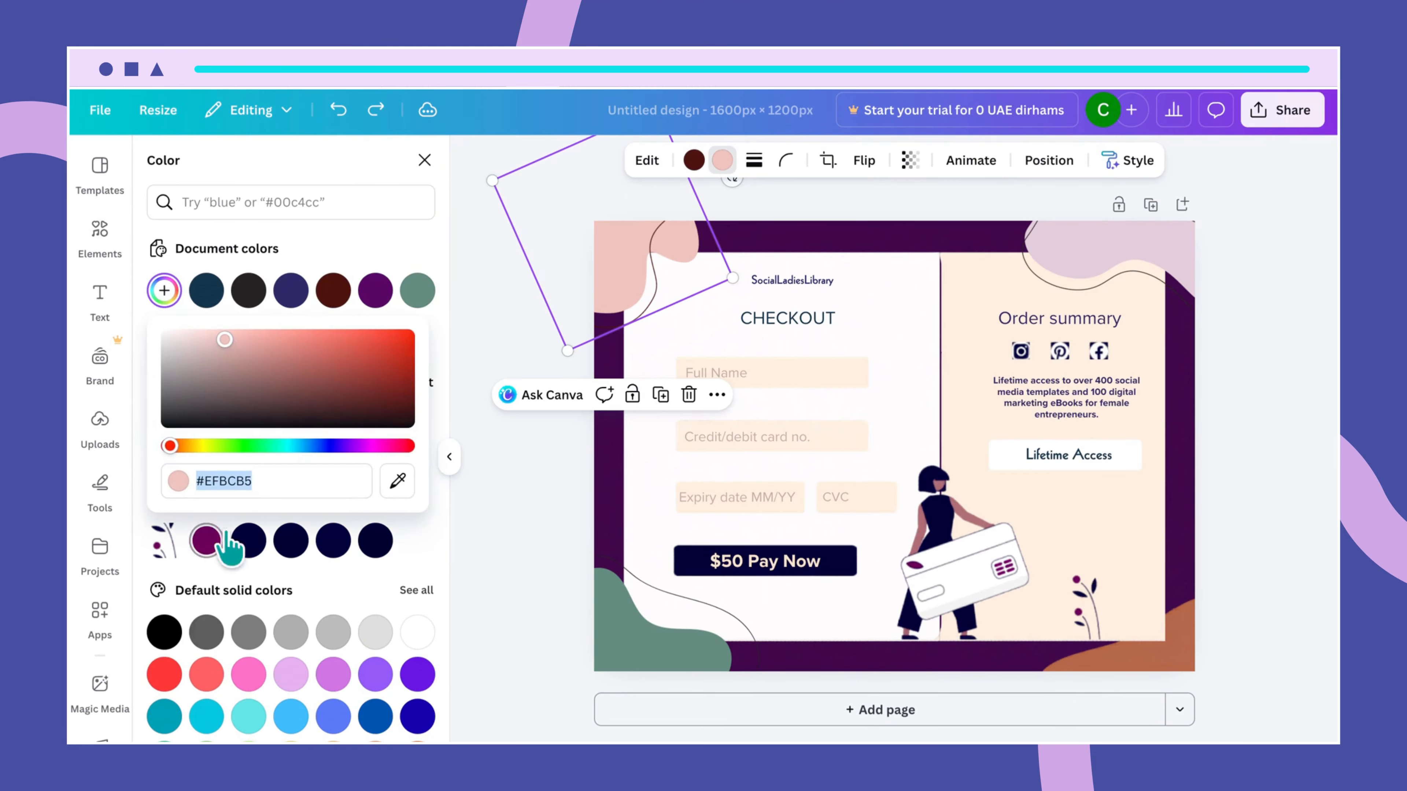
type("#")
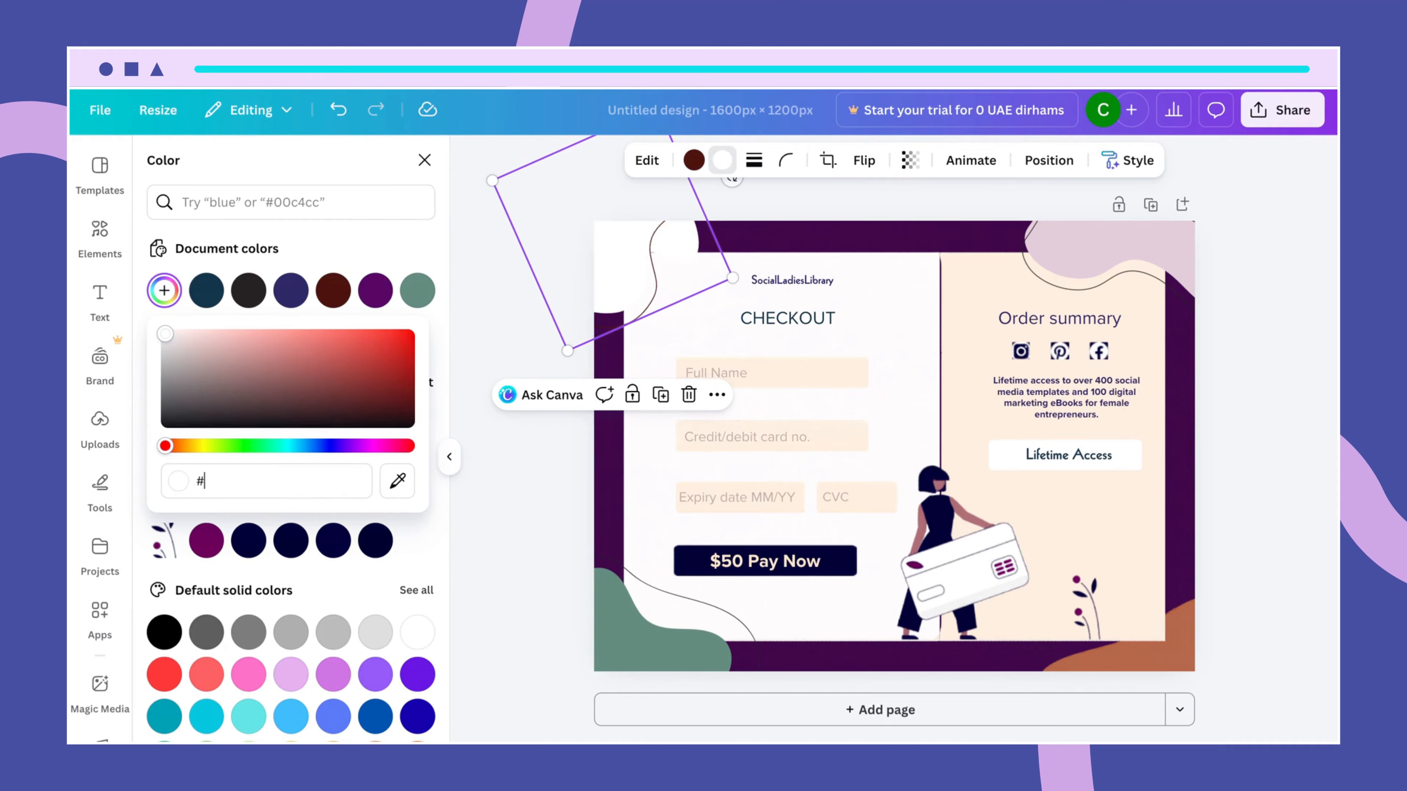
type("CFA")
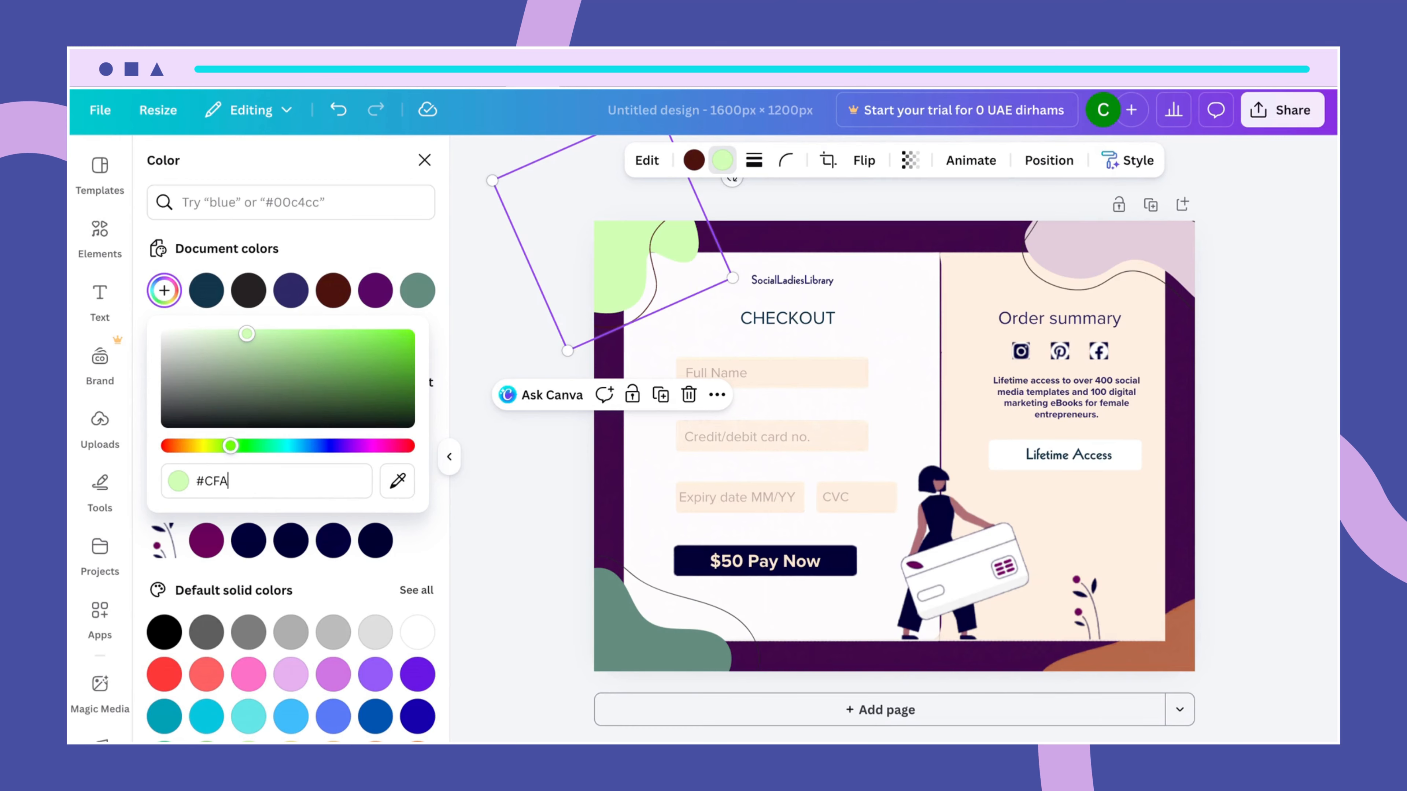
type("7E7")
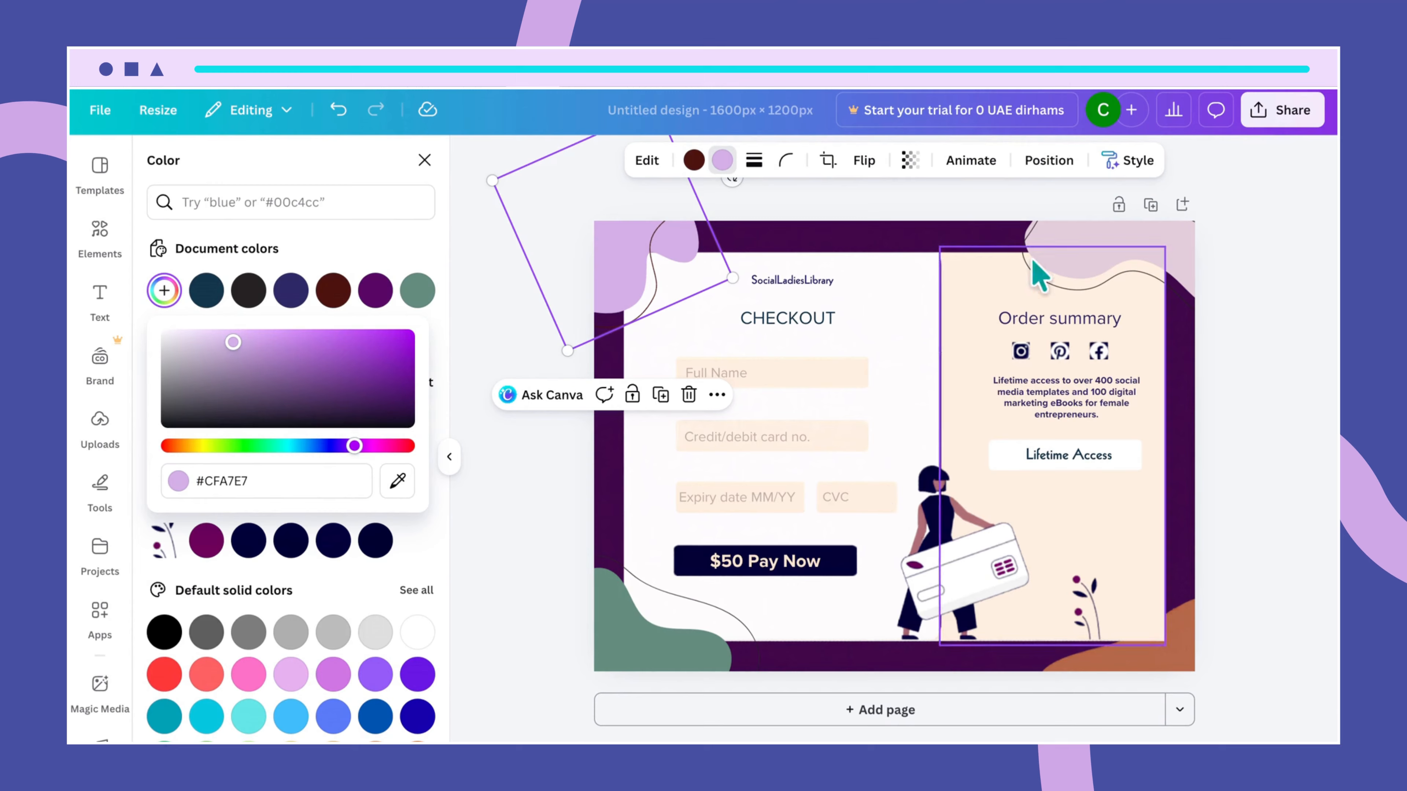
Step: Change the fill color of the green blob in the page's lower-left corner to #A04FB8
left_click(1125, 257)
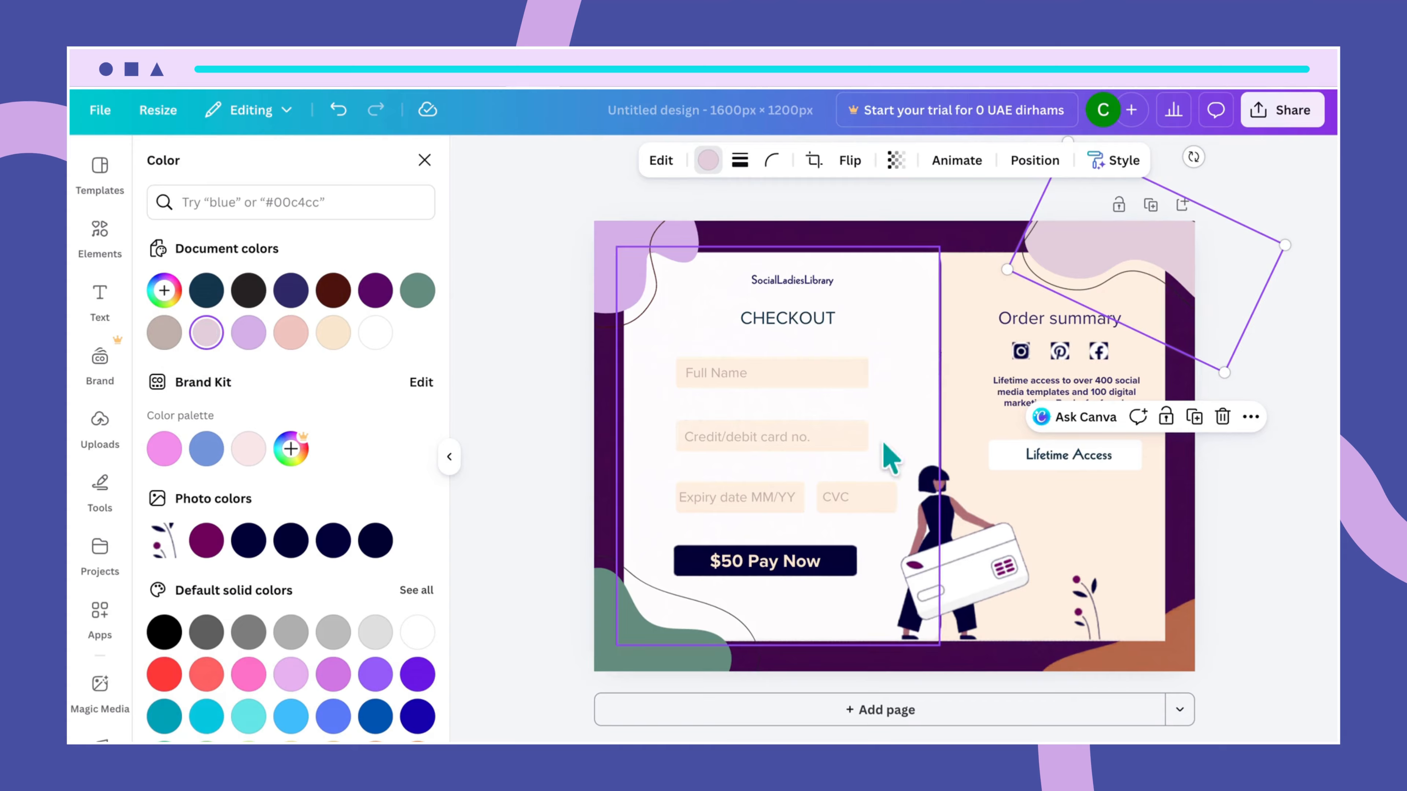
left_click(652, 649)
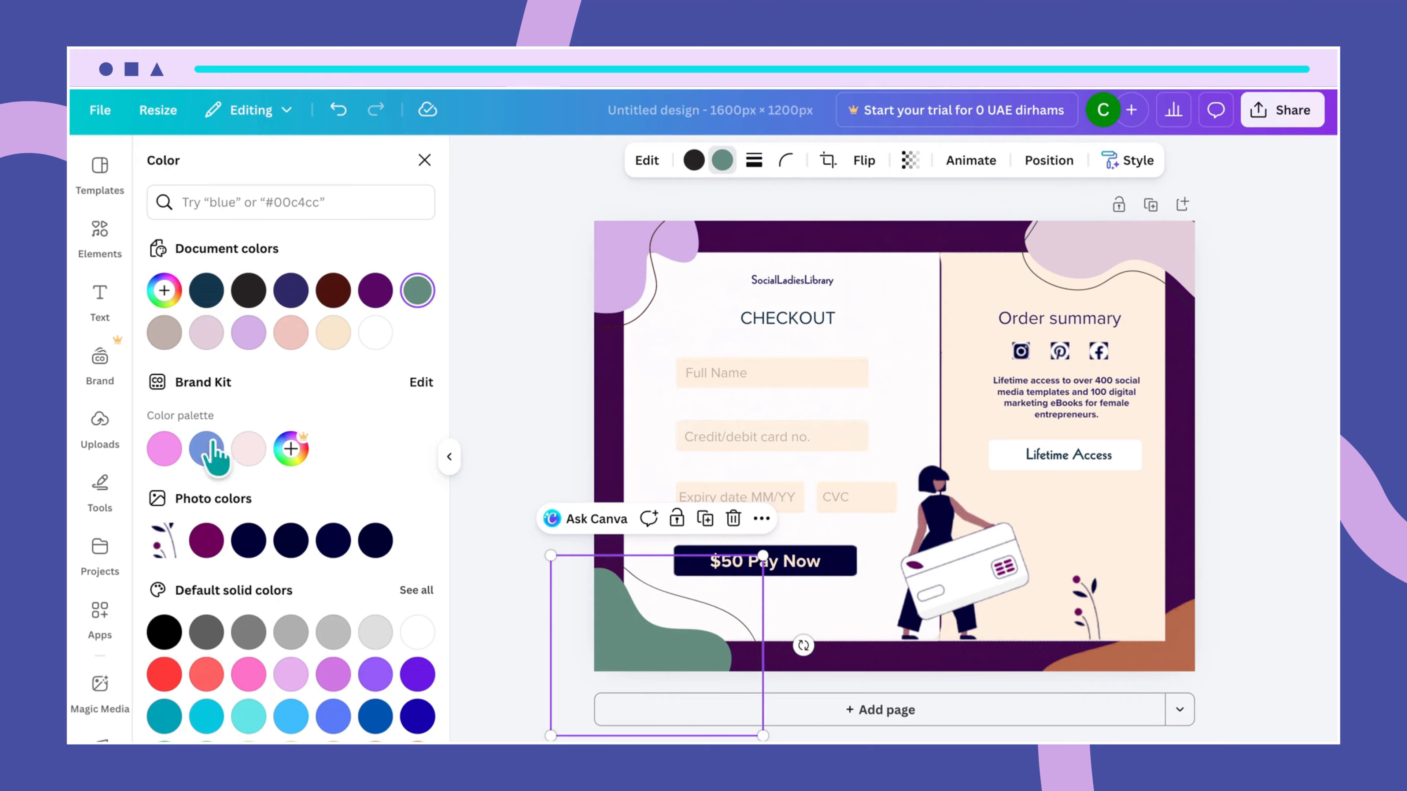
left_click(164, 292)
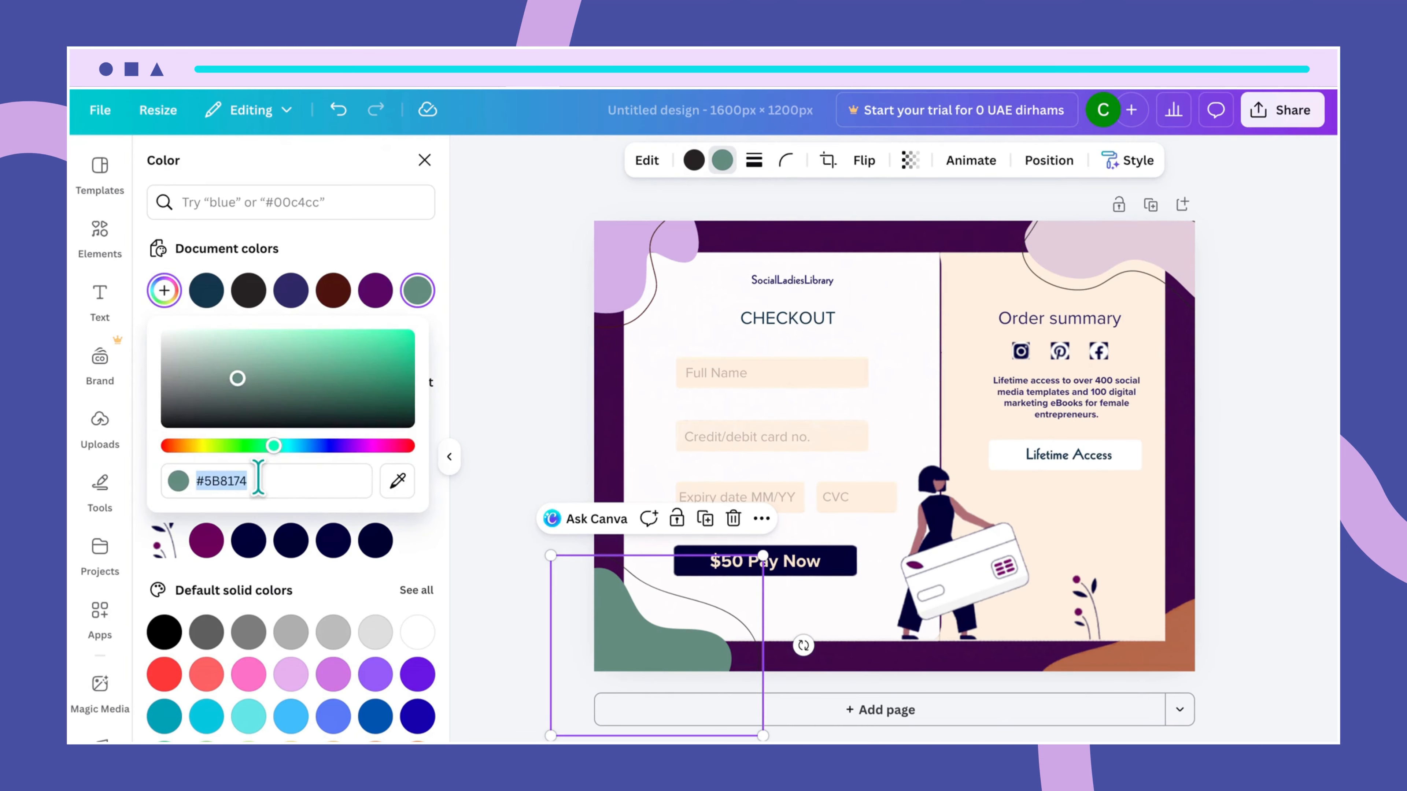
type("#")
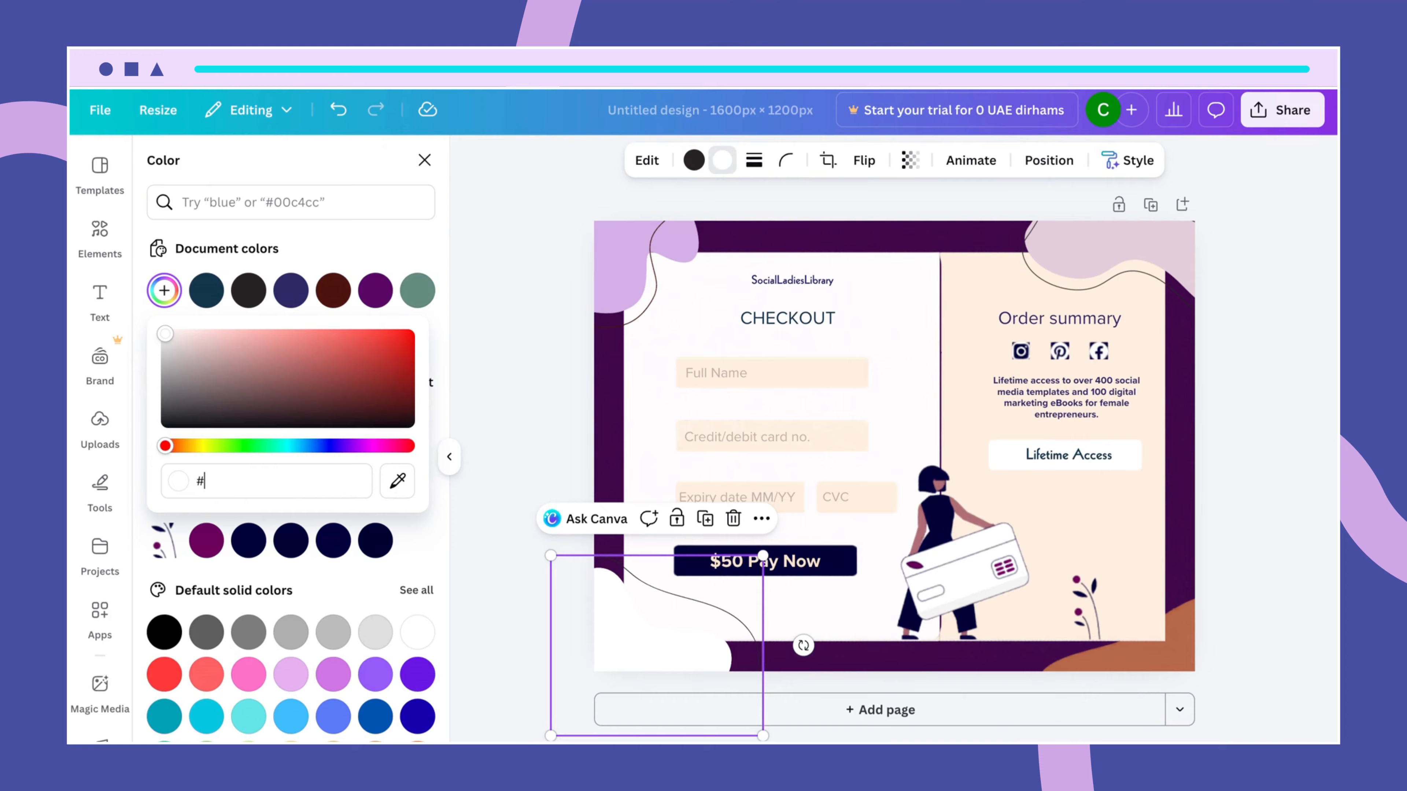
type("A")
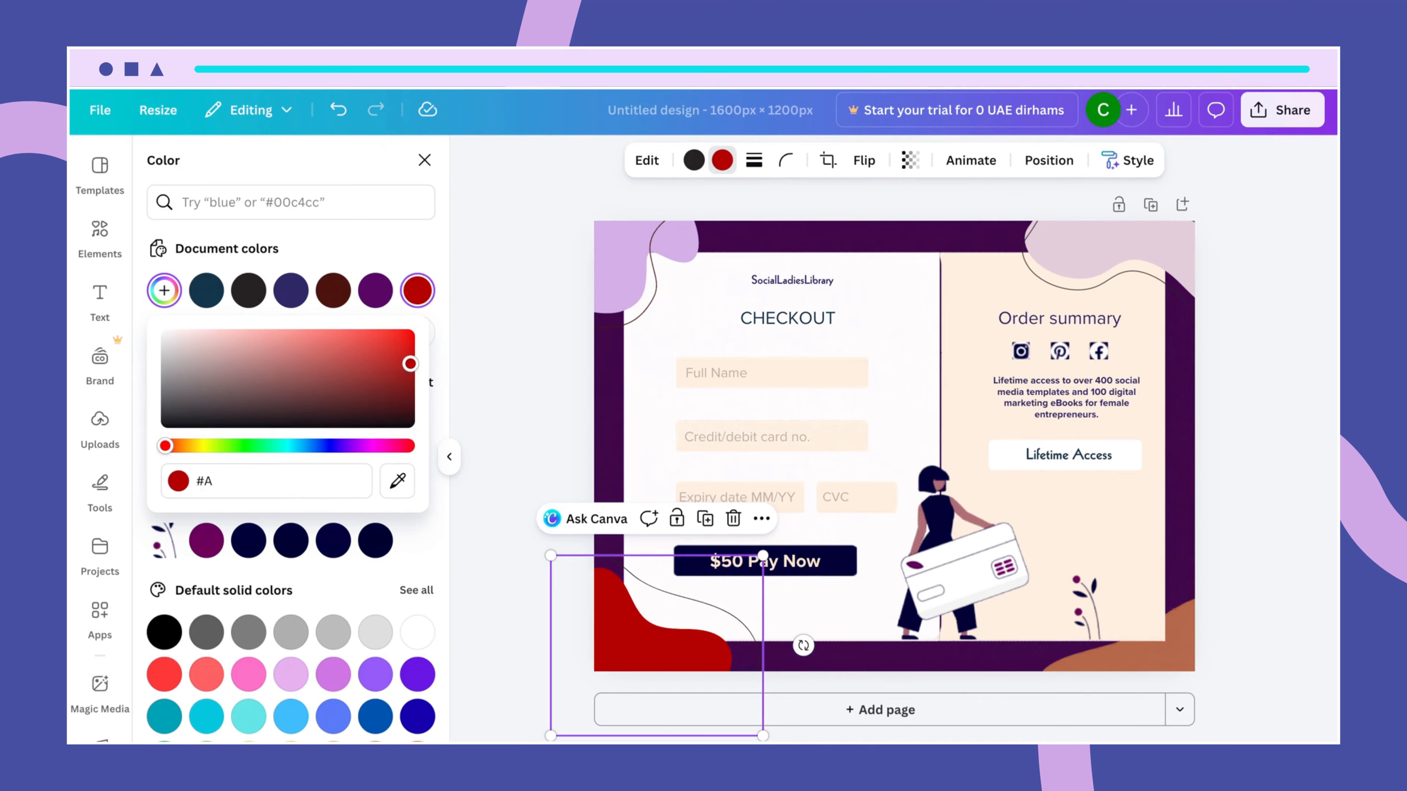
type("04FB8")
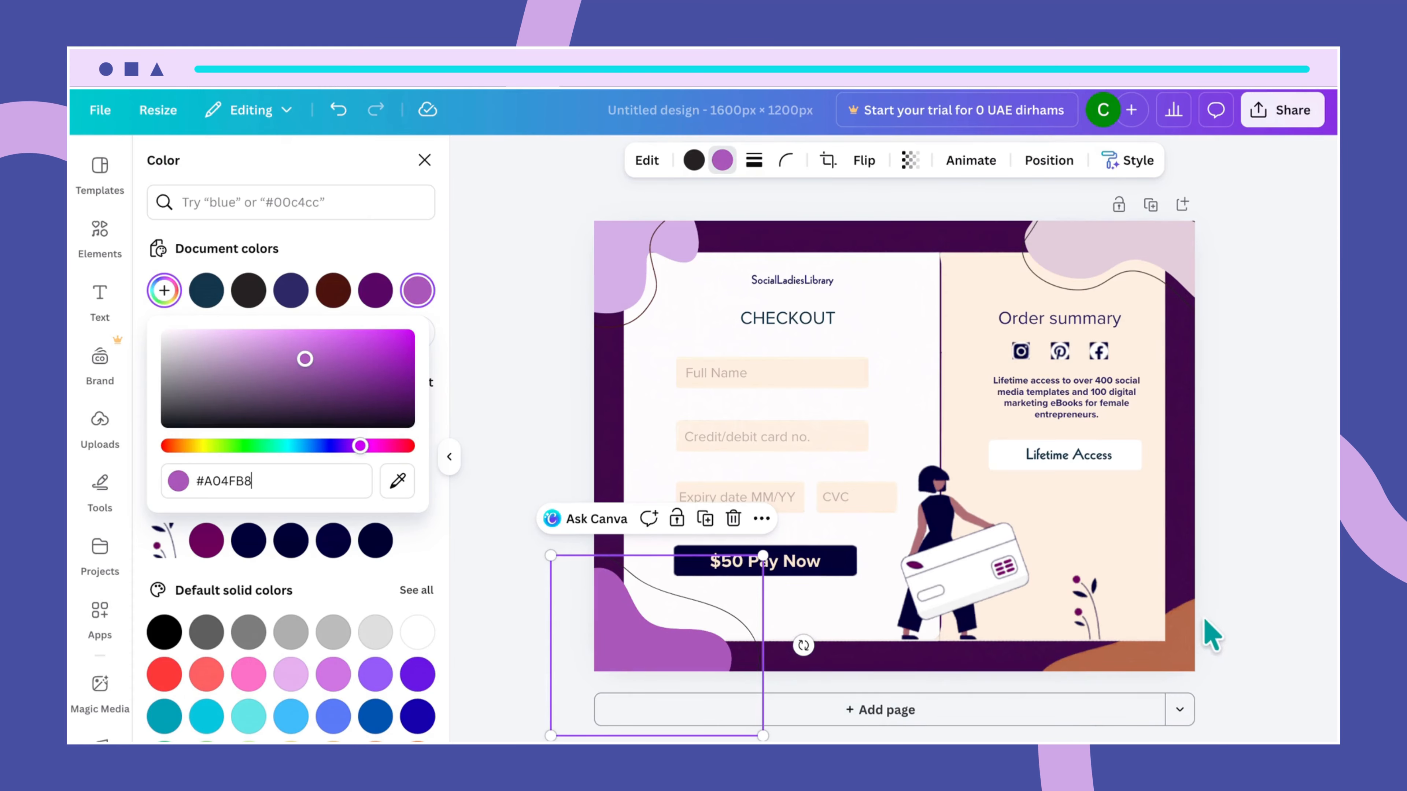
Step: Change the first color of the rust shape in the page's lower-right corner to #B99ECF
left_click(1191, 649)
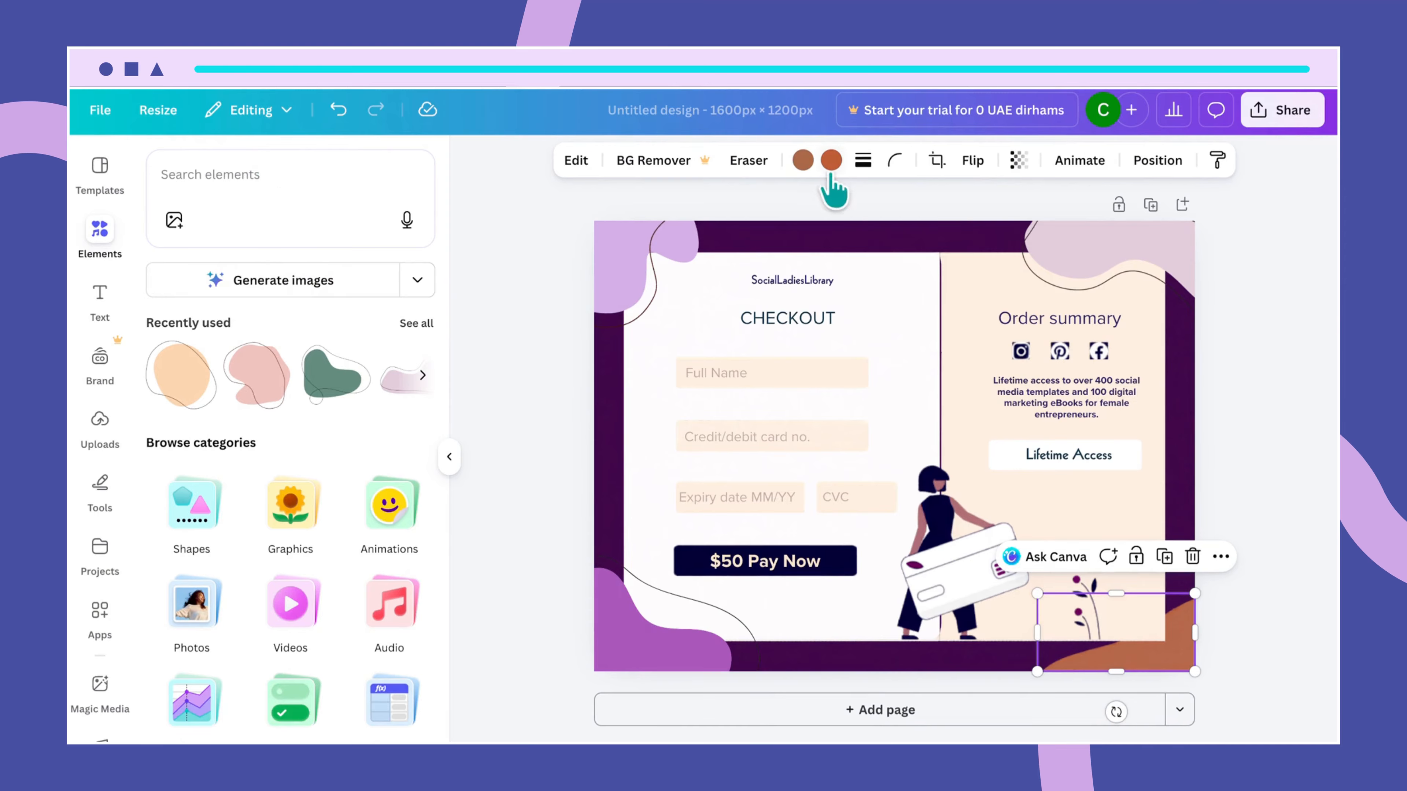
left_click(804, 163)
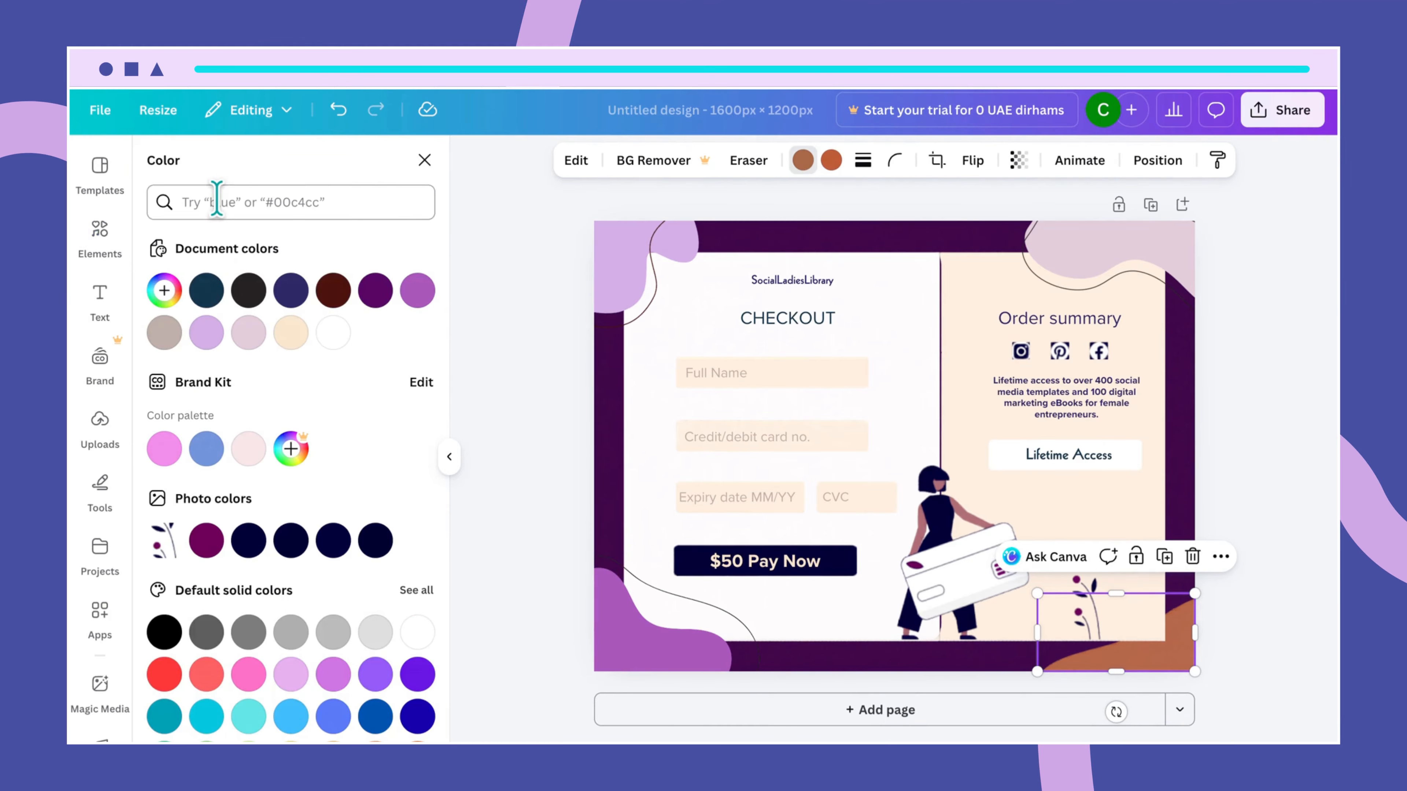
left_click(164, 290)
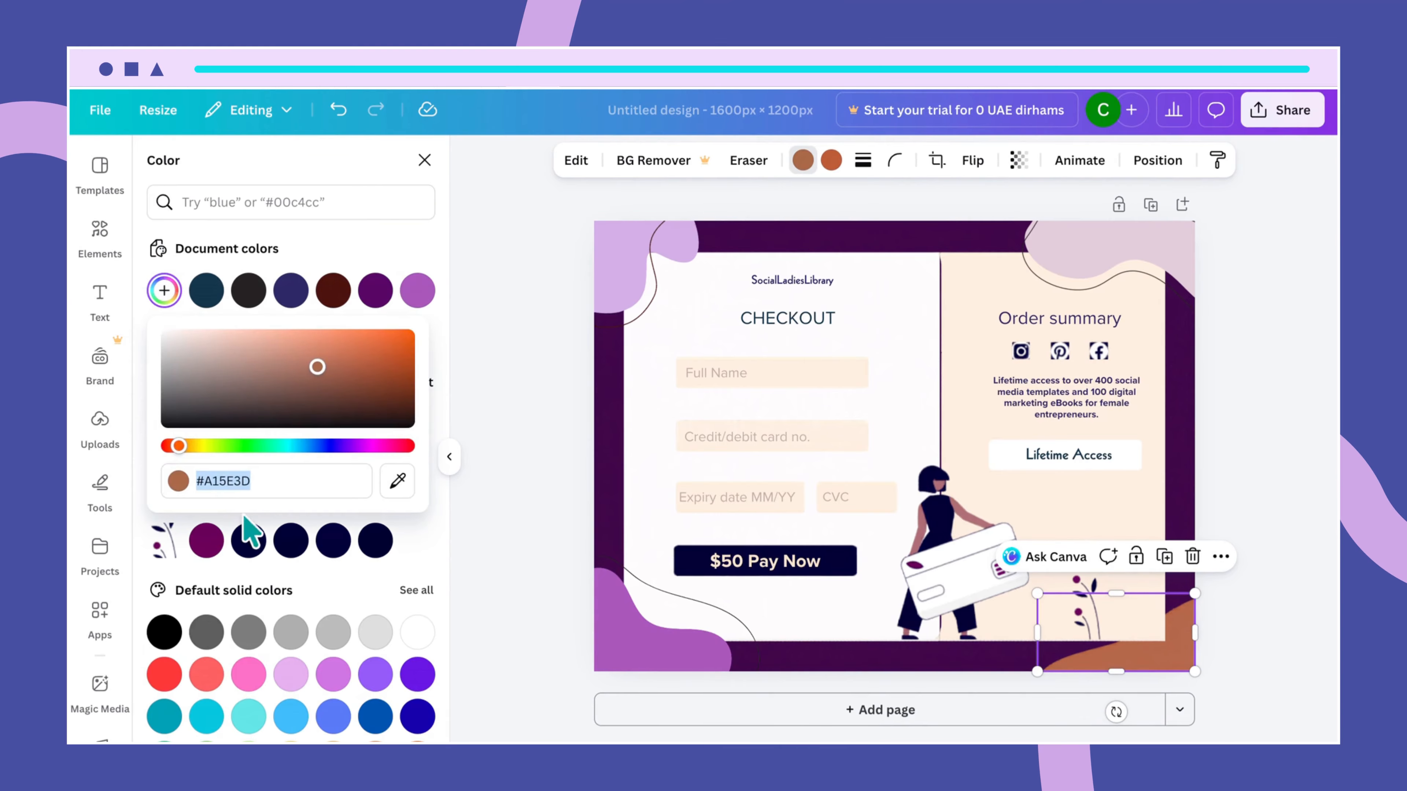
type("#")
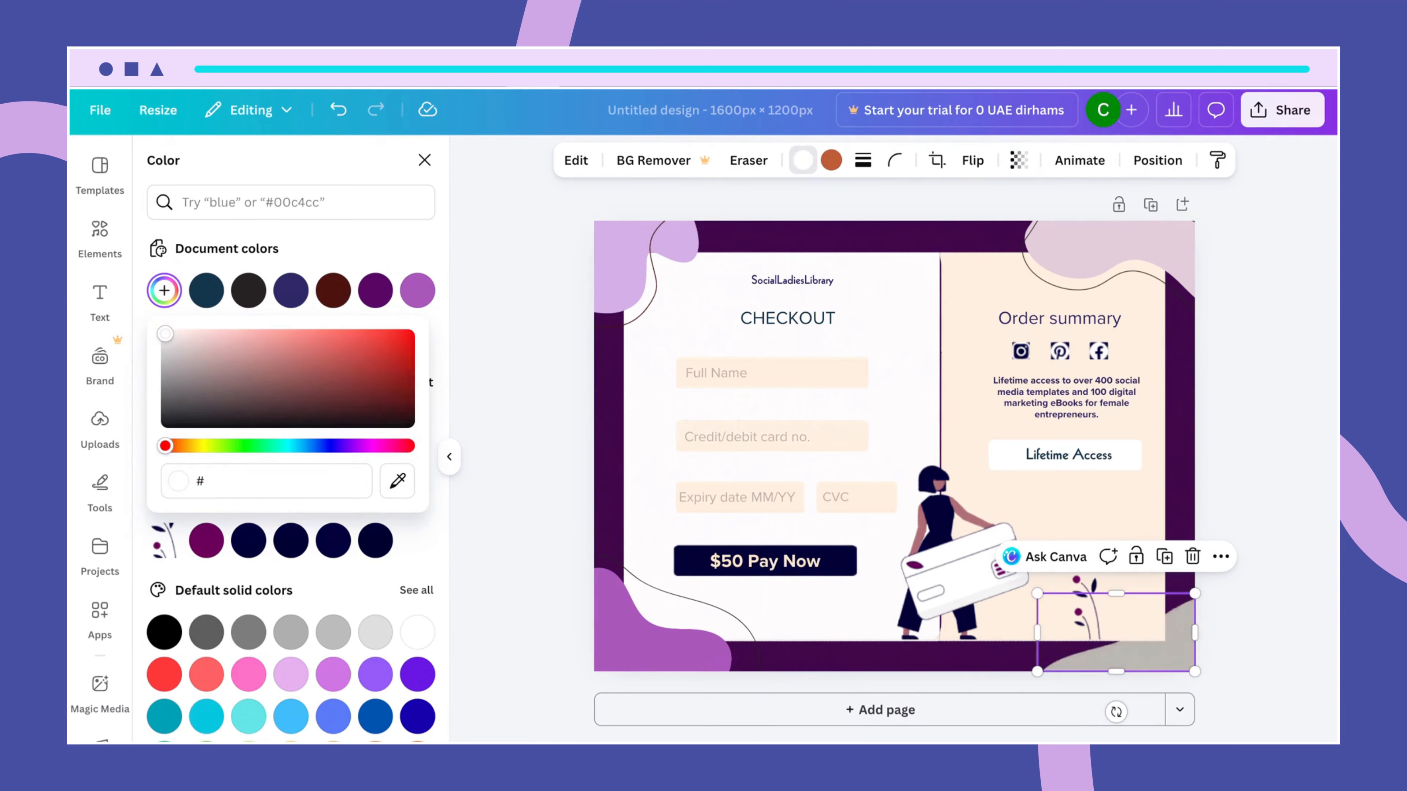
type("B")
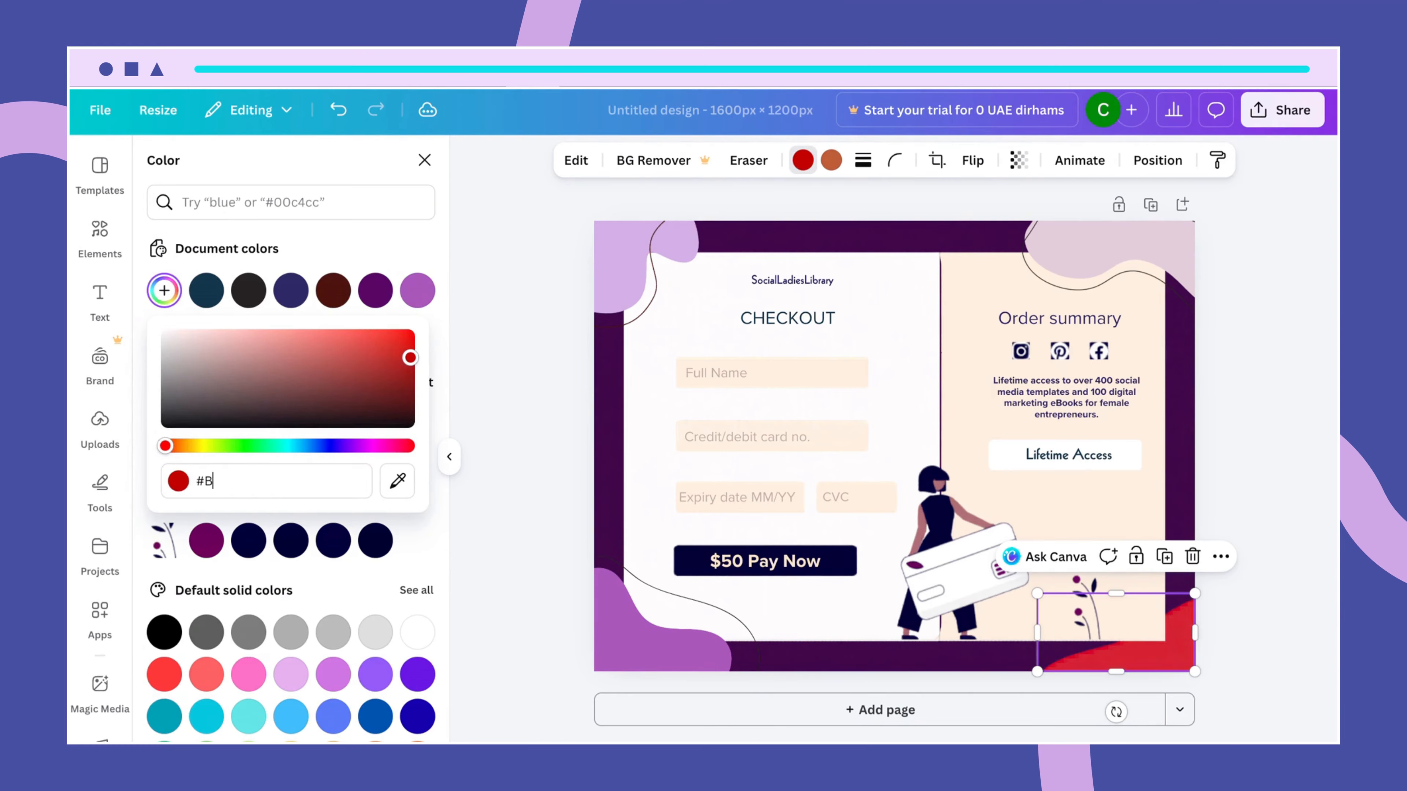
type("99")
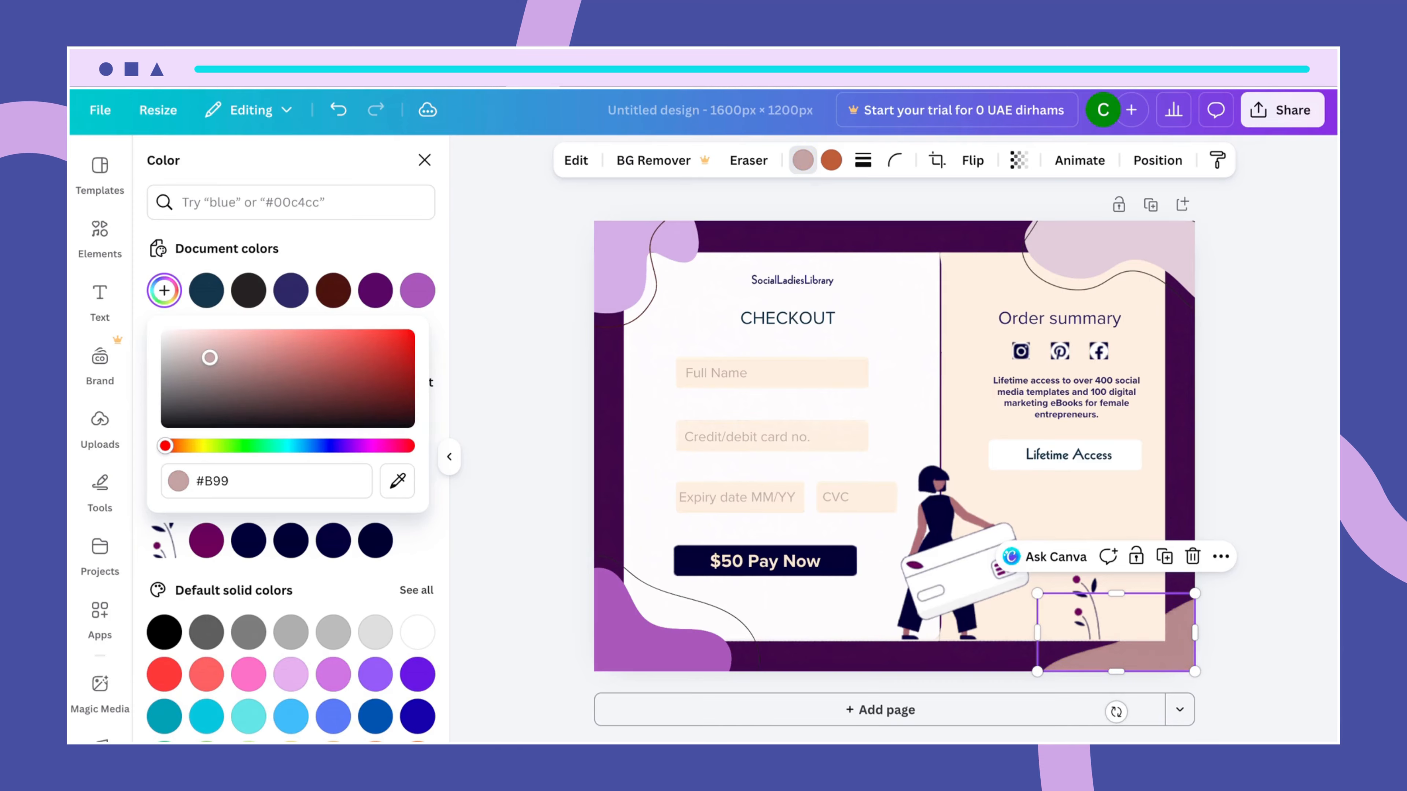
type("ECF")
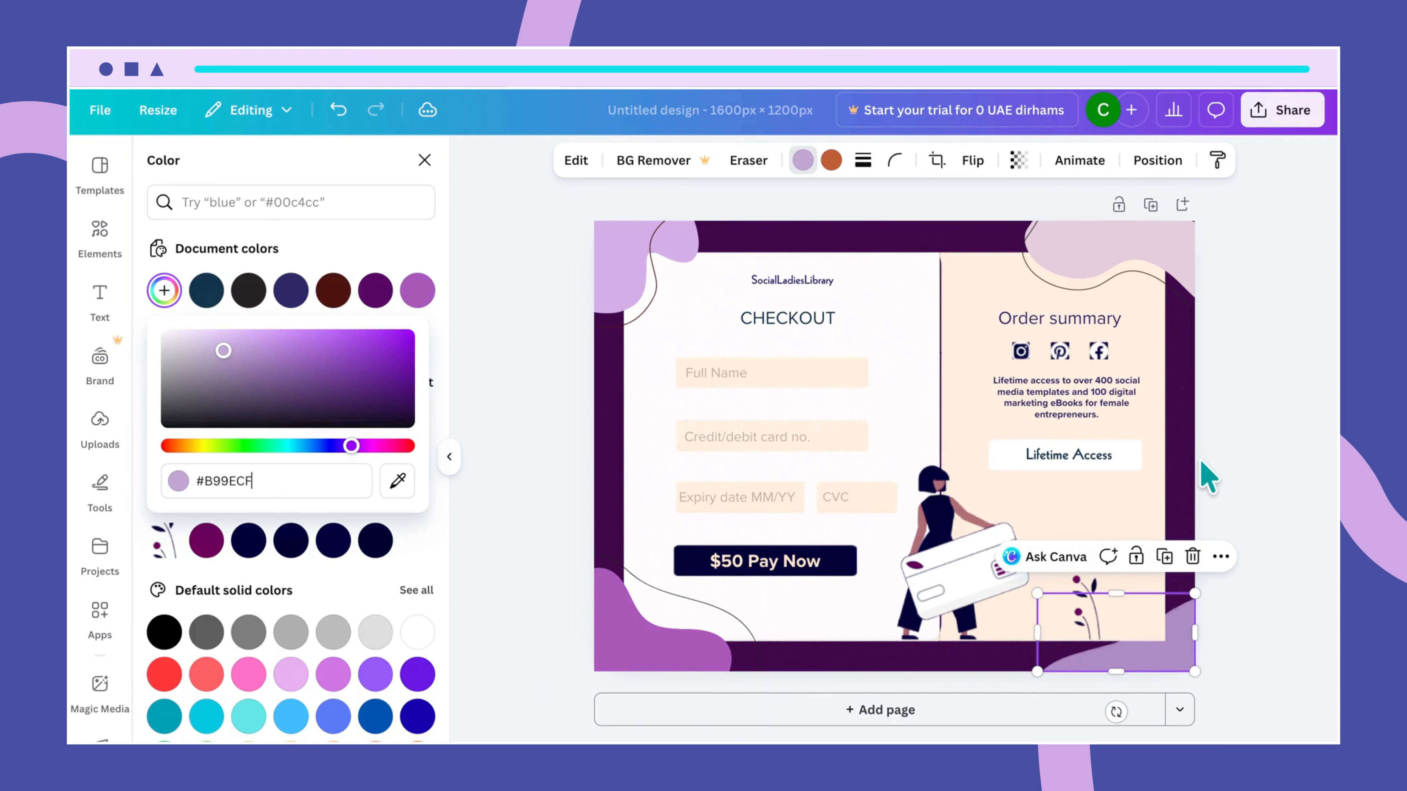
left_click(1185, 478)
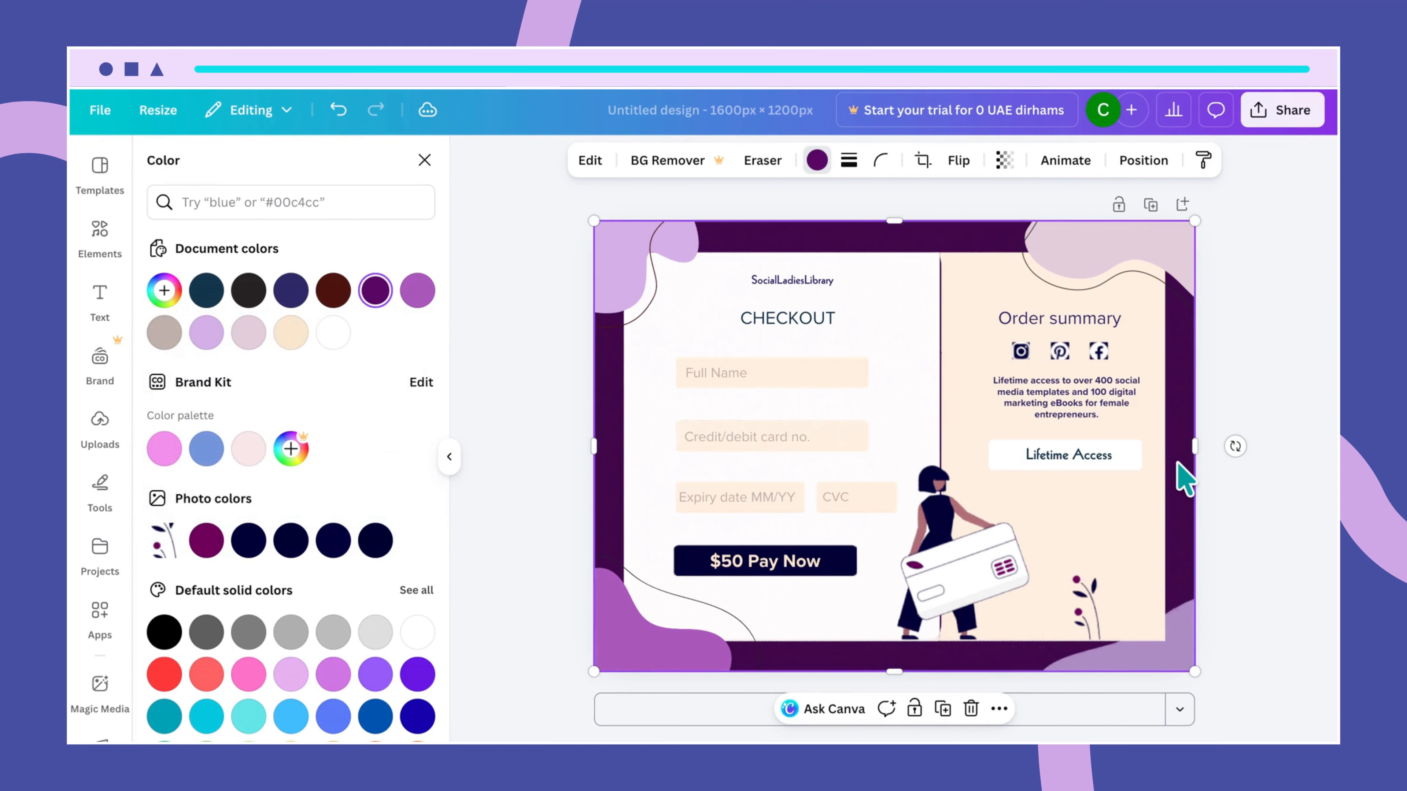
Step: Shift the cream order summary panel slightly left to close the dark gap beside the white checkout panel
left_click(925, 419)
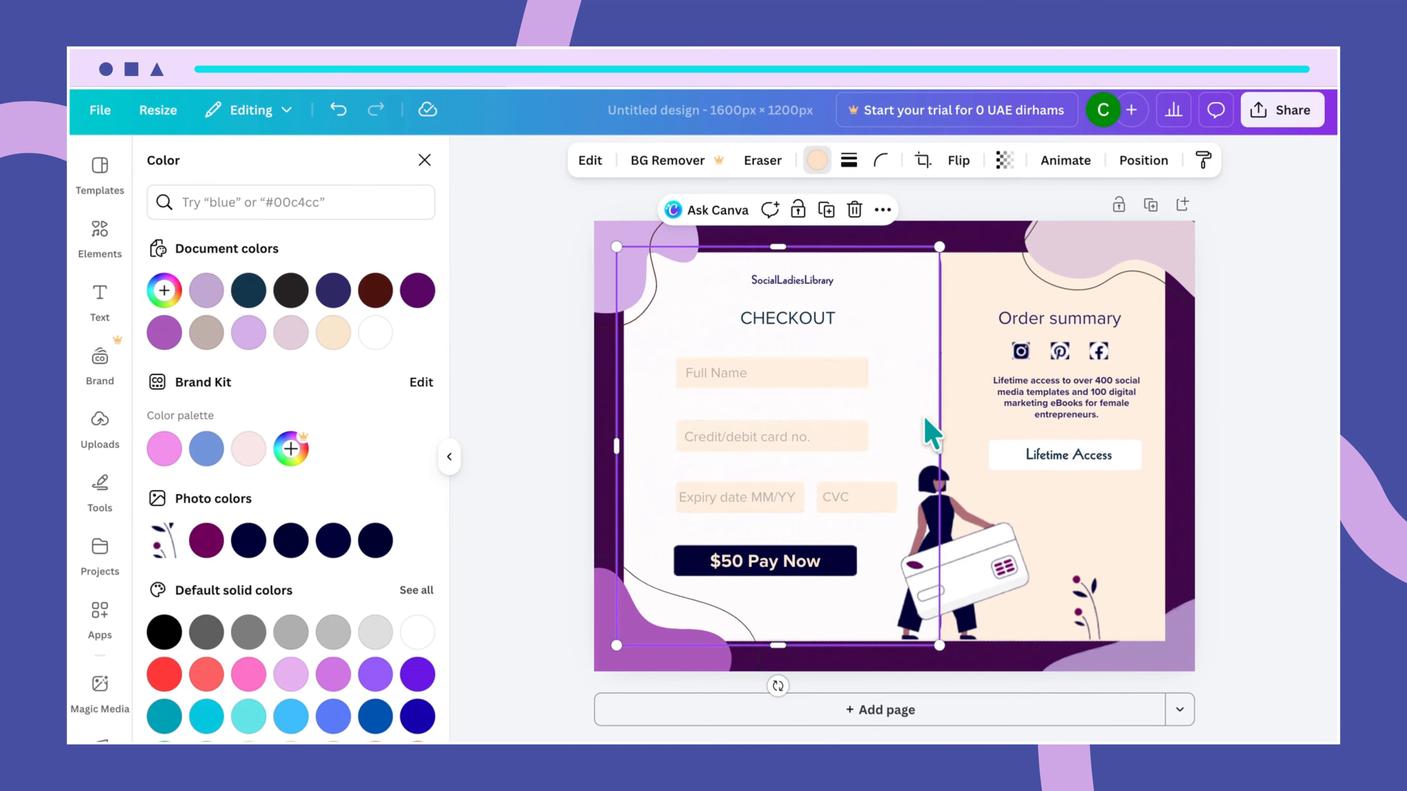
left_click(1005, 246)
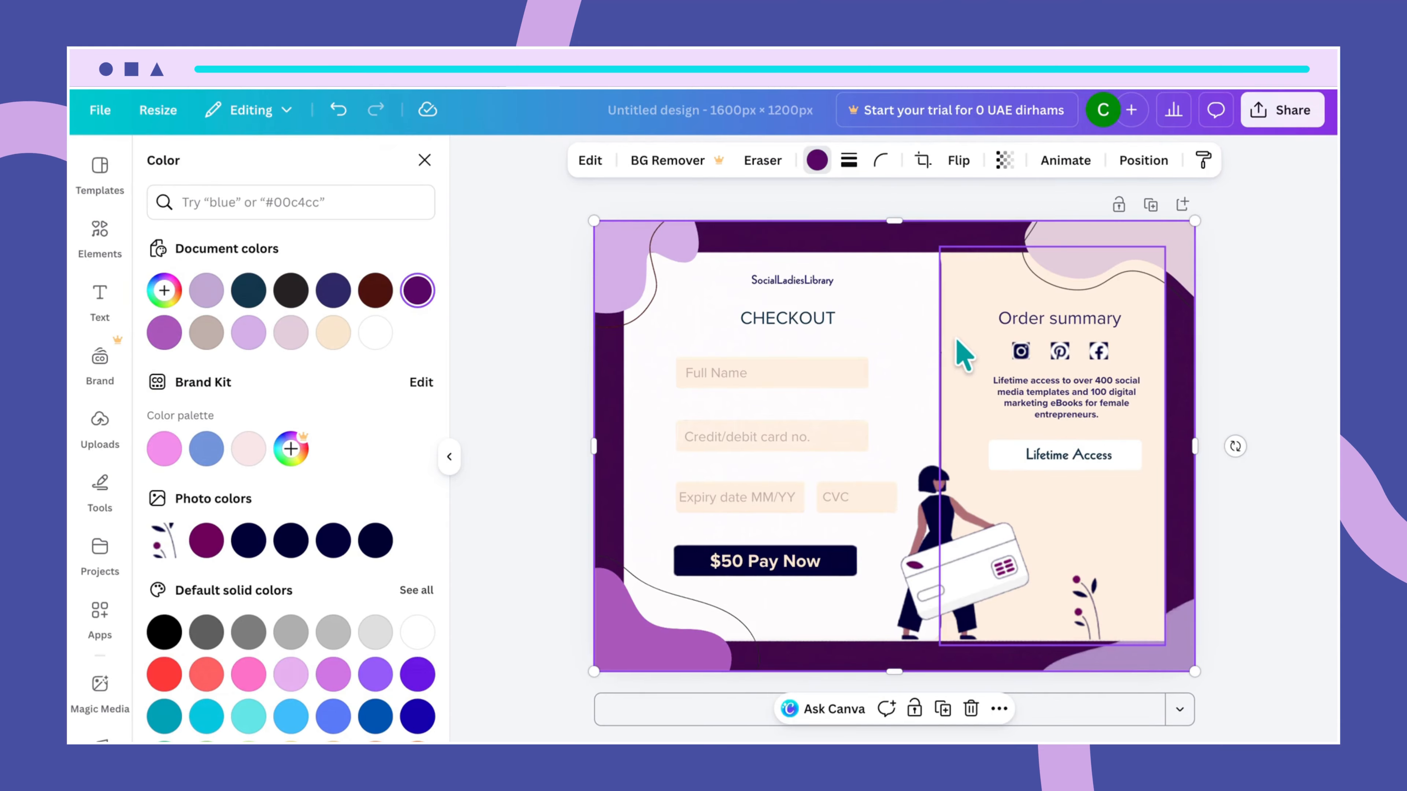
left_click(964, 354)
left_click_drag(964, 355, 952, 339)
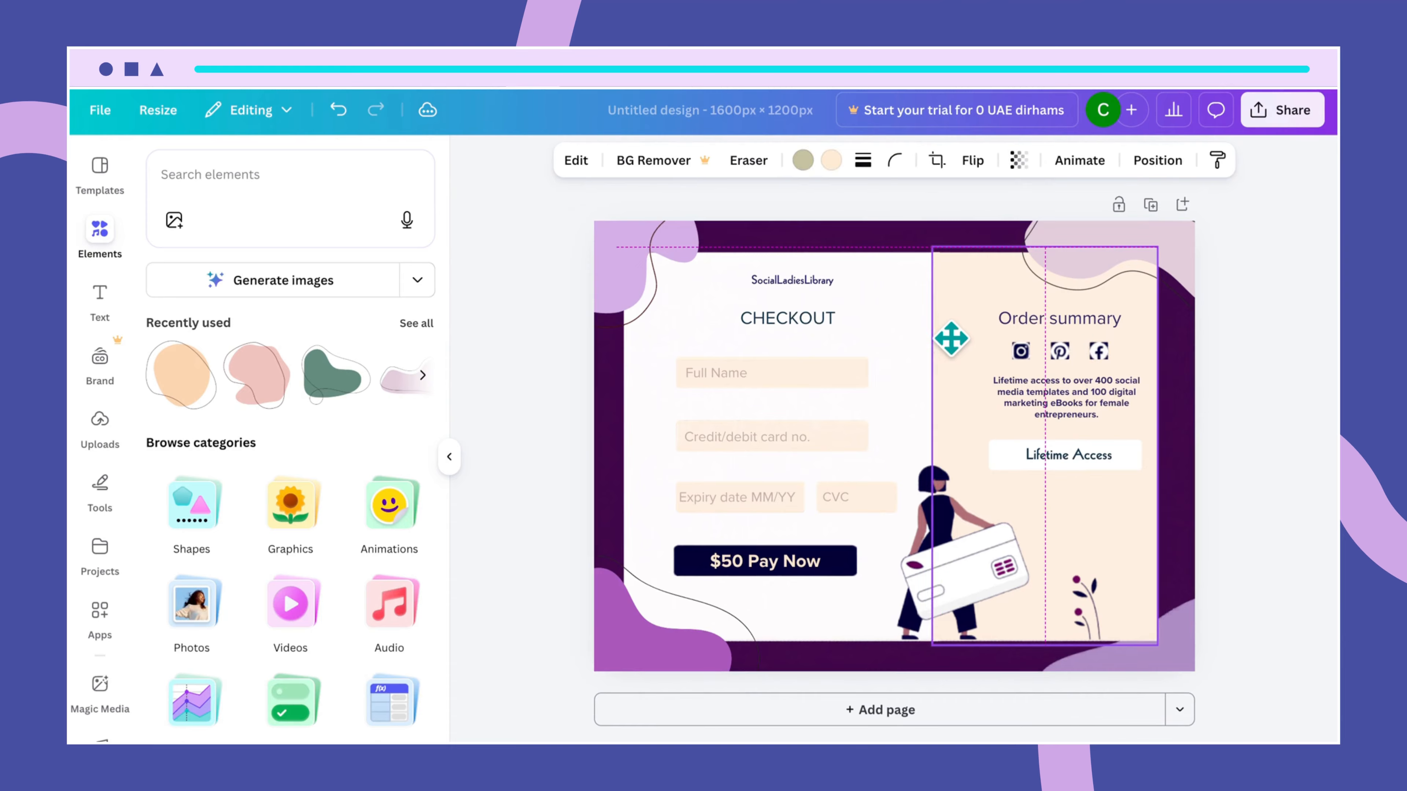
left_click(1204, 392)
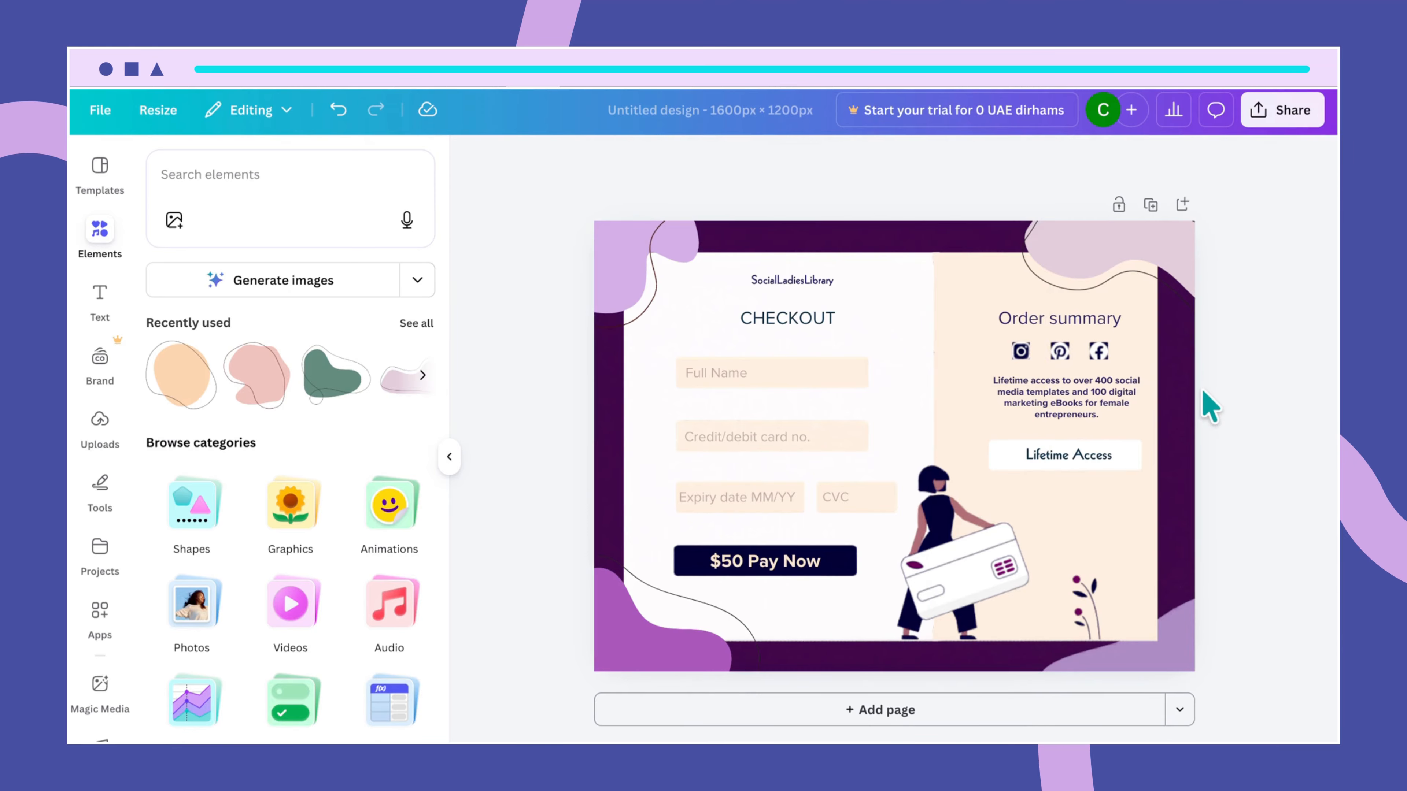
left_click(969, 317)
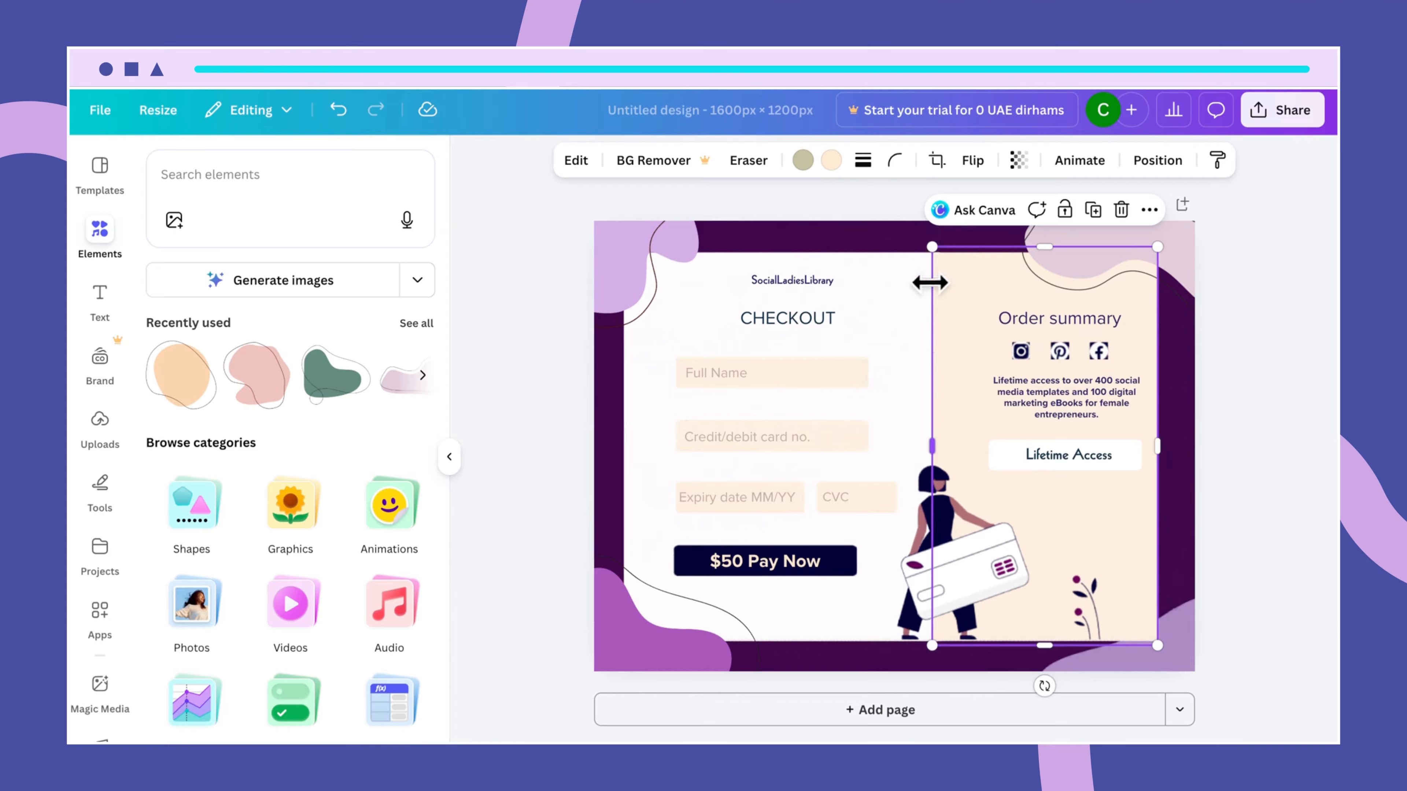
left_click(922, 293)
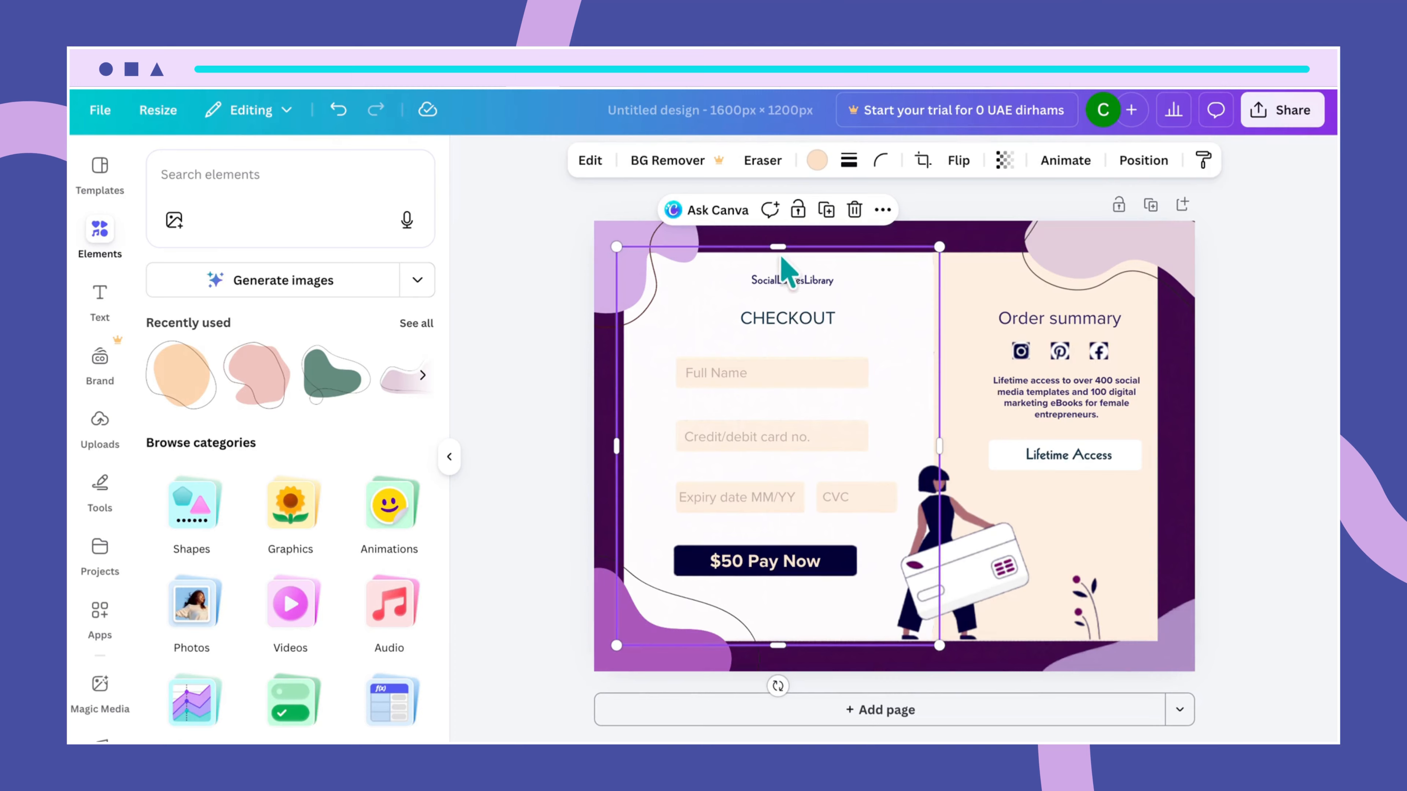
left_click_drag(778, 250, 778, 252)
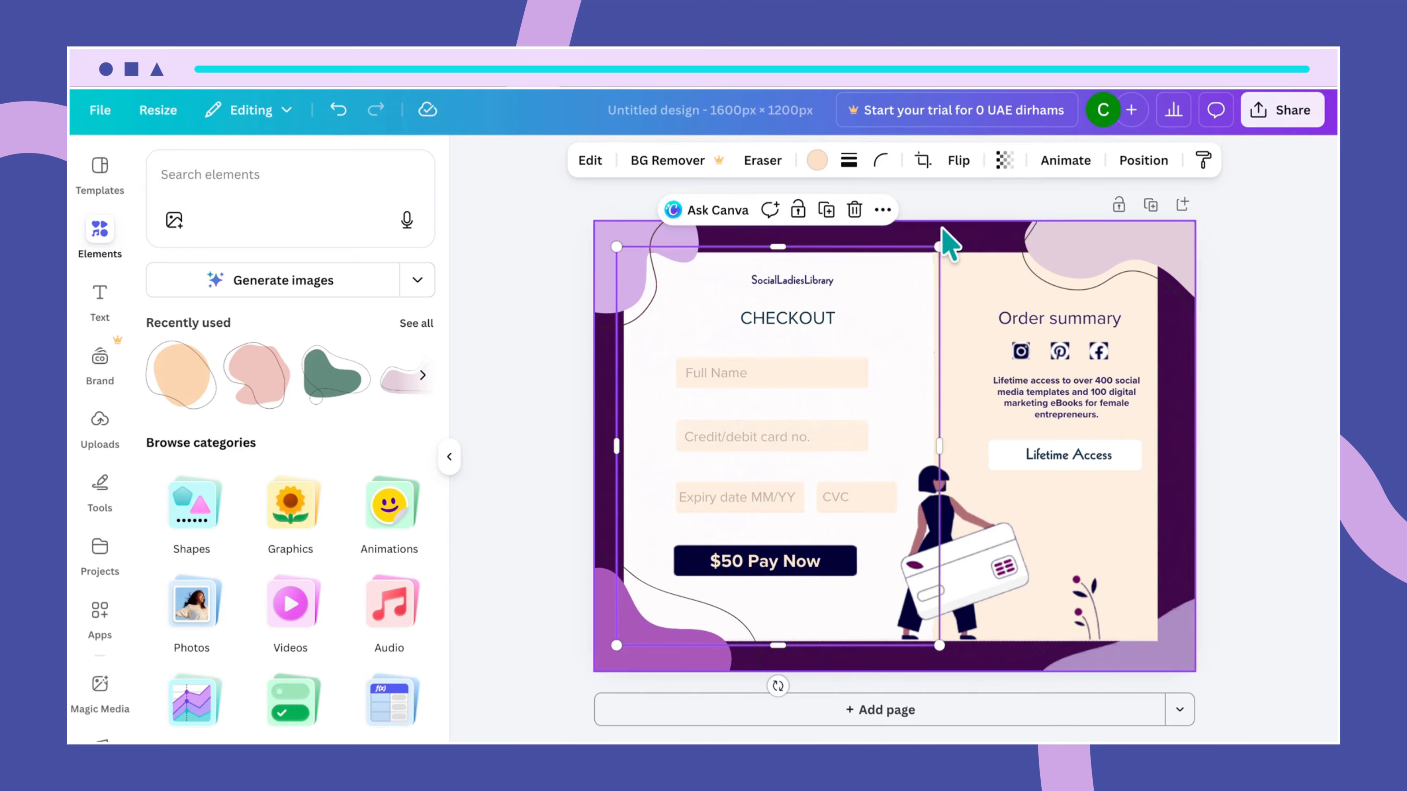
left_click(942, 239)
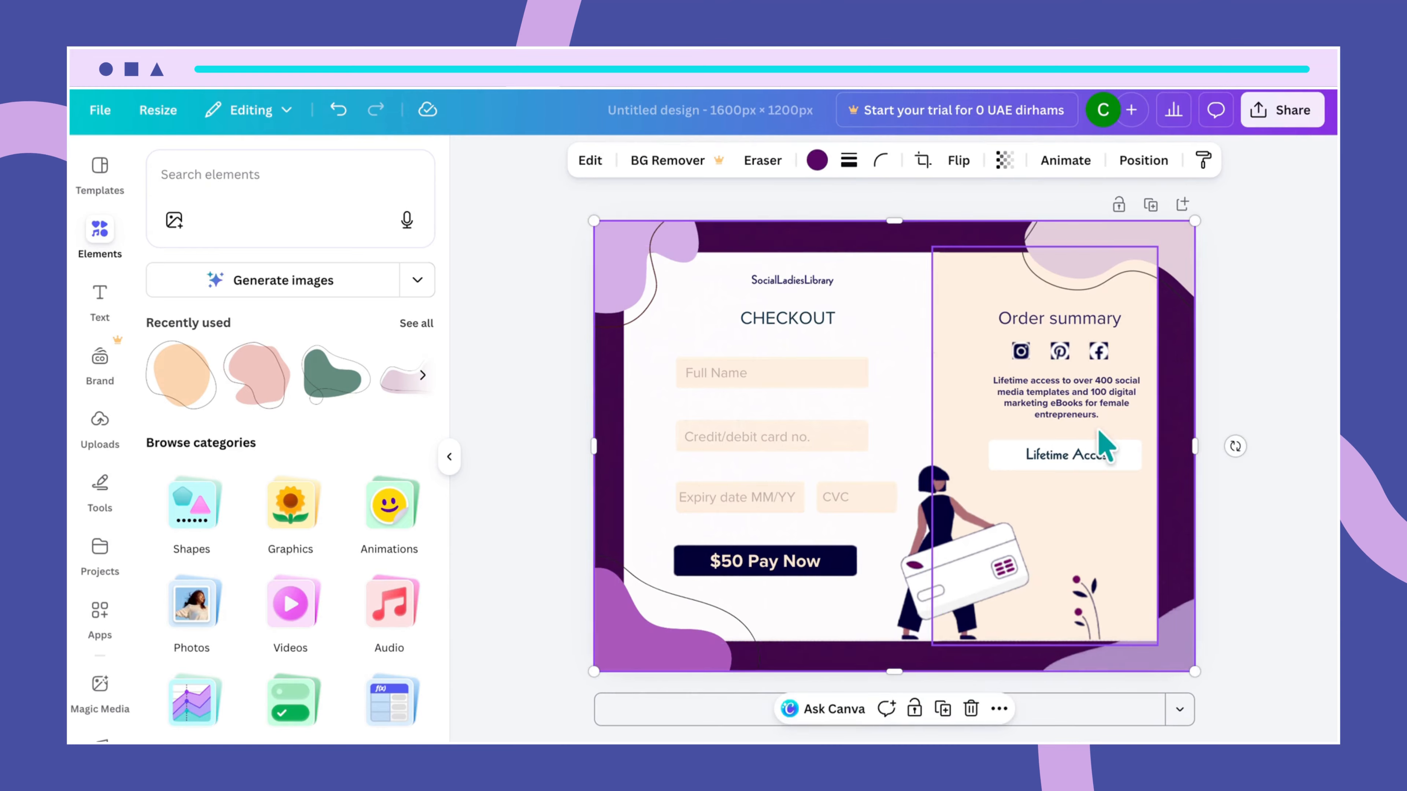
Step: Set the "SocialLadiesLibrary" text above the CHECKOUT heading to font size 30 and widen its box to fit on one line
left_click(825, 288)
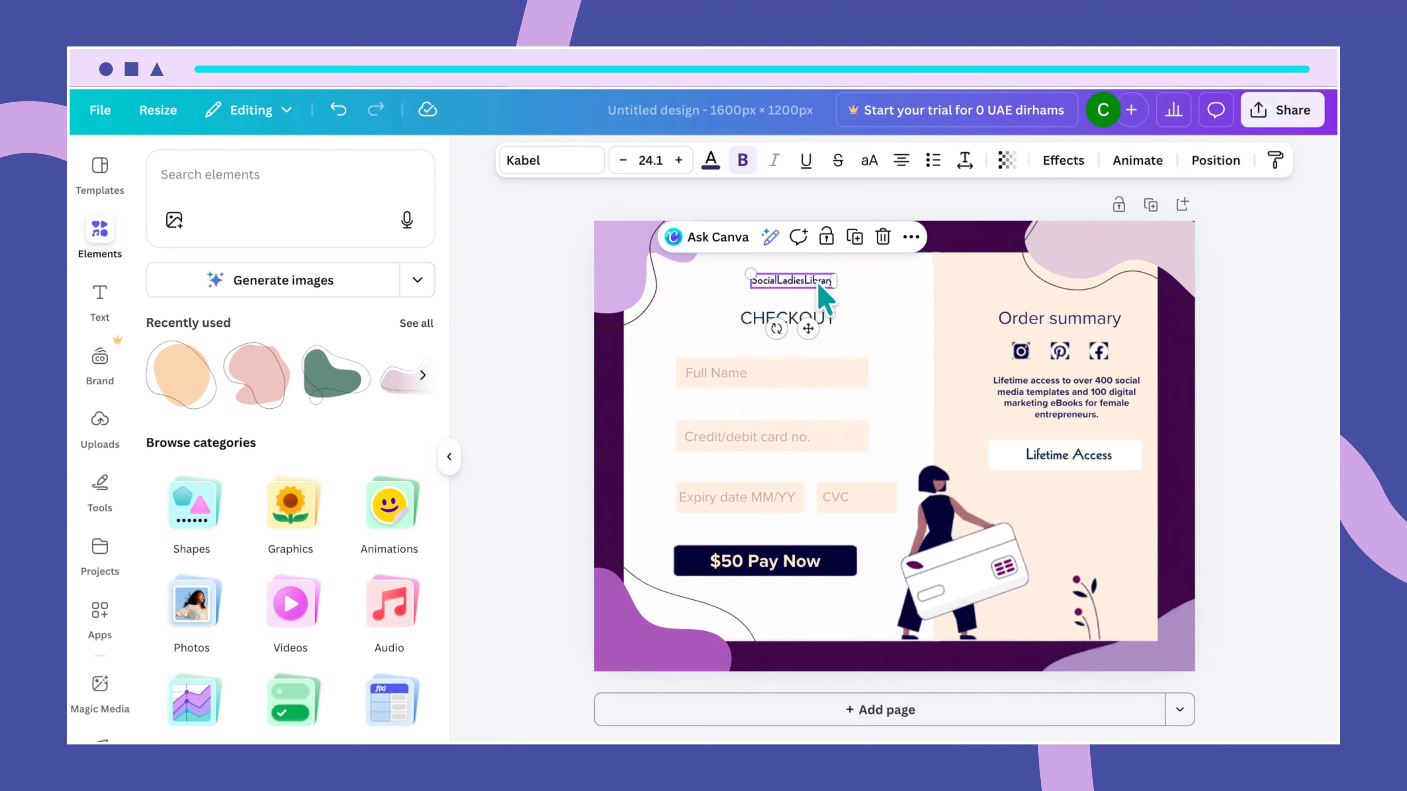
left_click(676, 162)
left_click(648, 162)
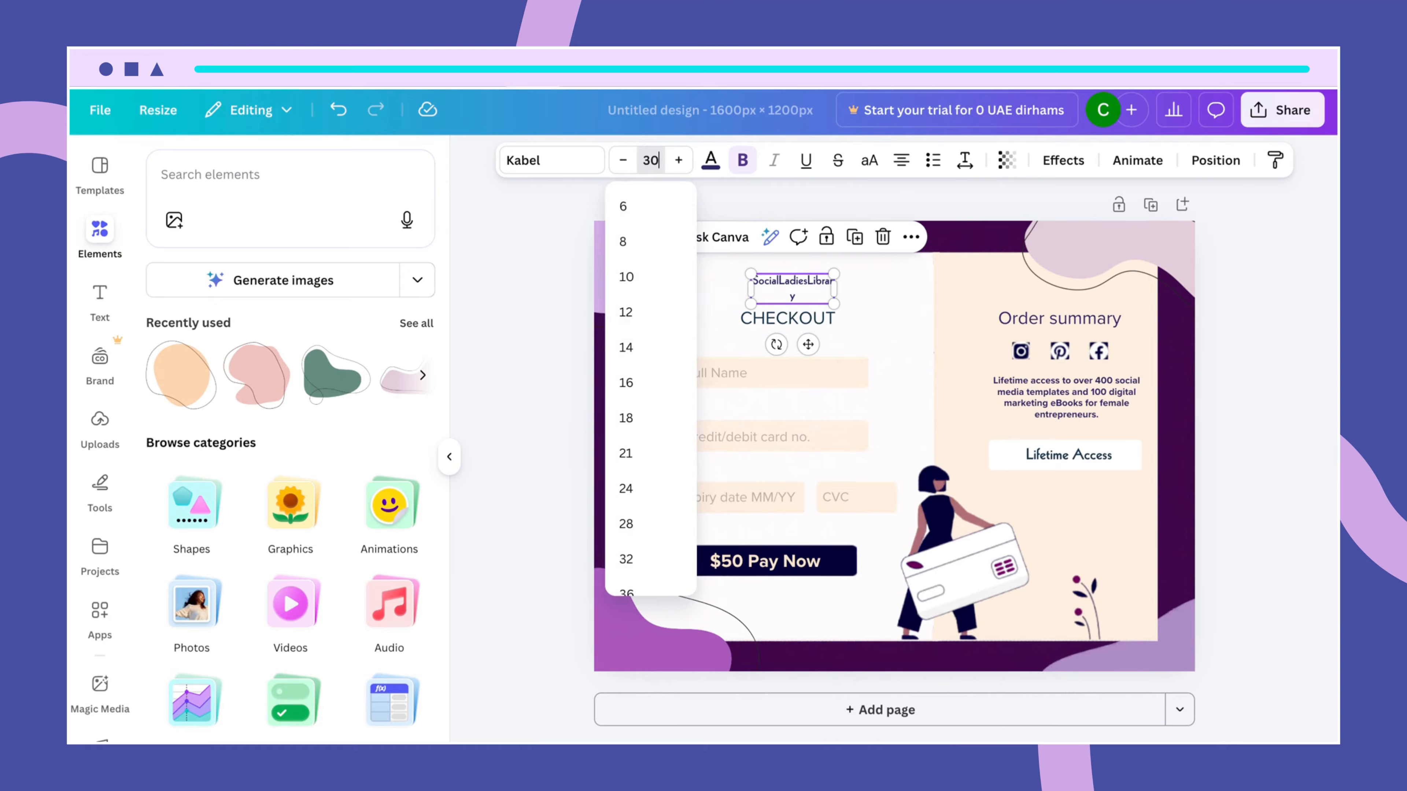
type("30")
key("Return")
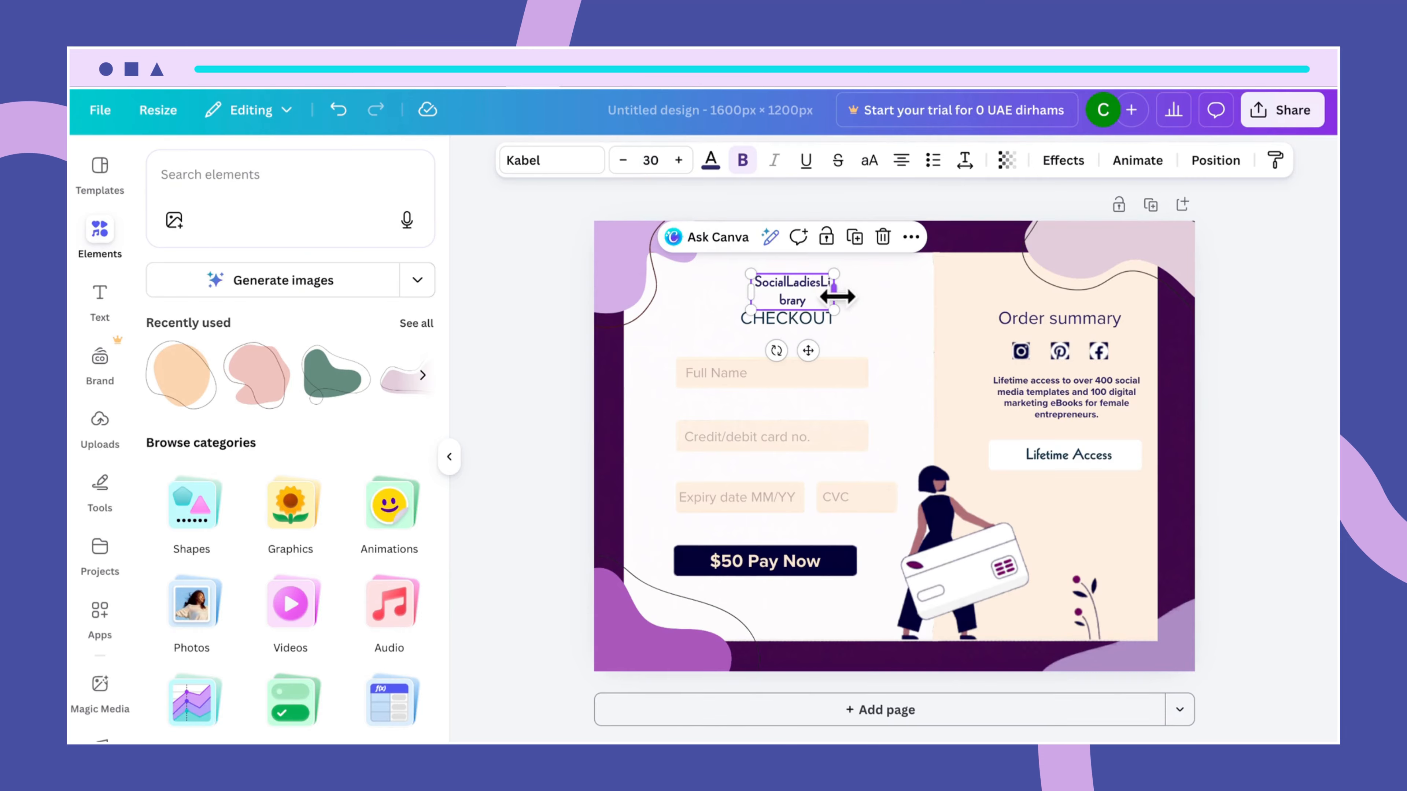
left_click_drag(837, 297, 789, 280)
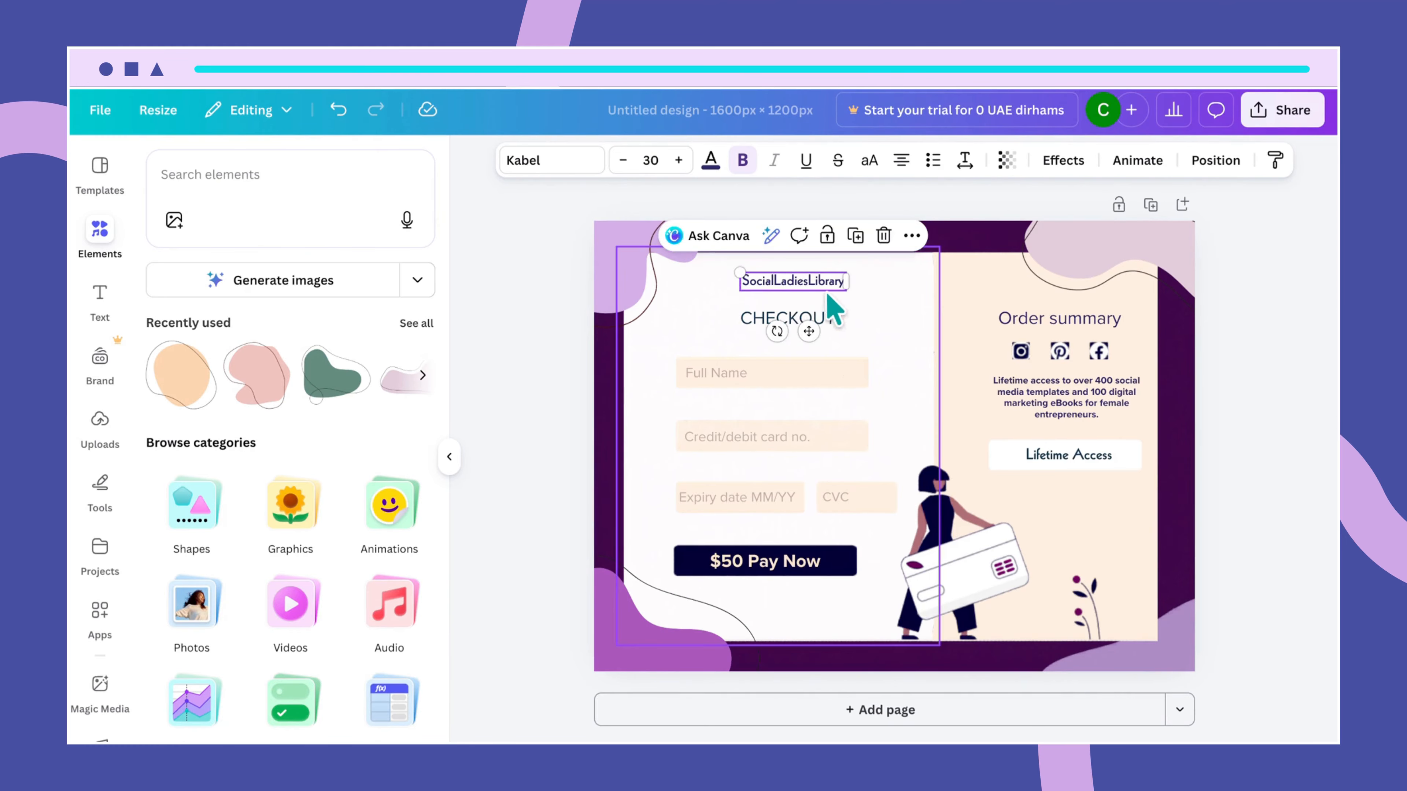
Step: Add a Rounded Square from the basic shapes to the page
left_click(736, 372)
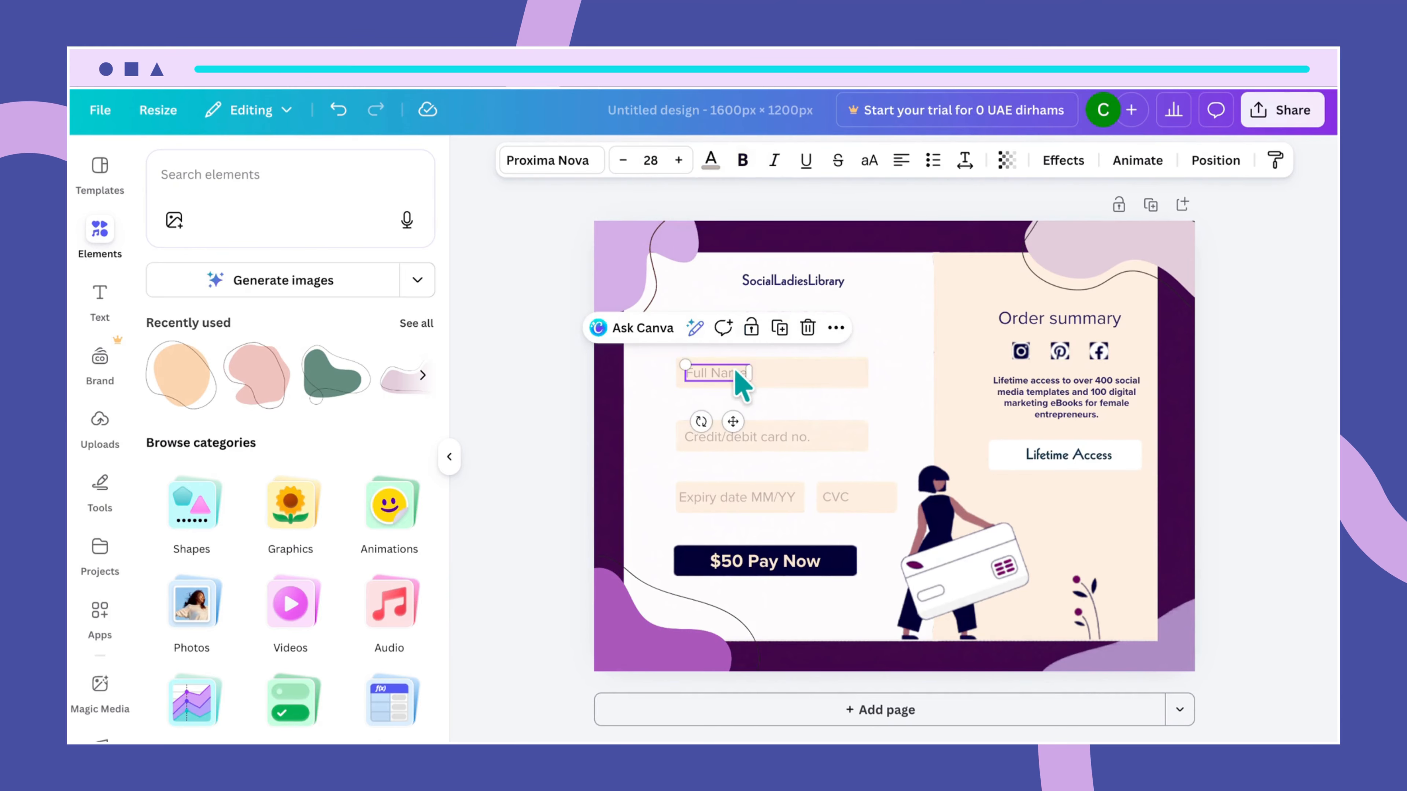
left_click(802, 378)
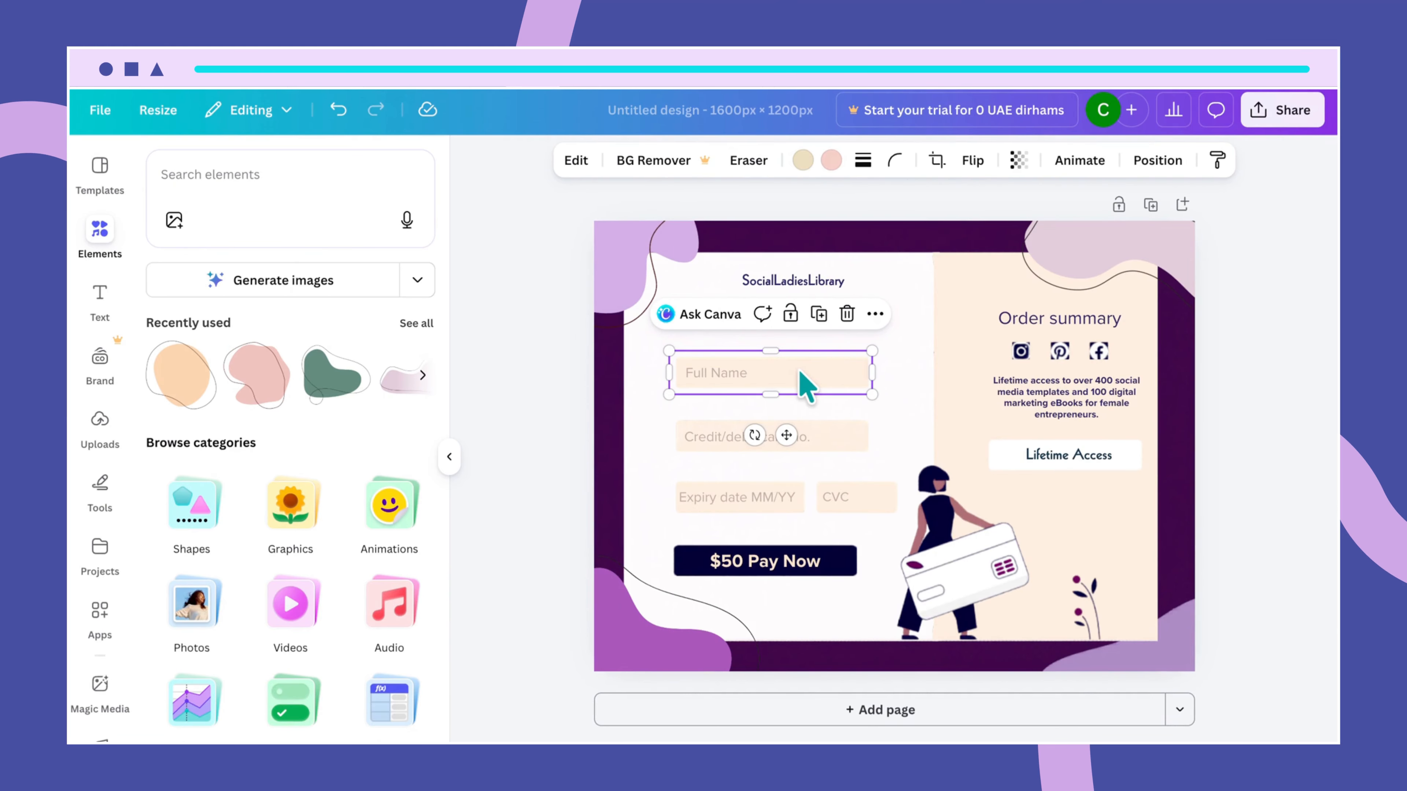
left_click(99, 253)
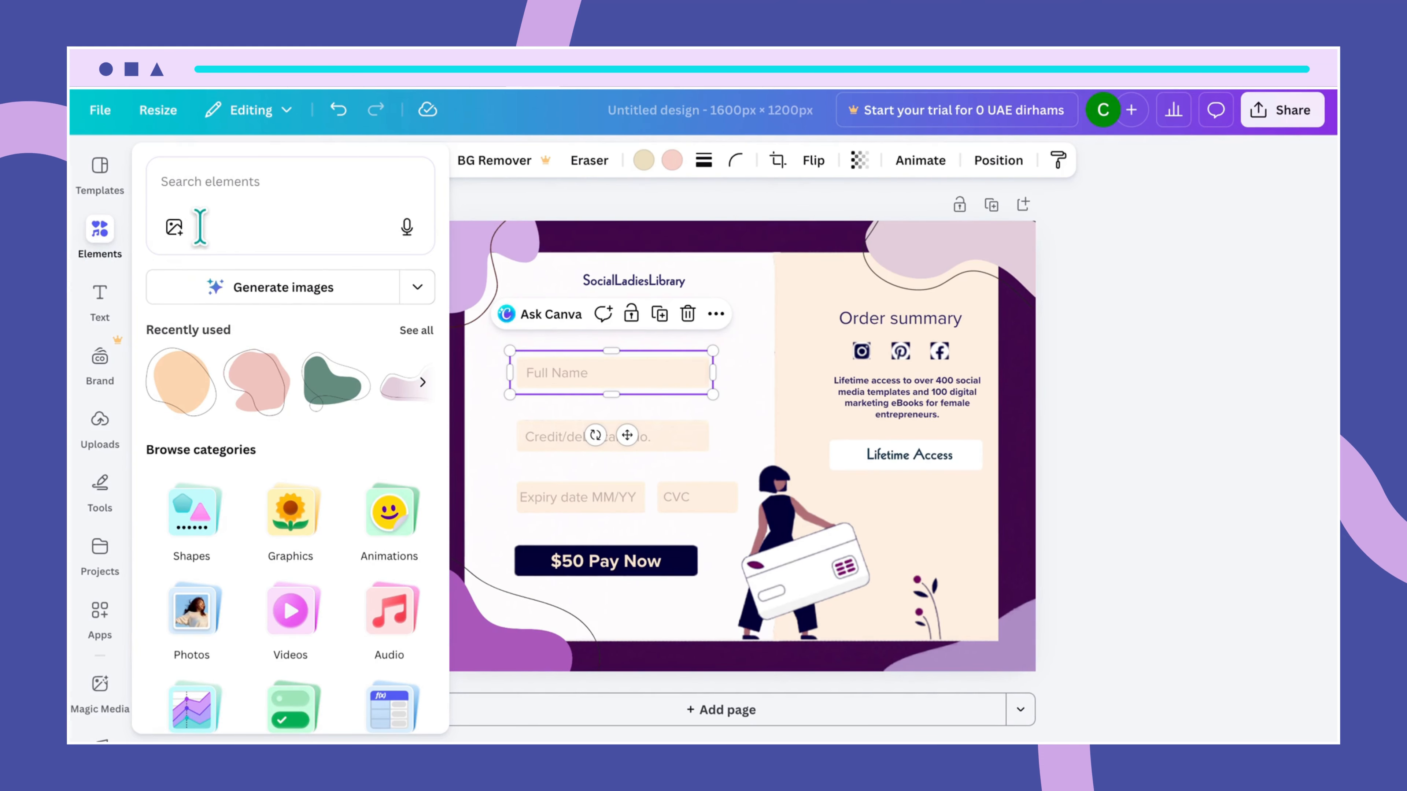
left_click(191, 513)
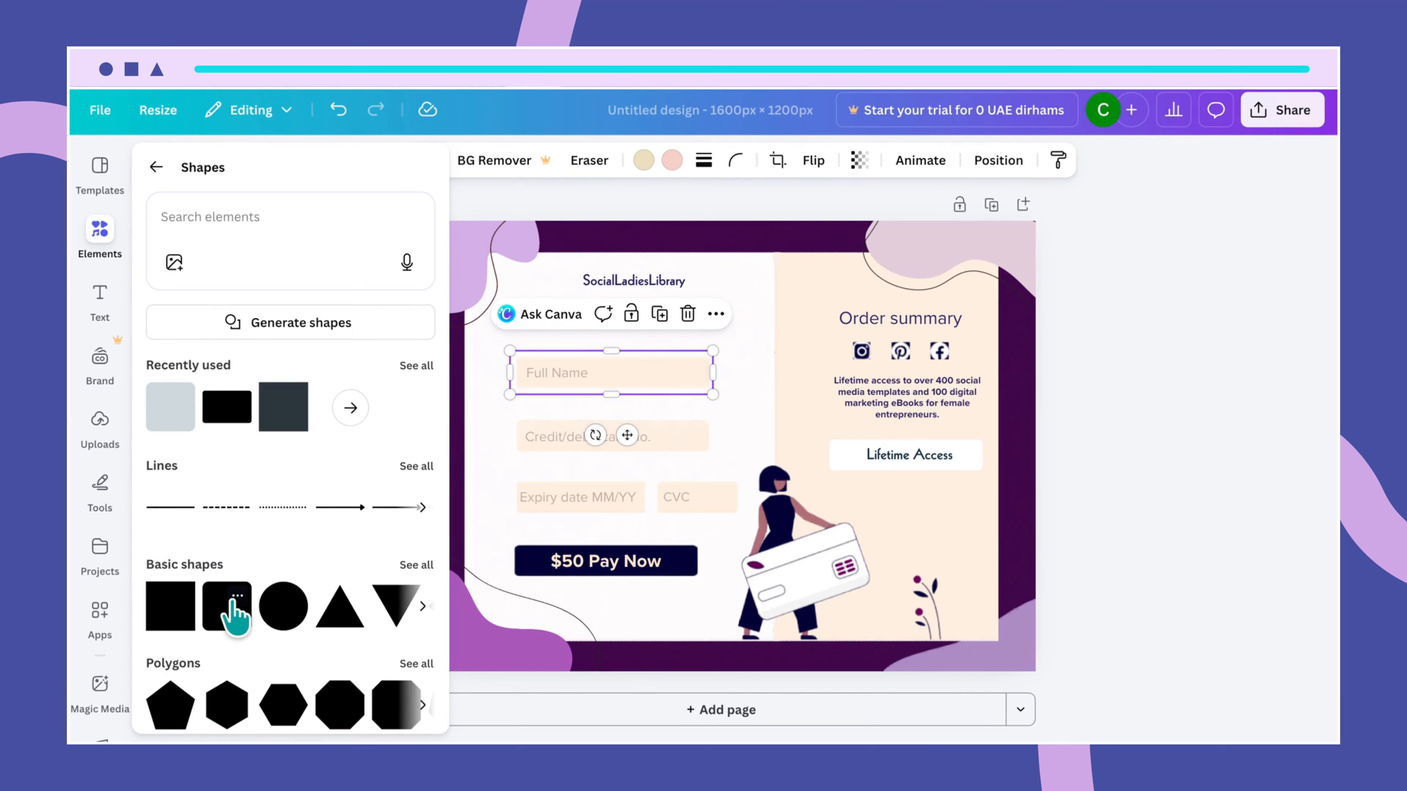
left_click(237, 597)
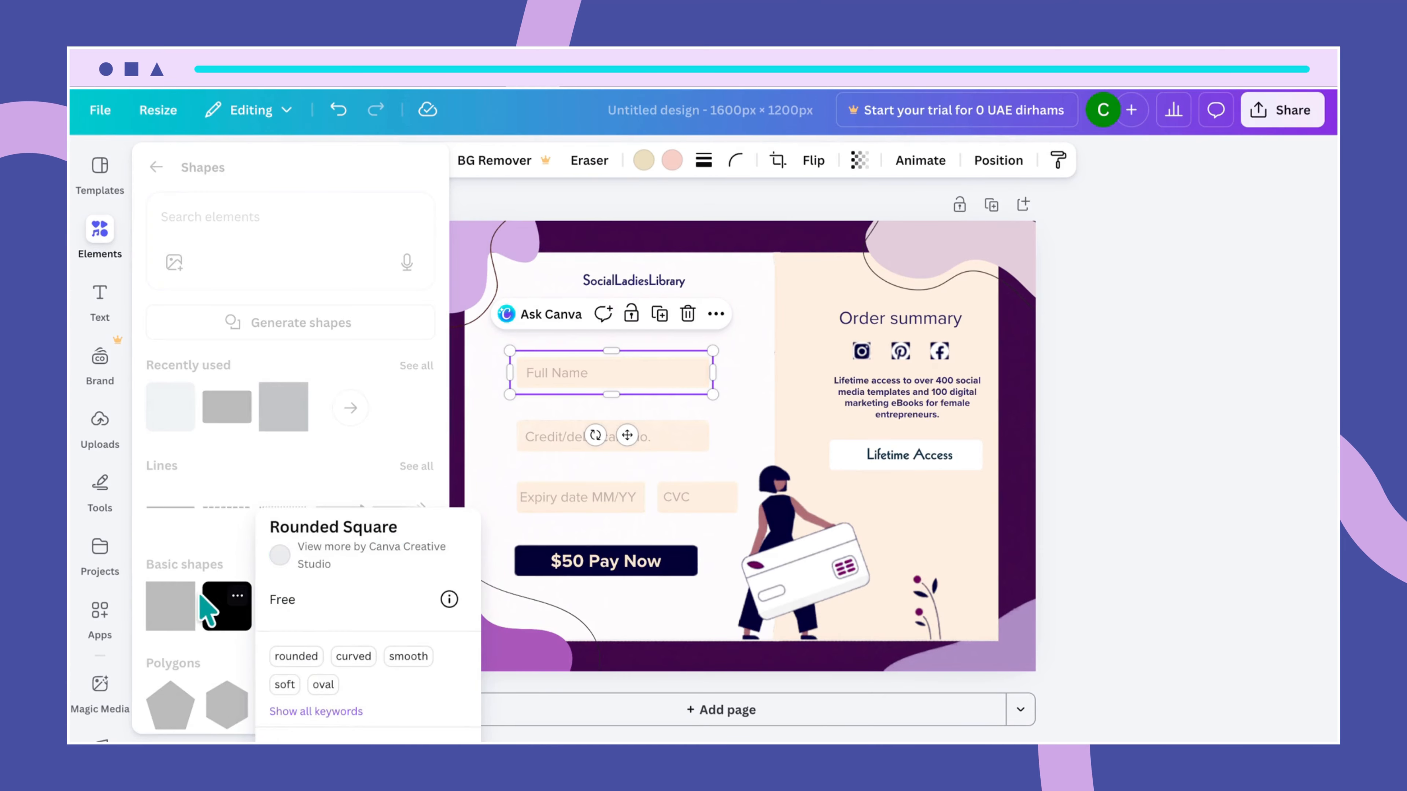
left_click(221, 609)
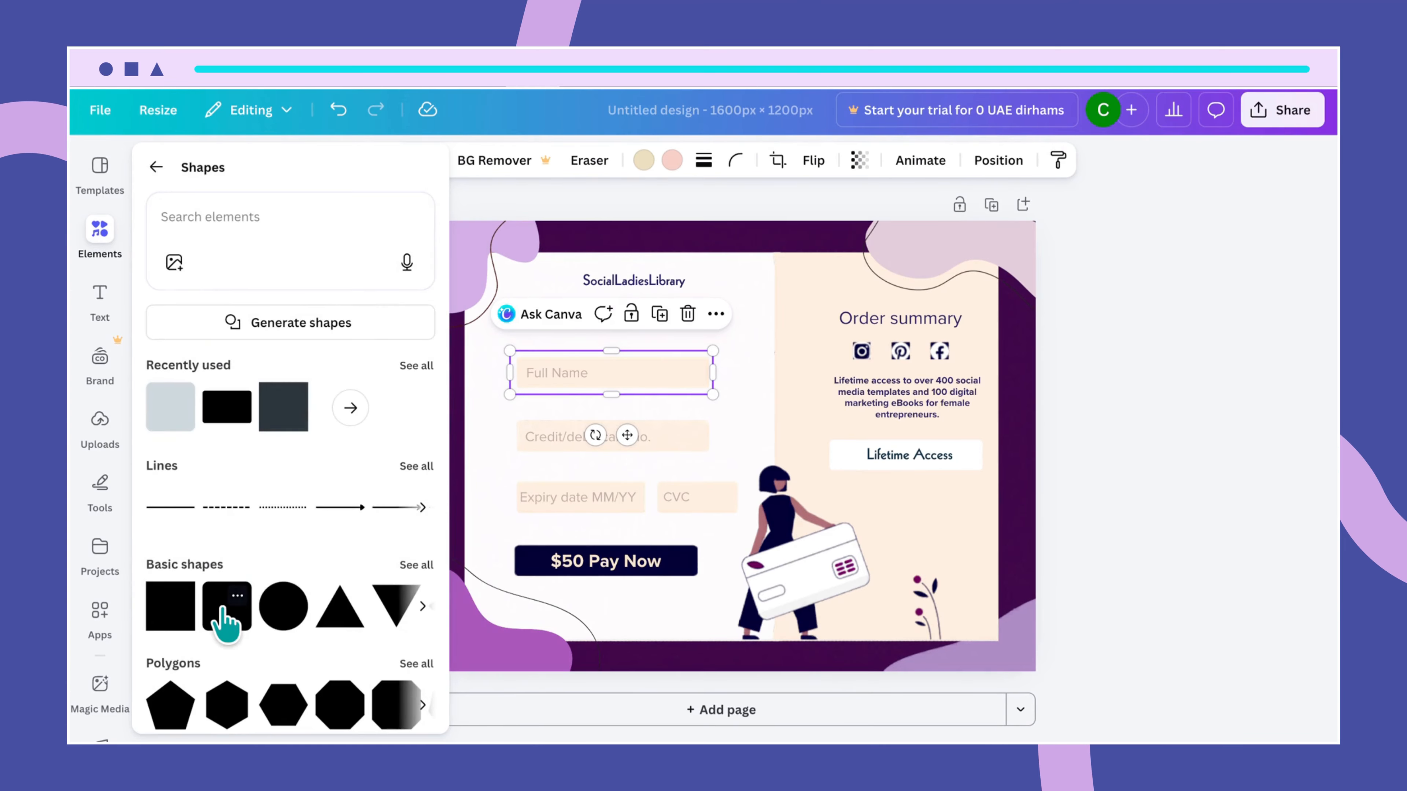
left_click(222, 610)
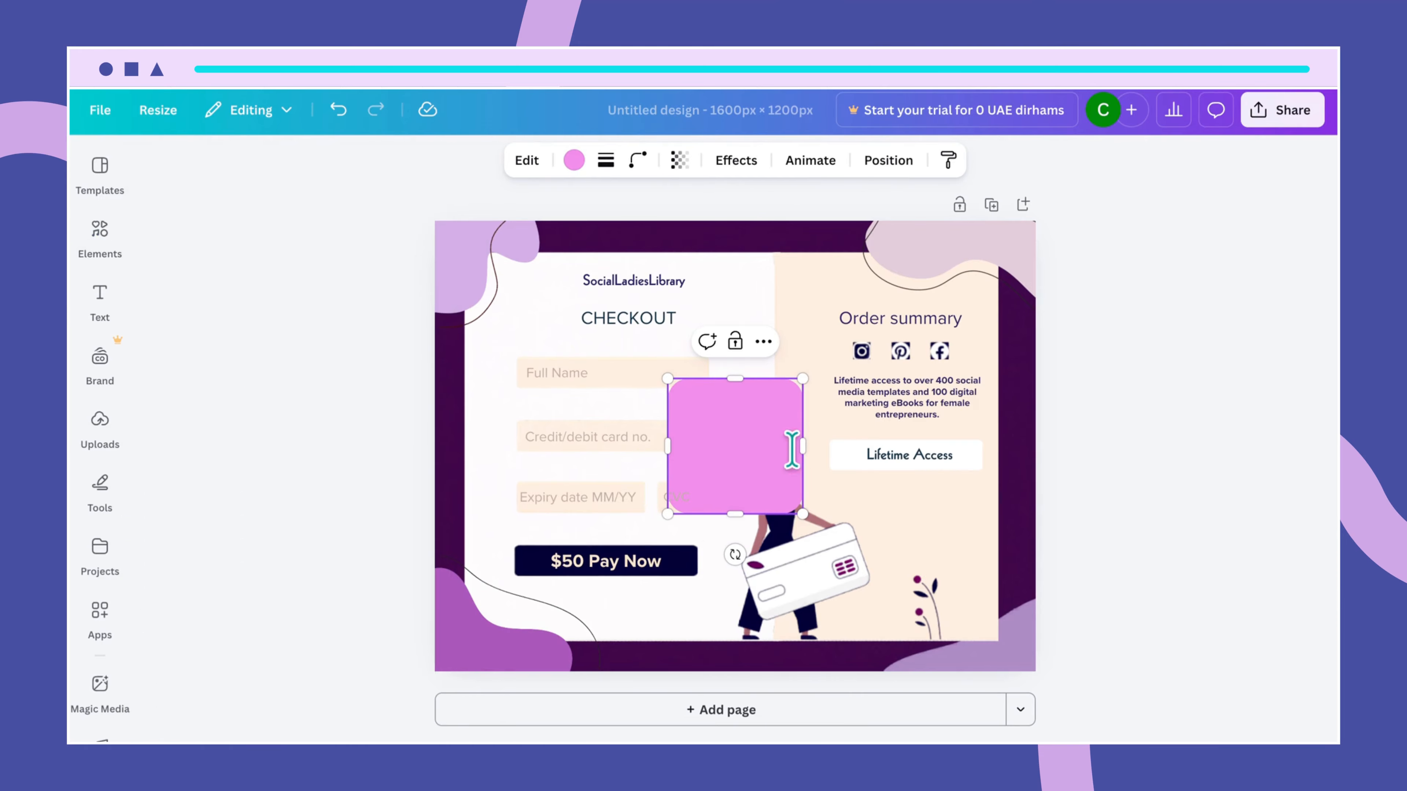
Step: Reshape the pink rounded square into a wide, flat horizontal bar
left_click_drag(803, 446, 964, 446)
left_click_drag(962, 513, 904, 434)
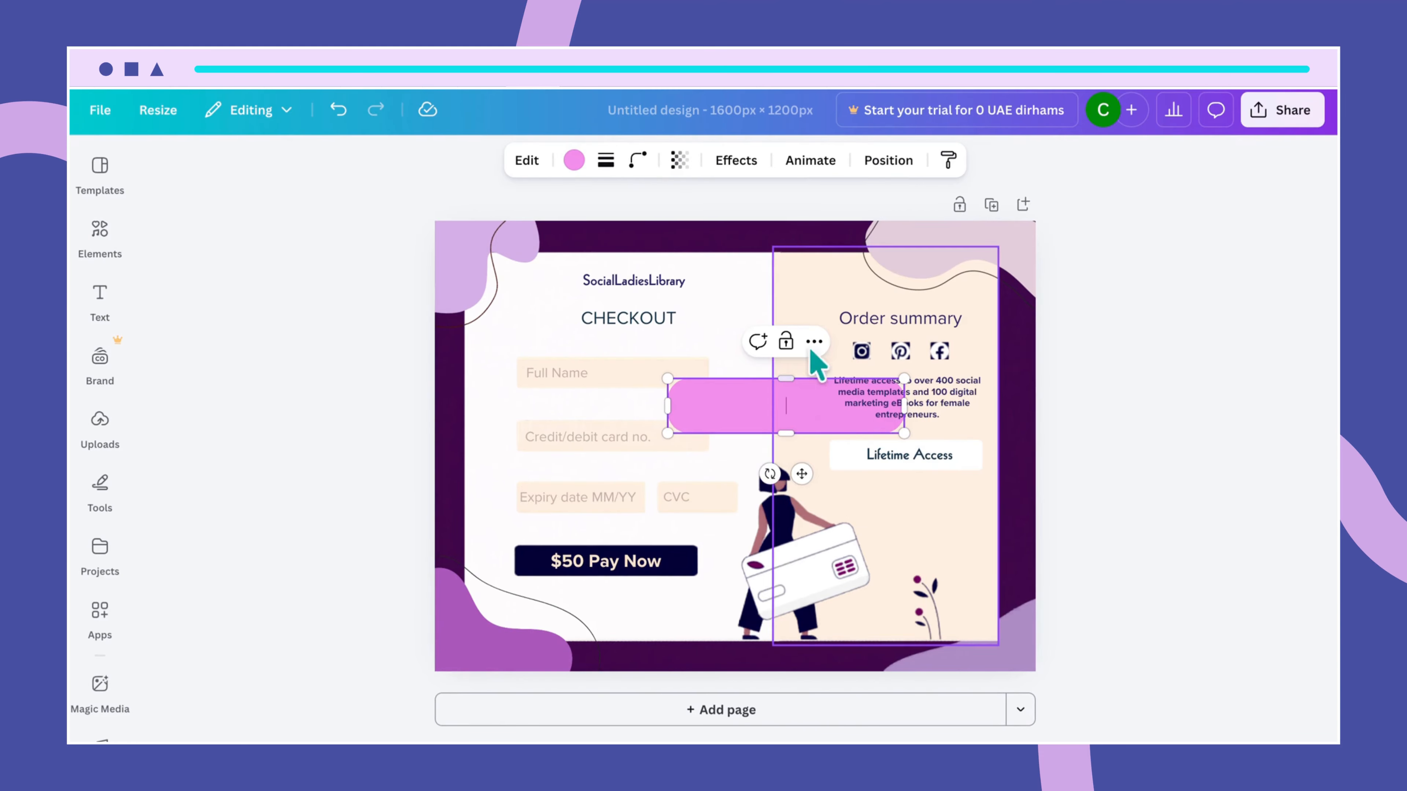
left_click(747, 331)
right_click(798, 410)
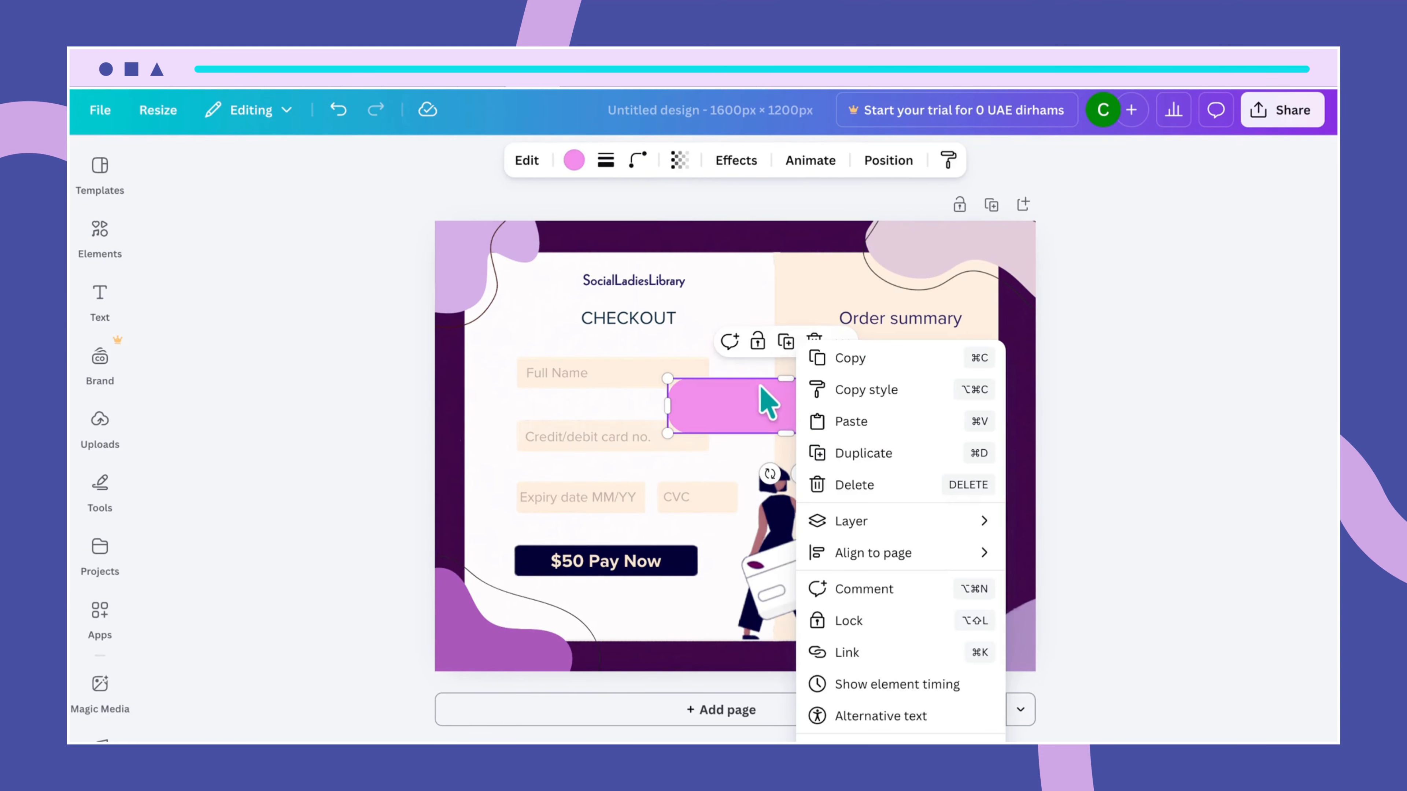
left_click(741, 410)
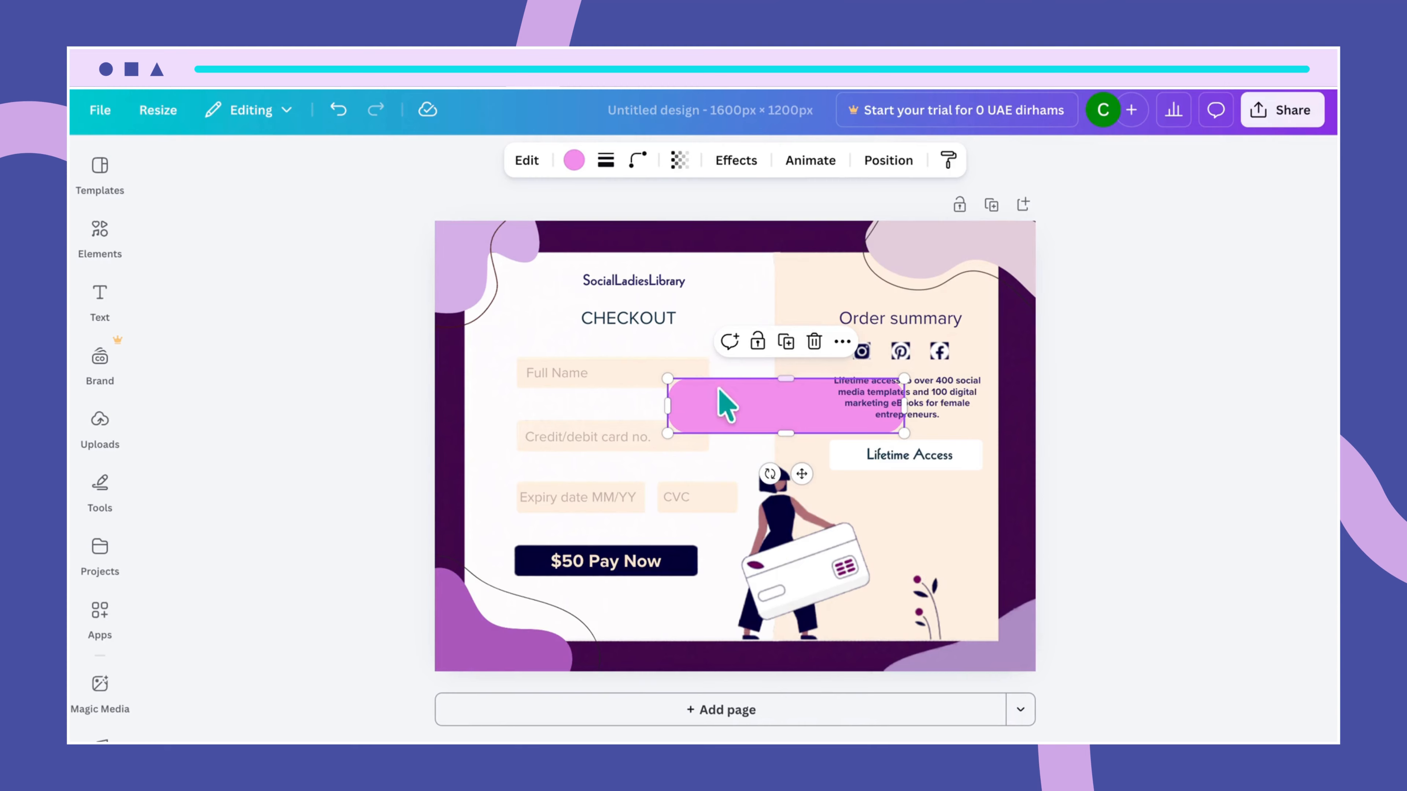
left_click(709, 327)
Step: Move the pink bar onto the Full Name field, shrink it to the field's size and place it behind the text
left_click_drag(810, 418, 655, 373)
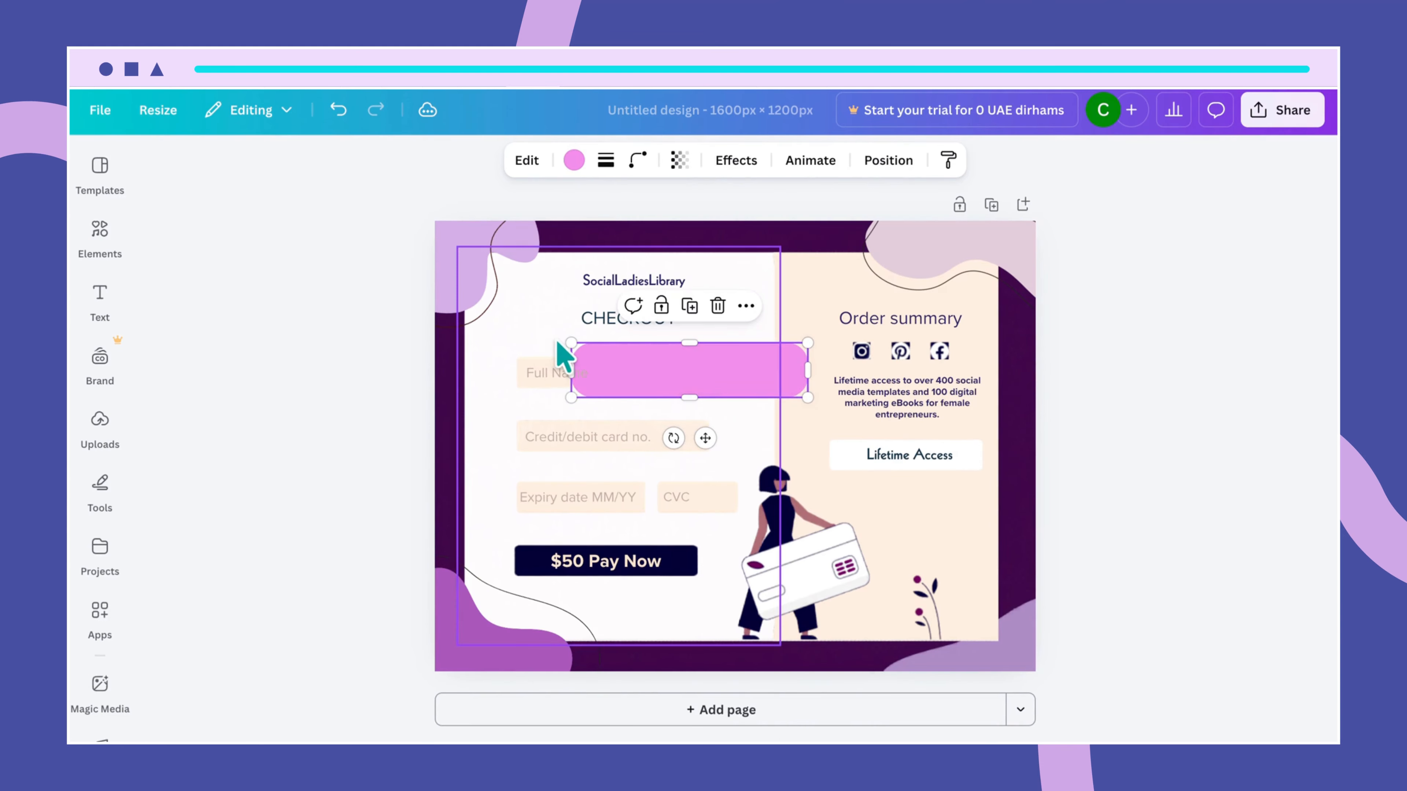
left_click_drag(565, 337, 604, 376)
left_click(744, 416)
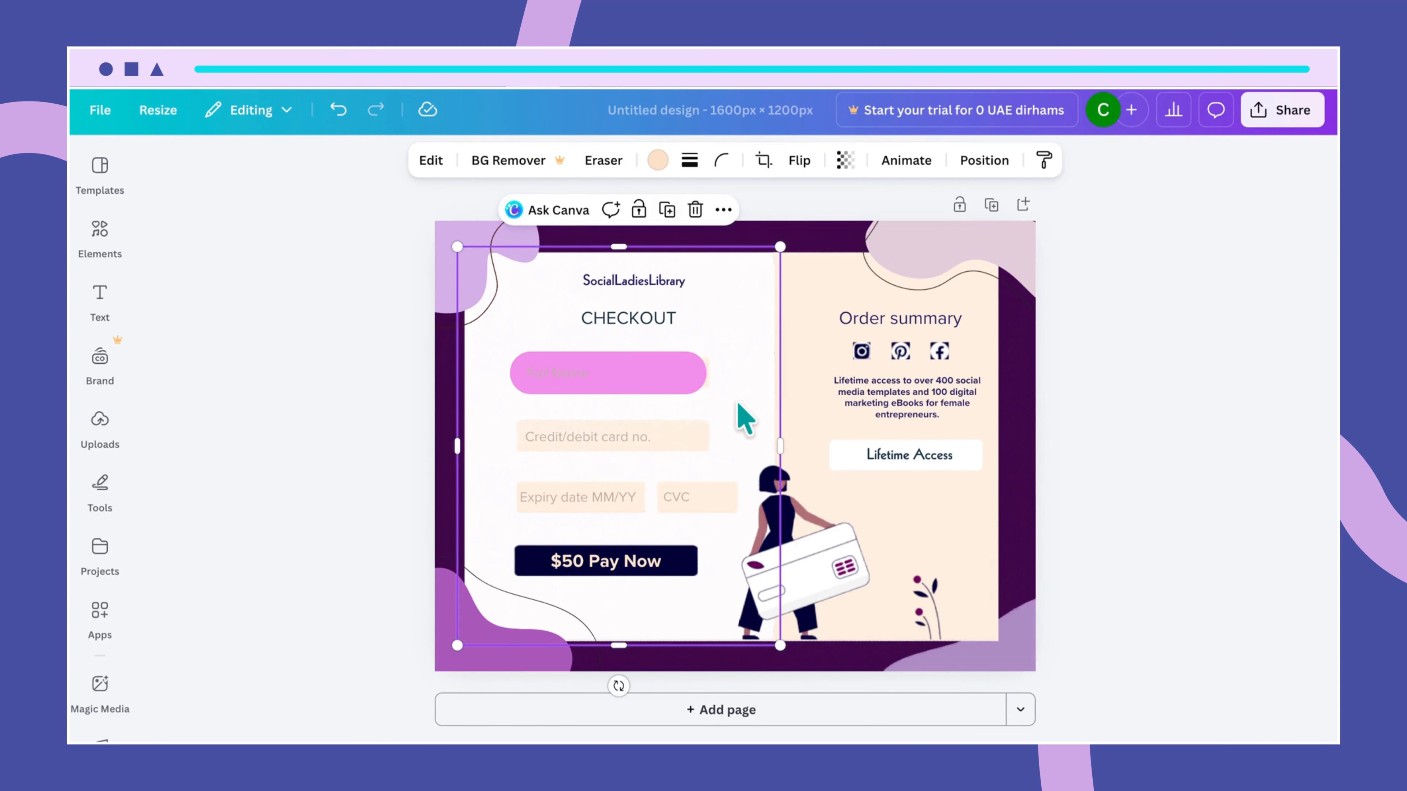
Step: Set the "Full Name" text color to dark gray #231f20
left_click(555, 381)
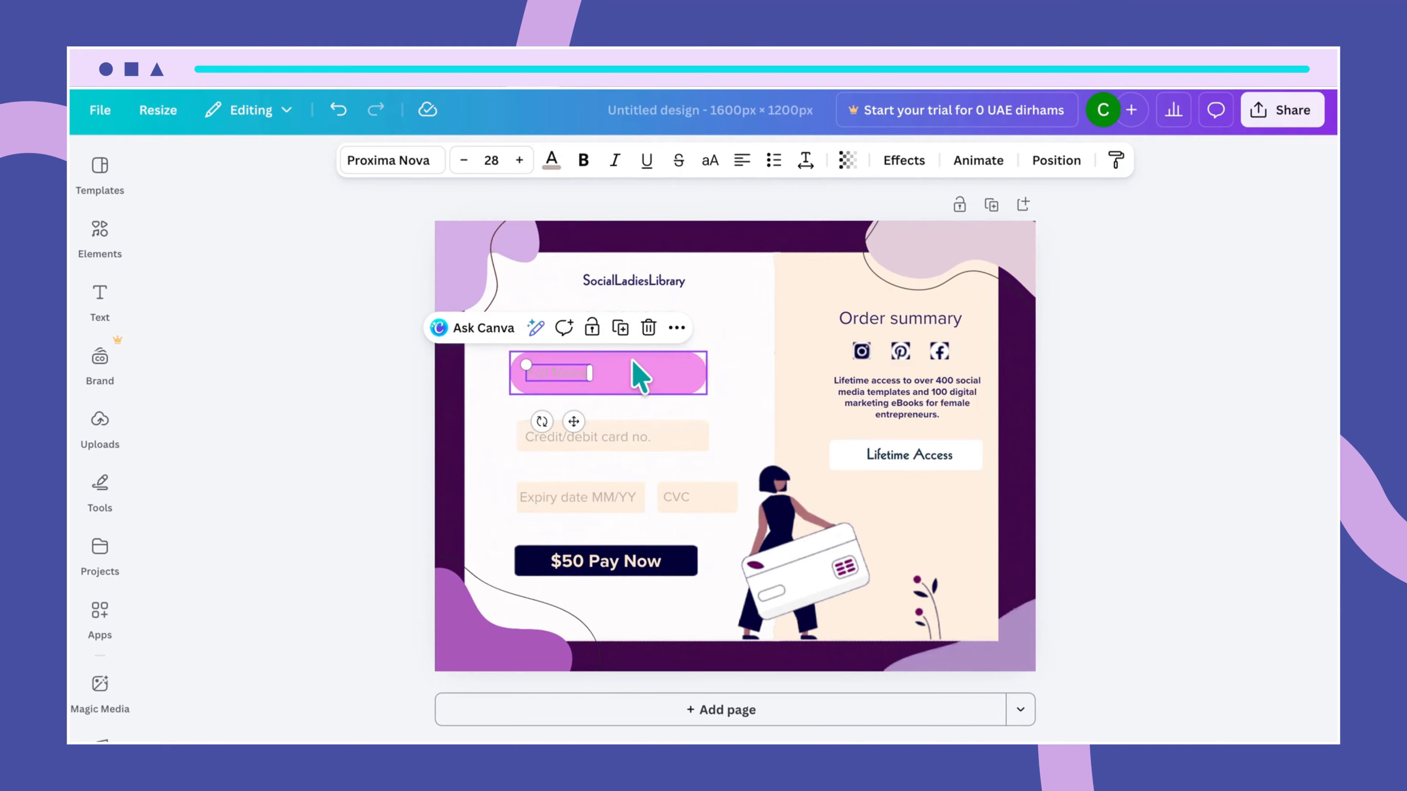
left_click(552, 160)
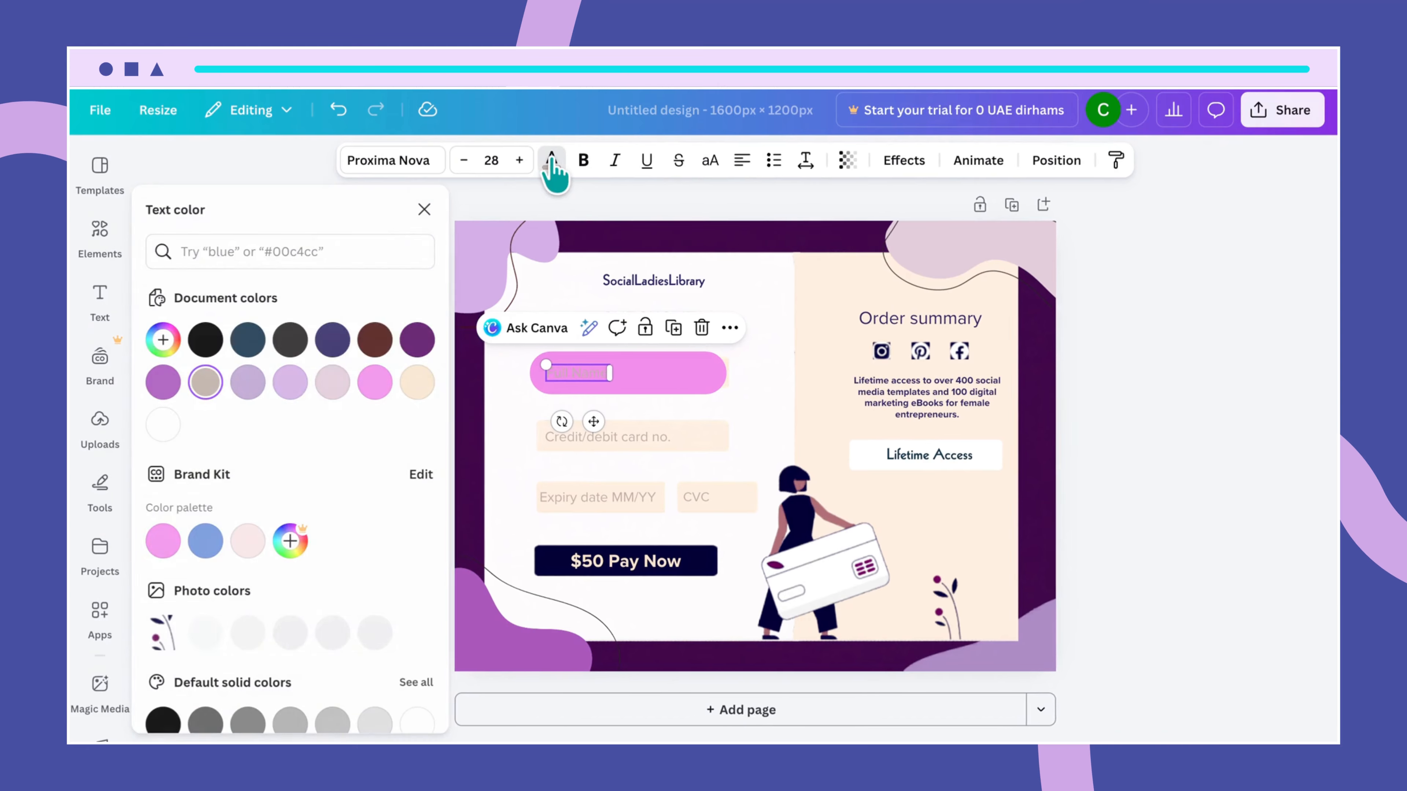
left_click(290, 339)
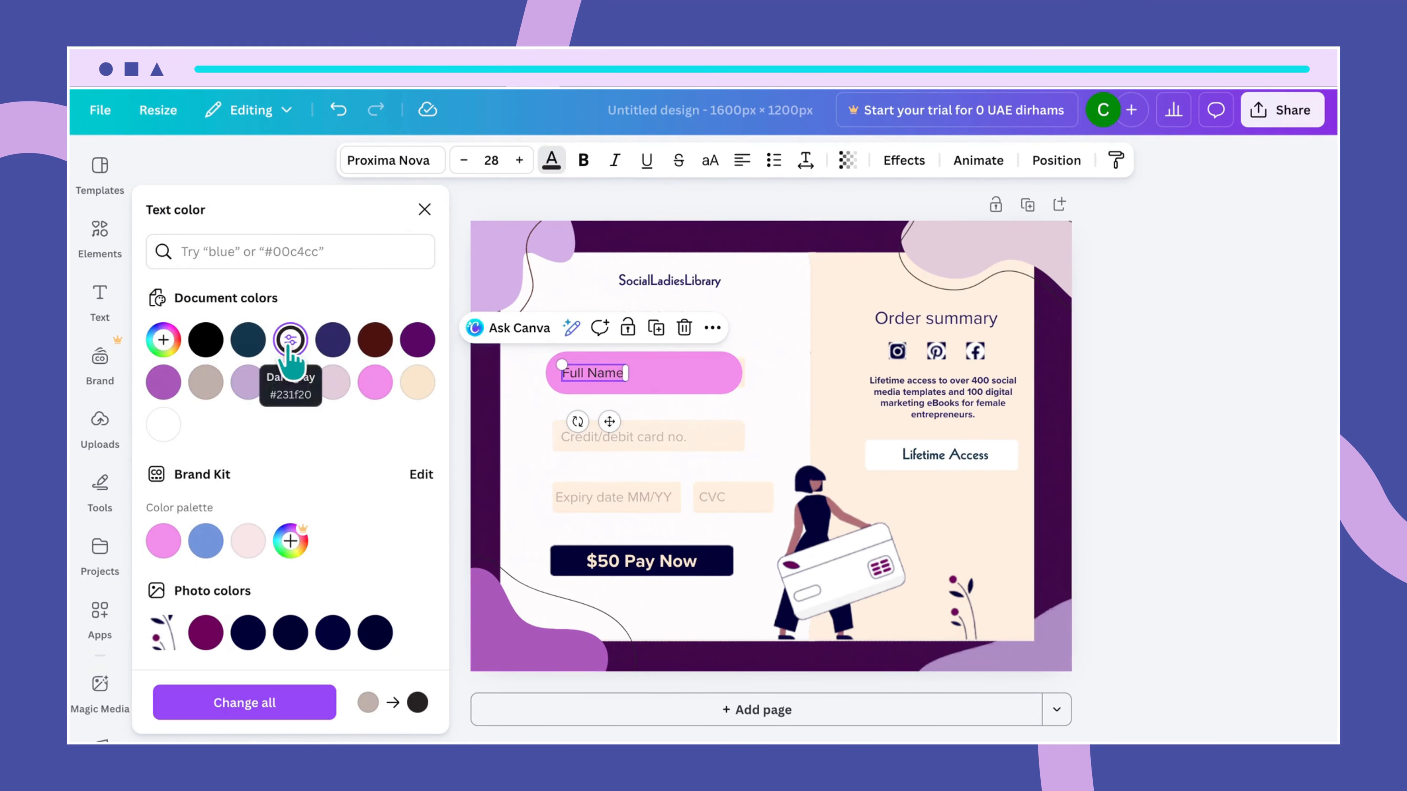
left_click(601, 407)
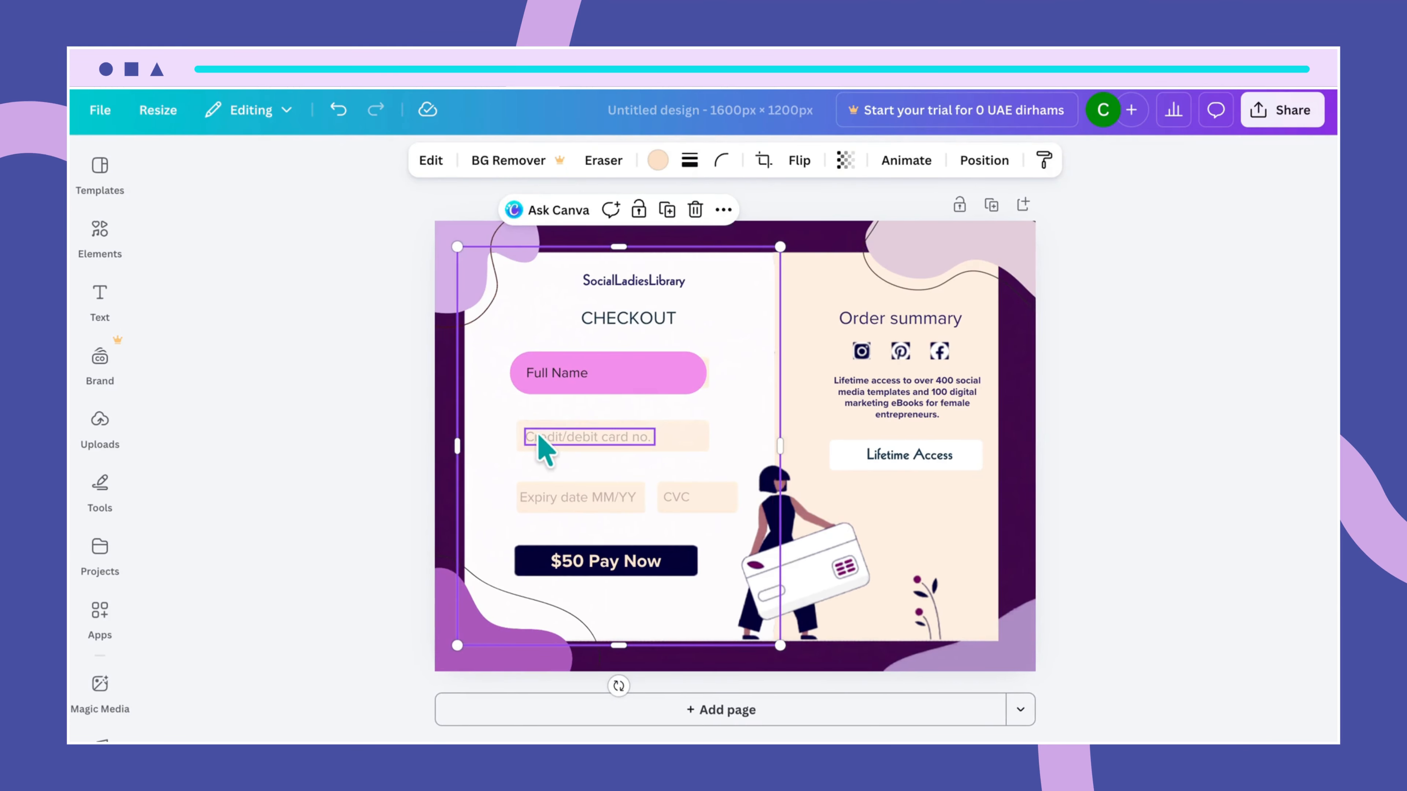
Step: Recolor the bar behind "Full Name" with the light purple document color used in the design's corner blob
left_click(642, 388)
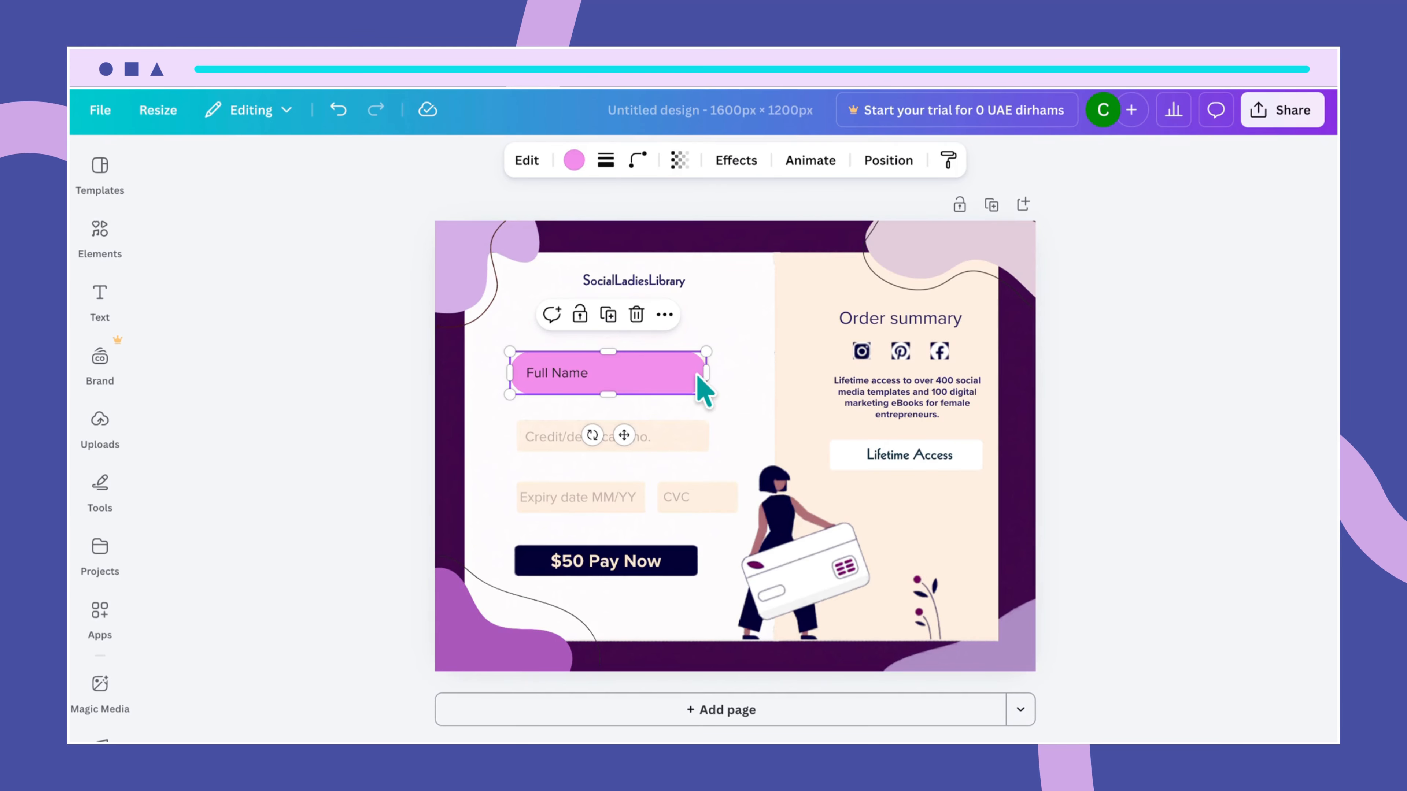
left_click(574, 161)
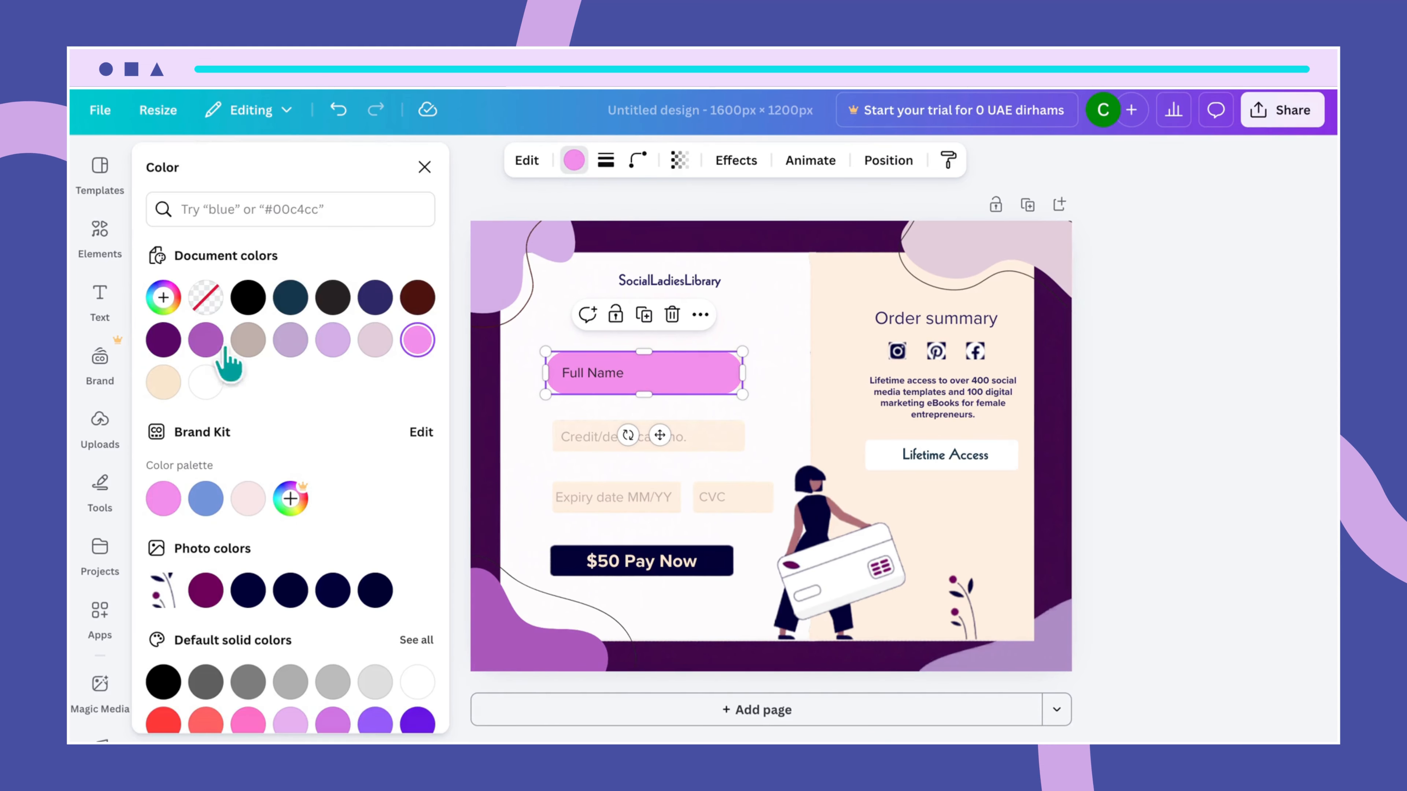
left_click(219, 210)
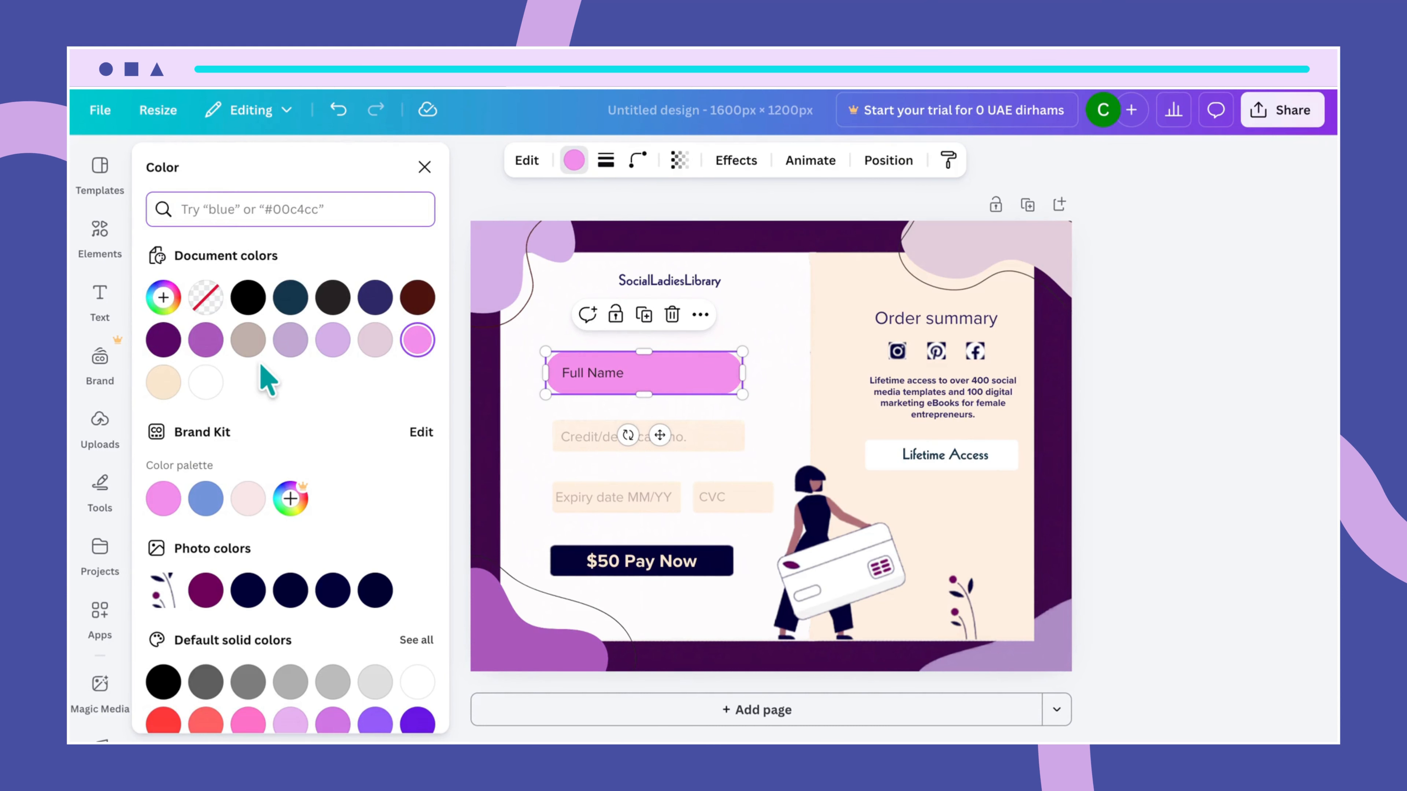
left_click(333, 339)
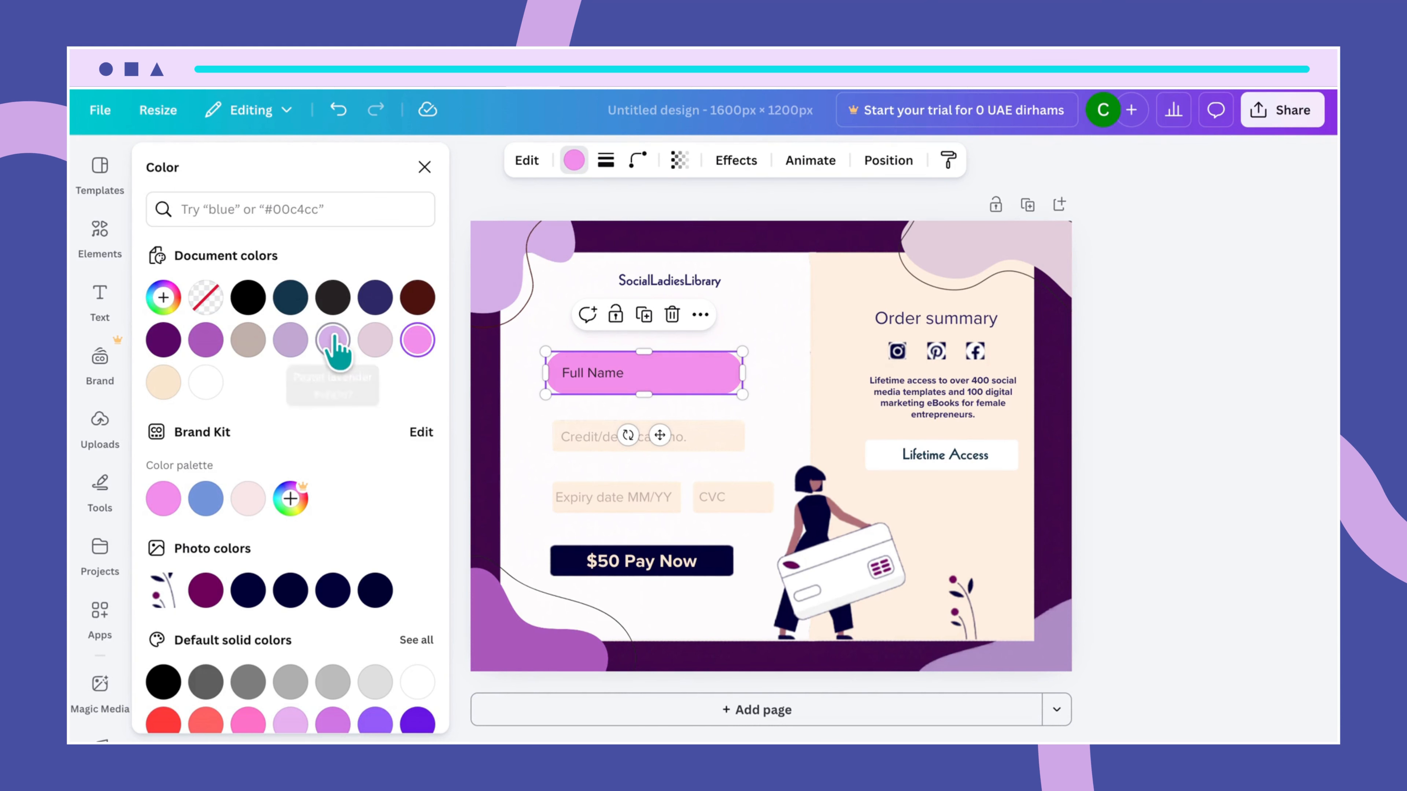
Step: Delete the original cream field box behind the Full Name bar
left_click(709, 437)
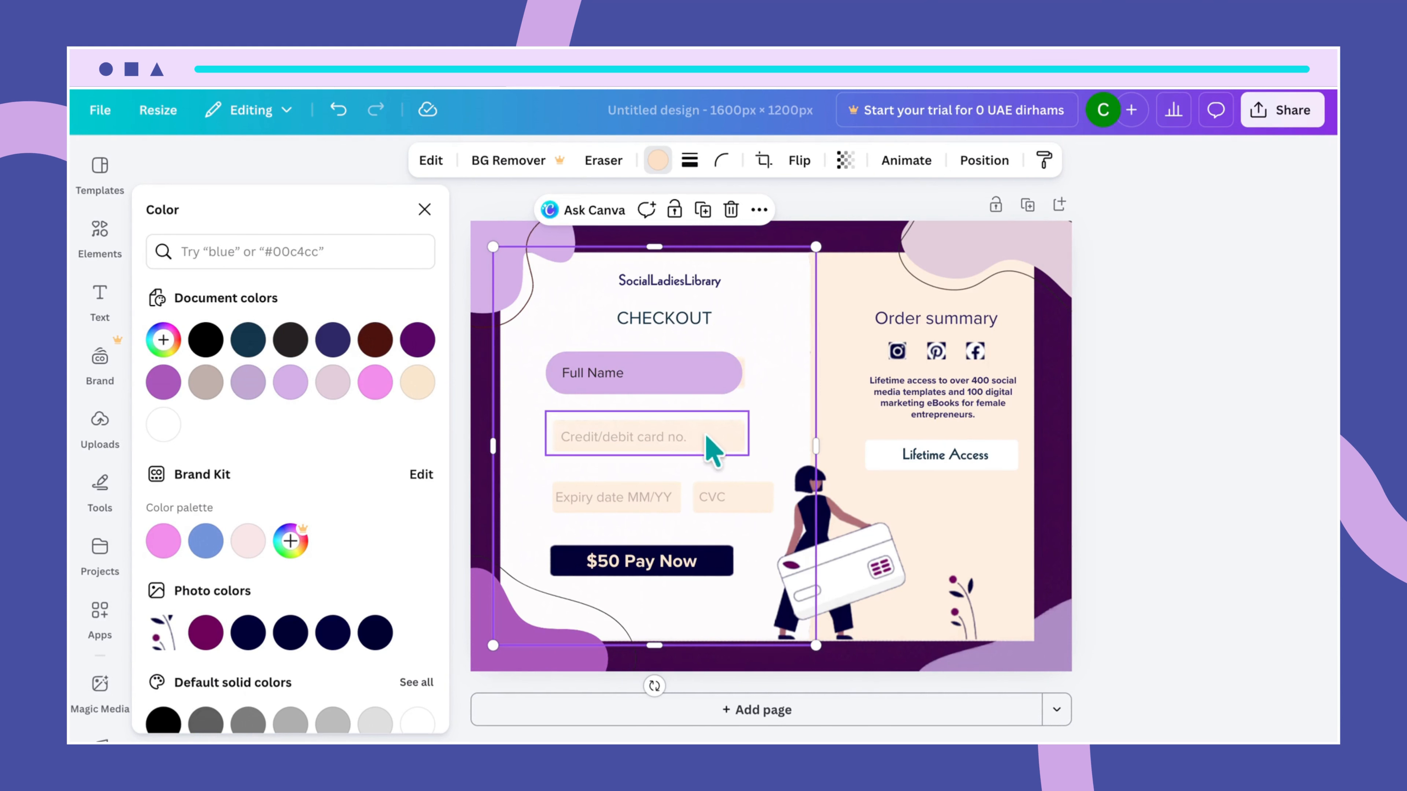
left_click(742, 377)
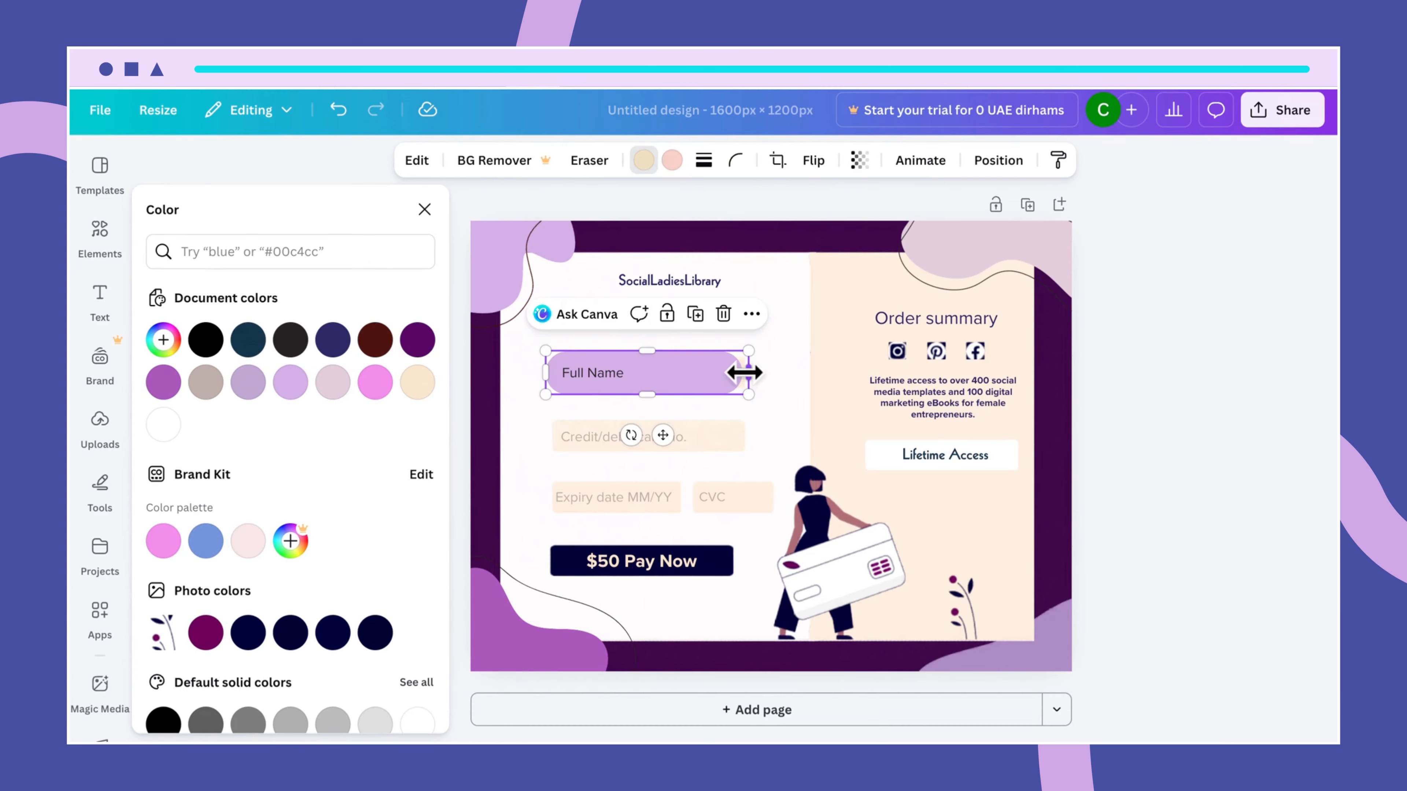
key("Escape")
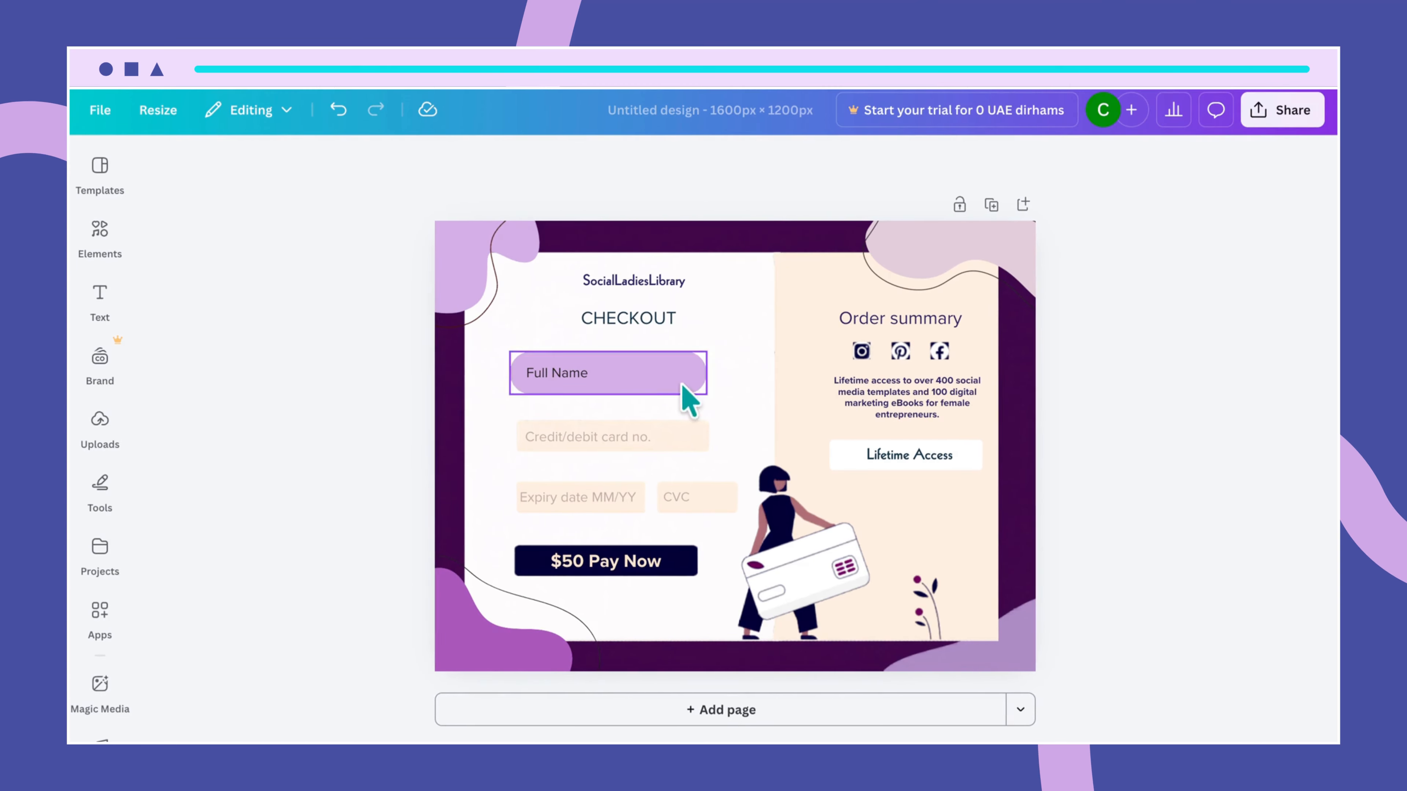
Step: Make a copy of the light purple Full Name bar and place it over the "Credit/debit card no." field
left_click(694, 435)
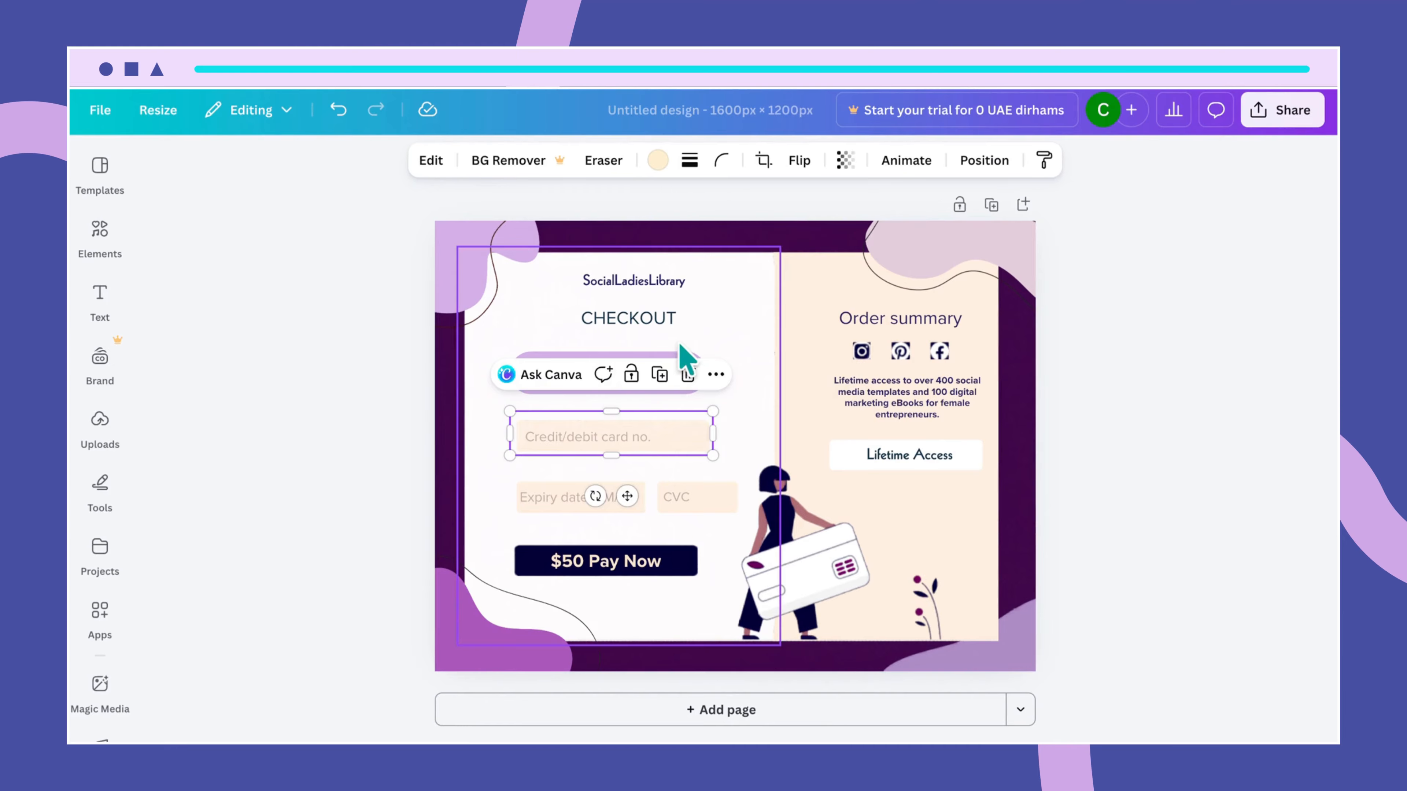
left_click(678, 358)
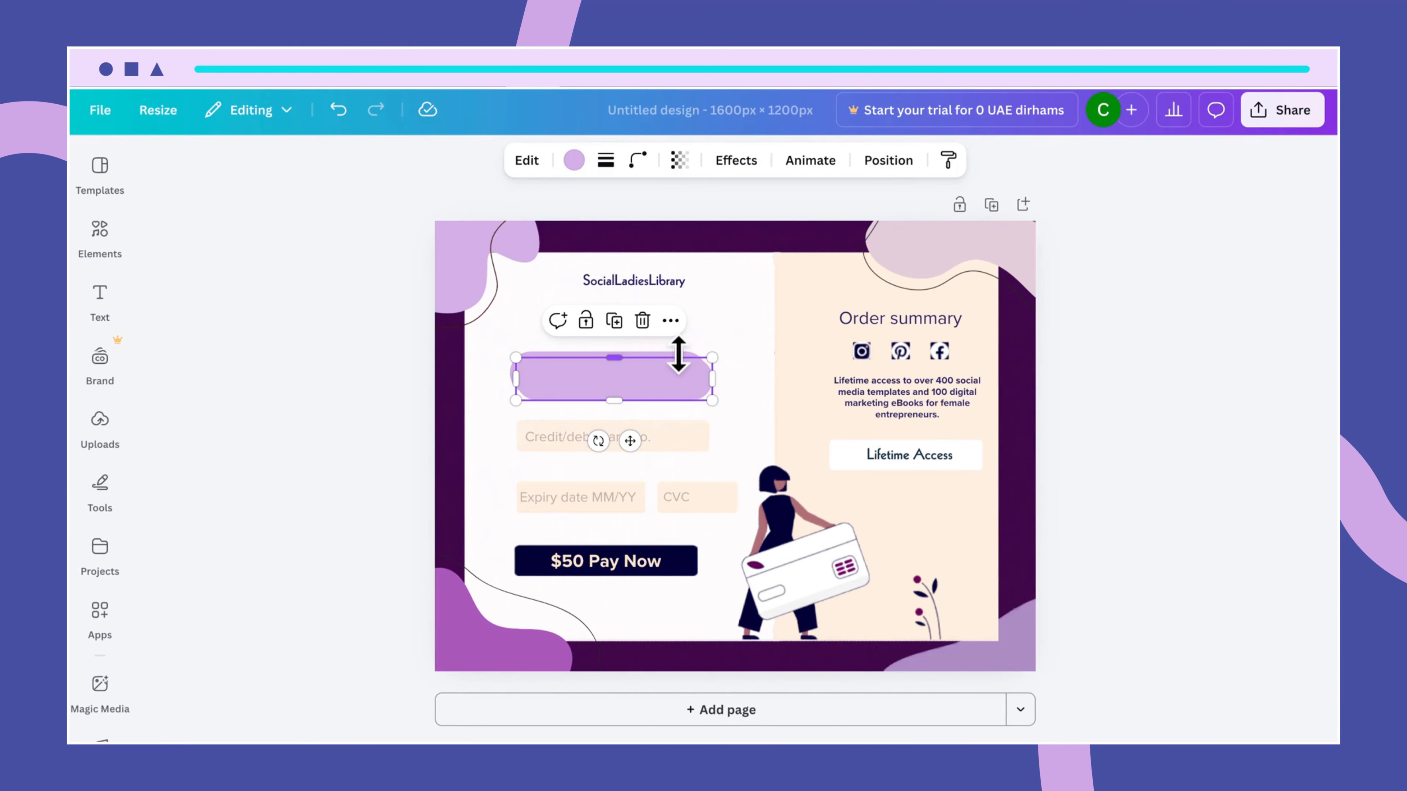
right_click(678, 447)
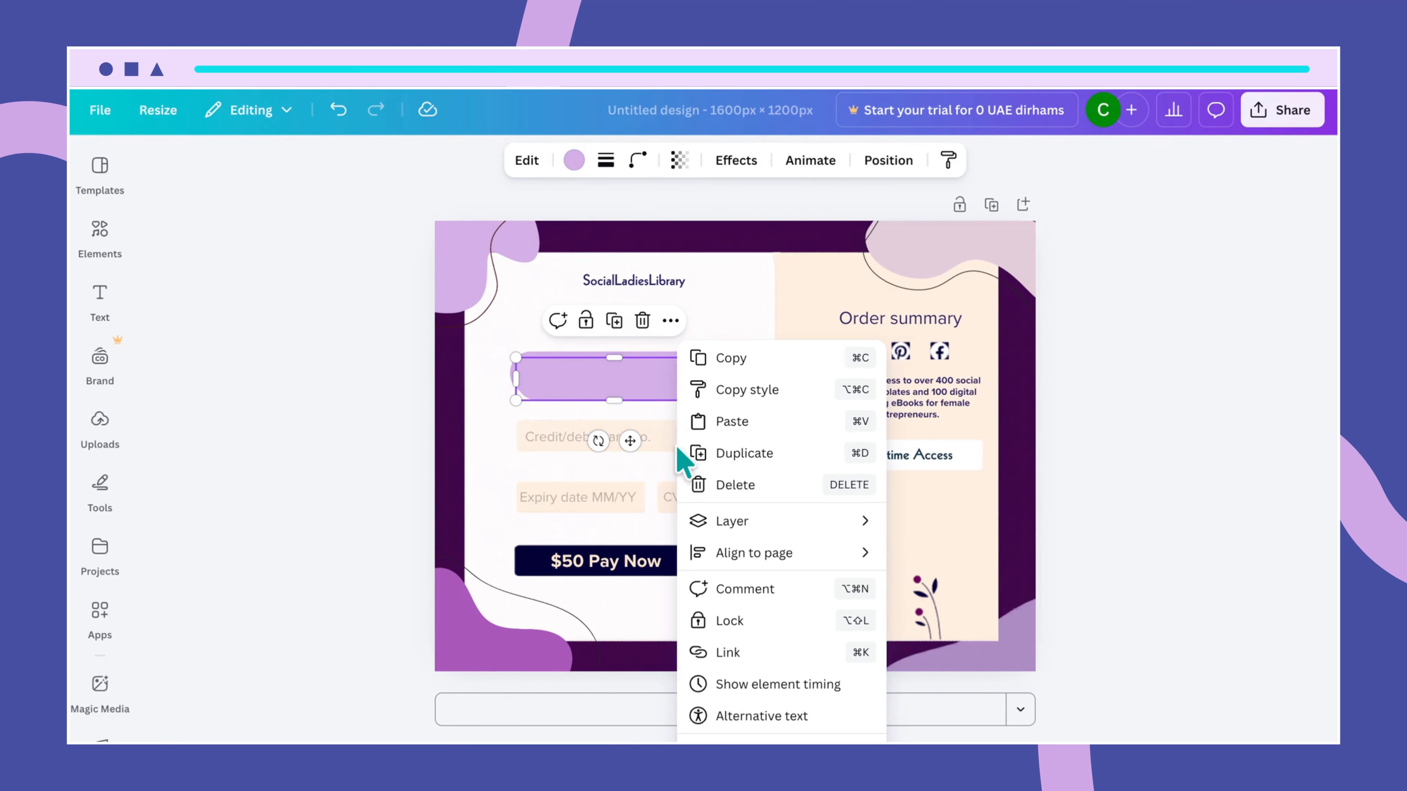
left_click(652, 390)
left_click(718, 306)
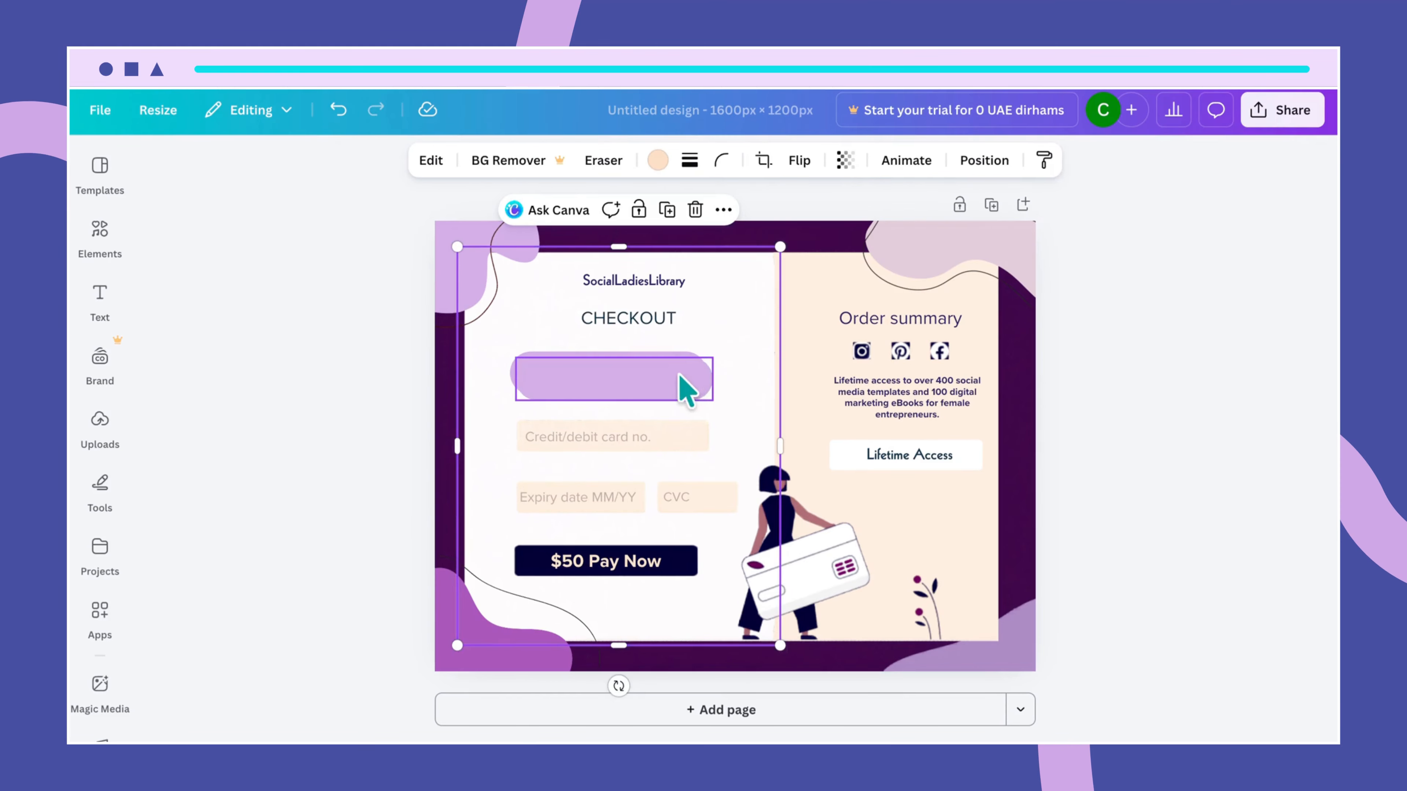
left_click(686, 388)
left_click_drag(685, 399, 663, 435)
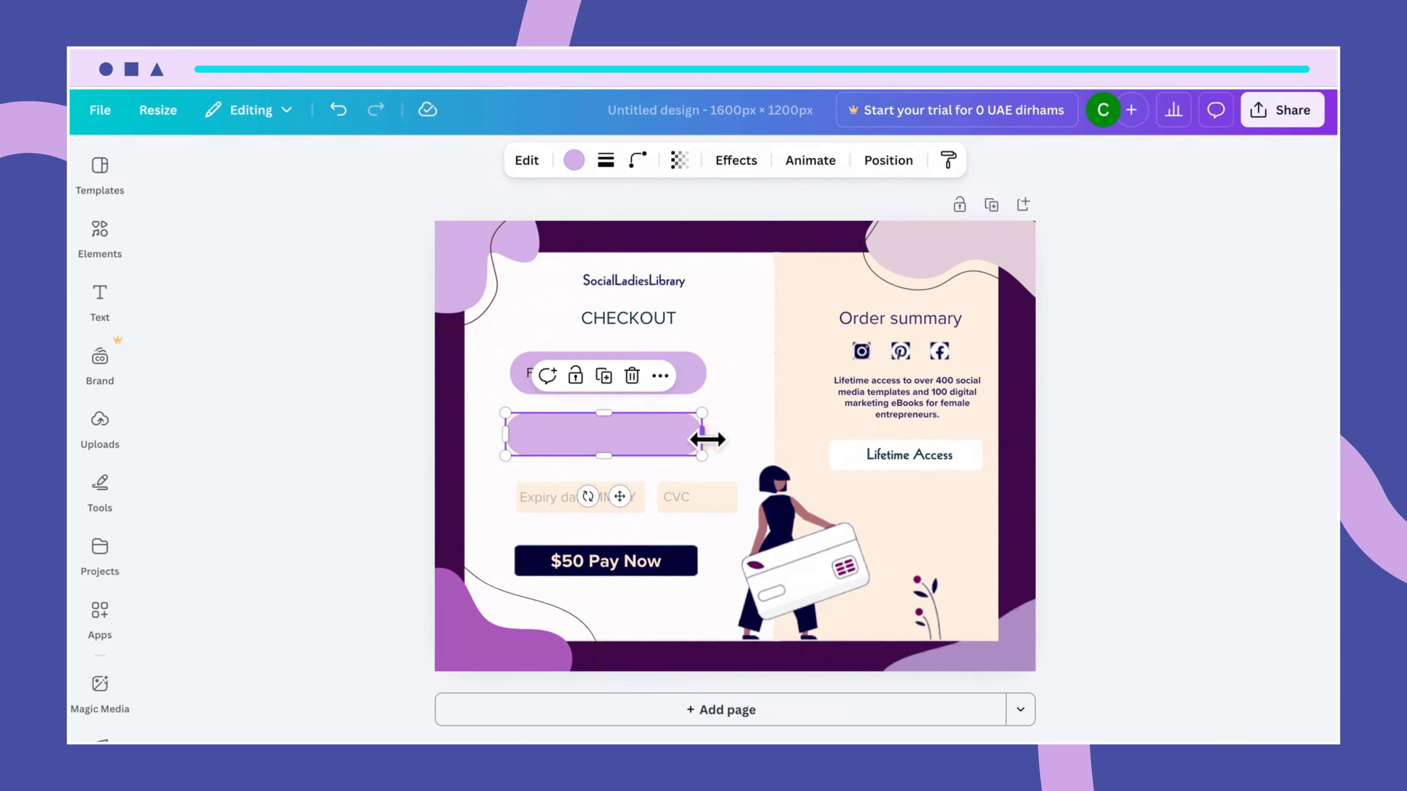
Step: Delete the original cream field box behind the card number bar
left_click(718, 450)
left_click(709, 442)
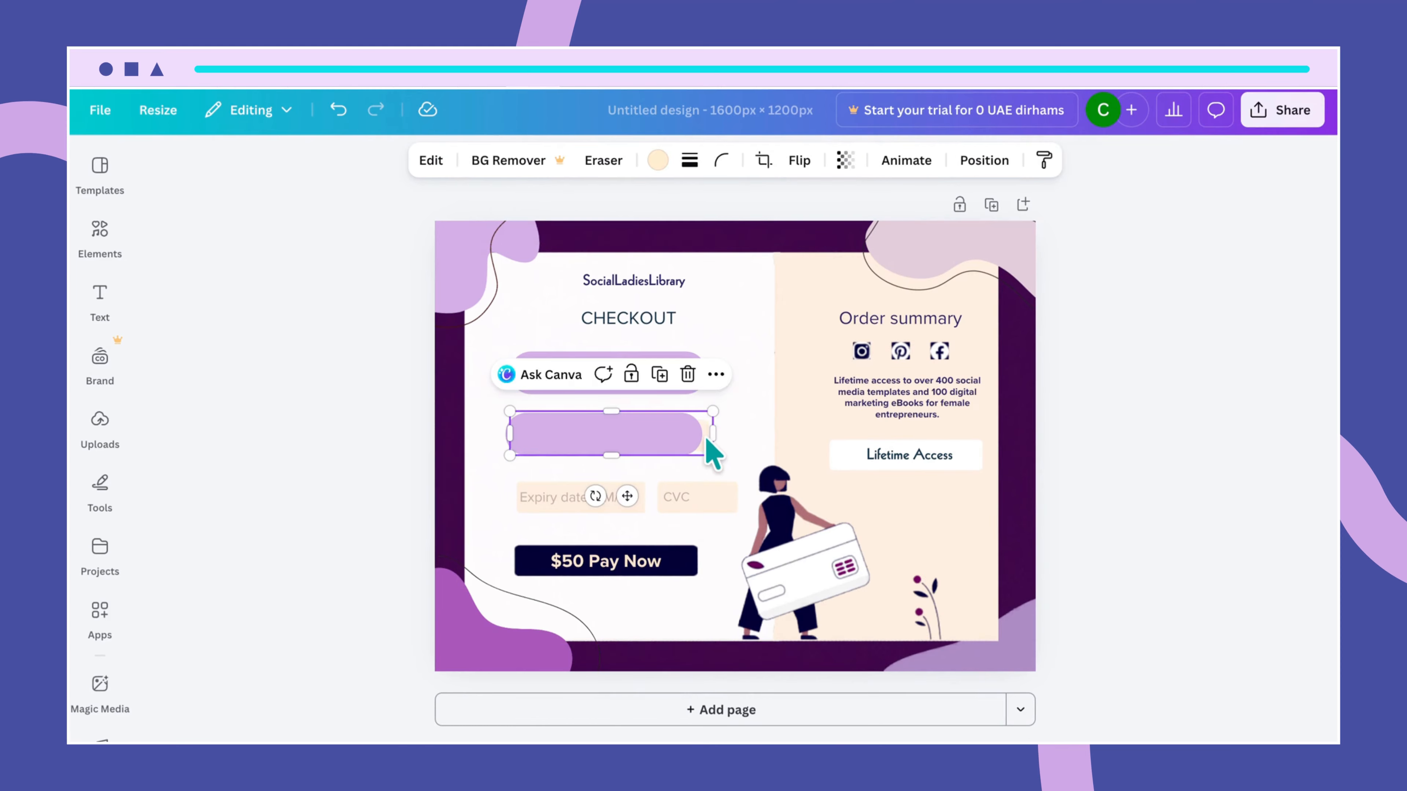
key("Escape")
Step: Move the light purple card number bar backward so it sits behind the "Credit/debit card no." text
left_click(576, 443)
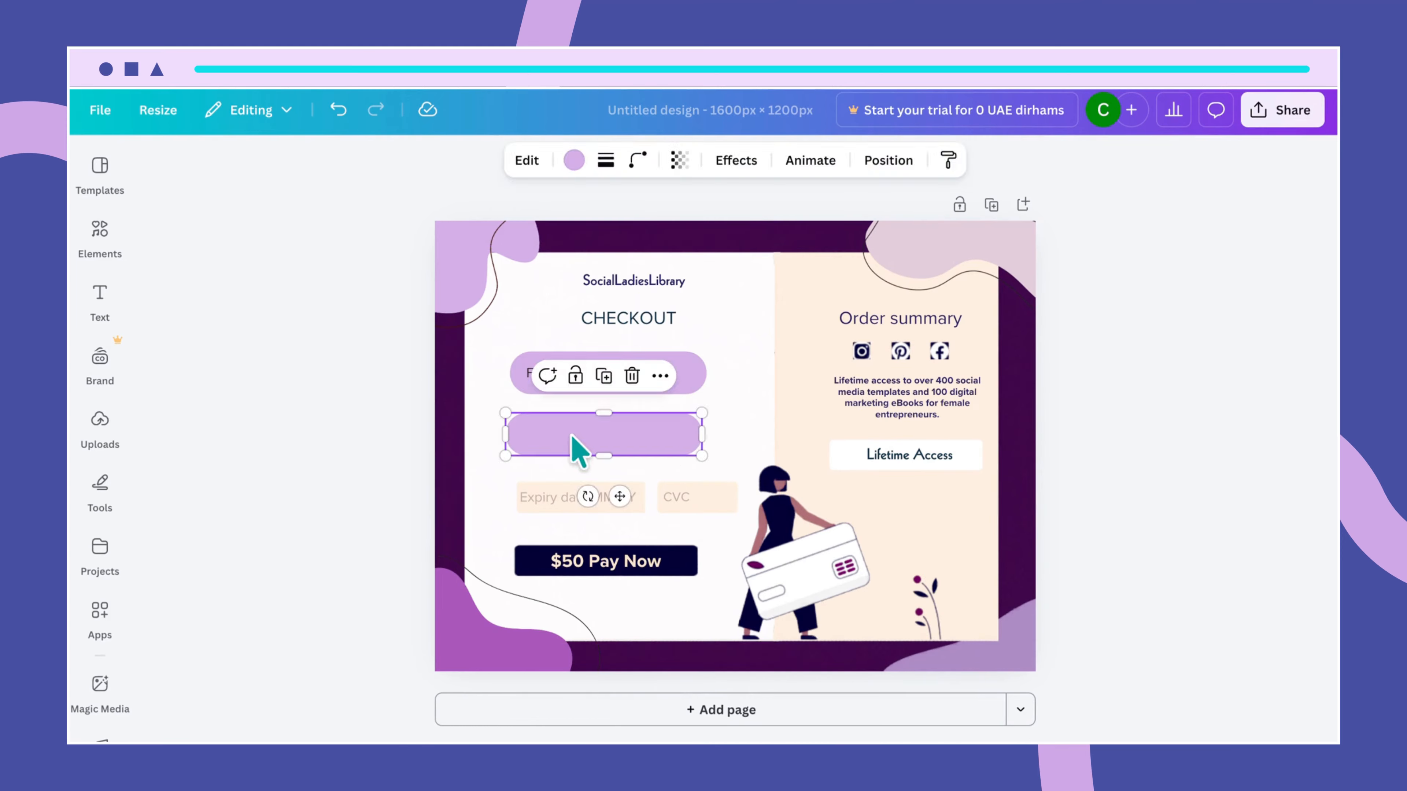
left_click(888, 160)
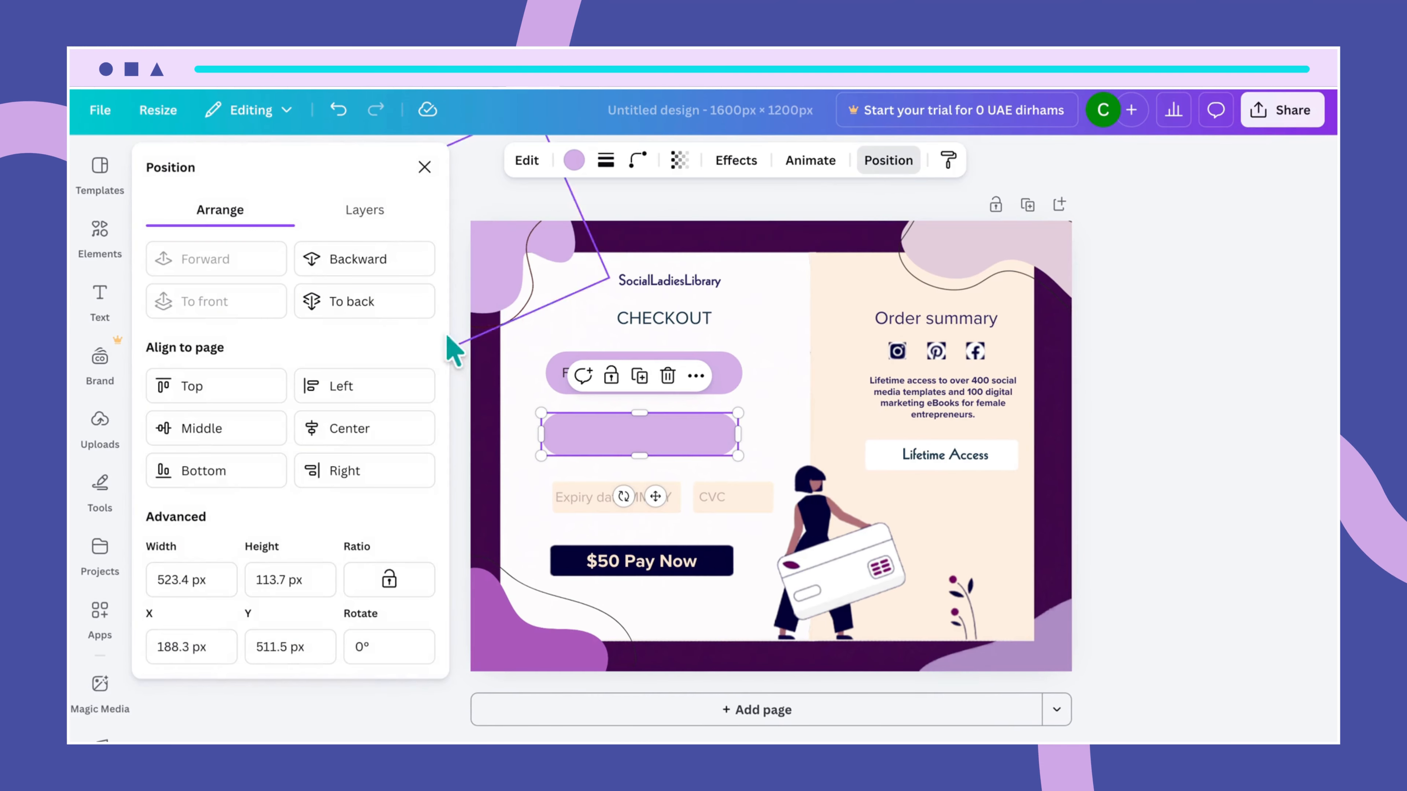
left_click(372, 277)
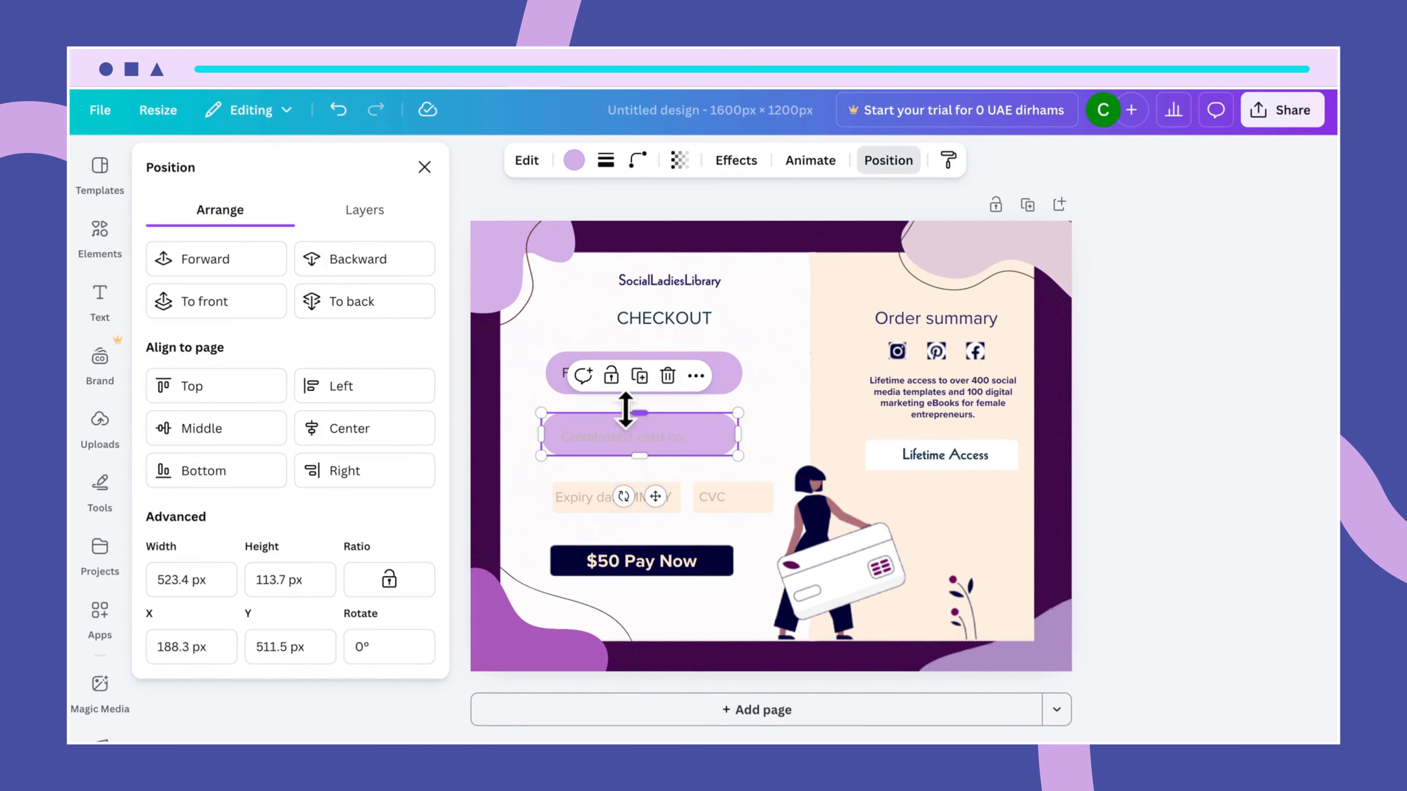
Step: Set the "Credit/debit card no." text color to black #000000
left_click(628, 437)
left_click(552, 161)
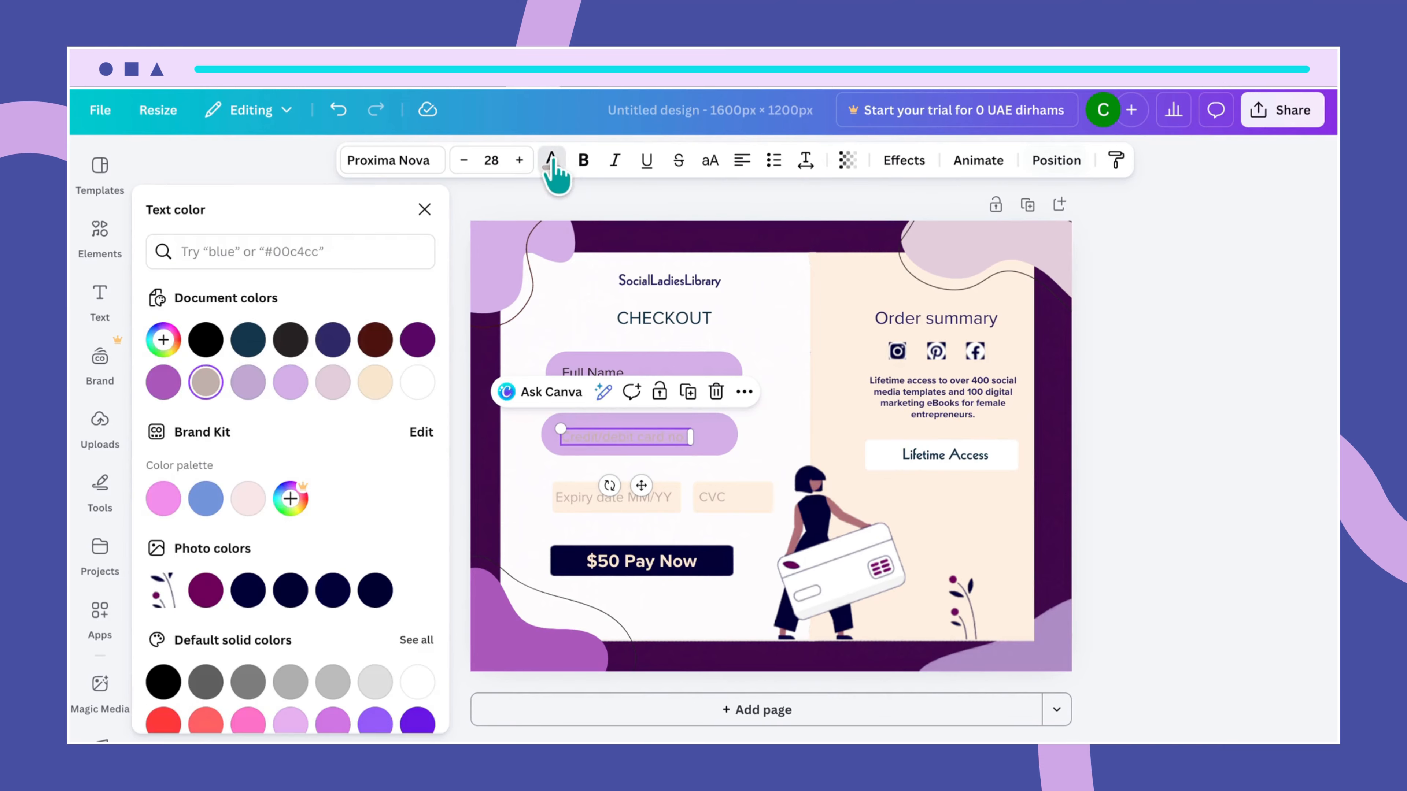
left_click(205, 339)
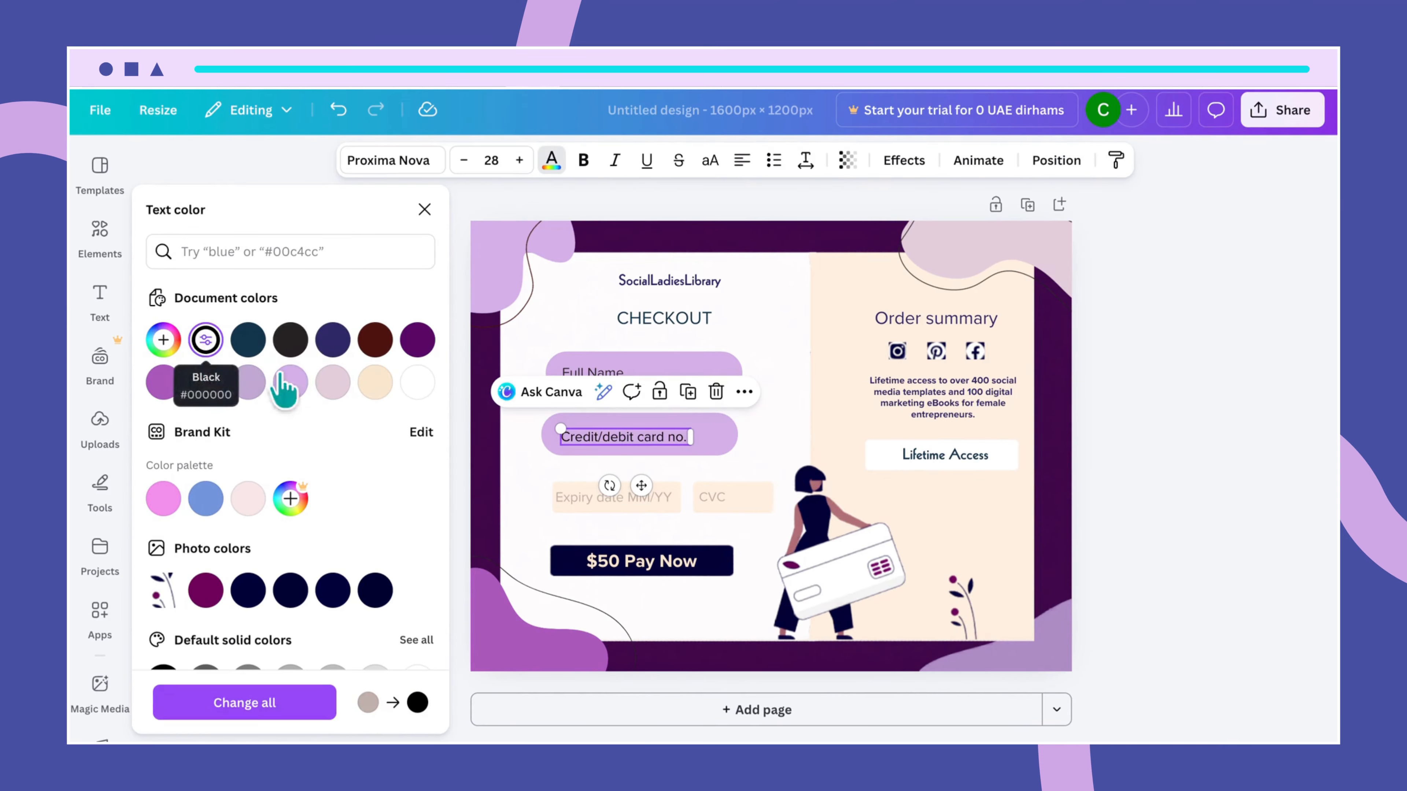
left_click(795, 446)
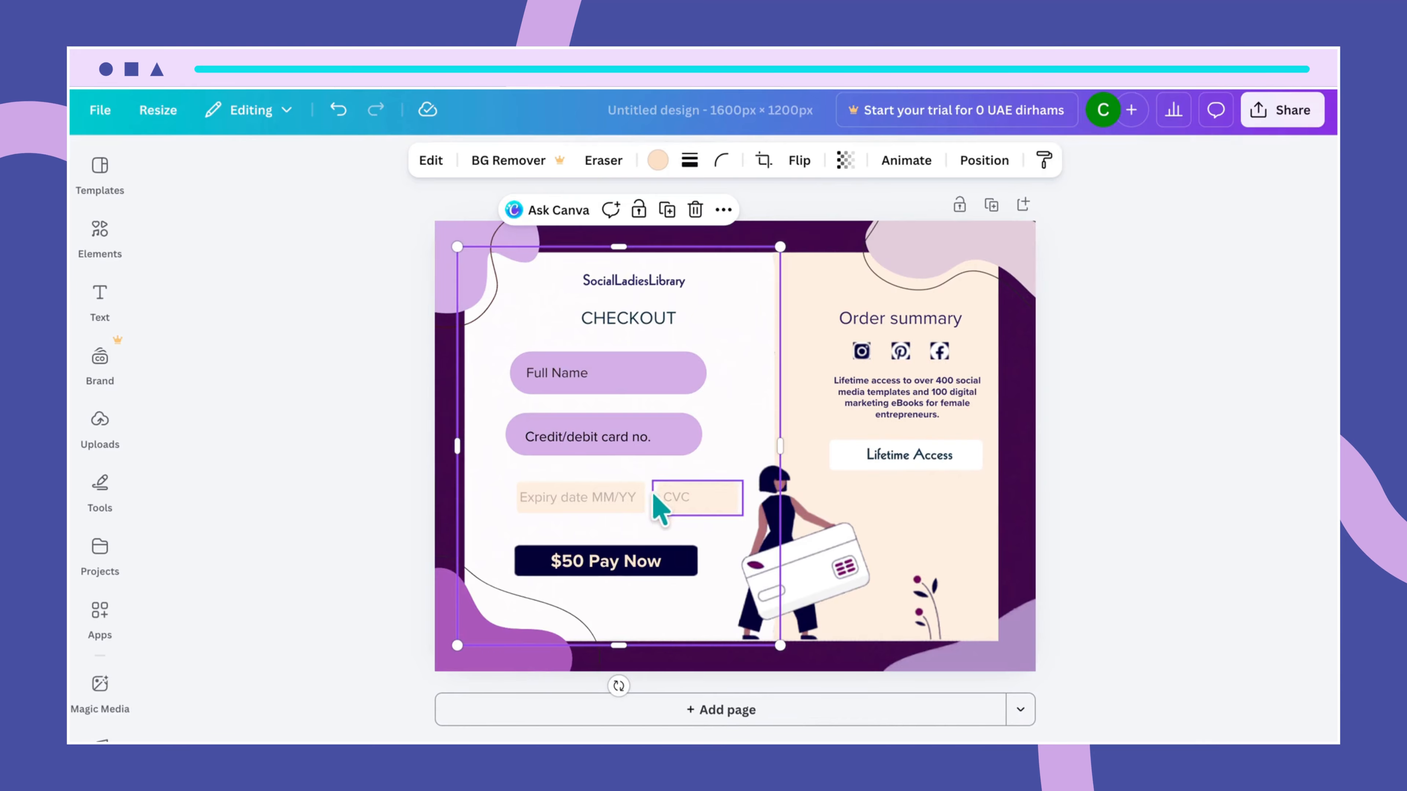
Step: Place a copy of the light purple bar over the "Expiry date MM/YY" field and narrow it to about 384 by 102 px
left_click(631, 499)
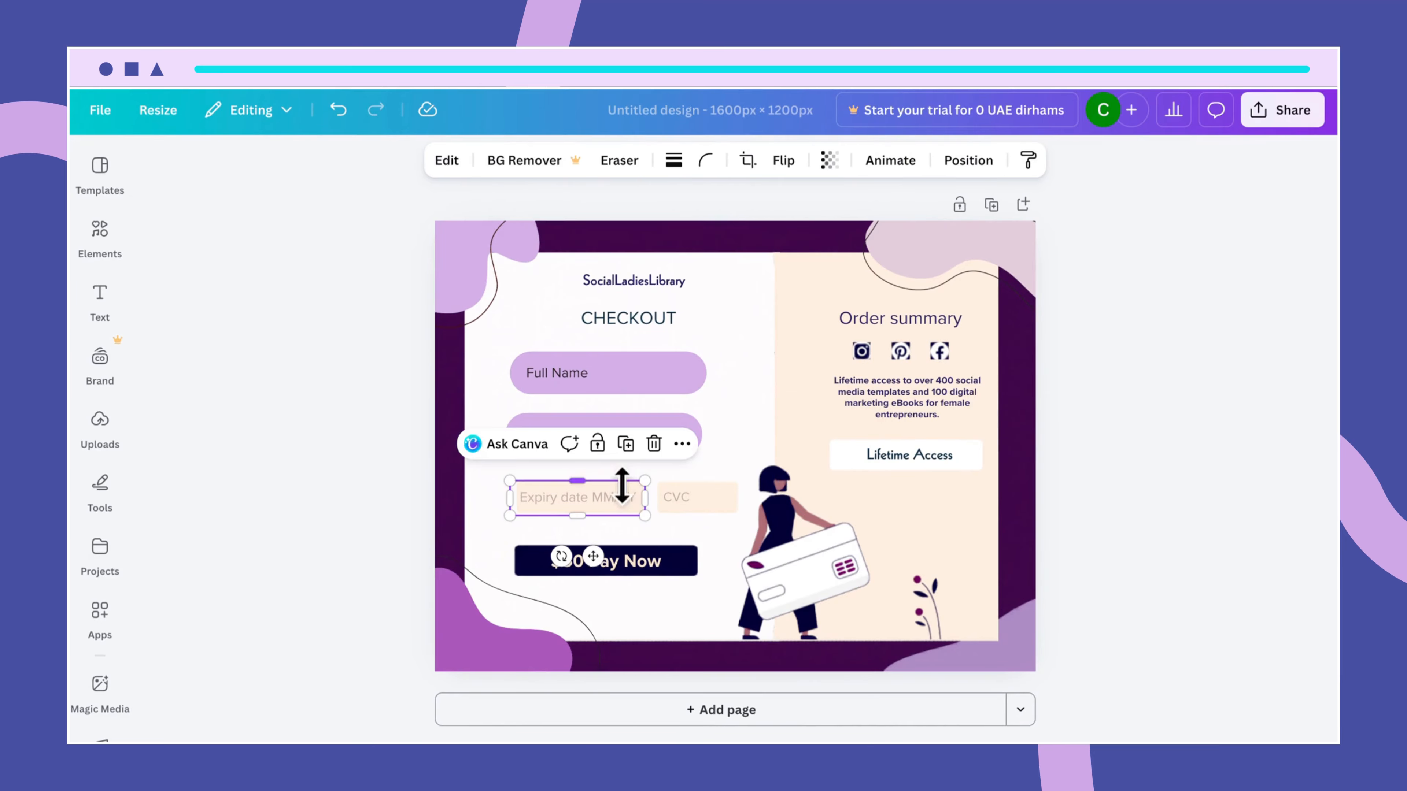
left_click(692, 425)
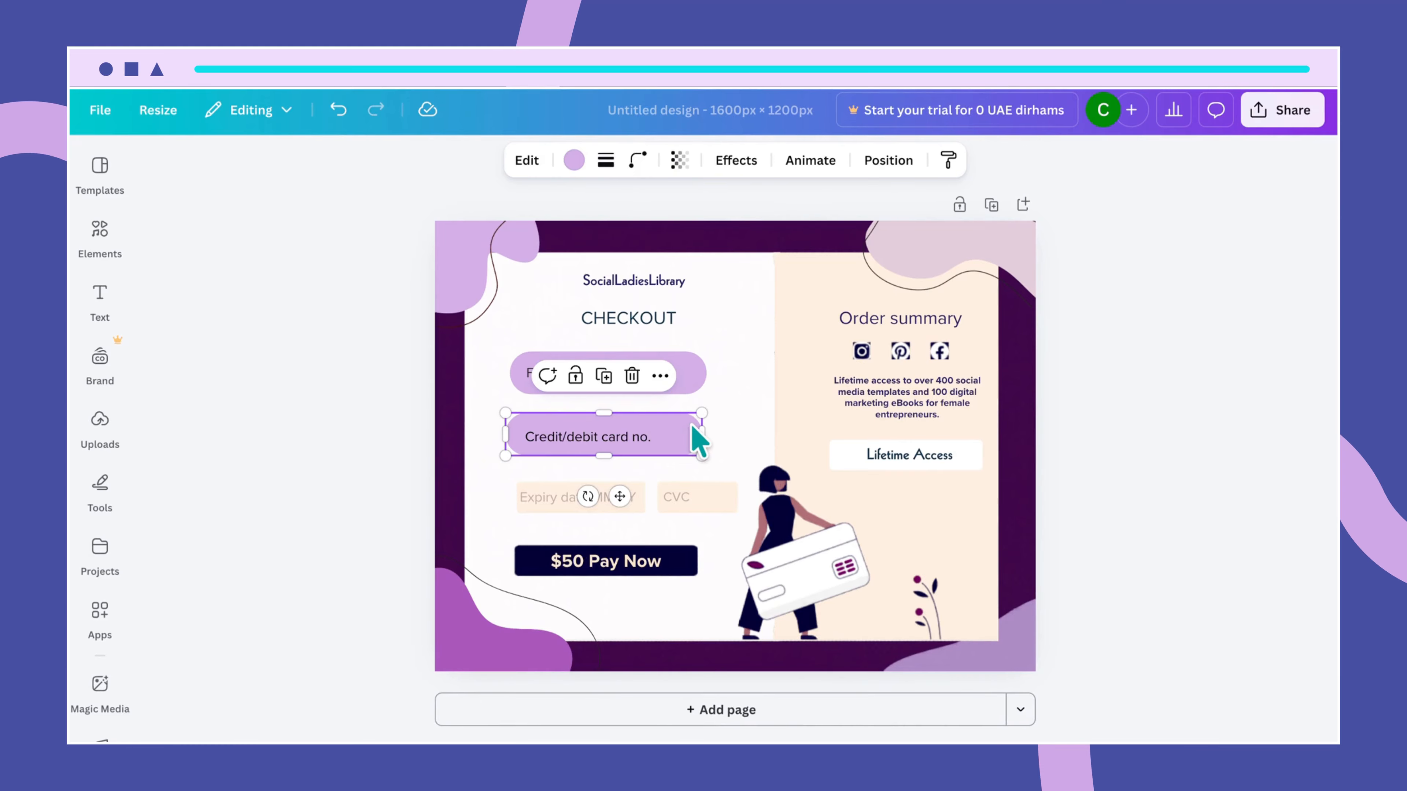
left_click_drag(691, 425, 612, 503)
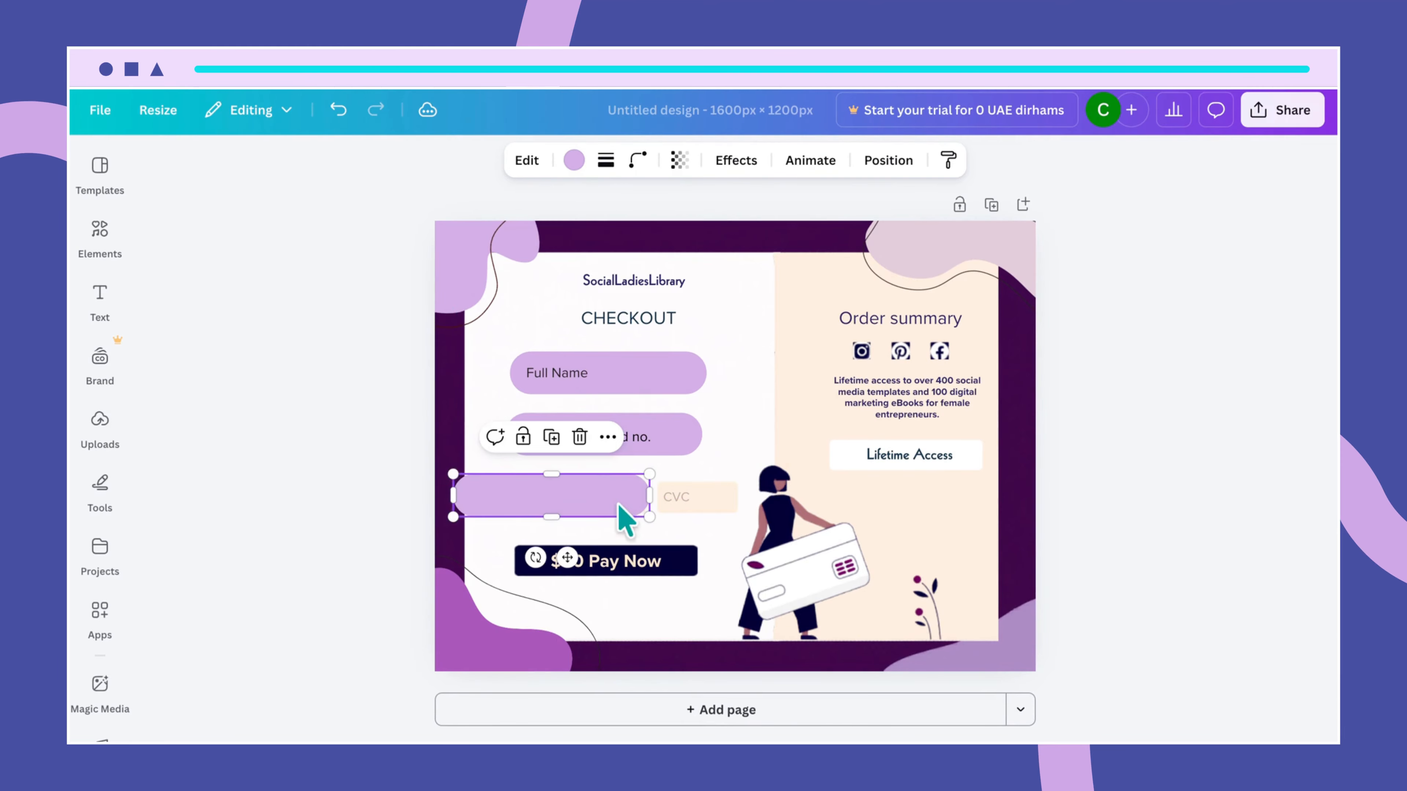
left_click_drag(452, 471, 505, 478)
right_click(534, 500)
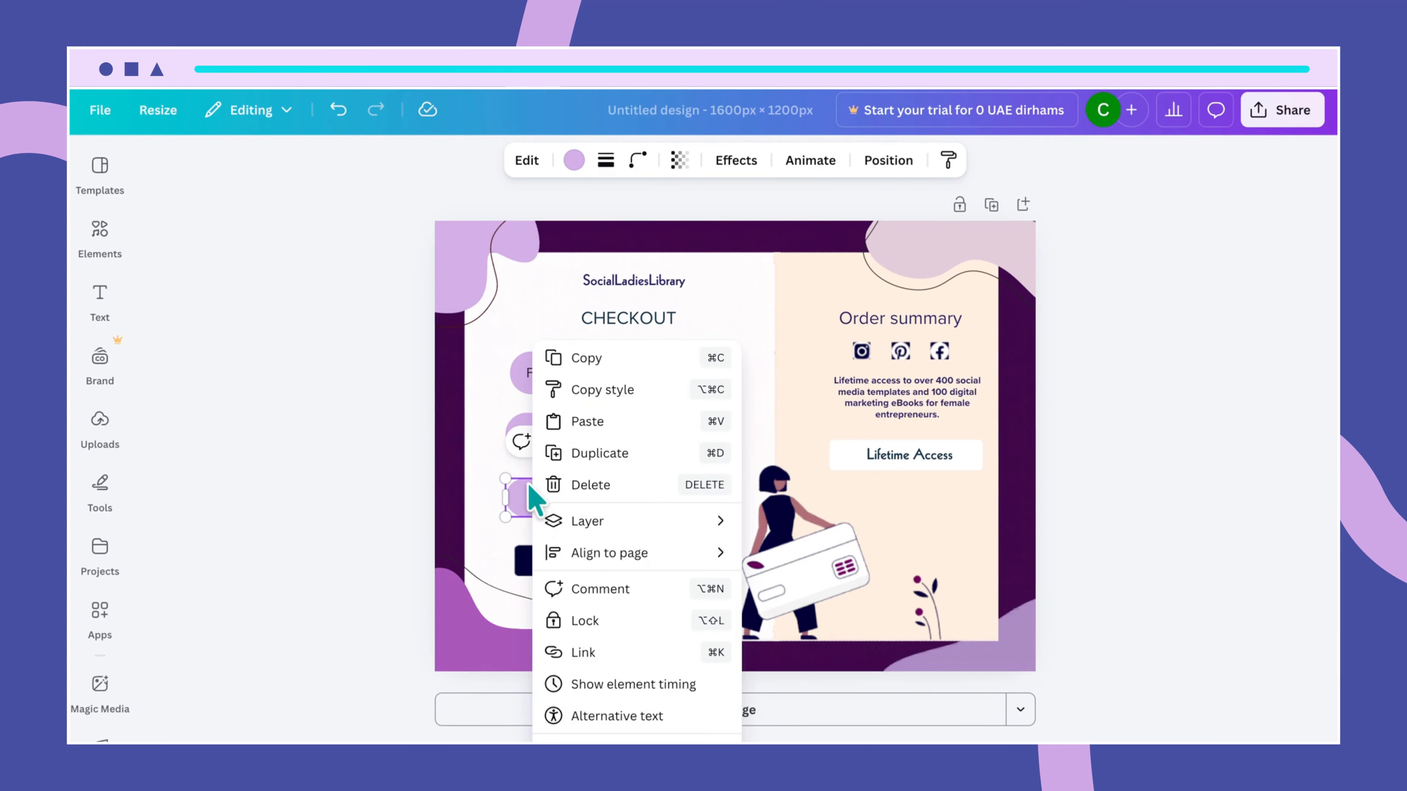
left_click(487, 465)
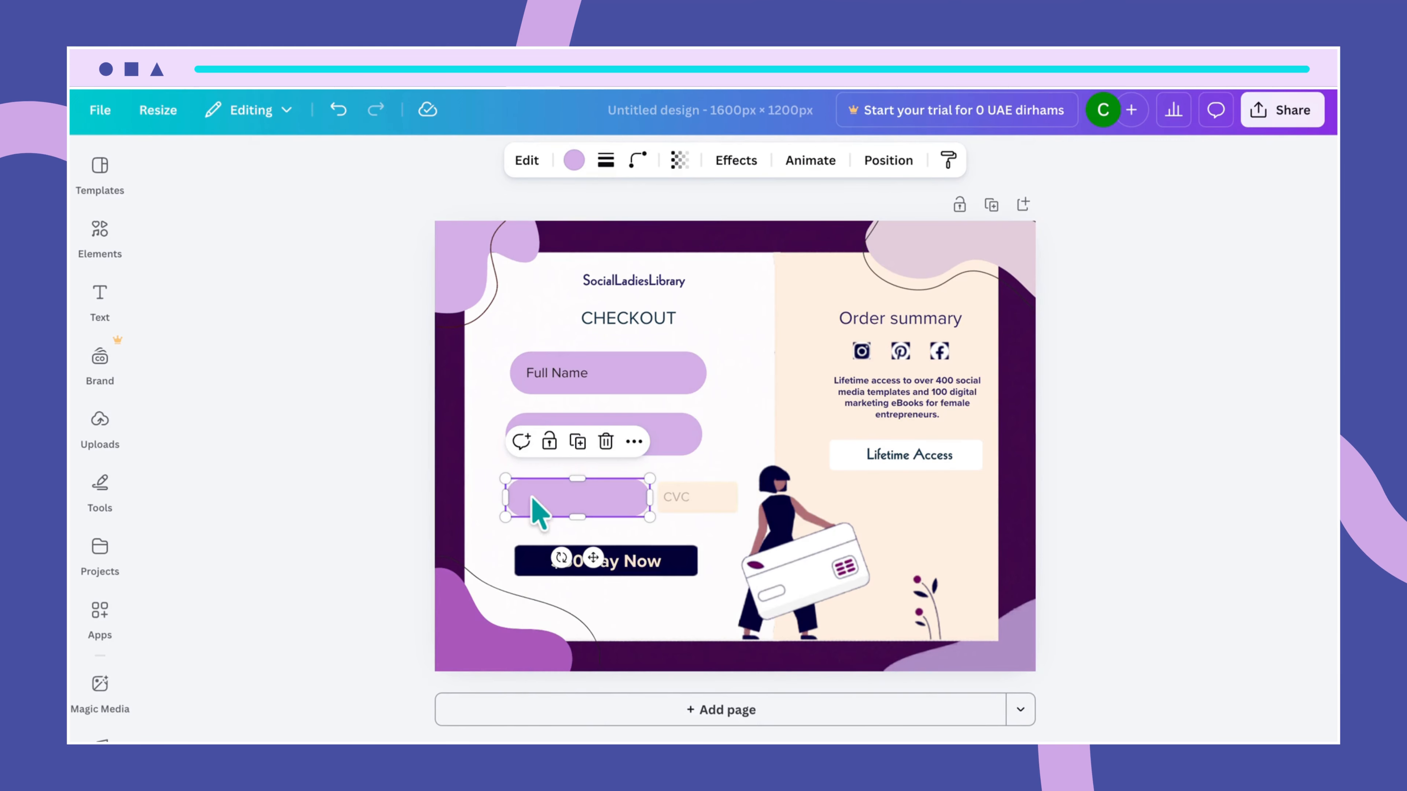
left_click_drag(538, 513, 523, 497)
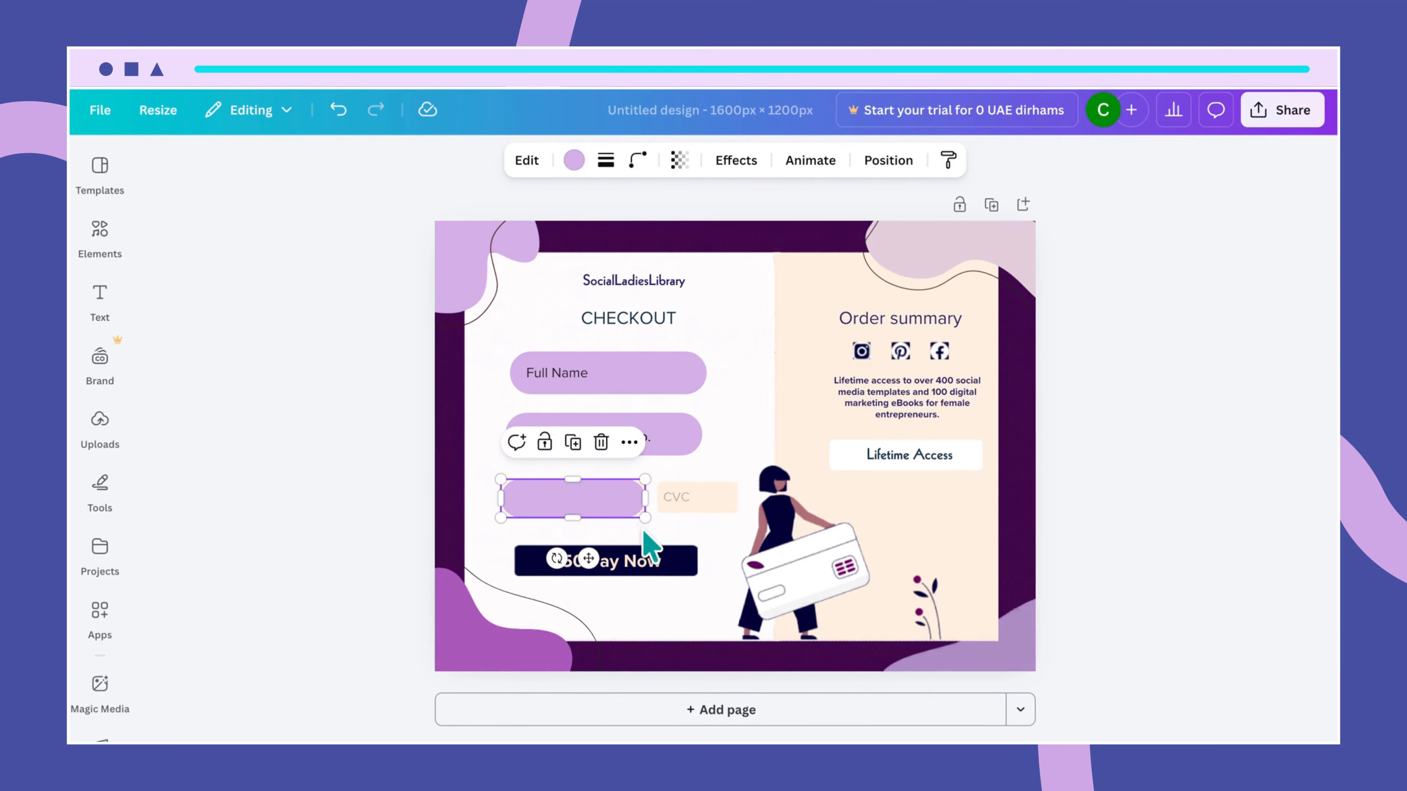
Step: Move the purple bar over the expiry date field backward so it sits behind the "Expiry date MM/YY" text
left_click(888, 163)
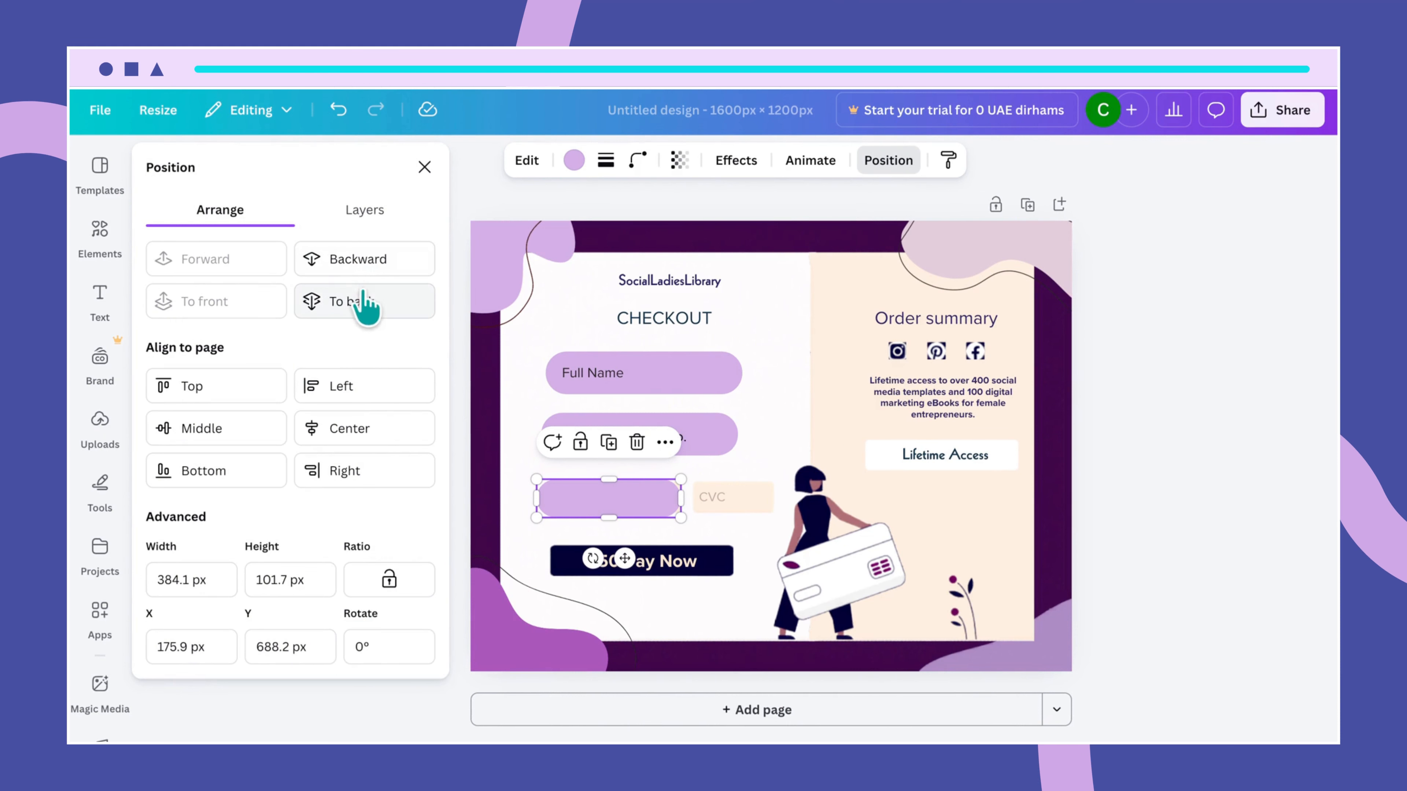
left_click(372, 263)
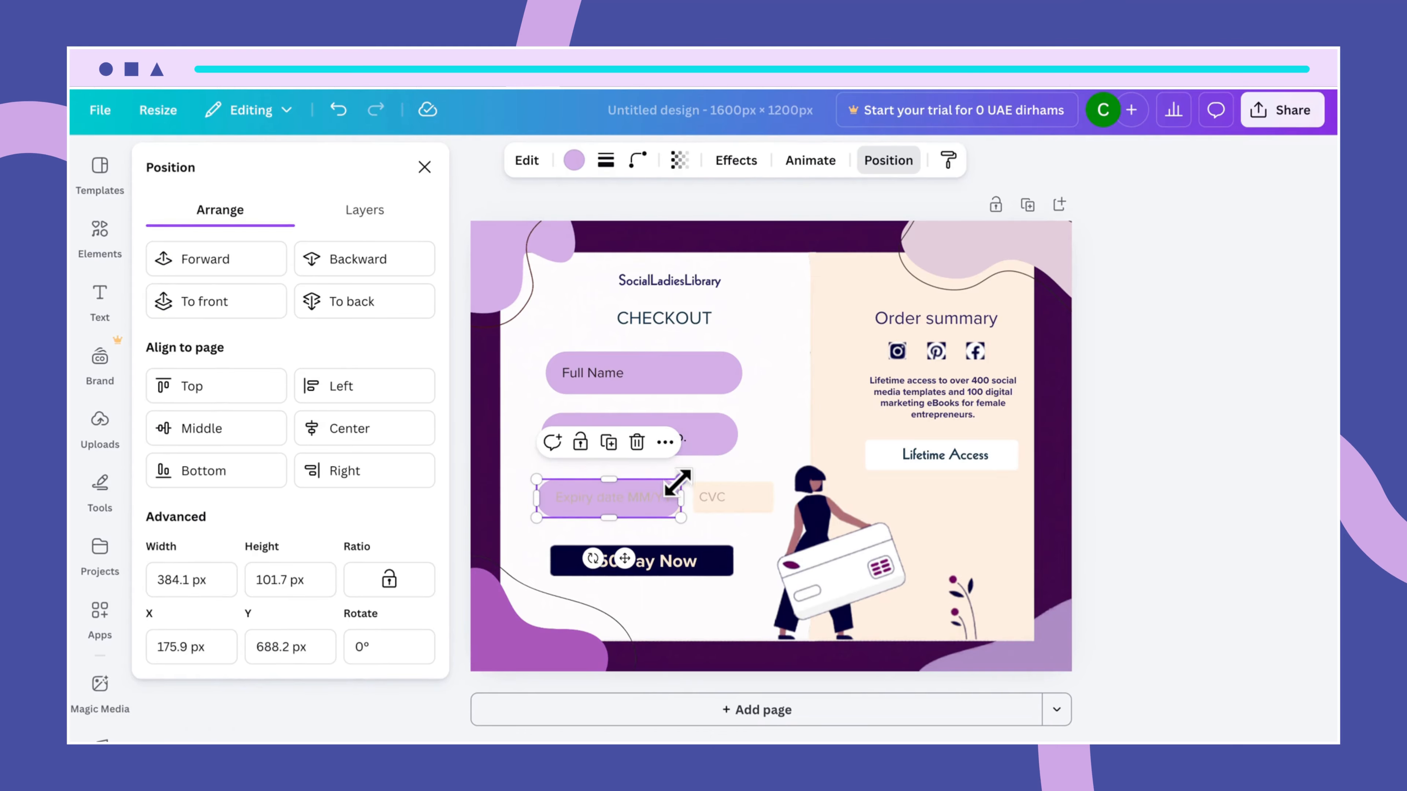
key("Delete")
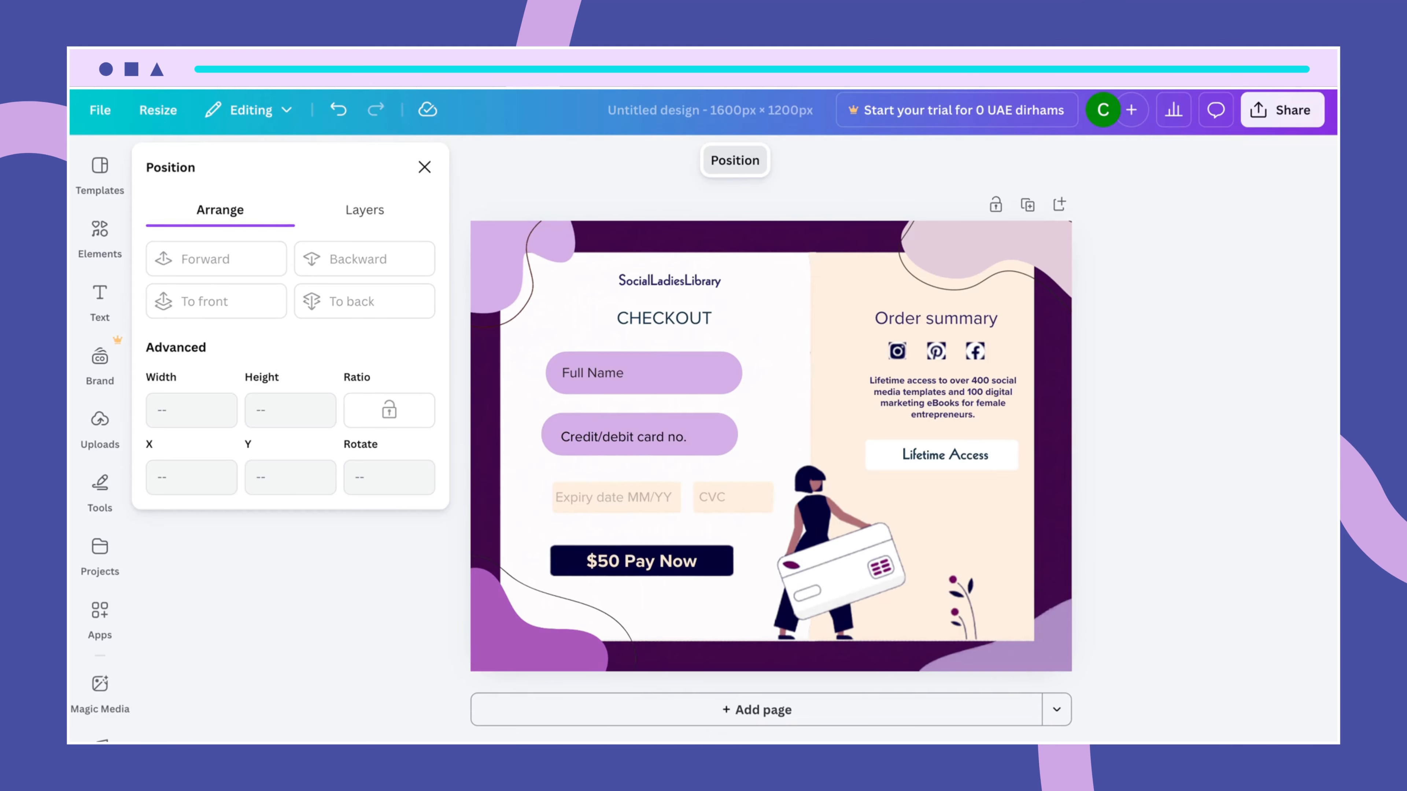
key("ctrl+z")
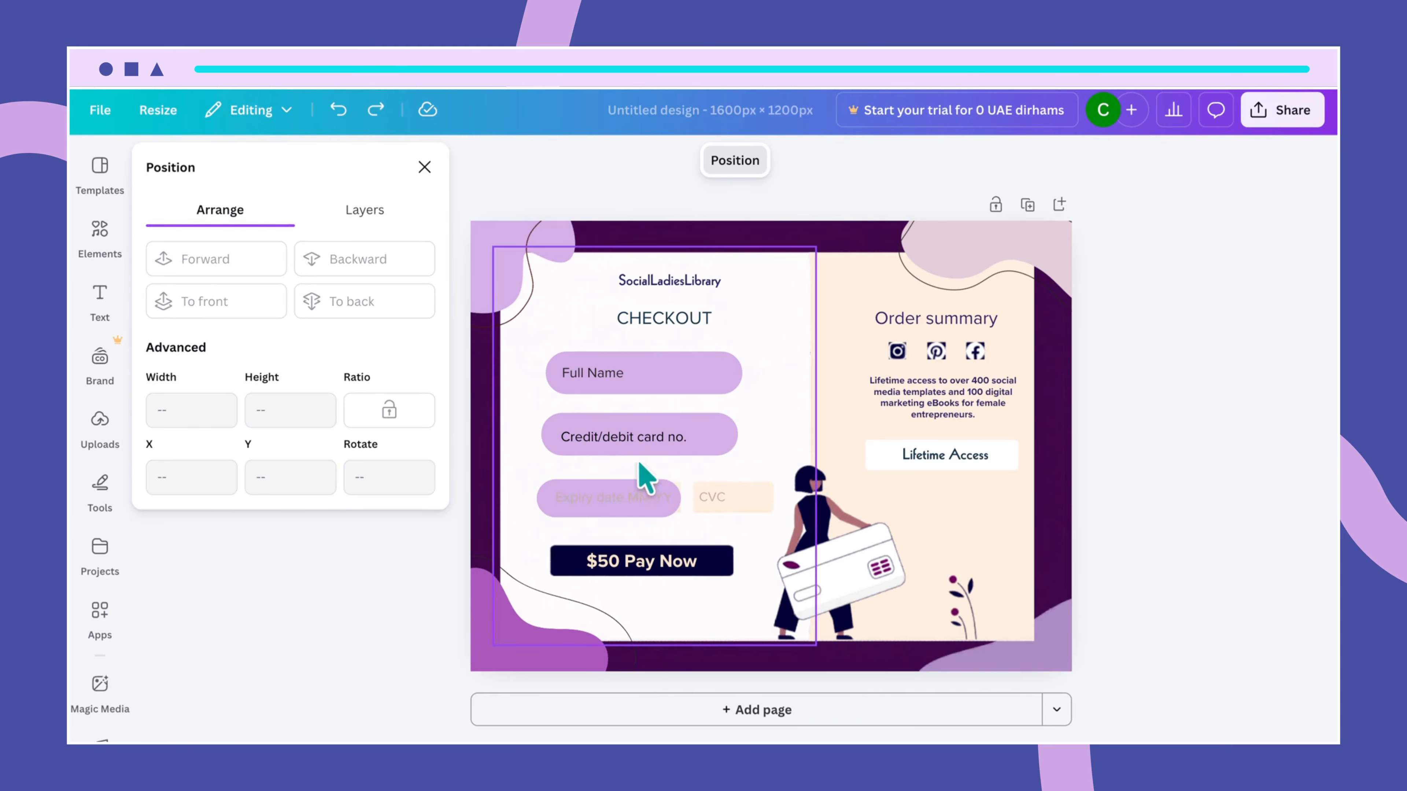
Step: Find the original cream box behind the "Expiry date MM/YY" bar among the layers and delete it
left_click(357, 213)
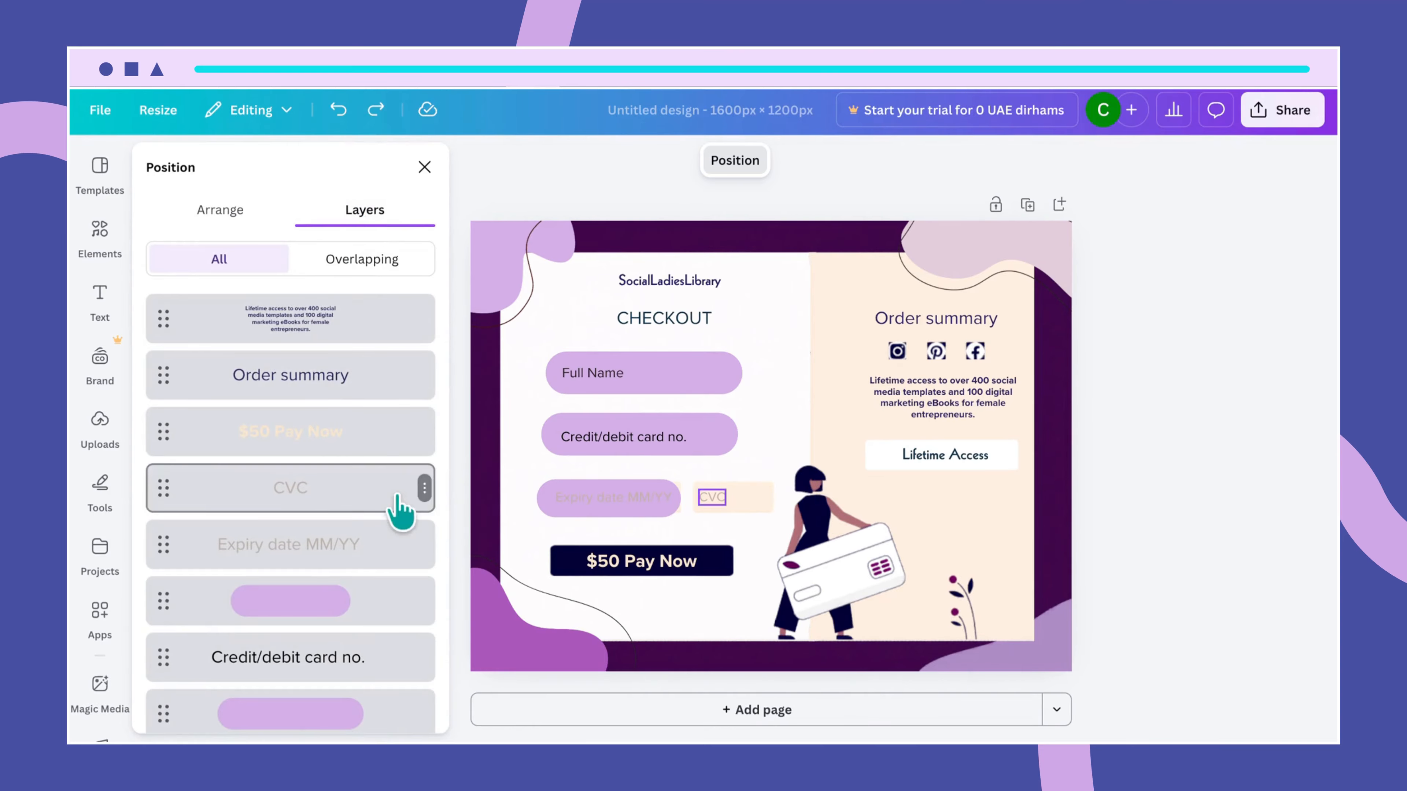
scroll(345, 560, "down", 5)
scroll(349, 562, "down", 10)
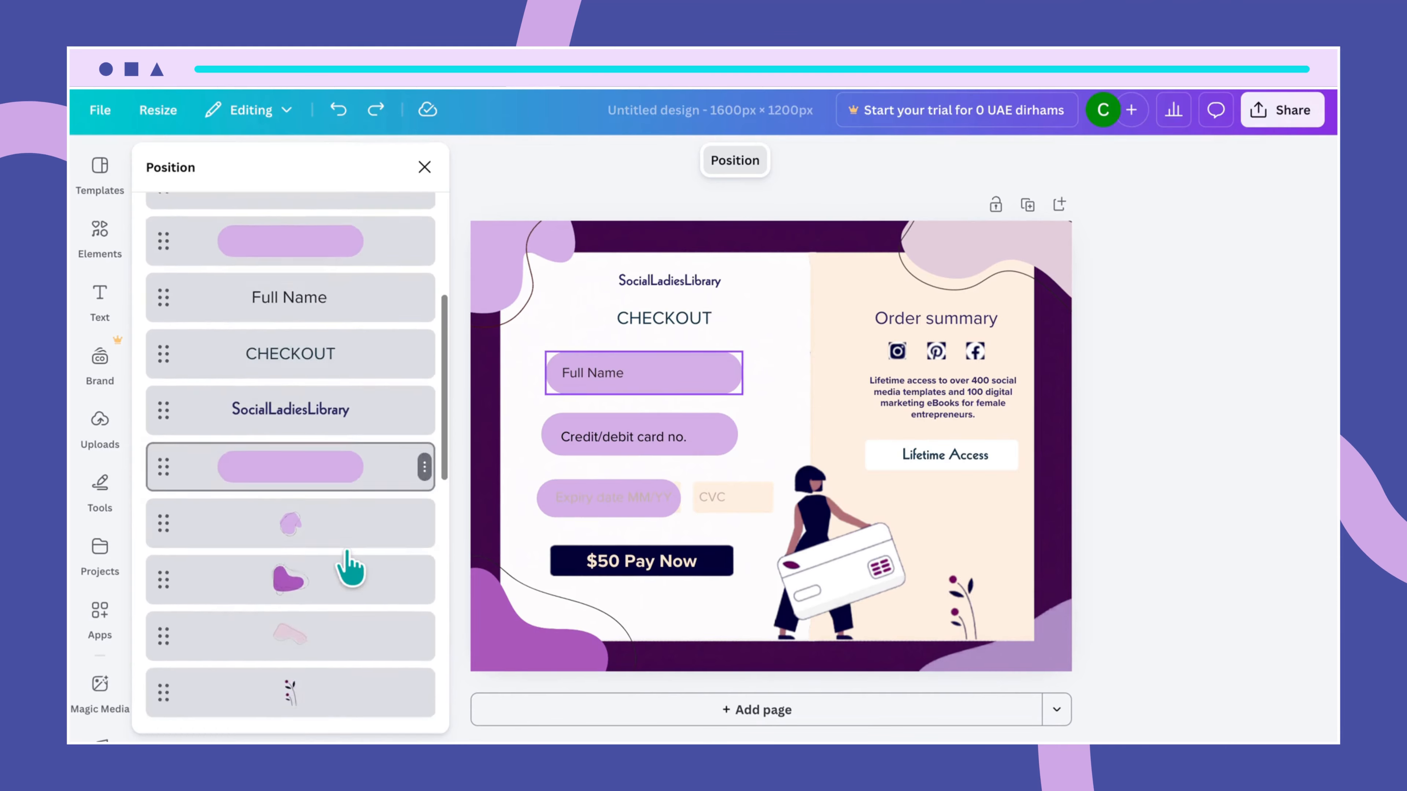
scroll(347, 566, "down", 3)
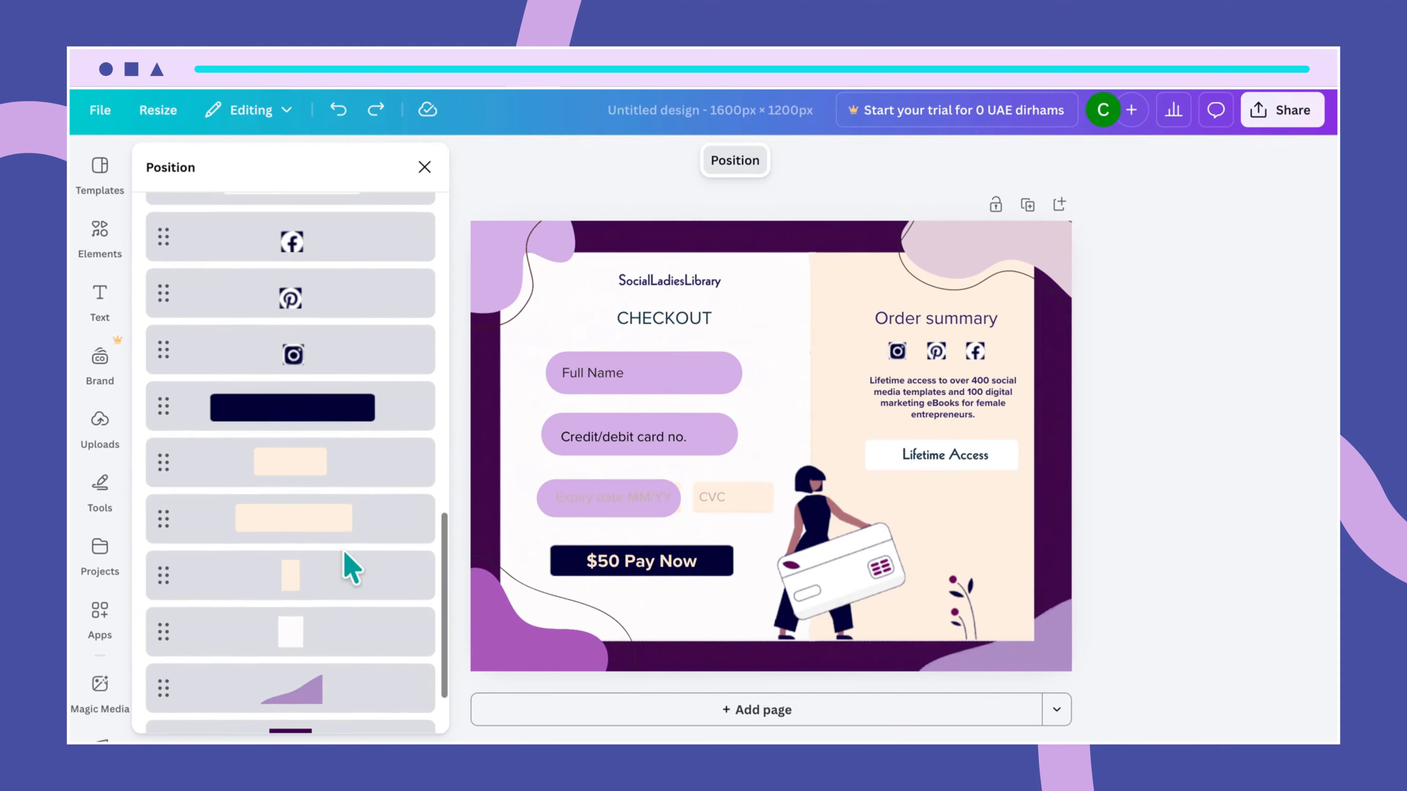
left_click(308, 478)
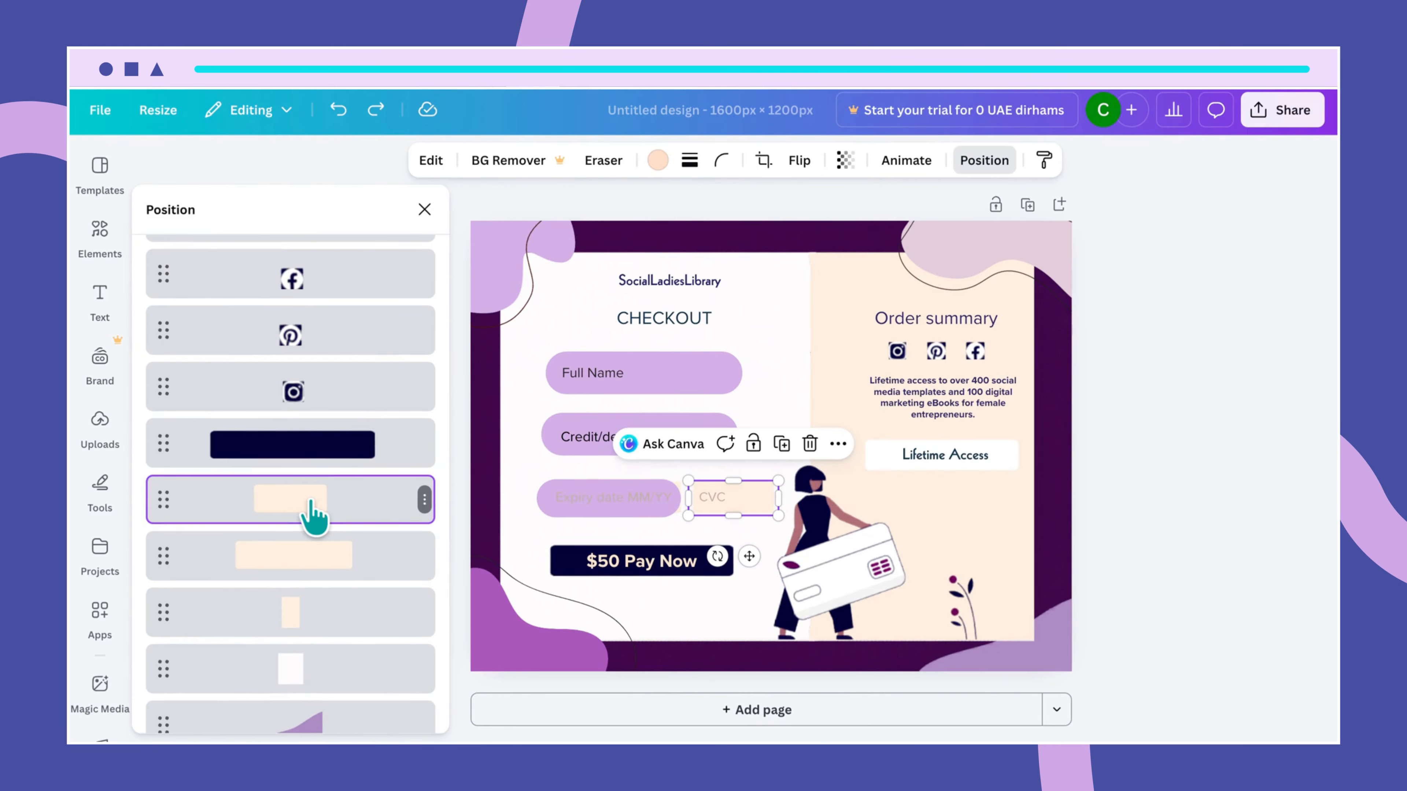
left_click(315, 556)
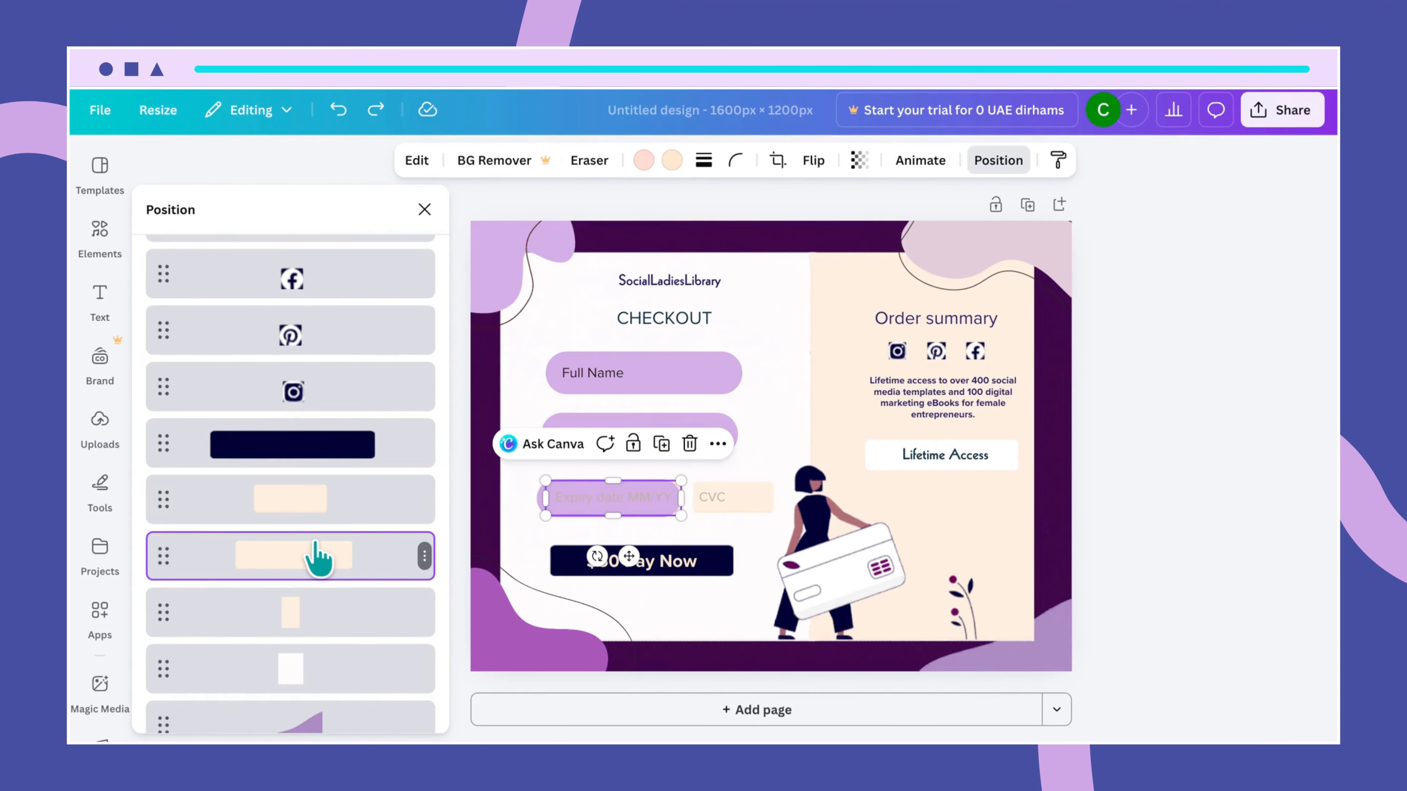
left_click(424, 556)
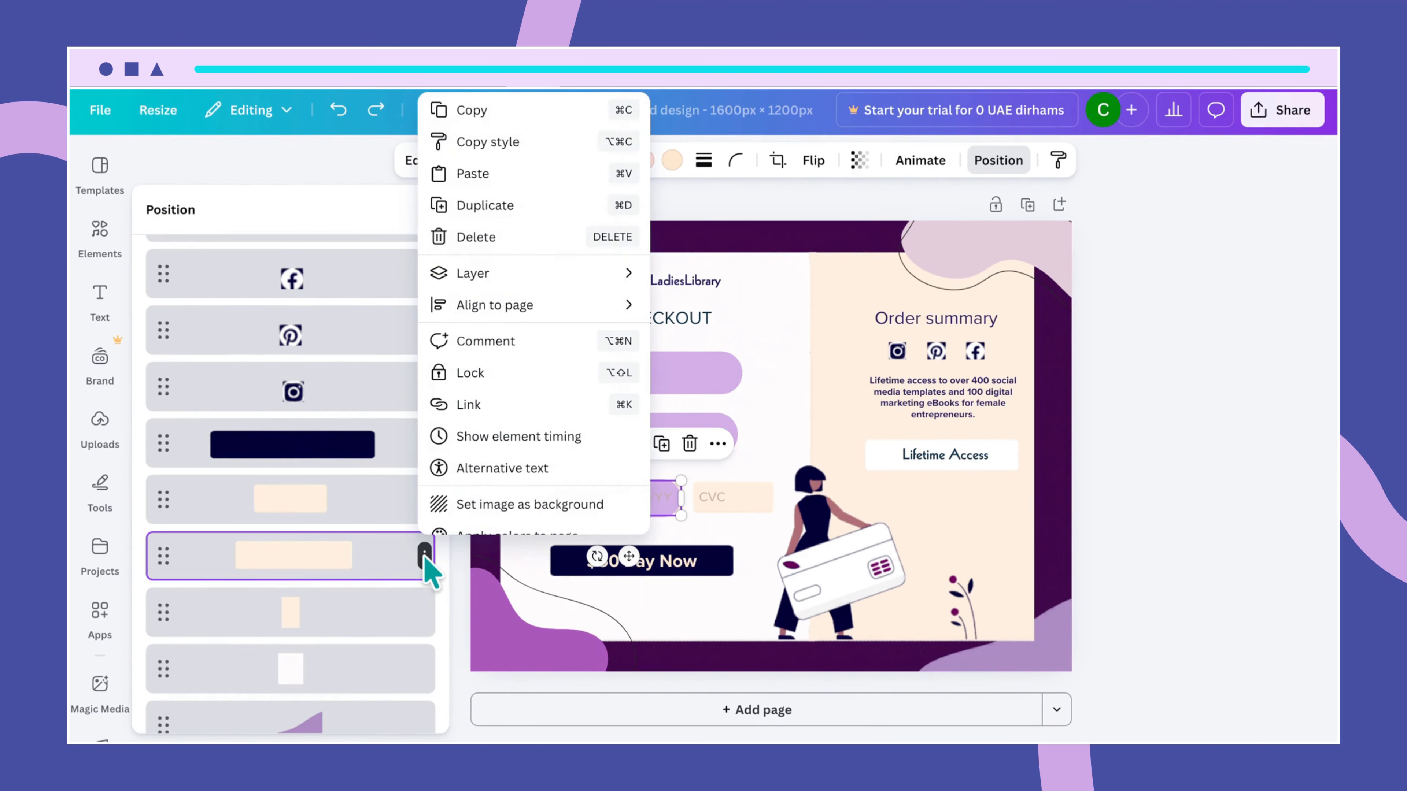
left_click(476, 240)
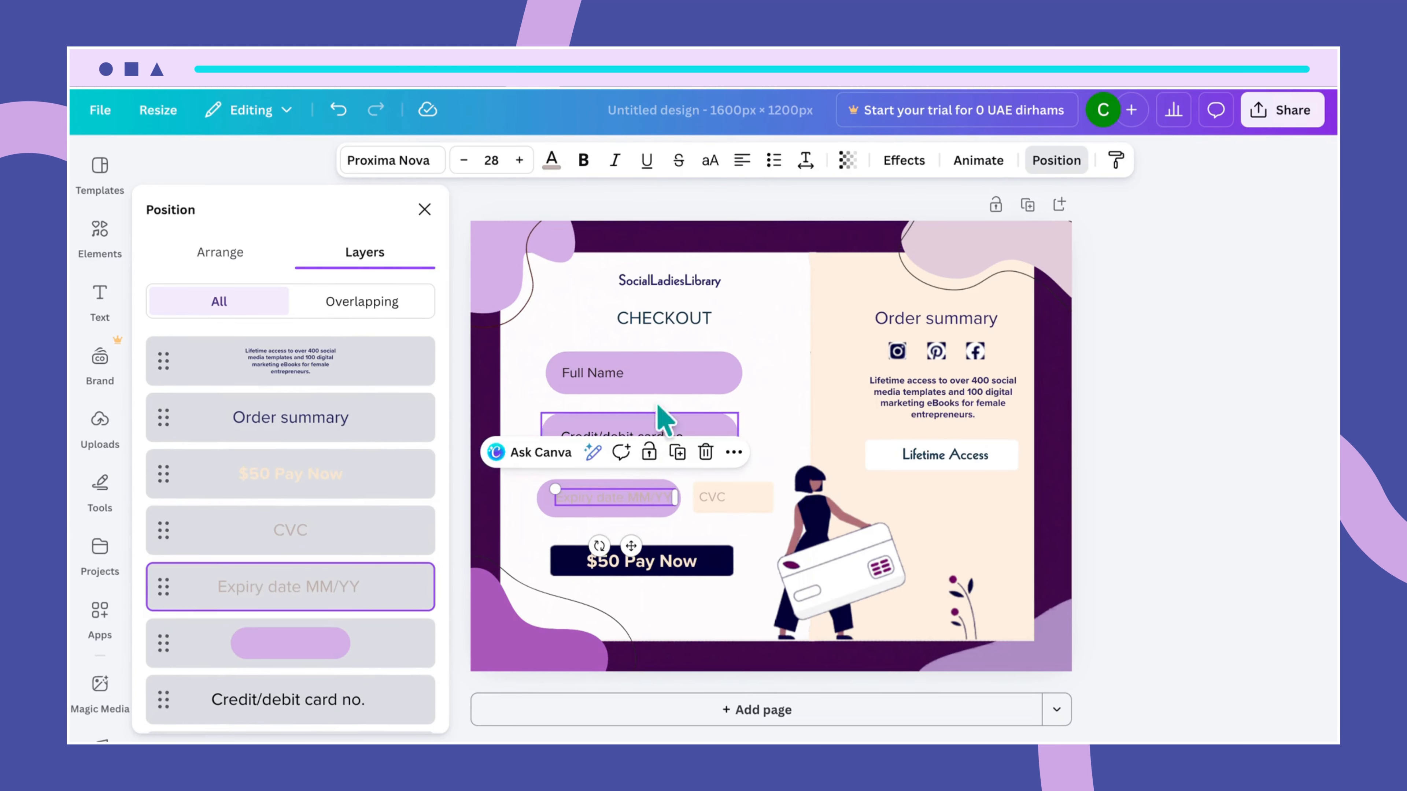
Step: Set the "Expiry date MM/YY" text color to black and nudge the text slightly left on its purple bar
left_click(551, 160)
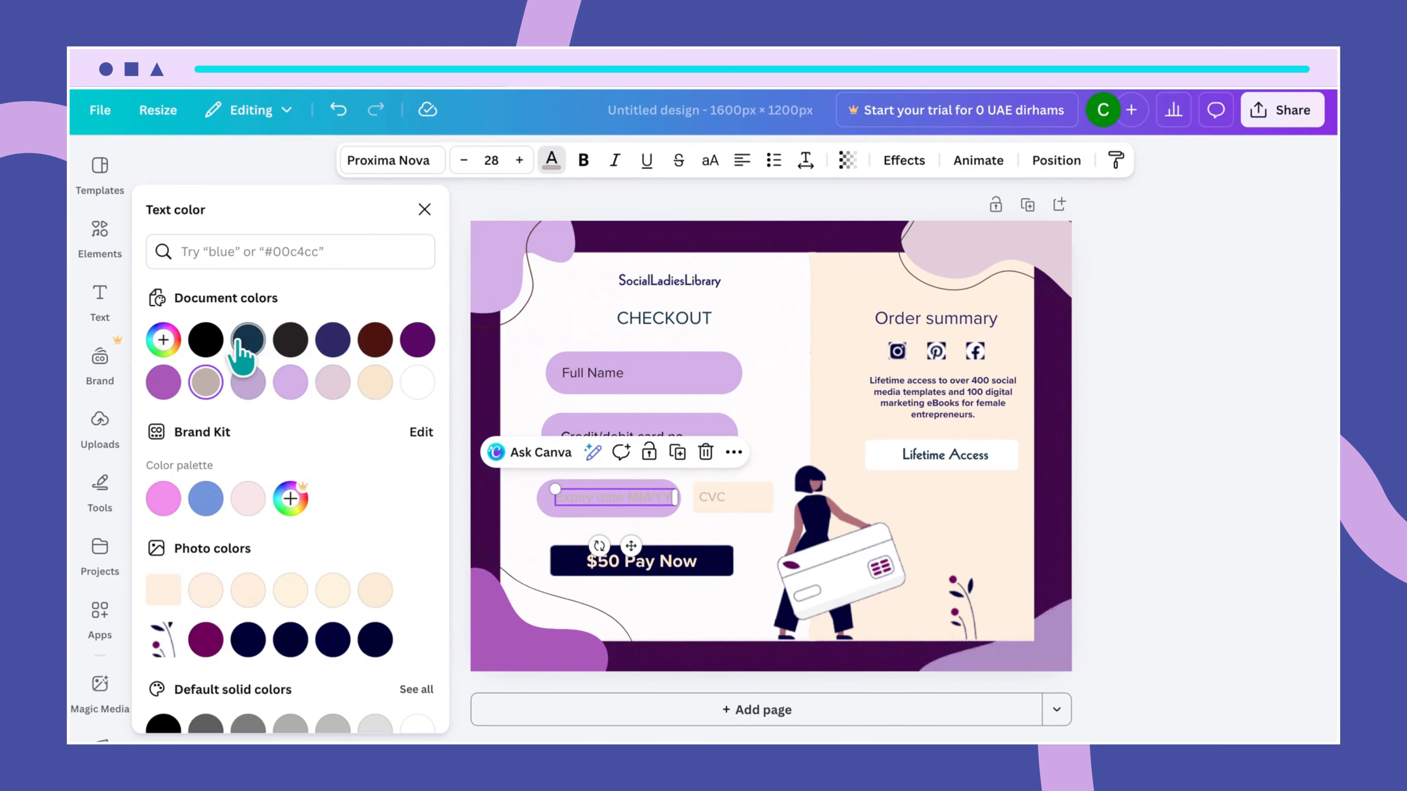
left_click(204, 341)
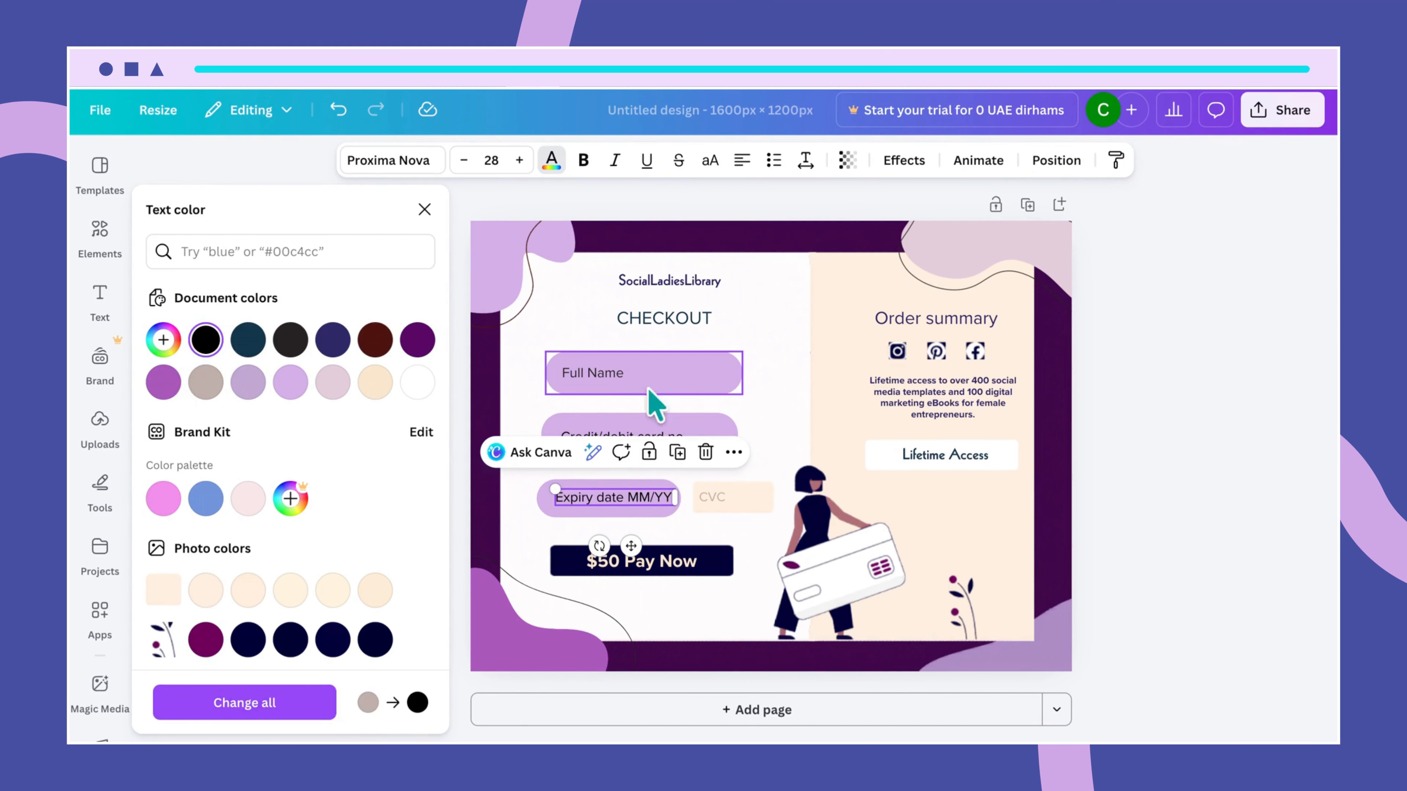
left_click(741, 396)
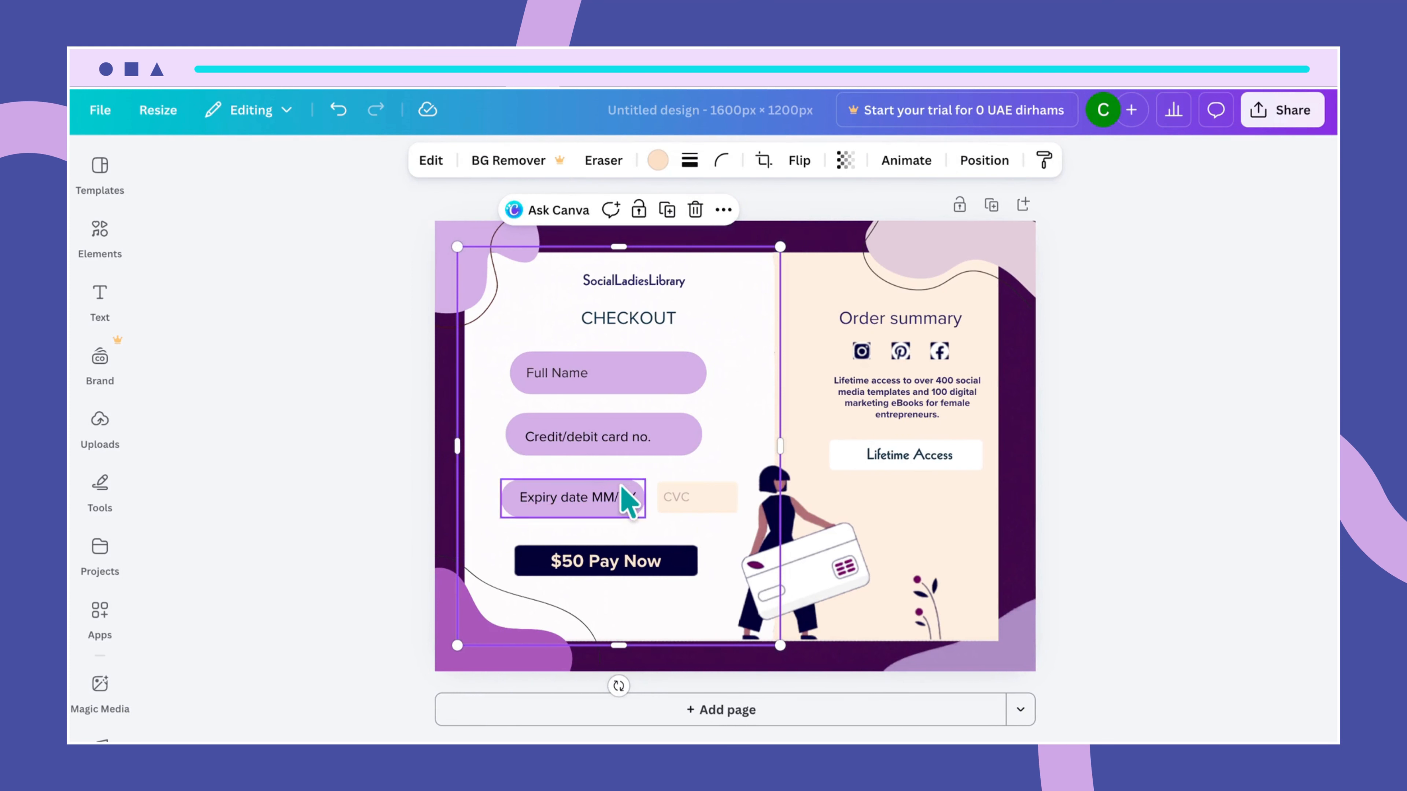
left_click(626, 504)
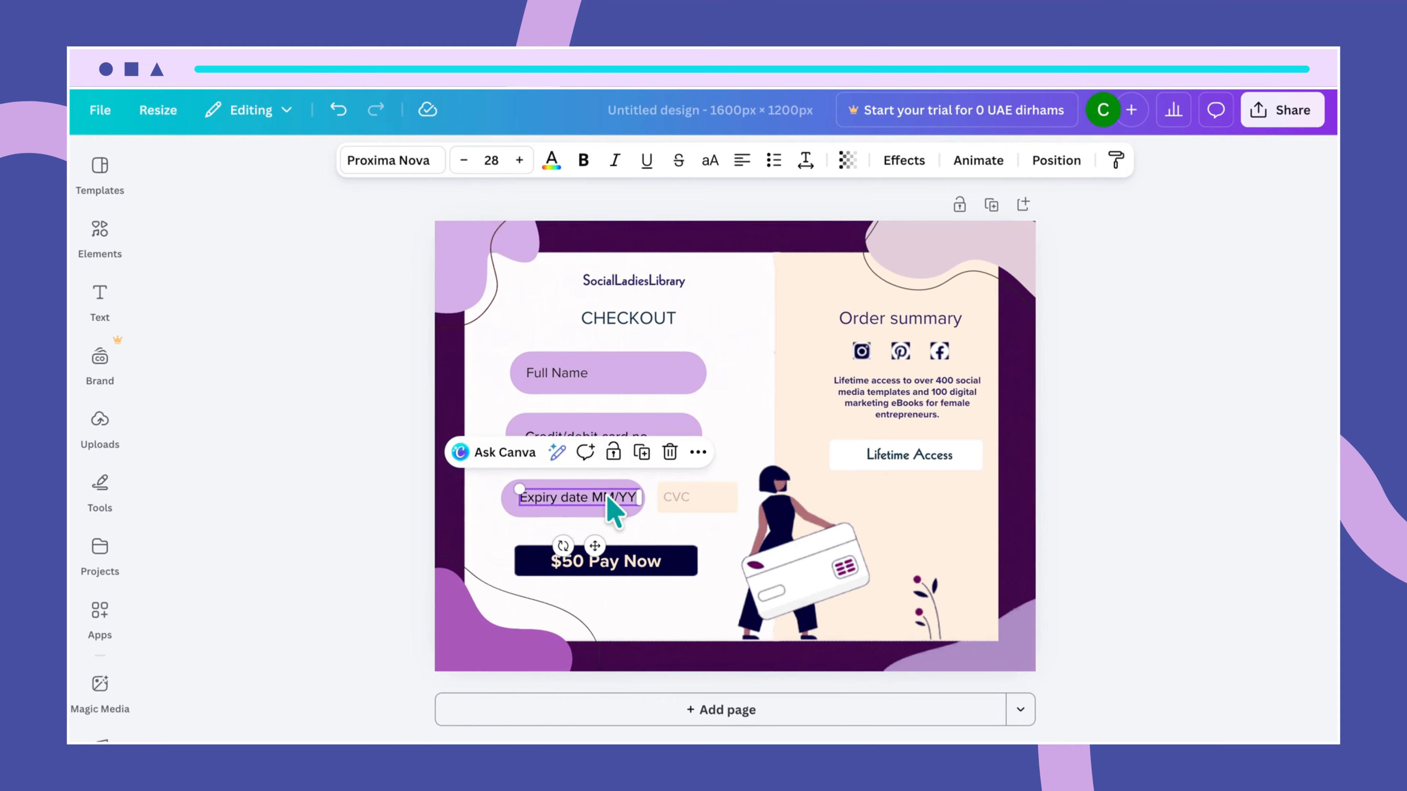
left_click_drag(608, 496, 600, 496)
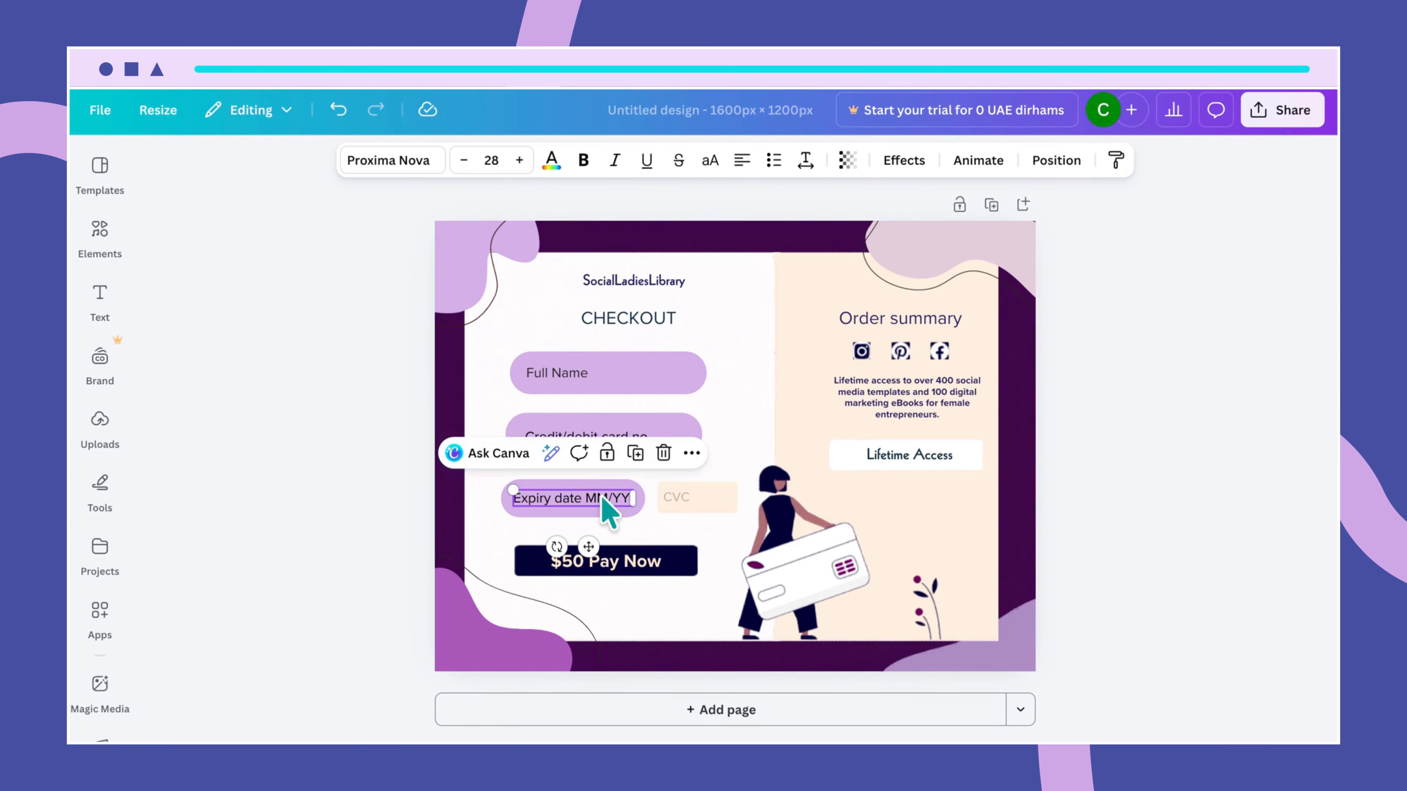
left_click(742, 463)
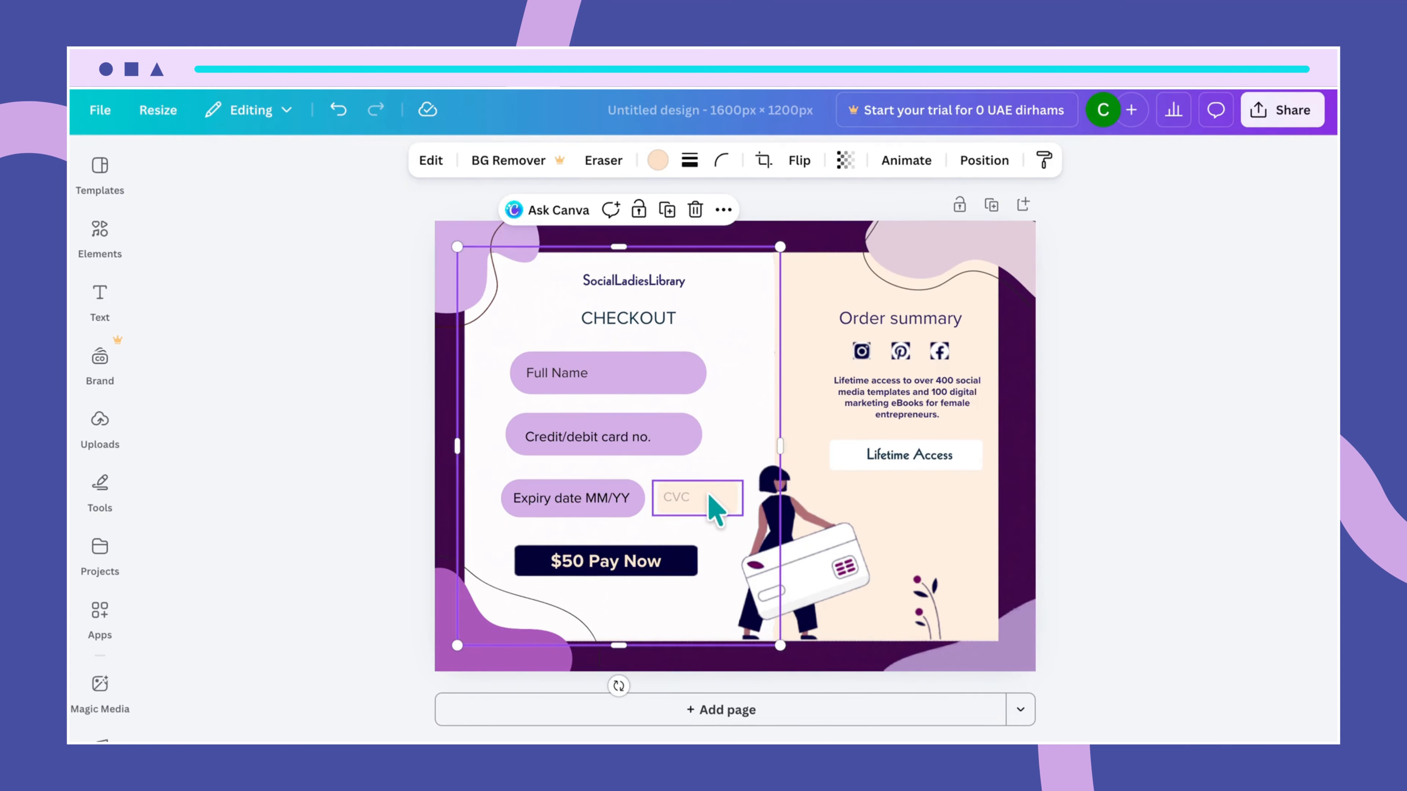
Step: Duplicate the expiry date bar, shrink the copy, and place it over the cream "CVC" field
left_click(711, 507)
left_click(574, 498)
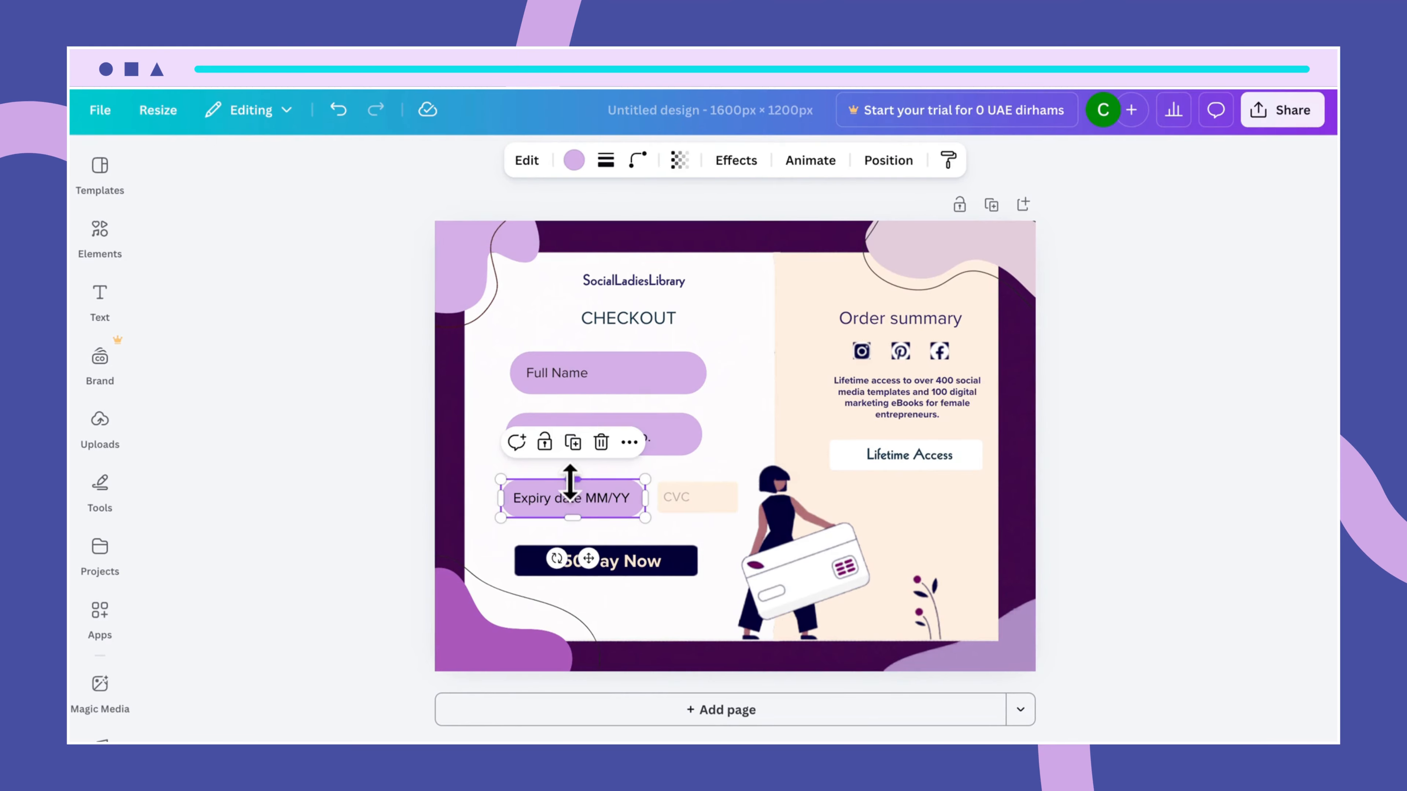
key("ctrl+d")
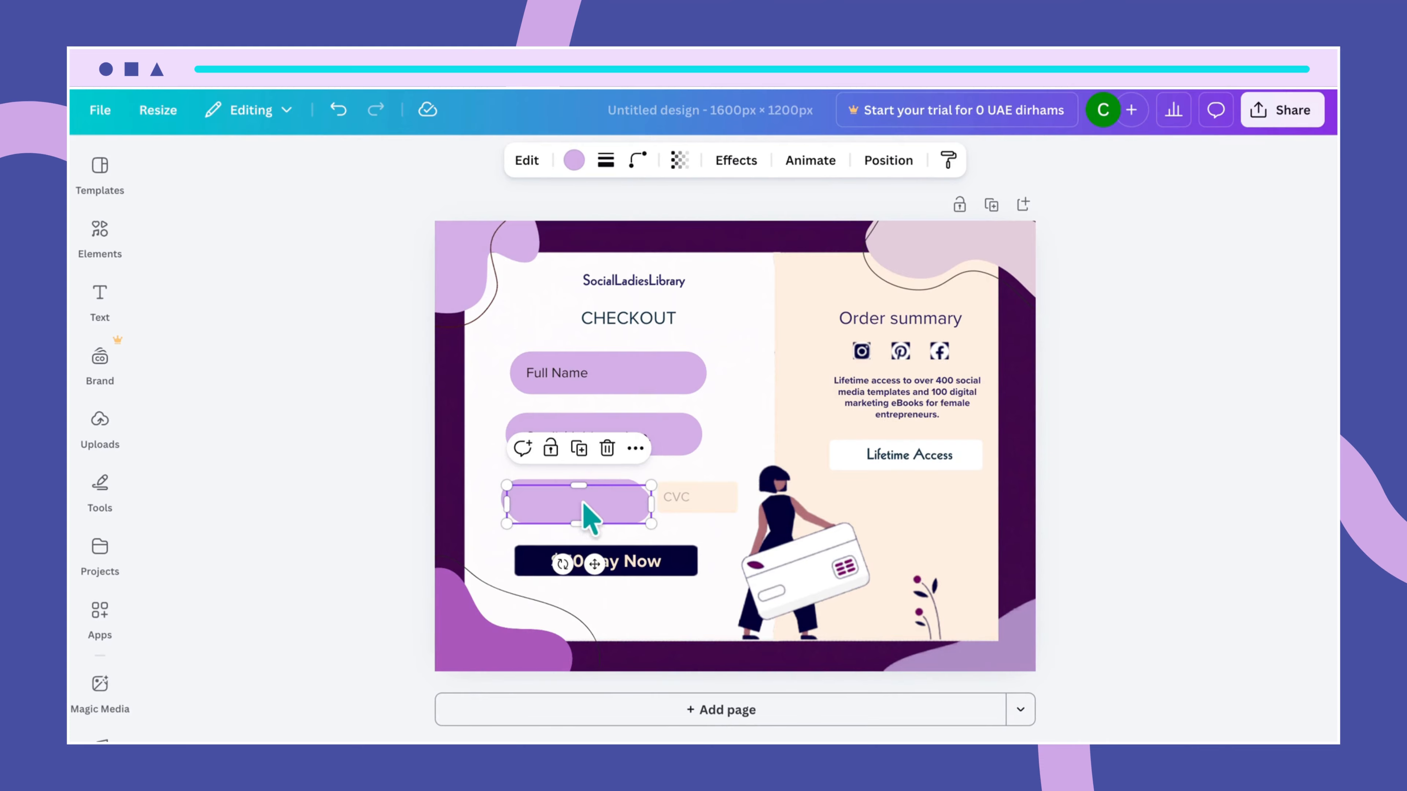
left_click_drag(594, 502, 680, 489)
left_click(860, 459)
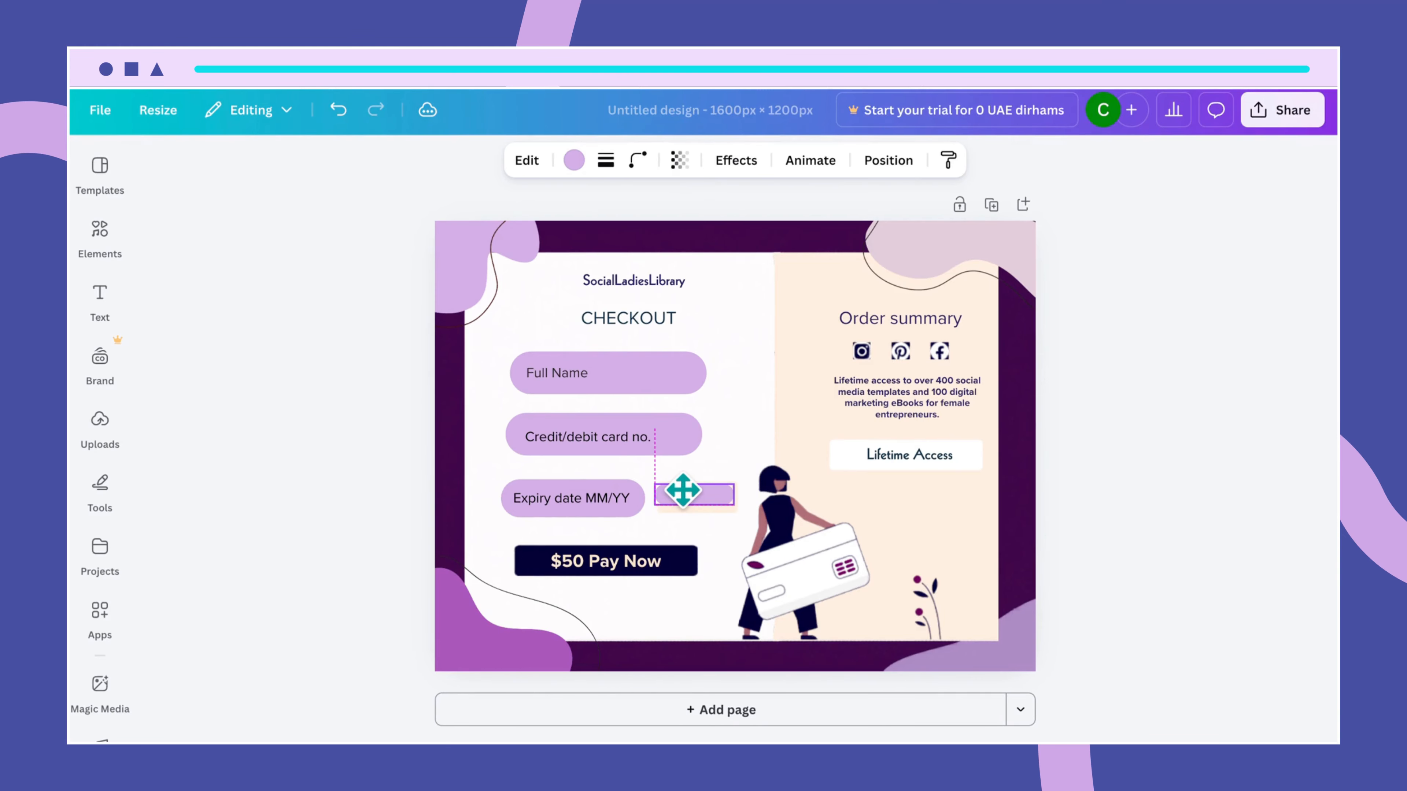
left_click_drag(682, 490, 684, 491)
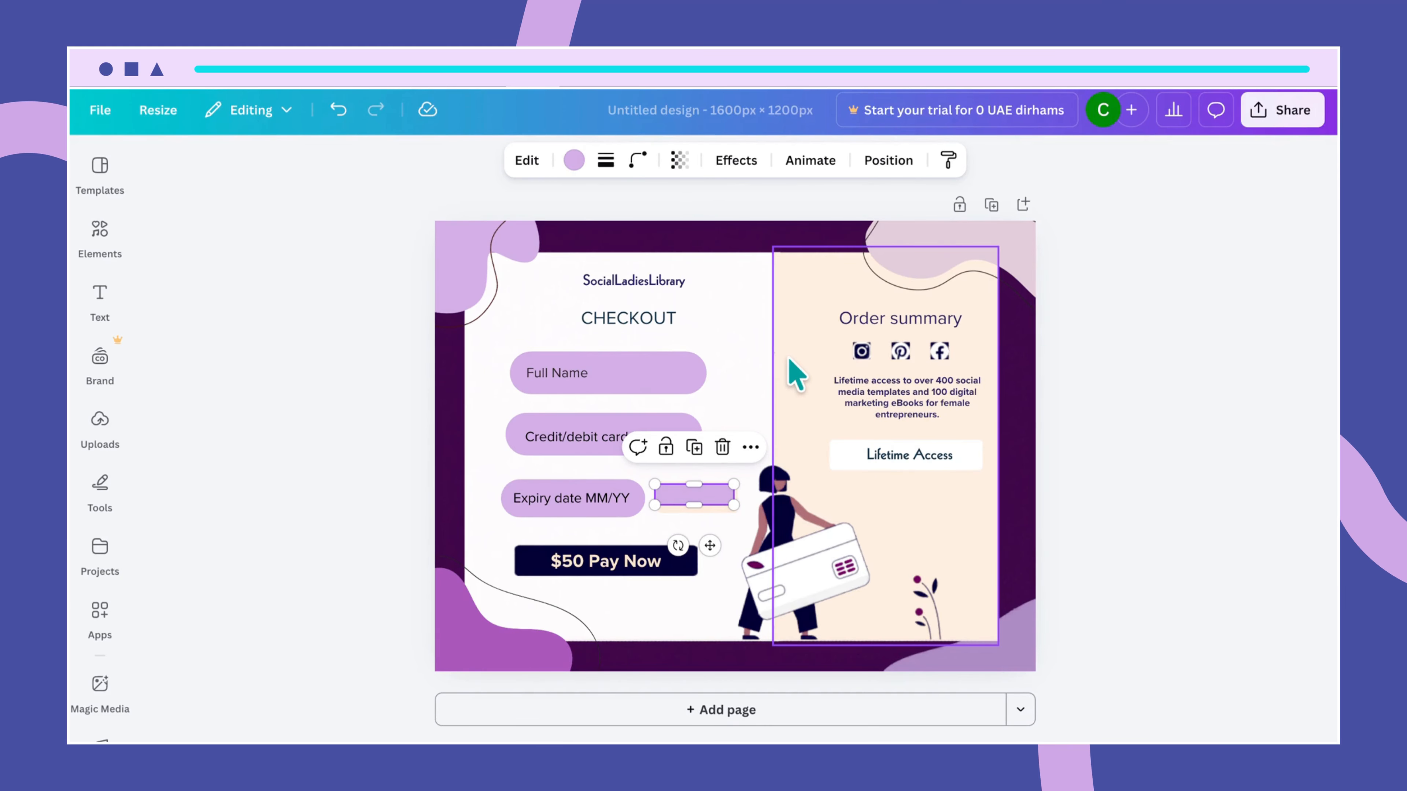
Step: Delete the original cream box behind the small purple CVC bar
scroll(795, 372, "up", 5)
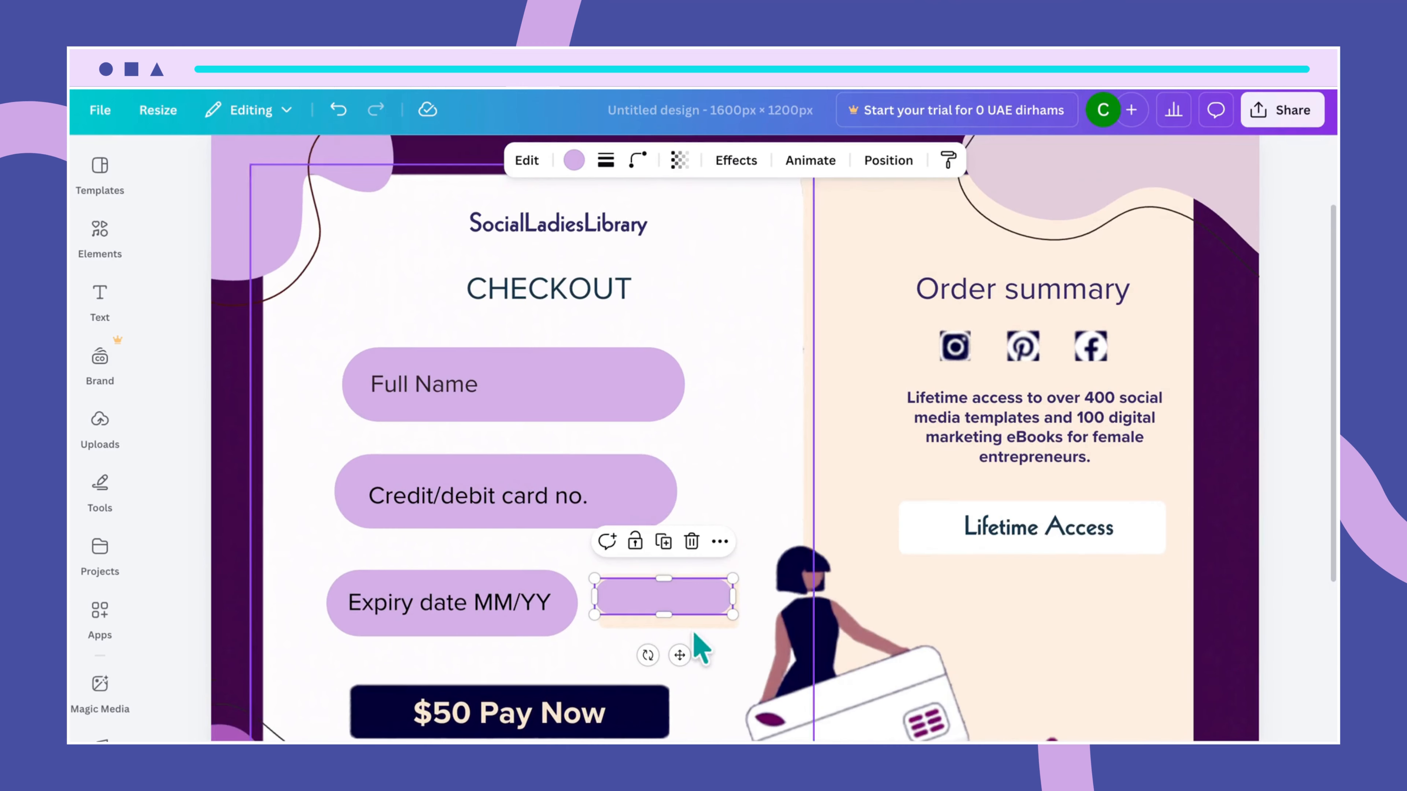
left_click(703, 628)
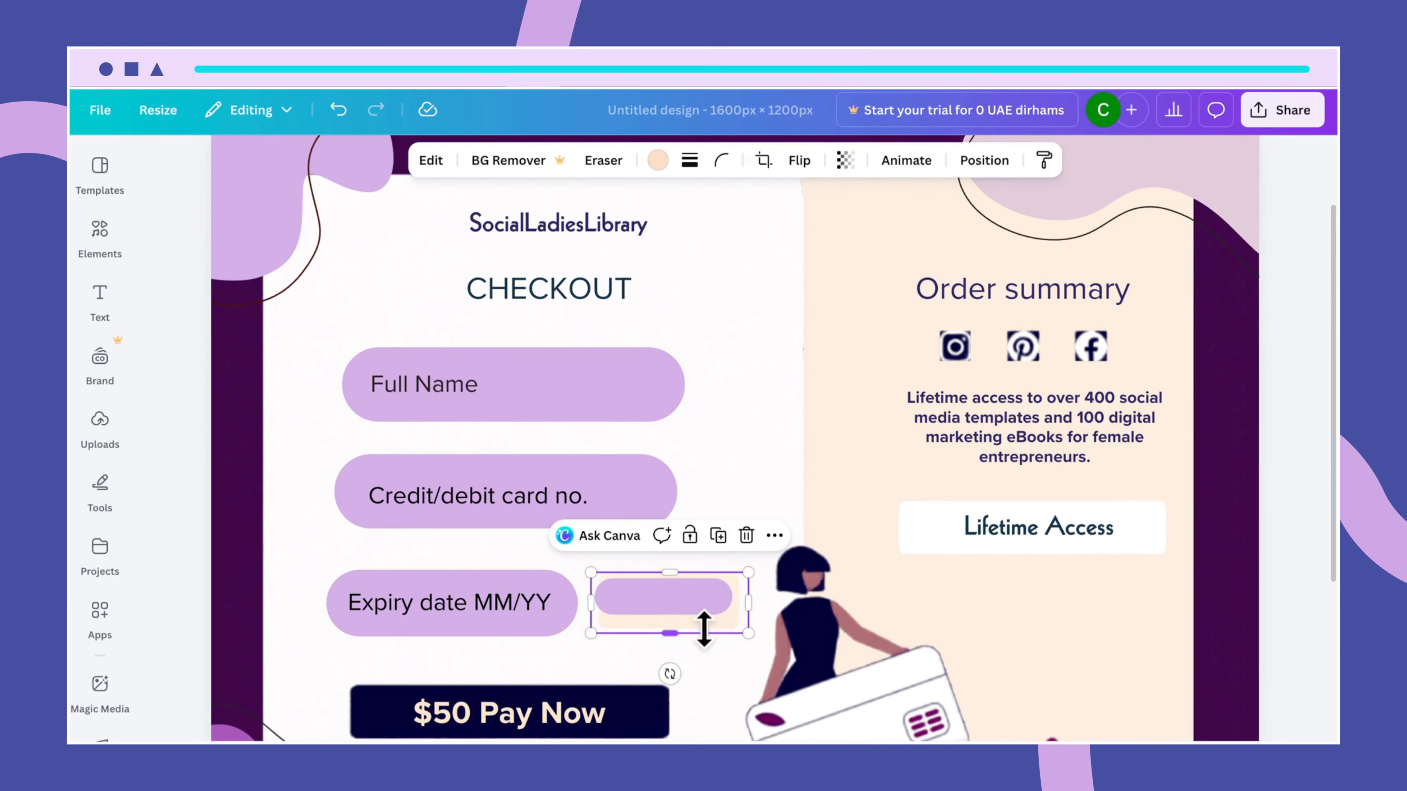
key("Delete")
Step: Enlarge the small purple CVC bar and position it beside the expiry date bar, in line with it
left_click(698, 610)
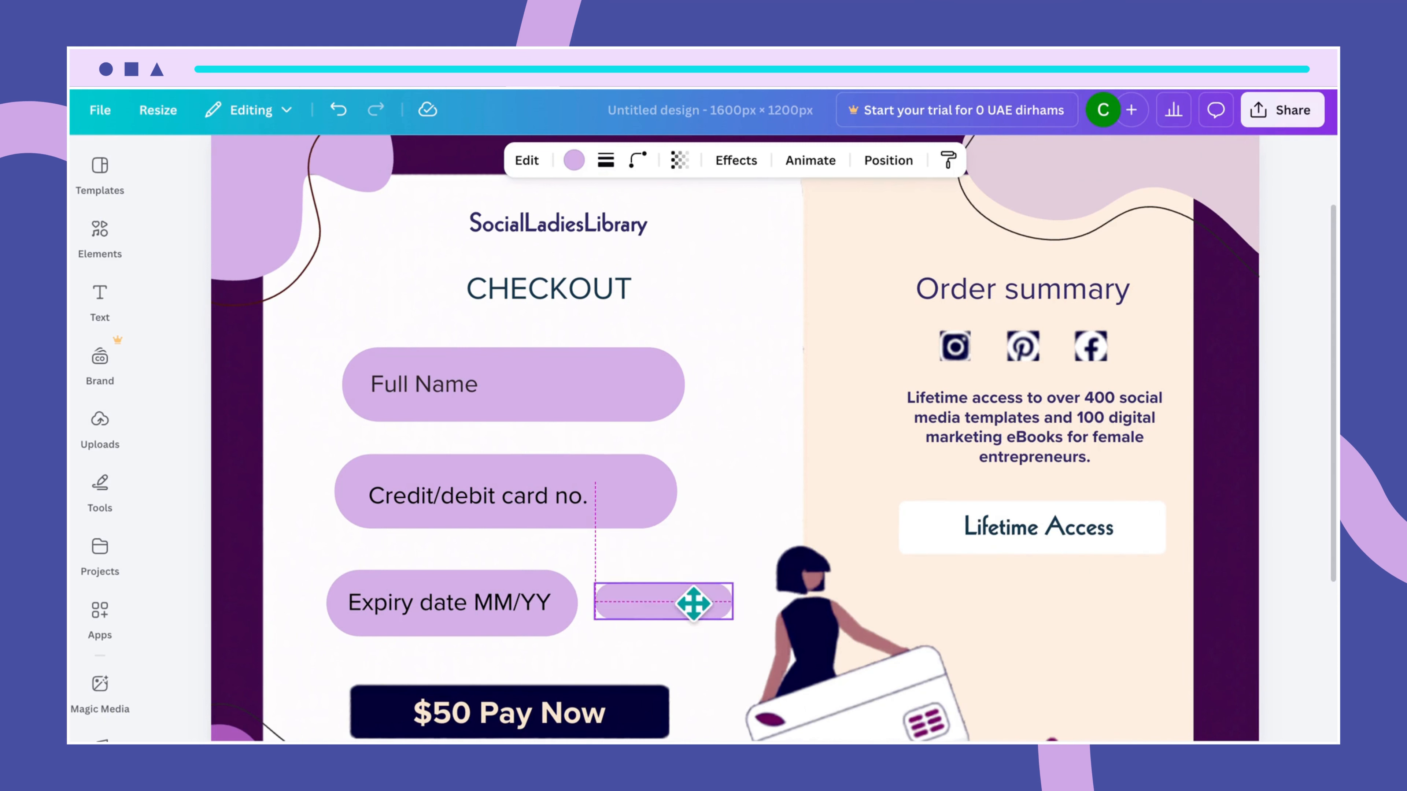
left_click_drag(736, 589, 692, 612)
left_click_drag(591, 580, 583, 577)
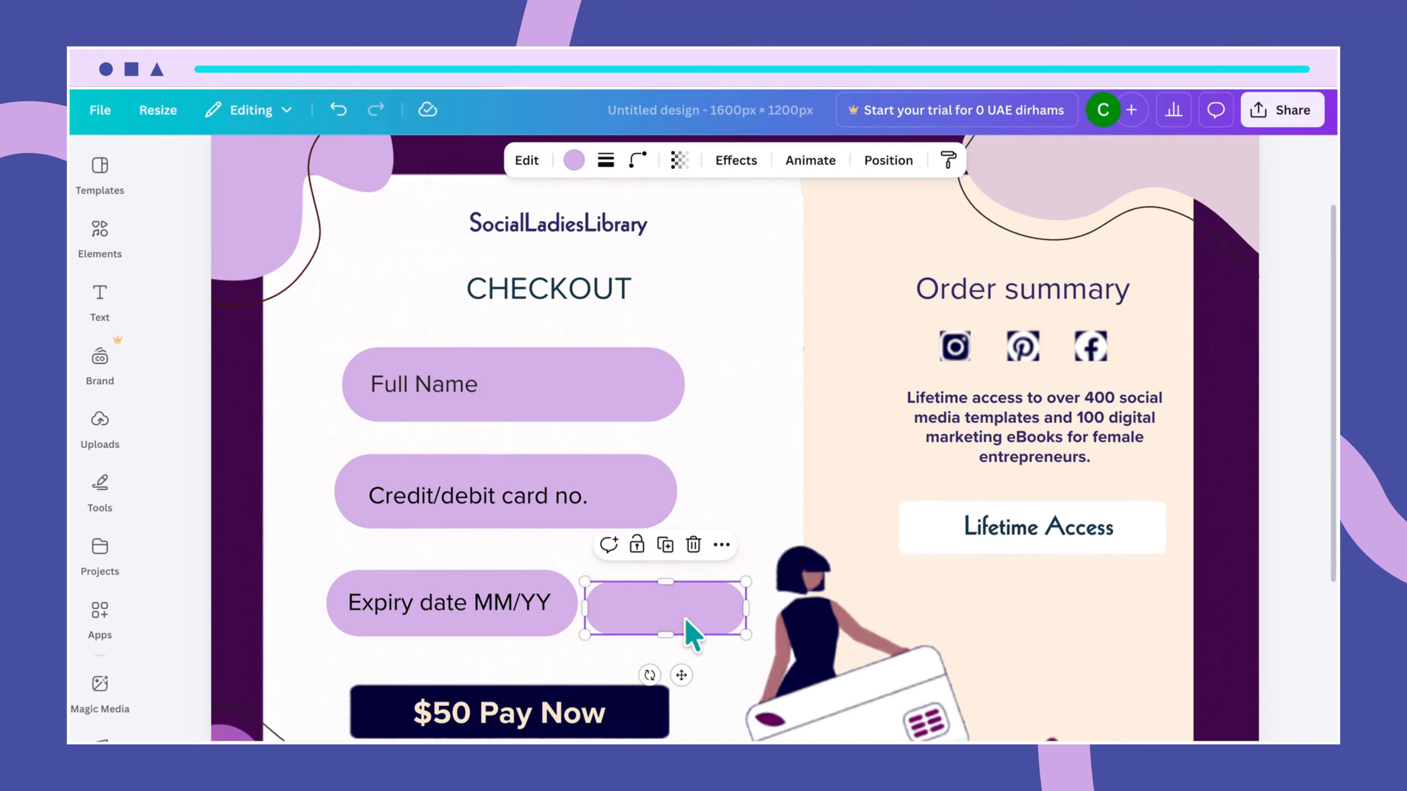
left_click_drag(686, 621, 688, 620)
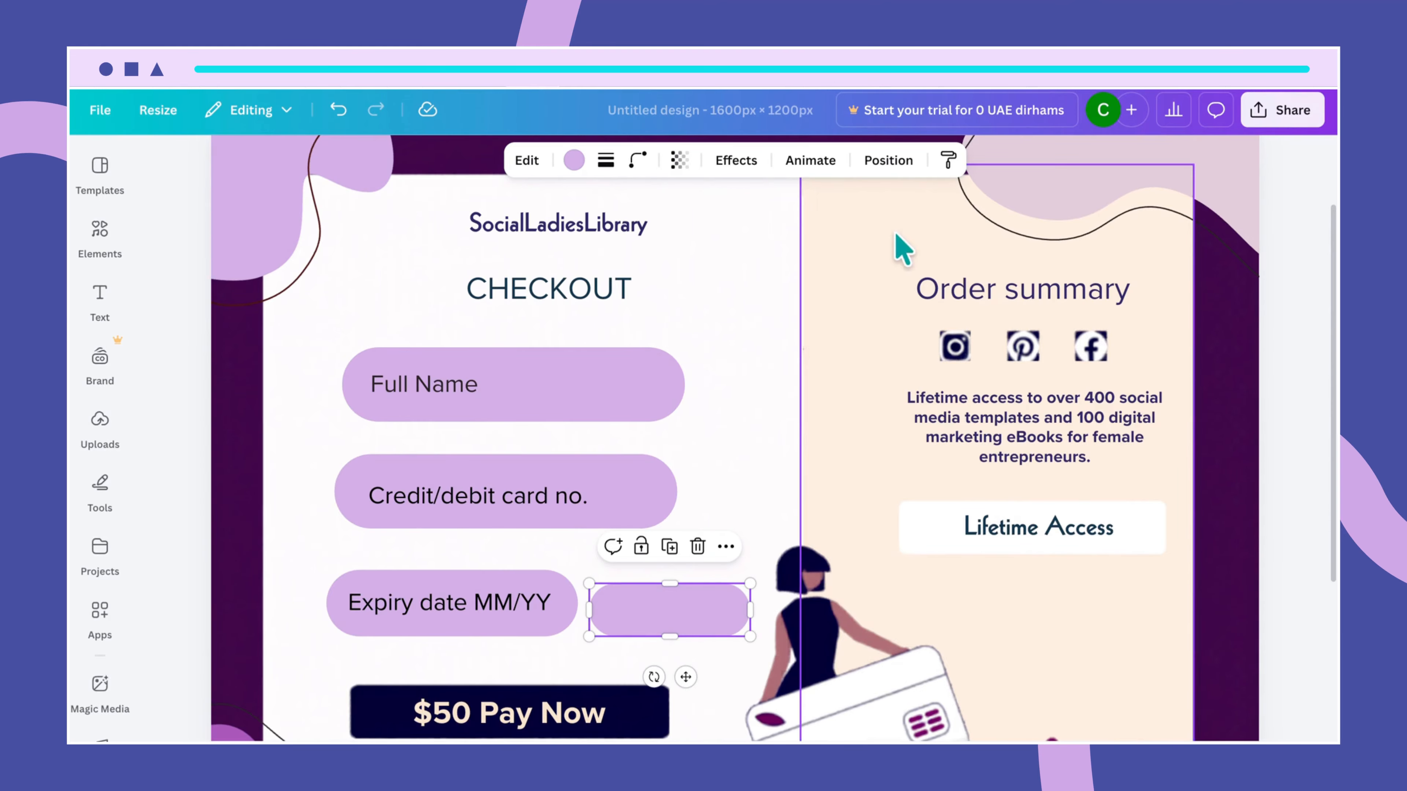
Step: Look through the design's layers for the field boxes and the "CVC" text, with the small purple bar selected at the end
left_click(888, 162)
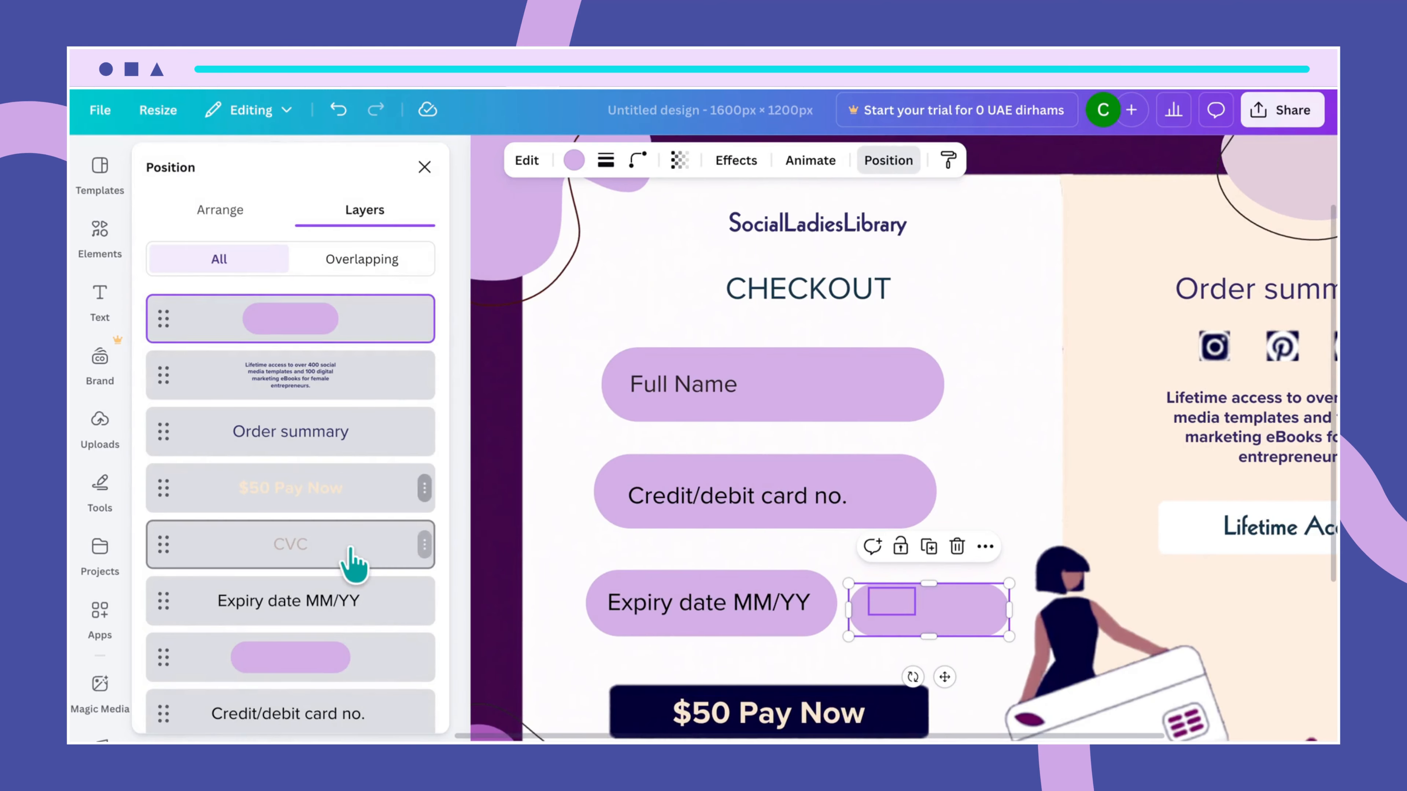
scroll(353, 566, "down", 3)
scroll(353, 565, "down", 10)
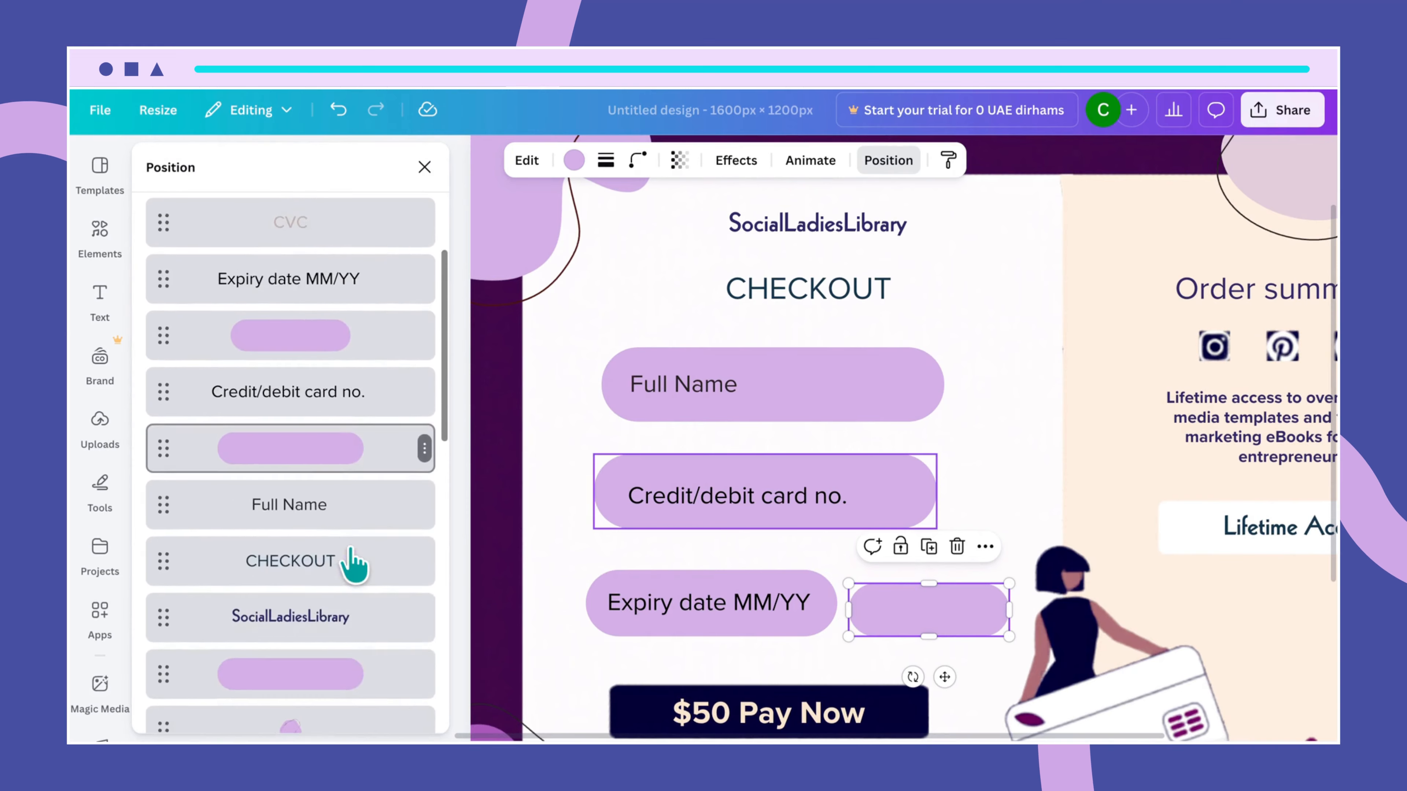
scroll(353, 565, "down", 4)
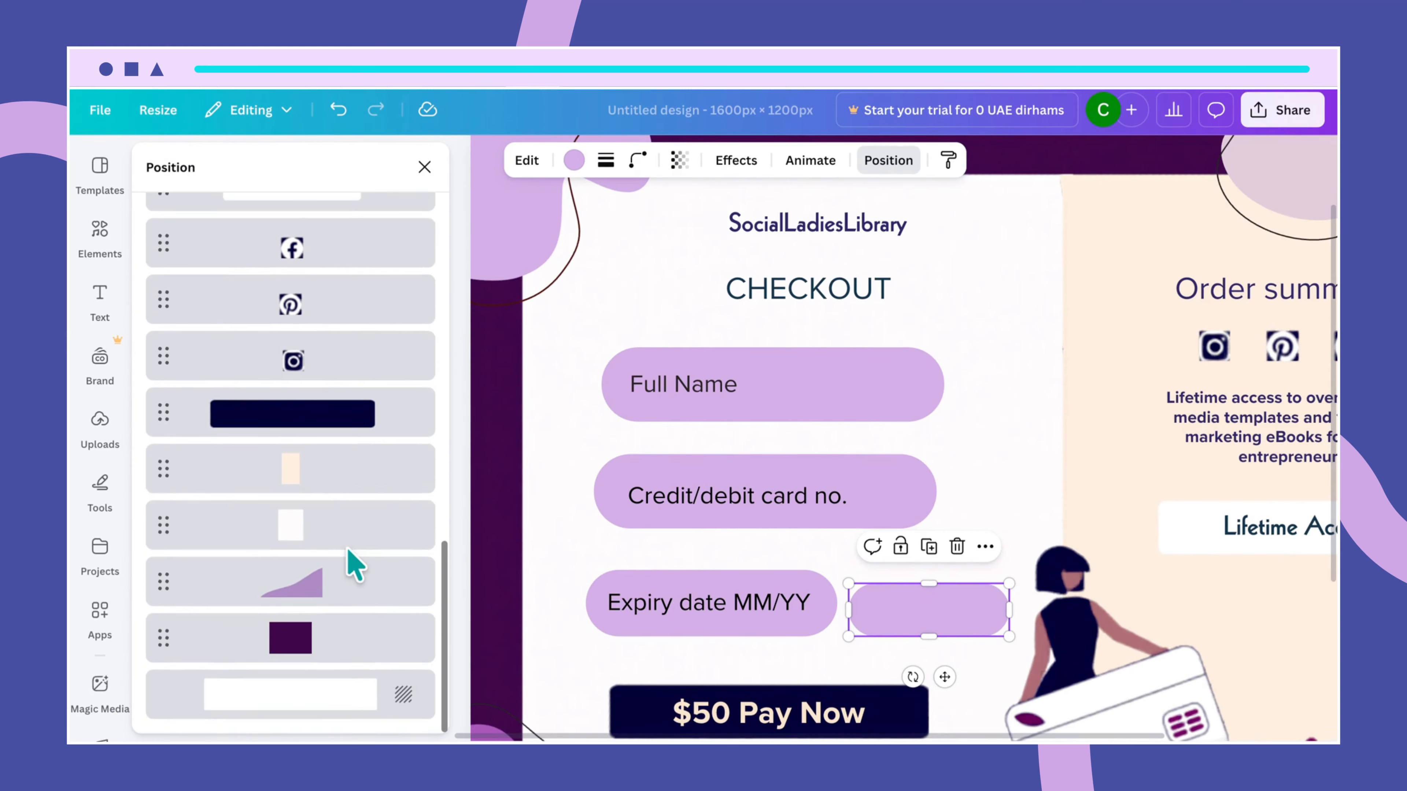
left_click(330, 497)
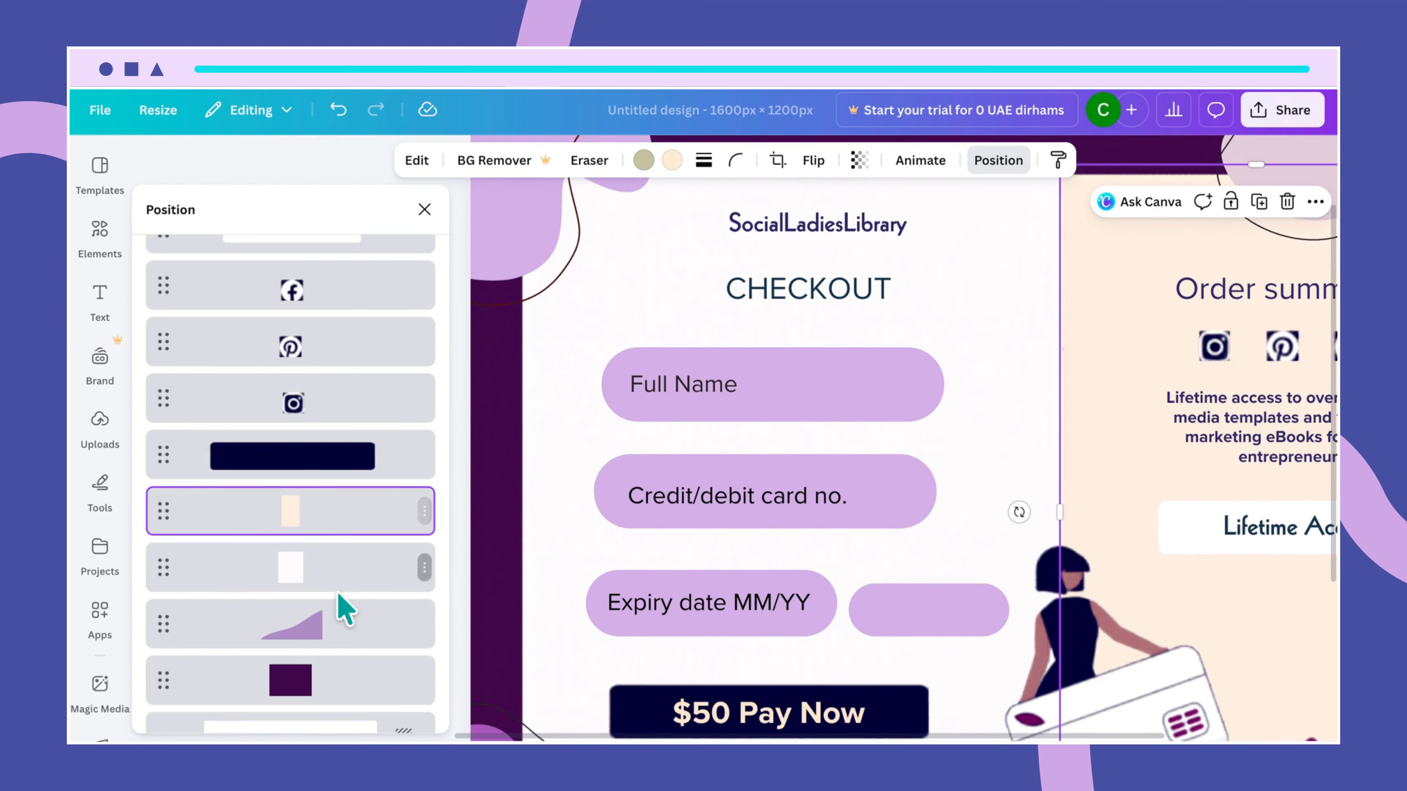
scroll(346, 605, "down", 1)
scroll(345, 607, "up", 8)
scroll(345, 610, "up", 2)
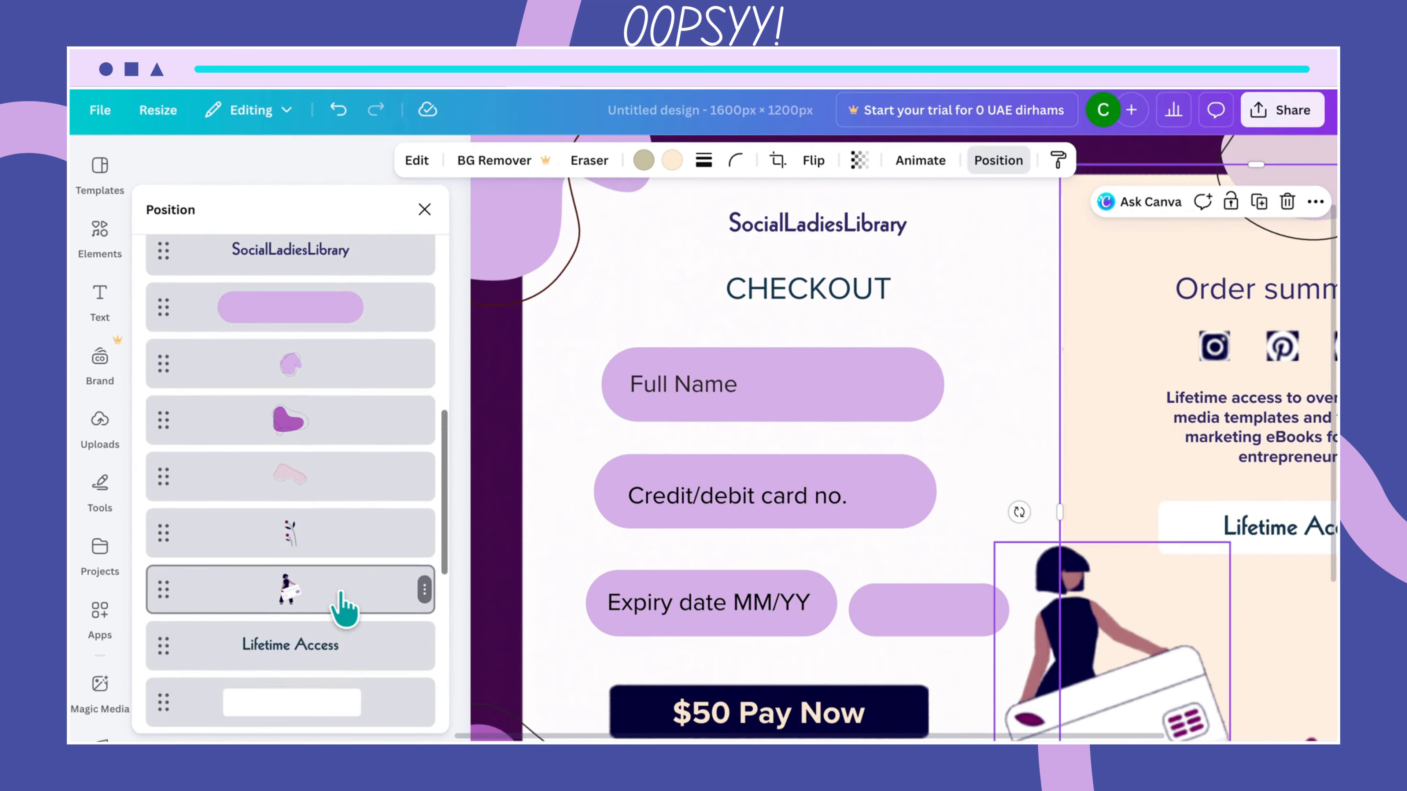
scroll(344, 608, "up", 15)
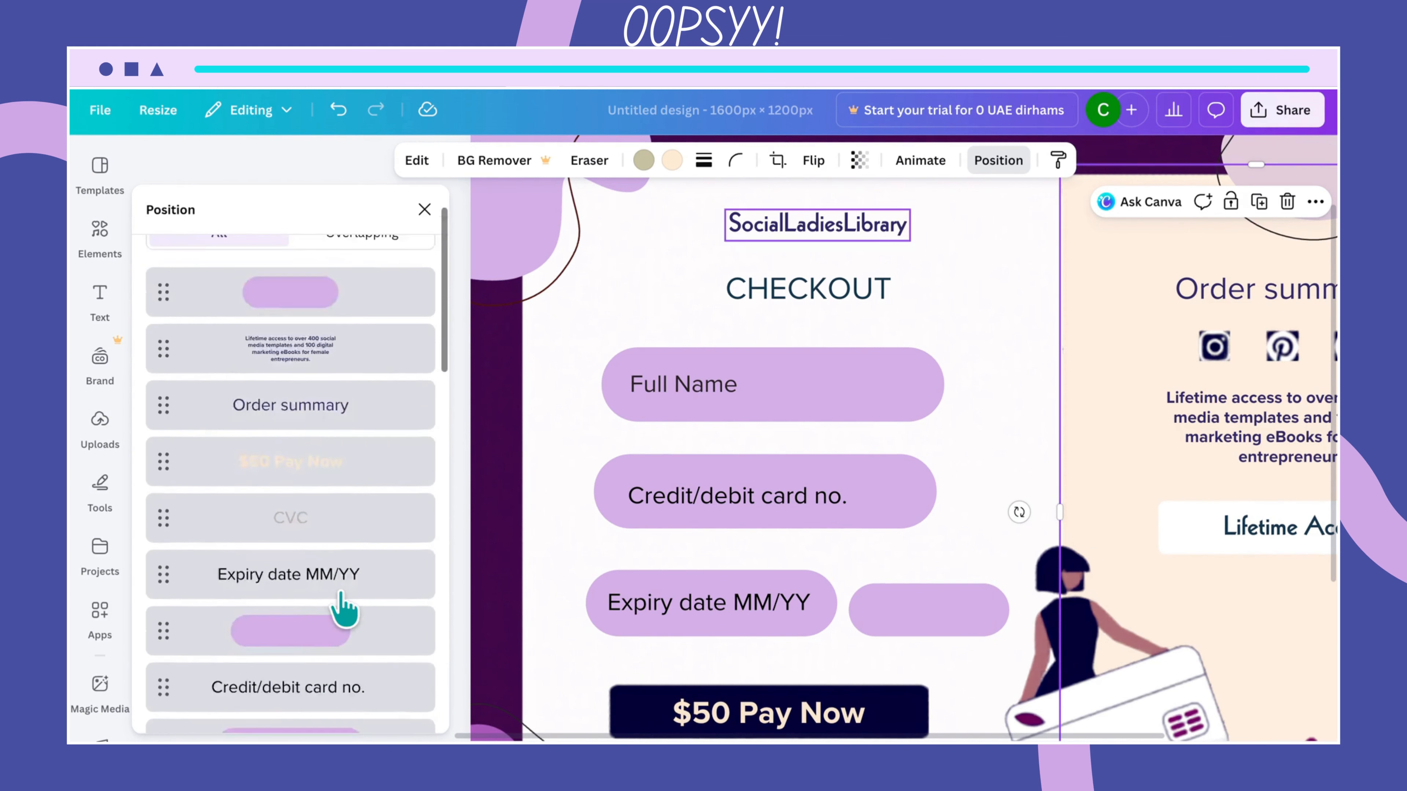
scroll(345, 608, "down", 6)
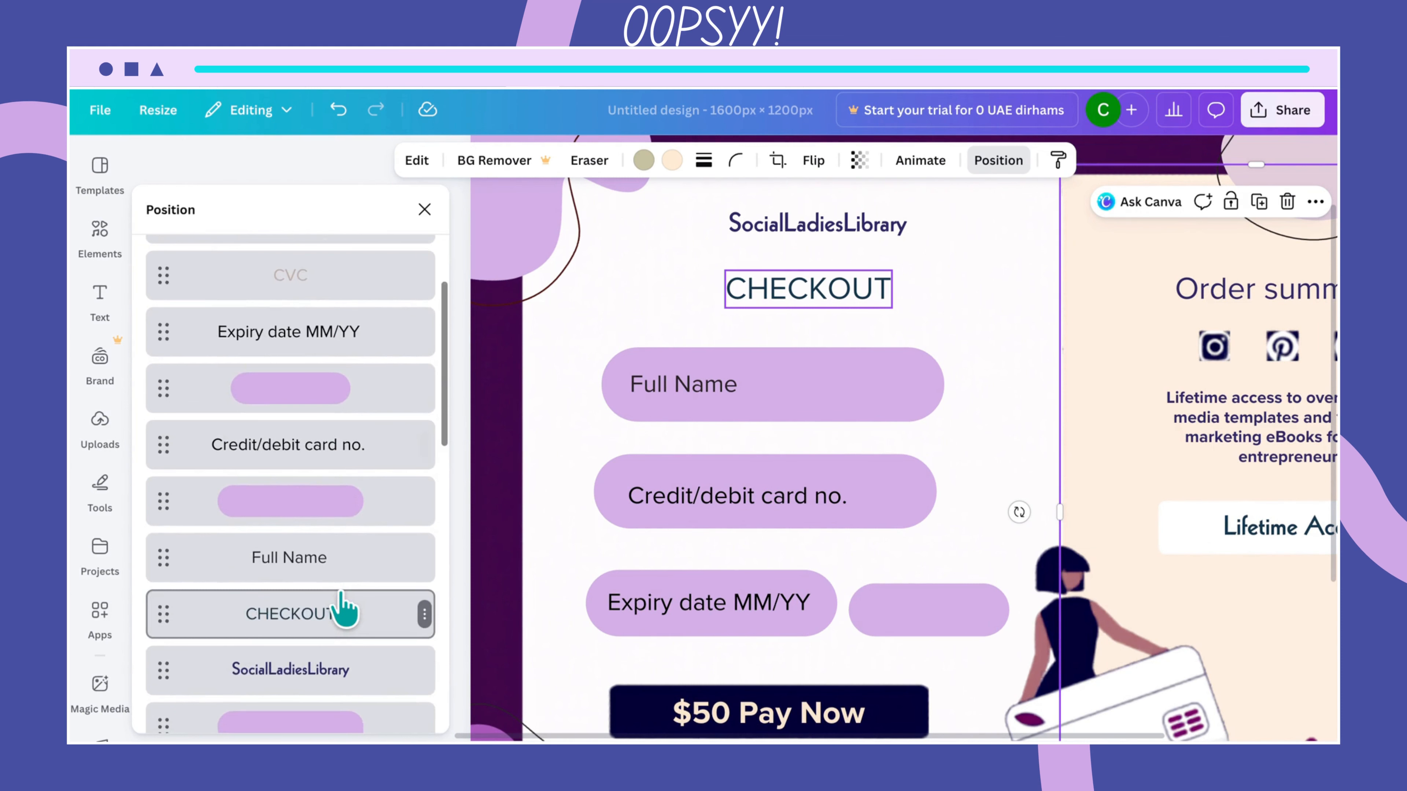
scroll(341, 593, "down", 1)
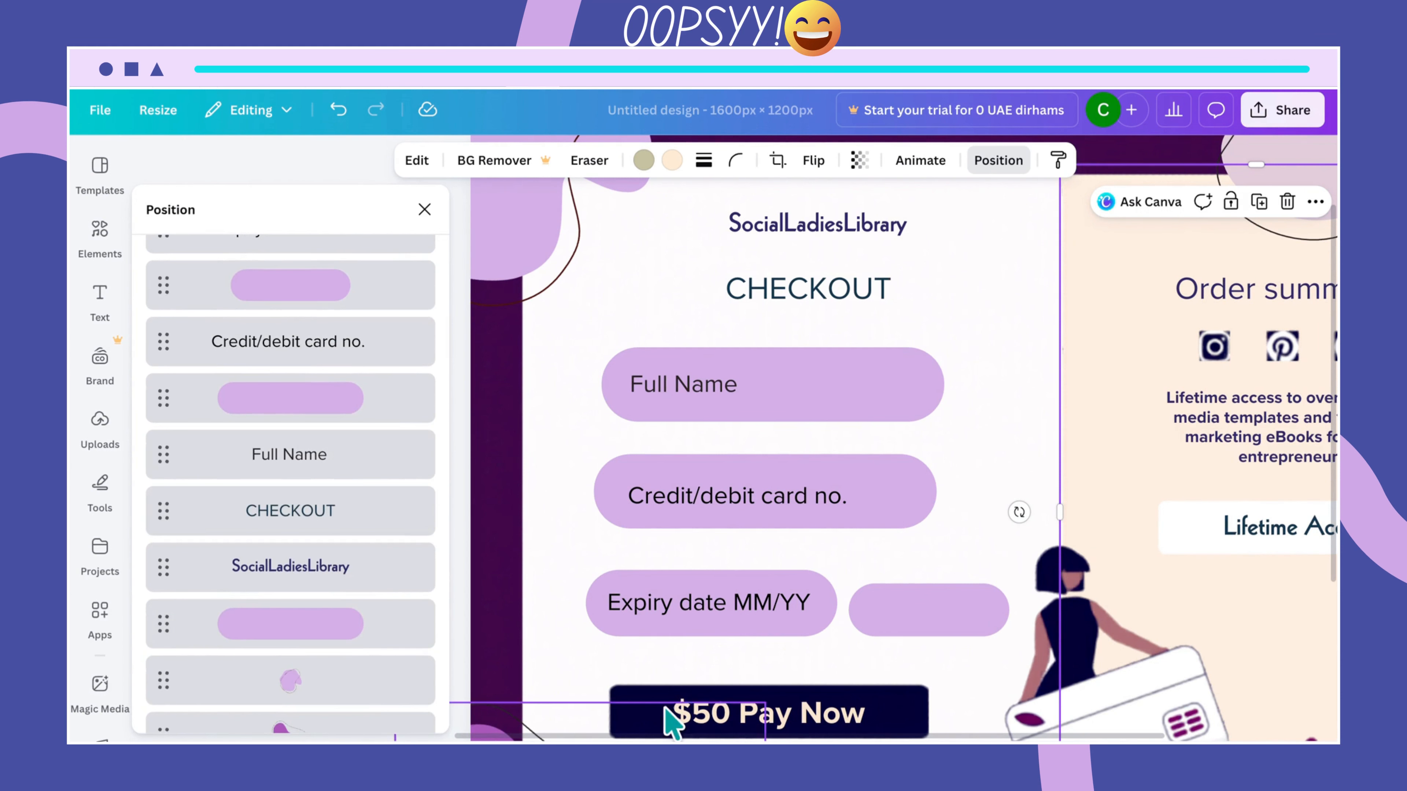
left_click(886, 632)
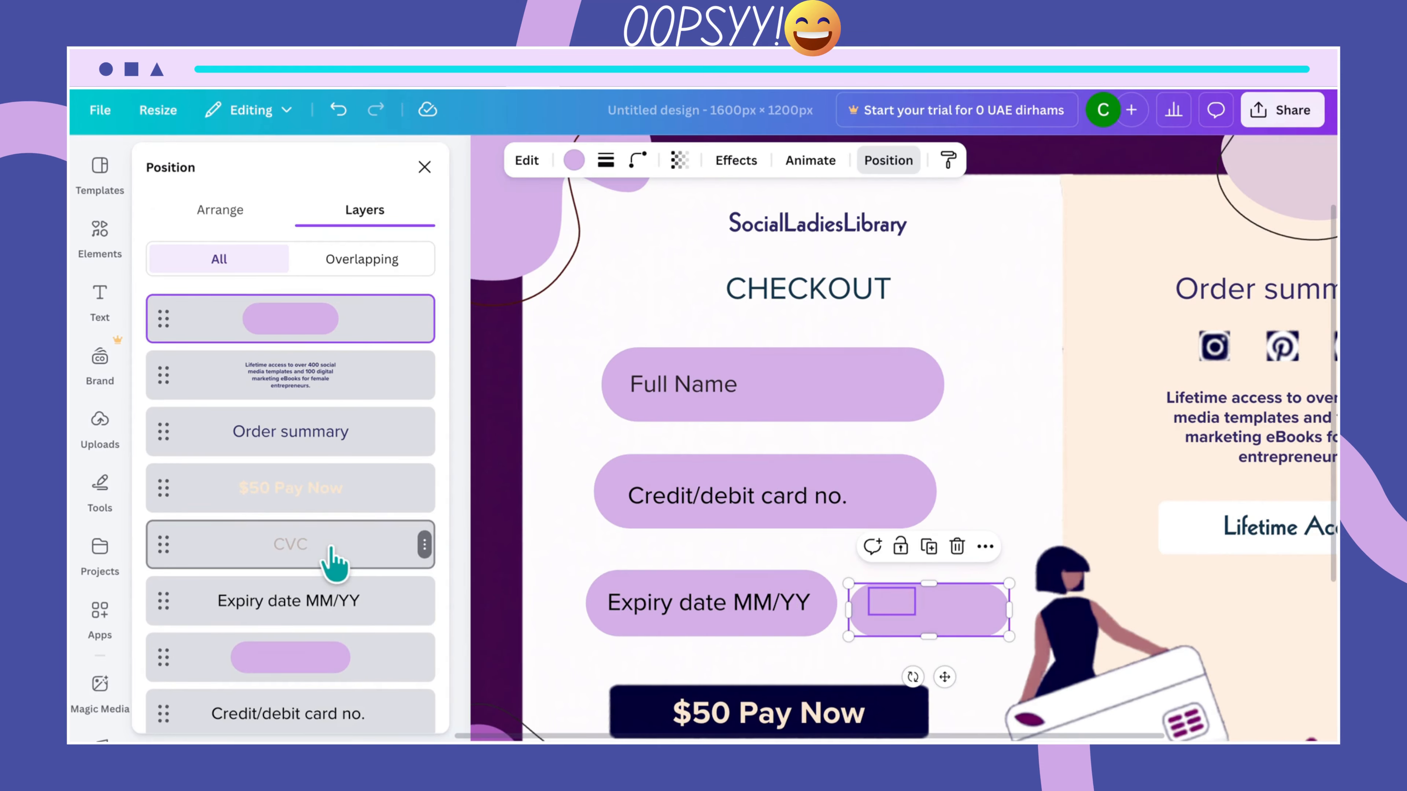
Step: Move the small purple bar's layer beneath the "CVC" text and shift the text slightly down inside the bar
left_click_drag(335, 562, 330, 298)
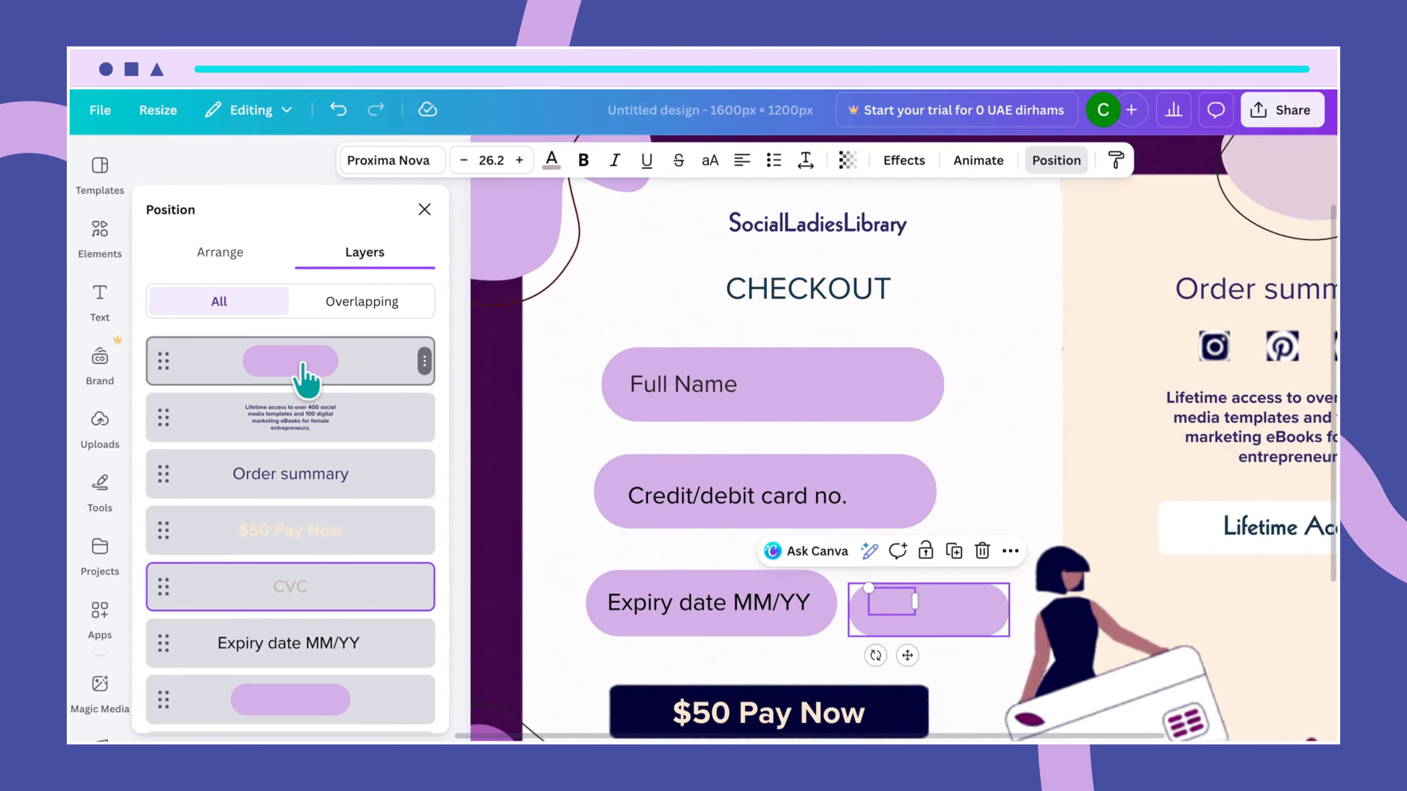
left_click_drag(305, 388, 307, 596)
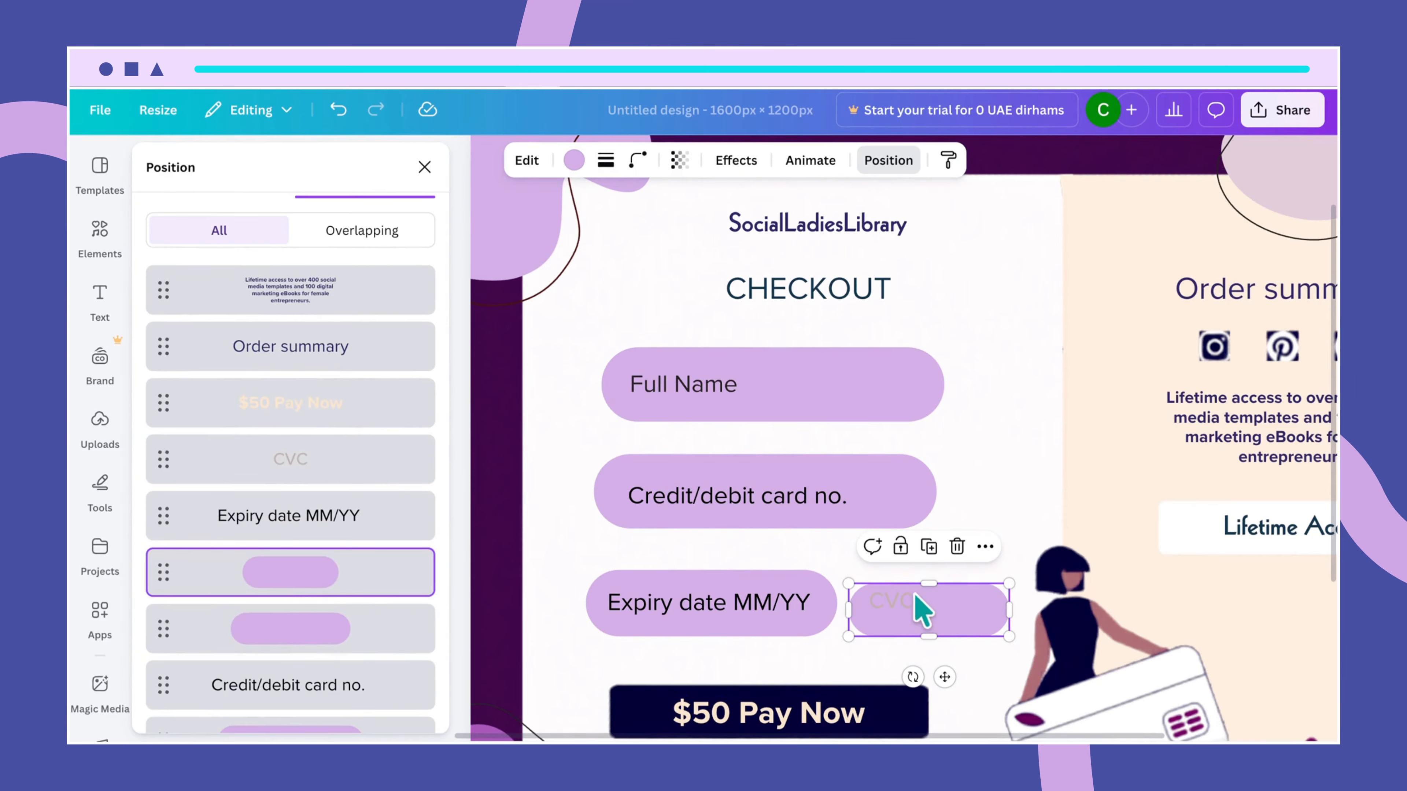
left_click(899, 606)
left_click_drag(900, 608, 903, 613)
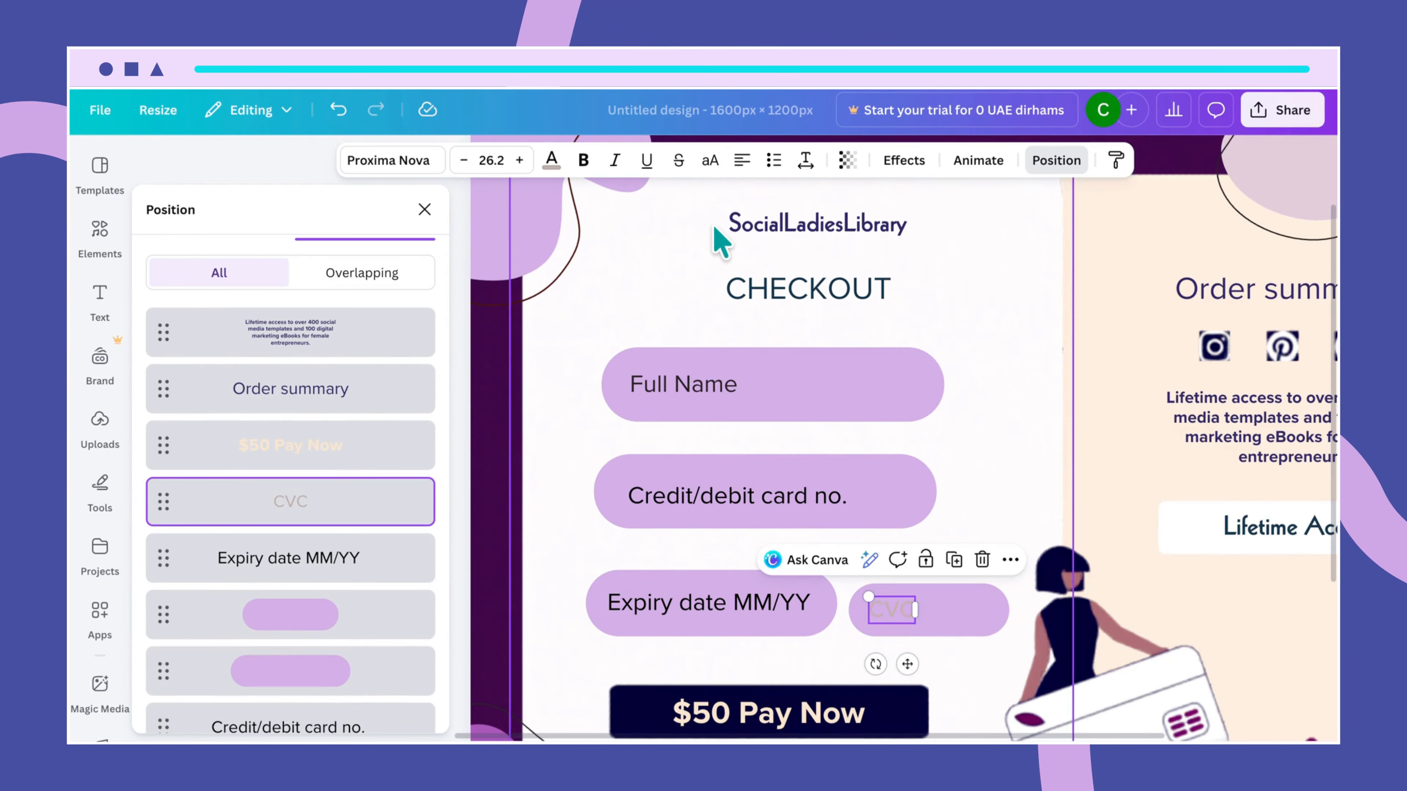
Step: Recolor the "CVC" text black
left_click(552, 162)
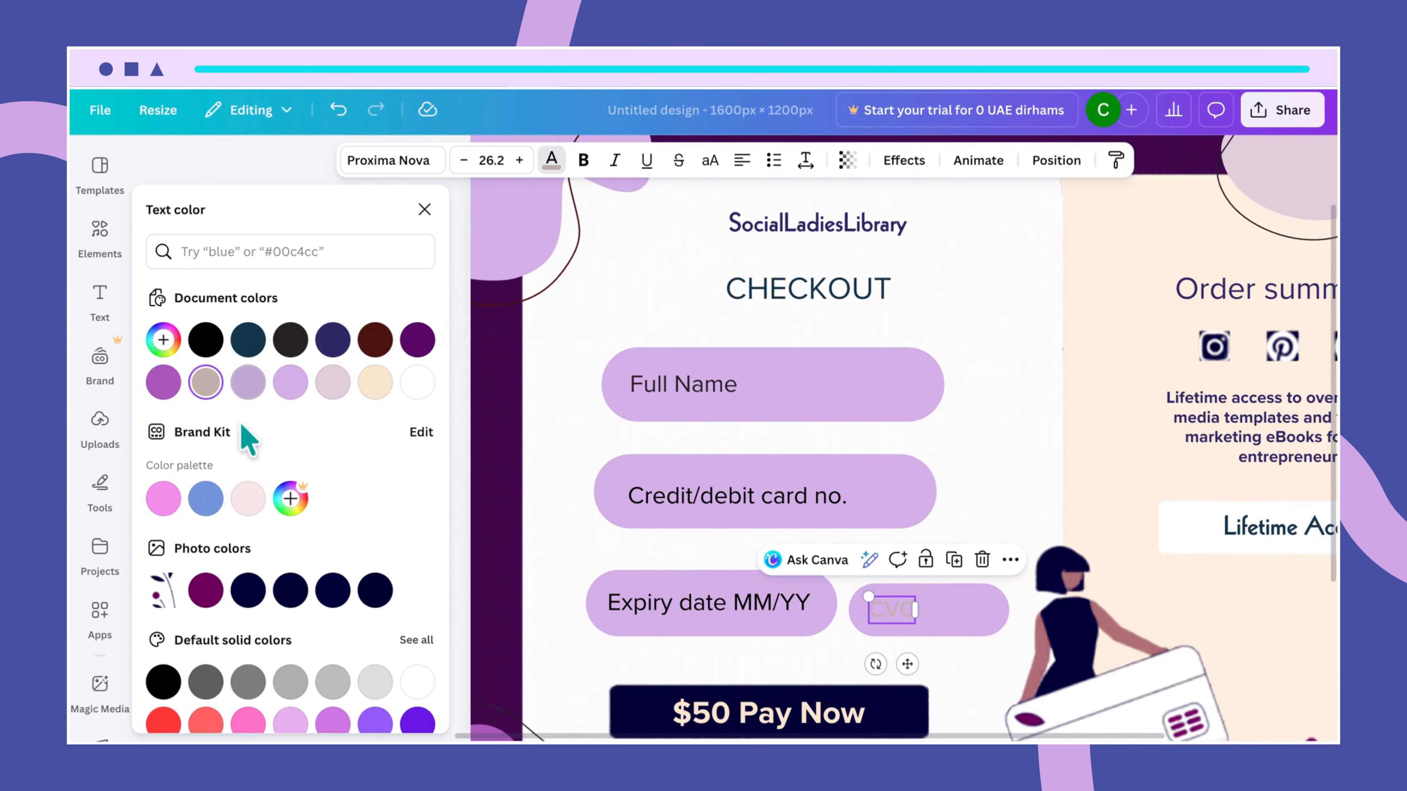
left_click(205, 339)
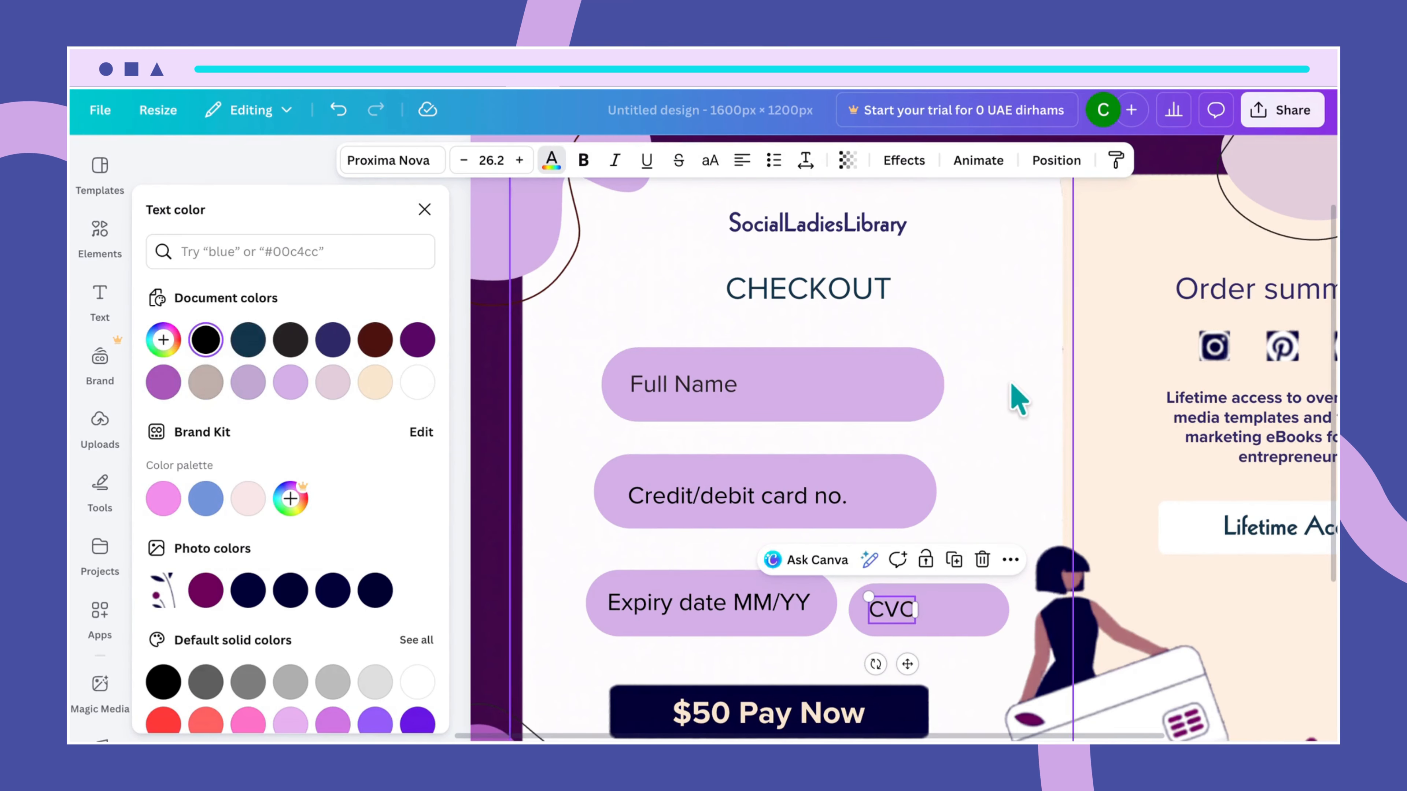
left_click(997, 400)
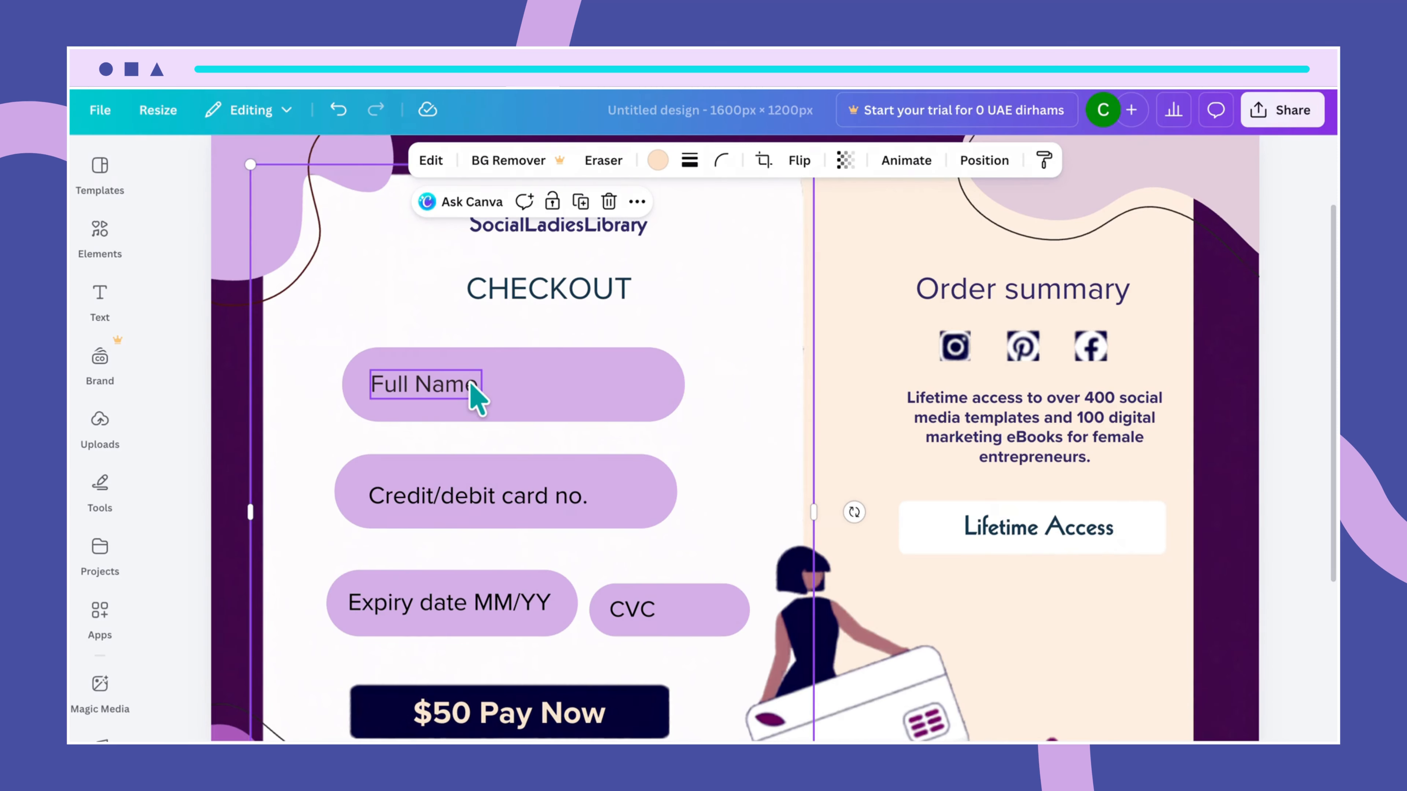
Step: Recolor the "Full Name" and "Credit/debit card no." labels white
left_click(475, 395)
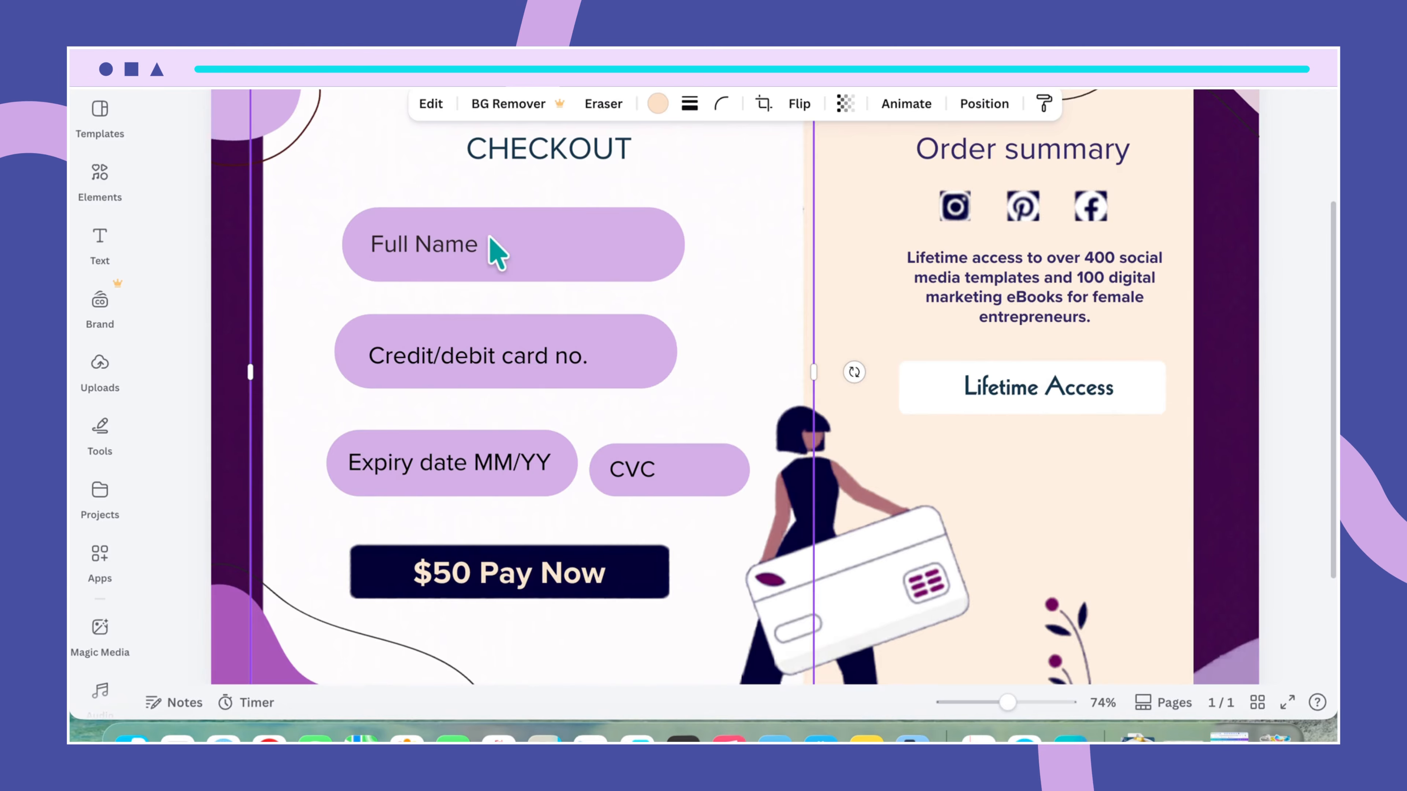
left_click(458, 253)
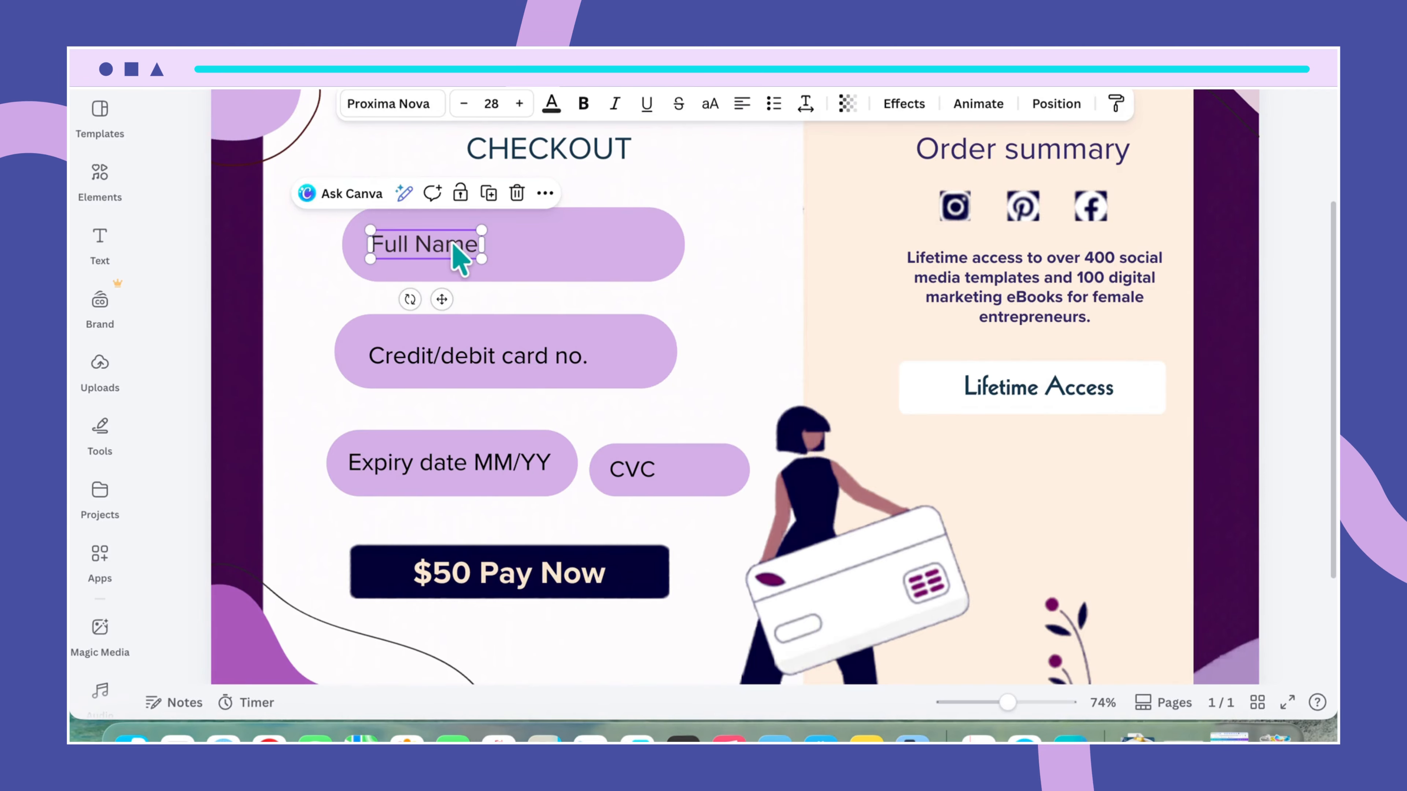
left_click(551, 105)
left_click(374, 328)
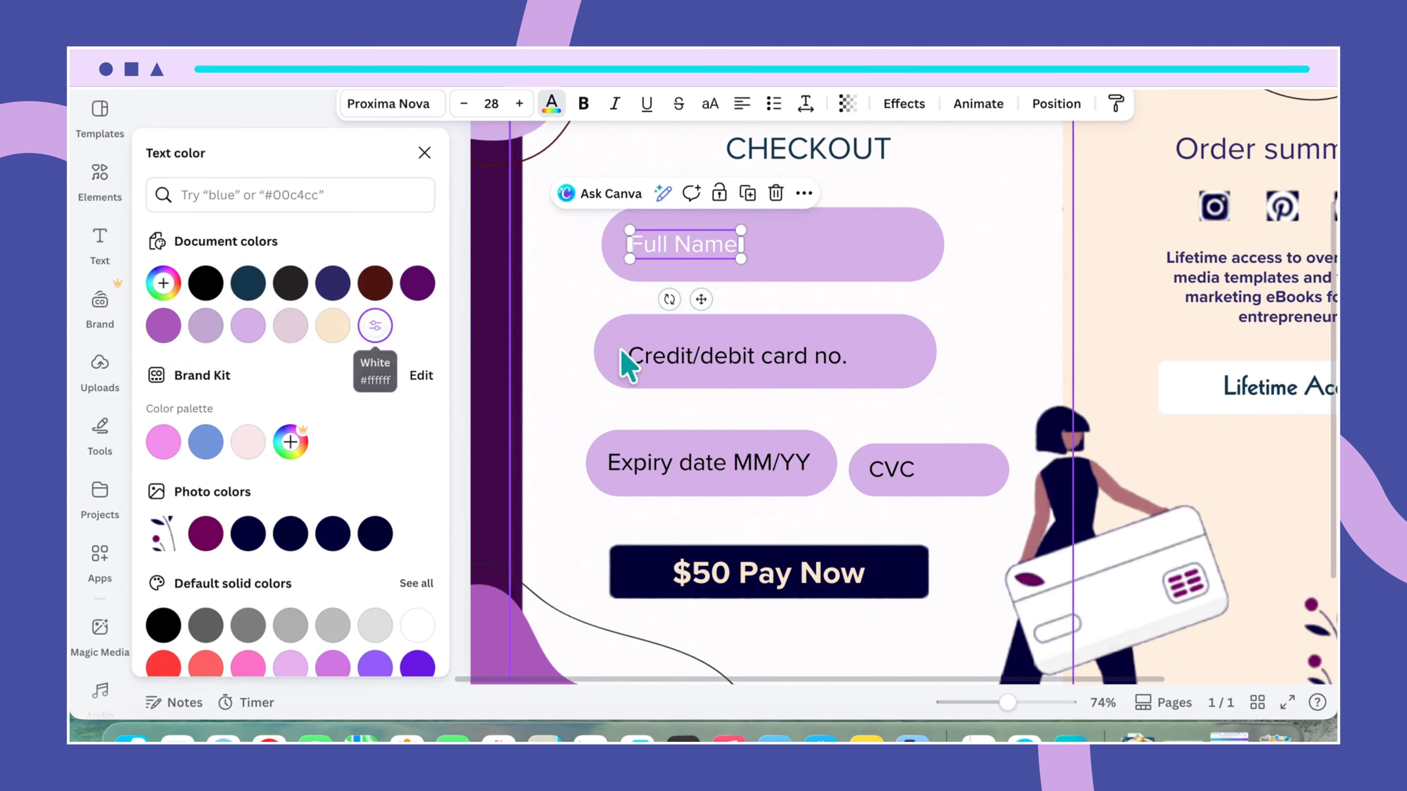
left_click(696, 365)
left_click(375, 326)
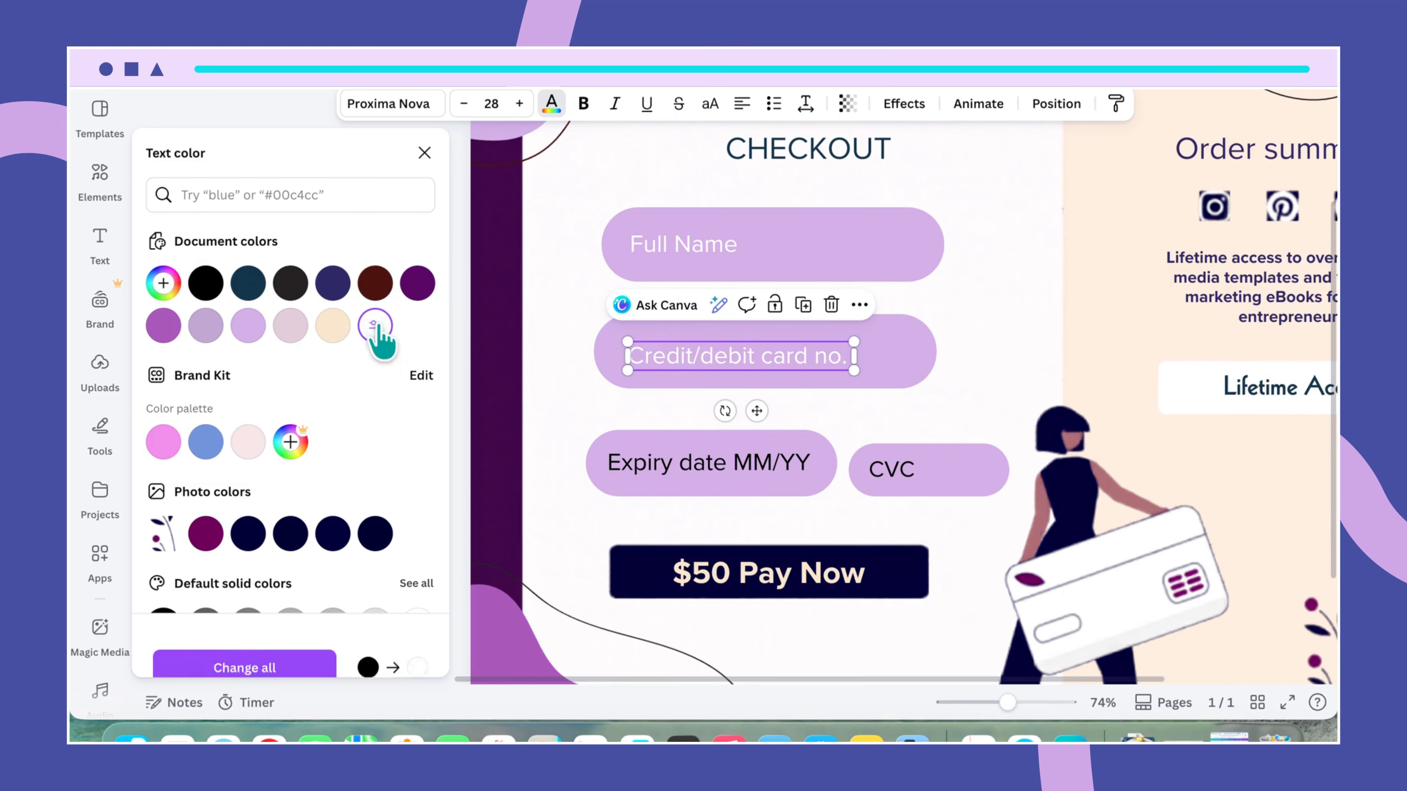
Step: Recolor the "Expiry date MM/YY" and "CVC" labels white
scroll(909, 368, "down", 5)
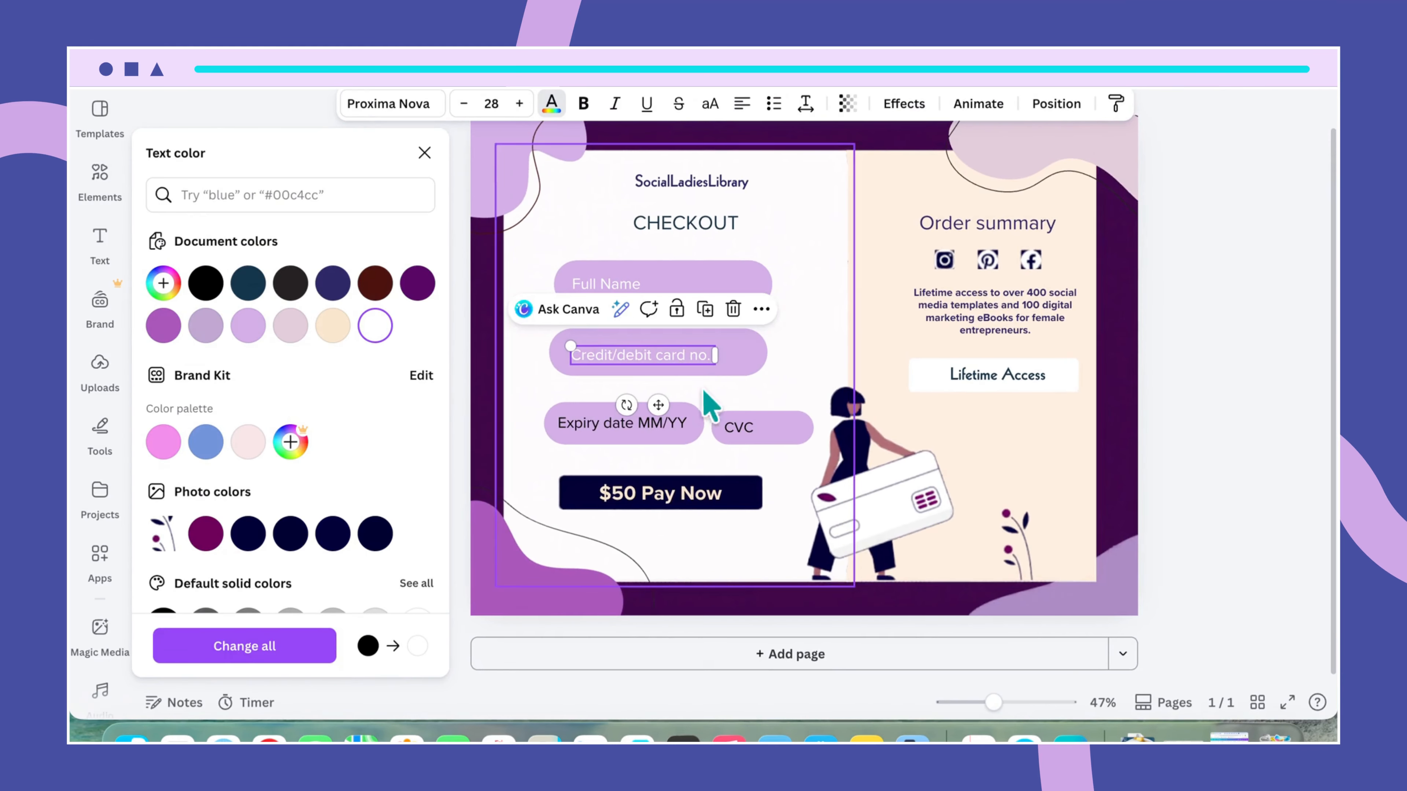
left_click(667, 426)
left_click(375, 325)
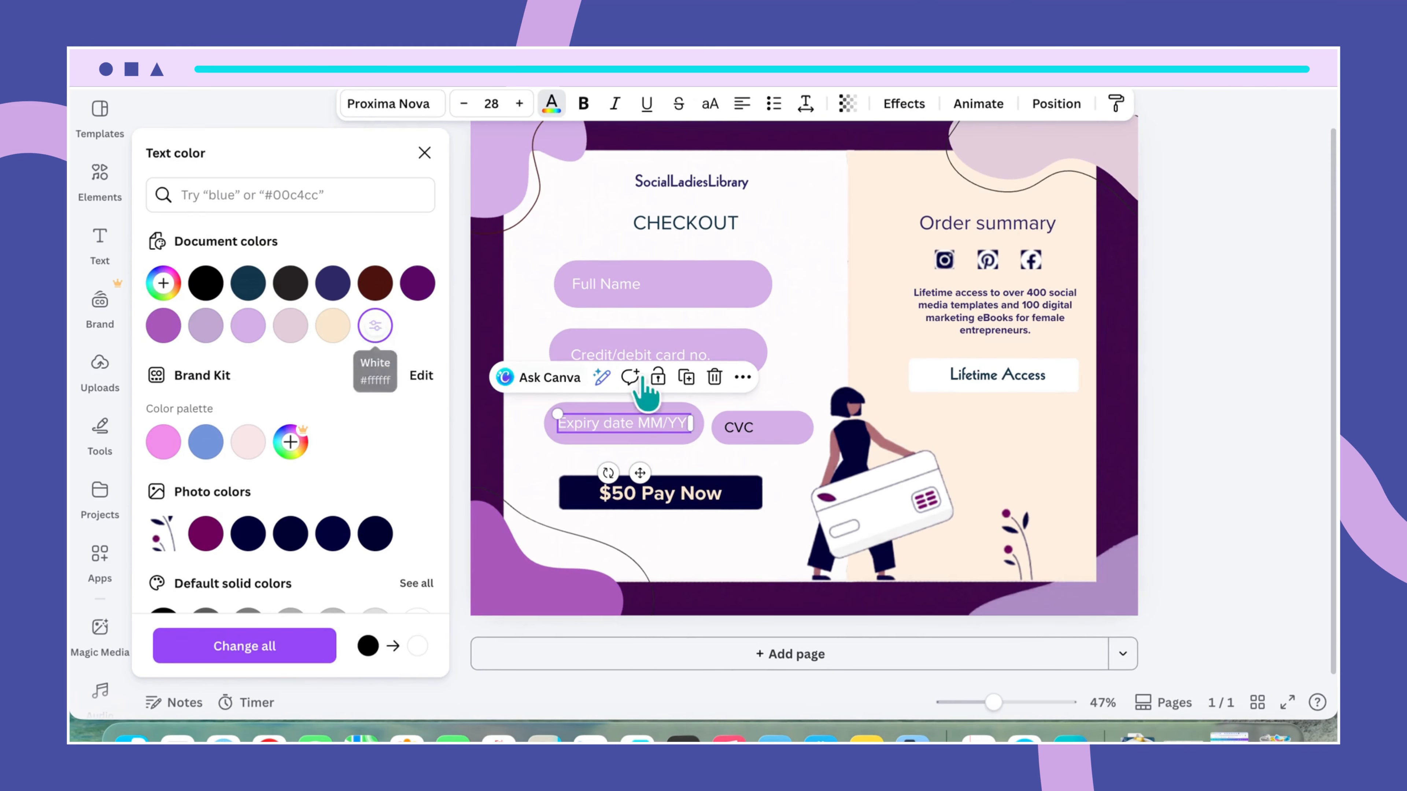
left_click(749, 432)
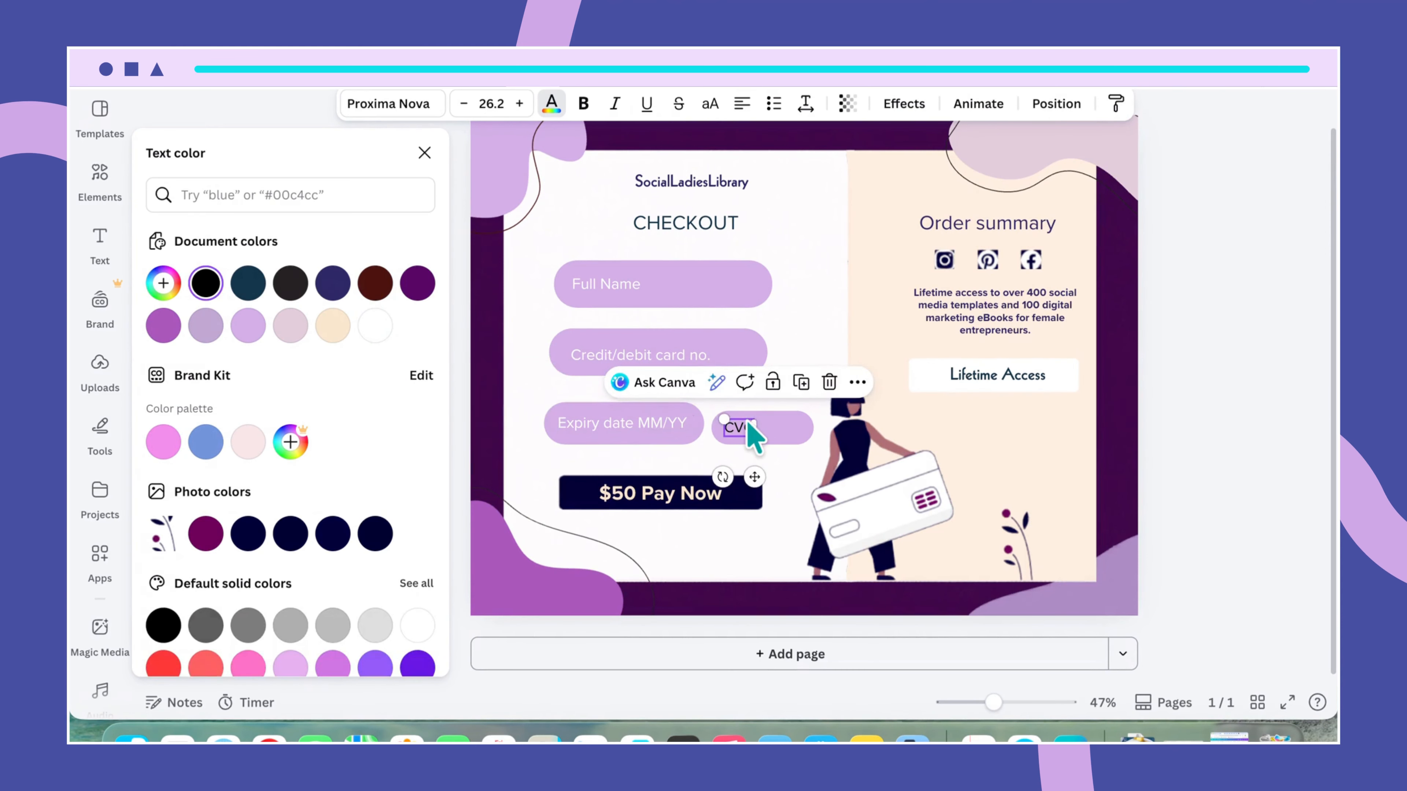
left_click(375, 326)
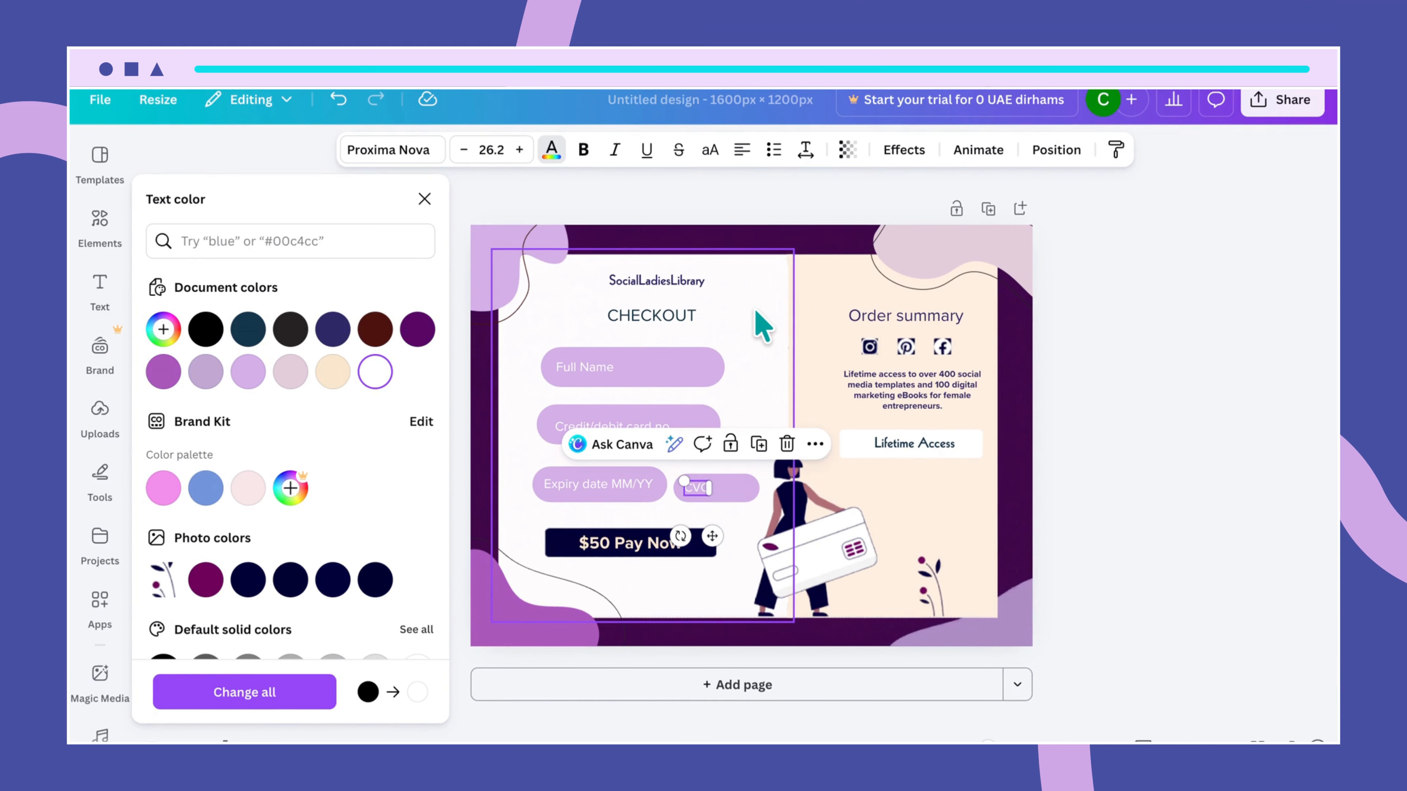
left_click(999, 402)
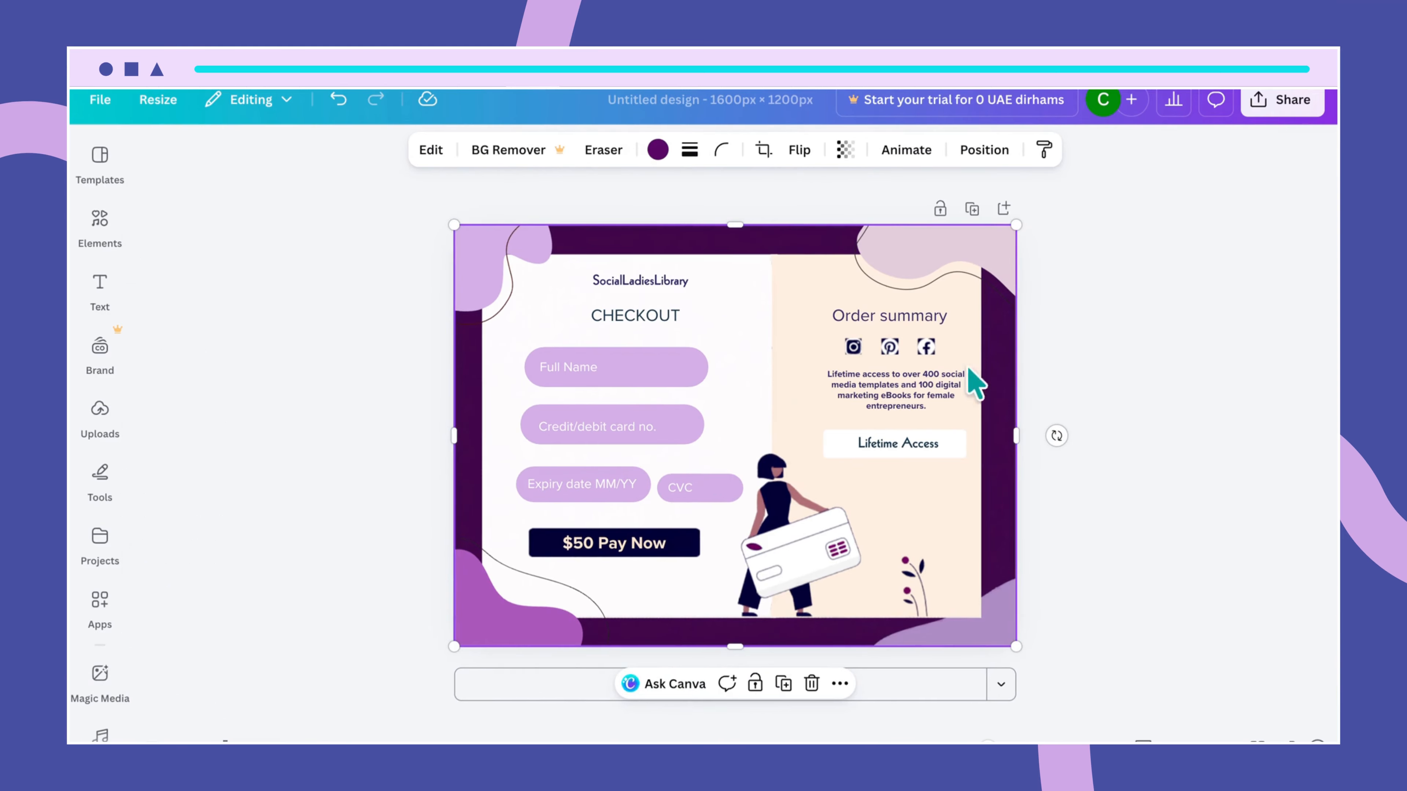
left_click(672, 150)
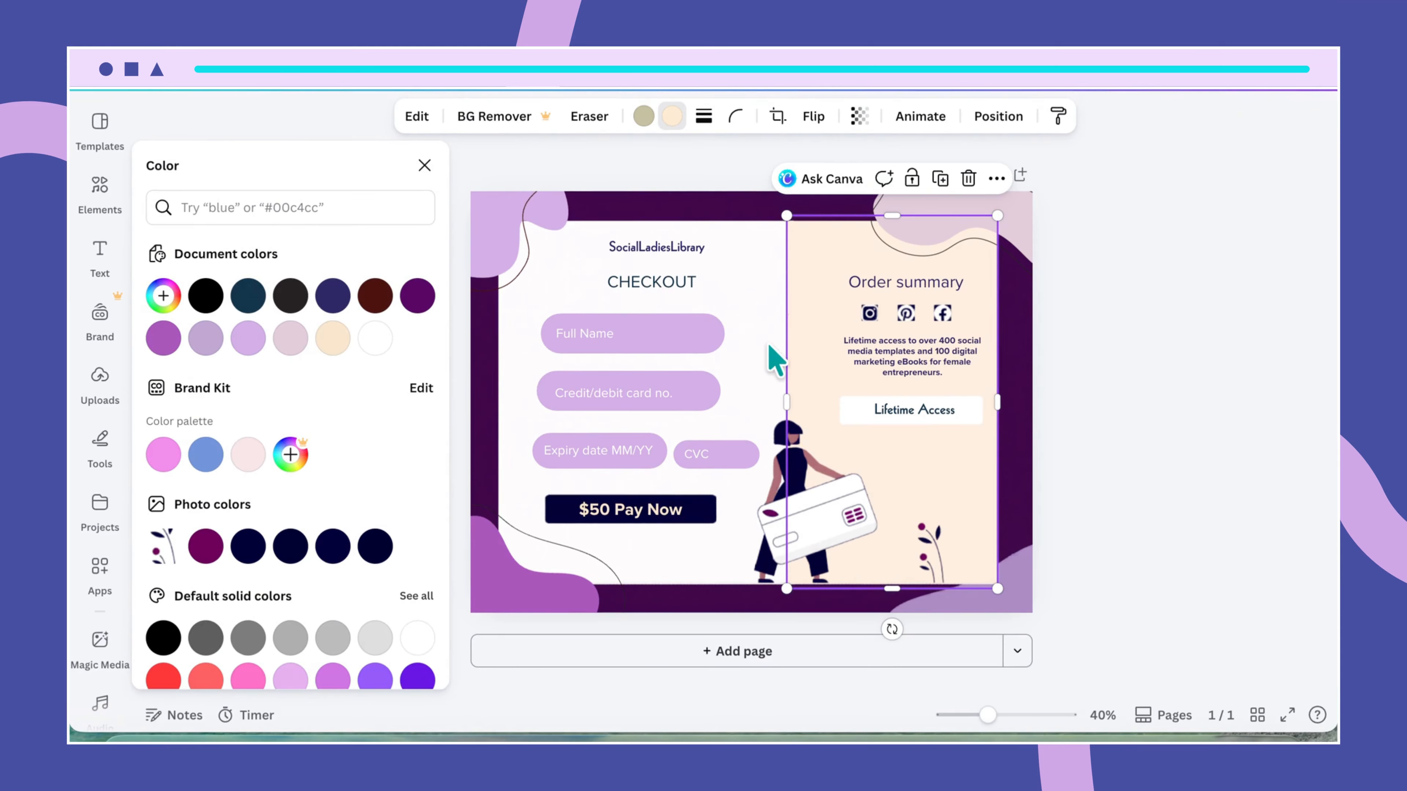
scroll(814, 313, "up", 5)
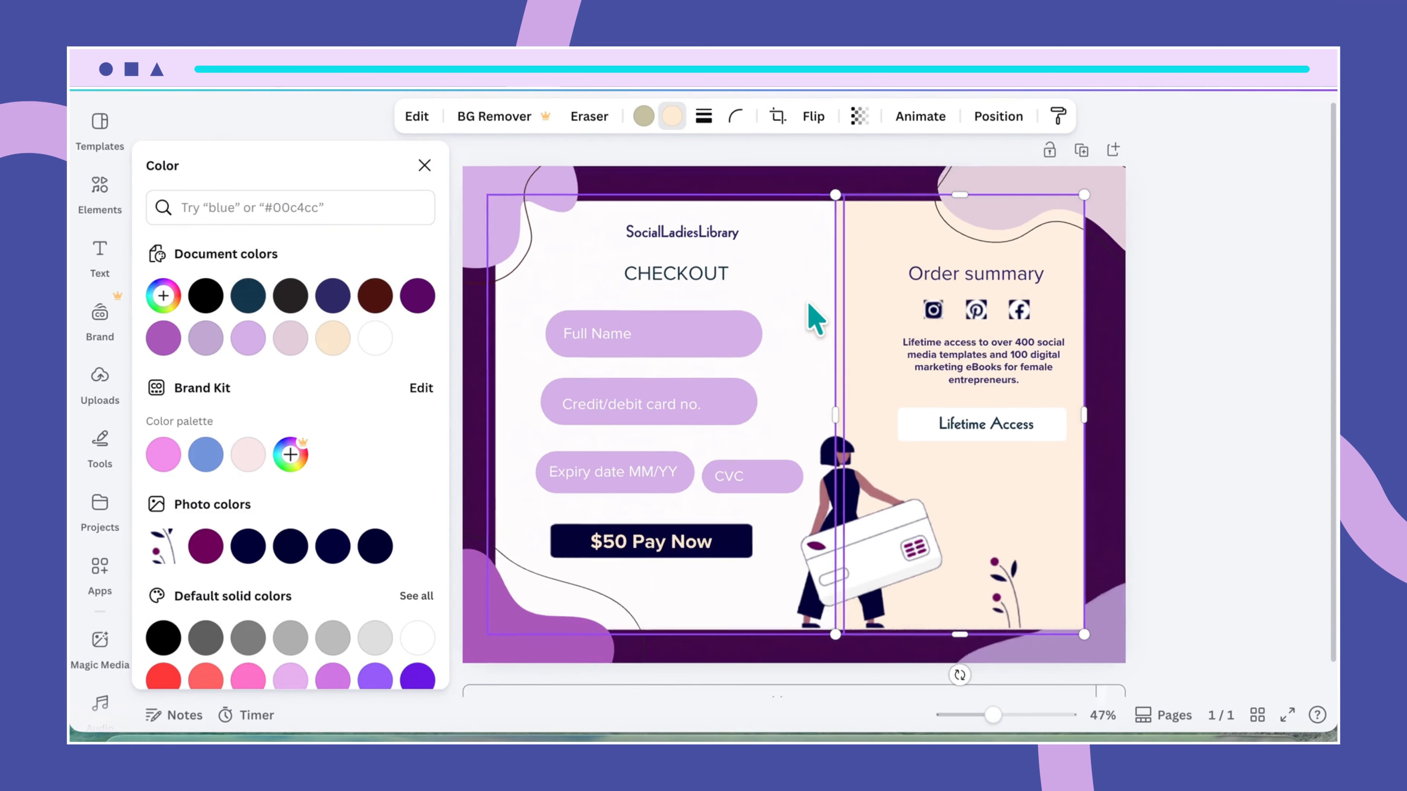
scroll(881, 413, "down", 3)
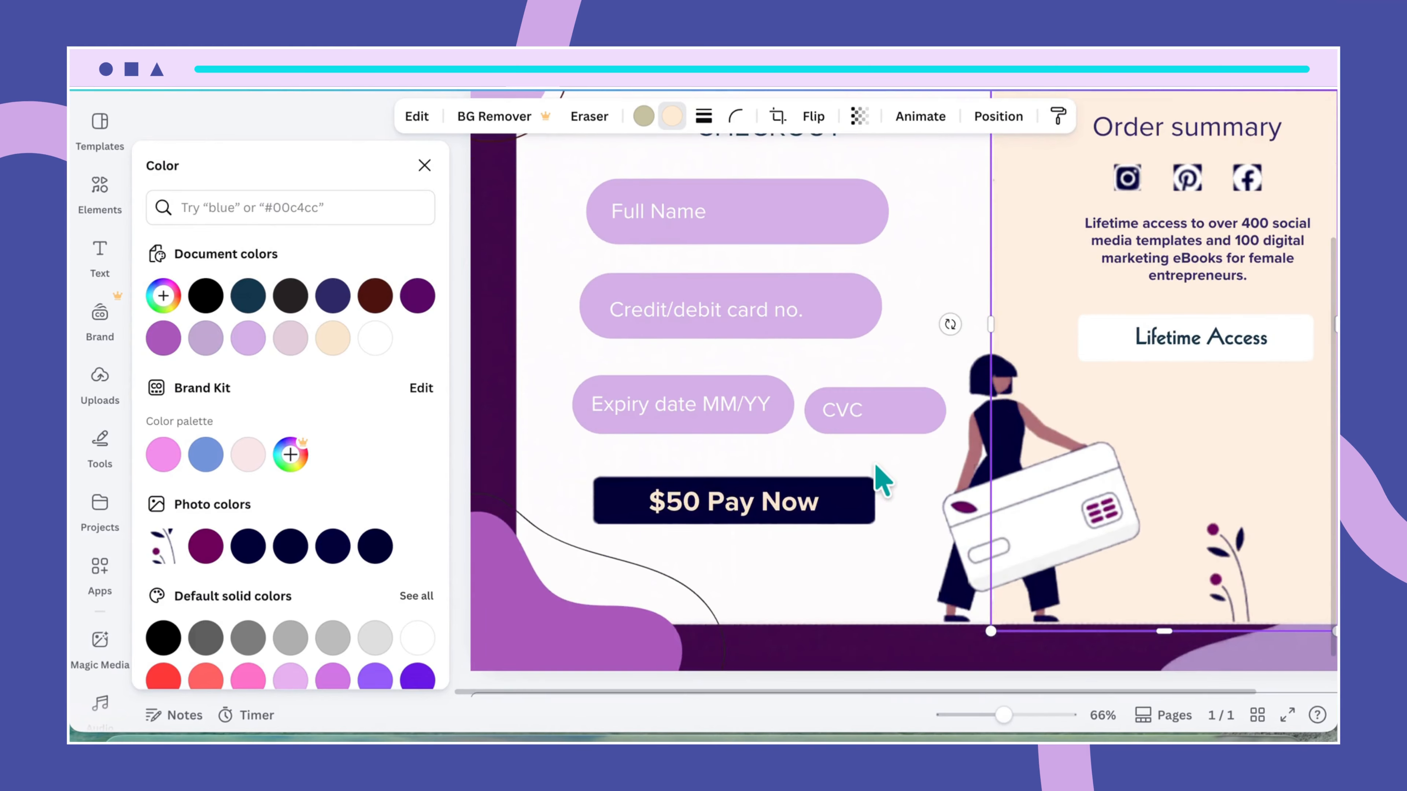
scroll(936, 396, "up", 3)
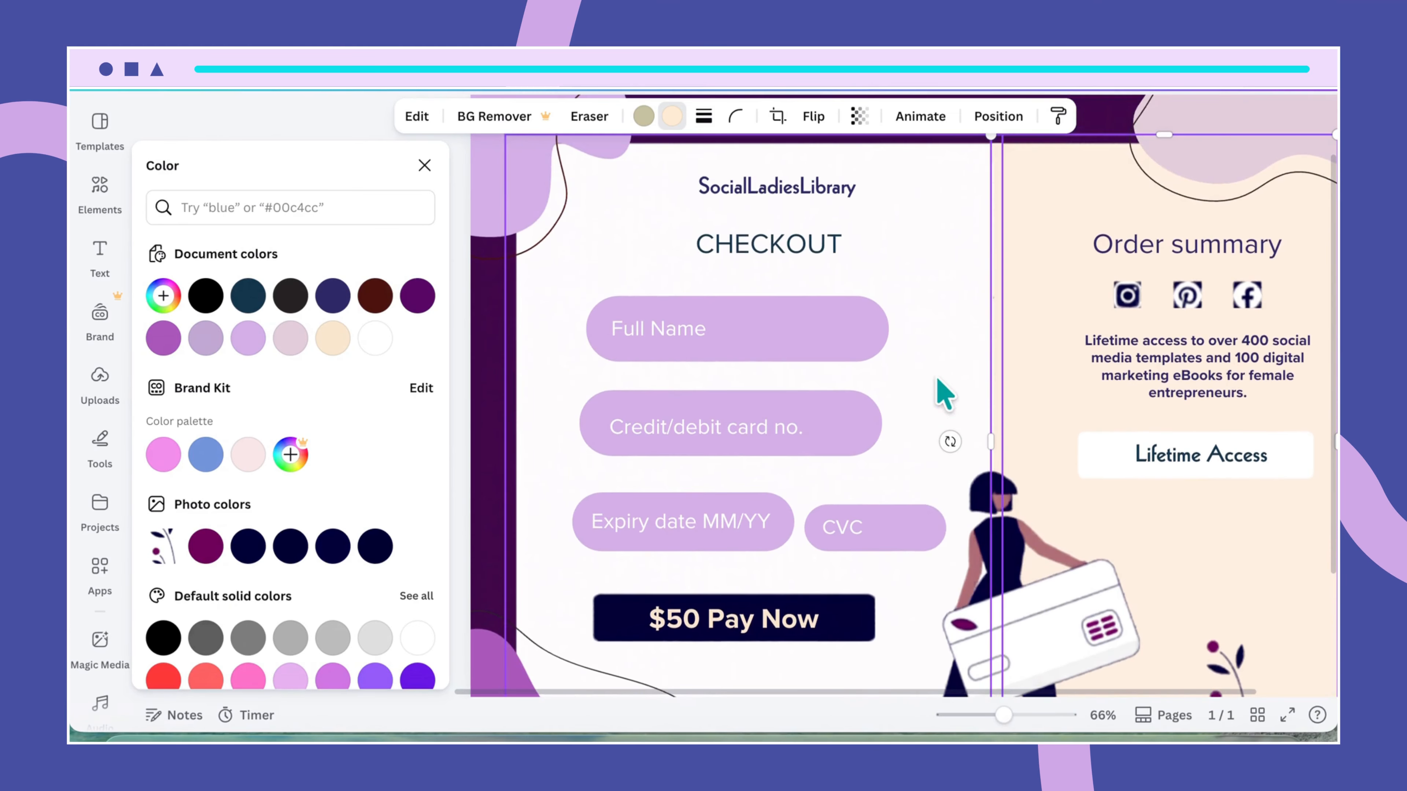
Step: Delete the navy box behind the "$50 Pay Now" text
left_click(824, 619)
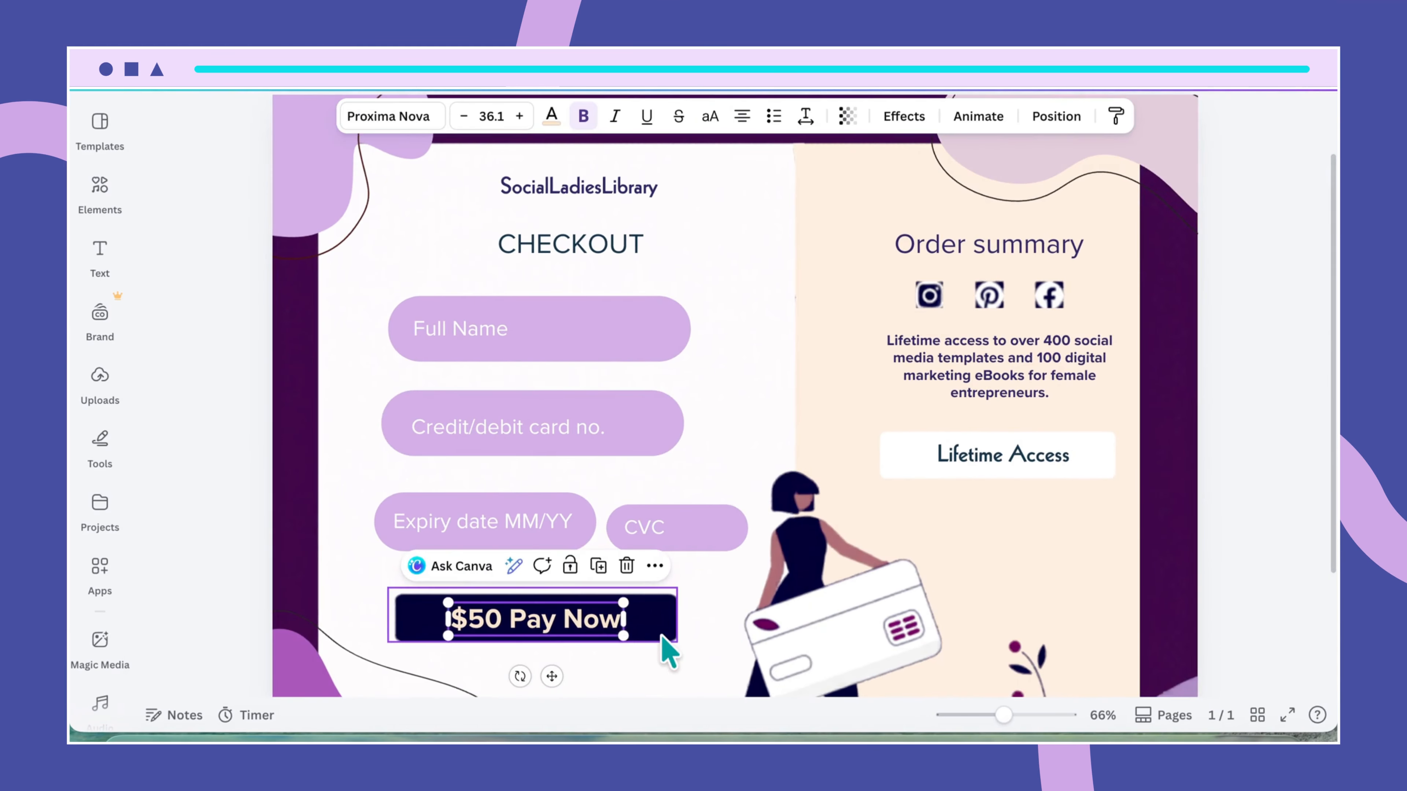
left_click(662, 639)
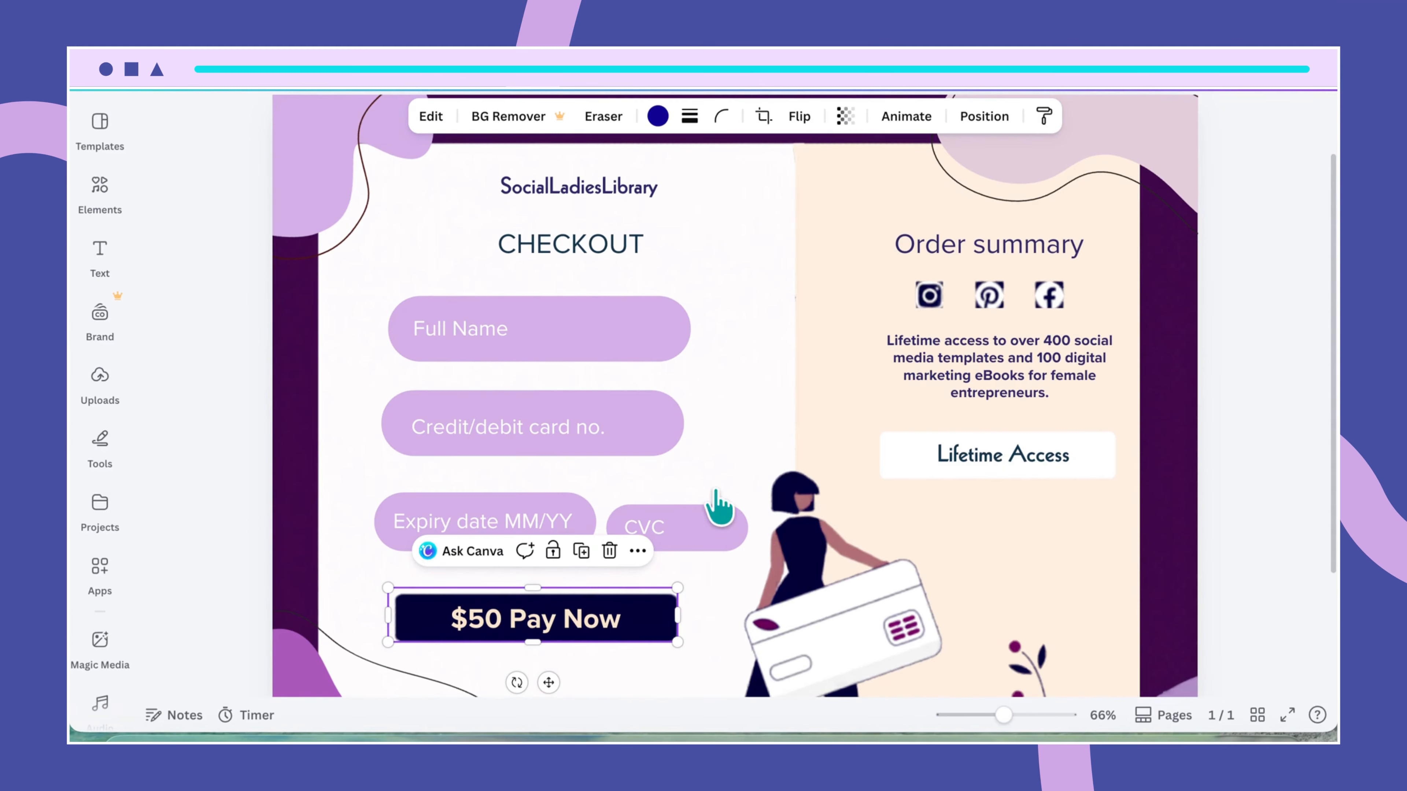
key("Delete")
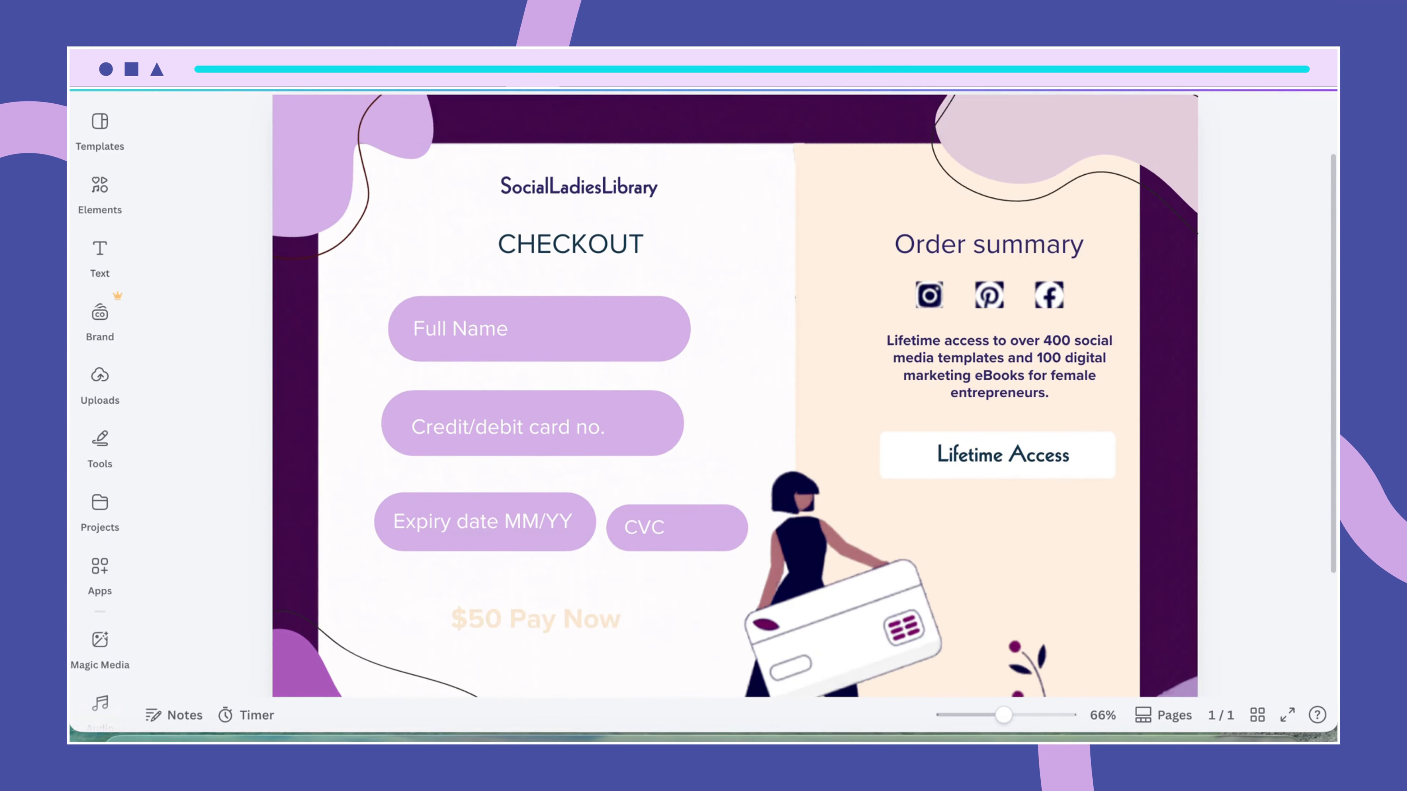
Step: Duplicate the "Full Name" bar onto the "$50 Pay Now" text and recolor the copy dark purple from the document colors
left_click(607, 355)
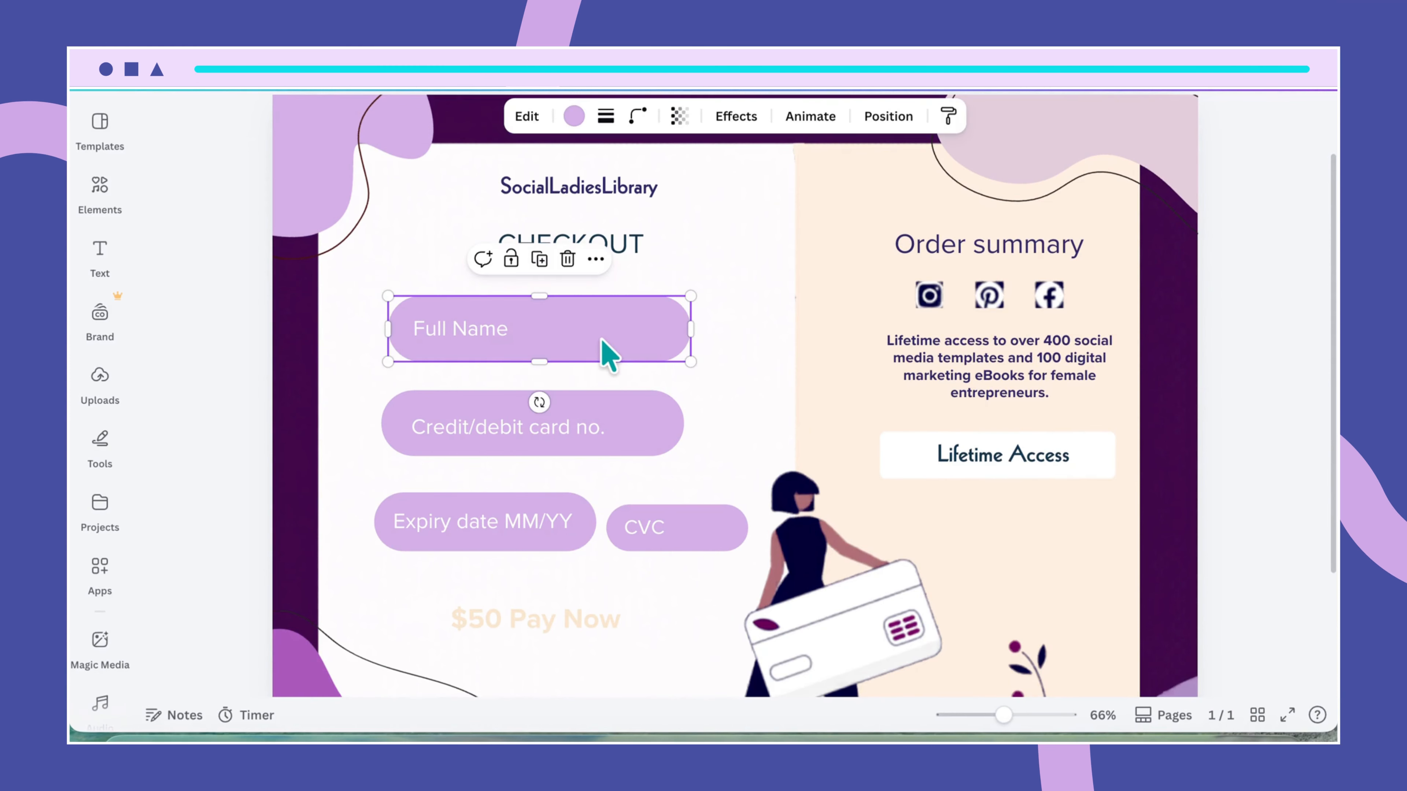
key("ctrl+d")
left_click_drag(609, 355, 582, 613)
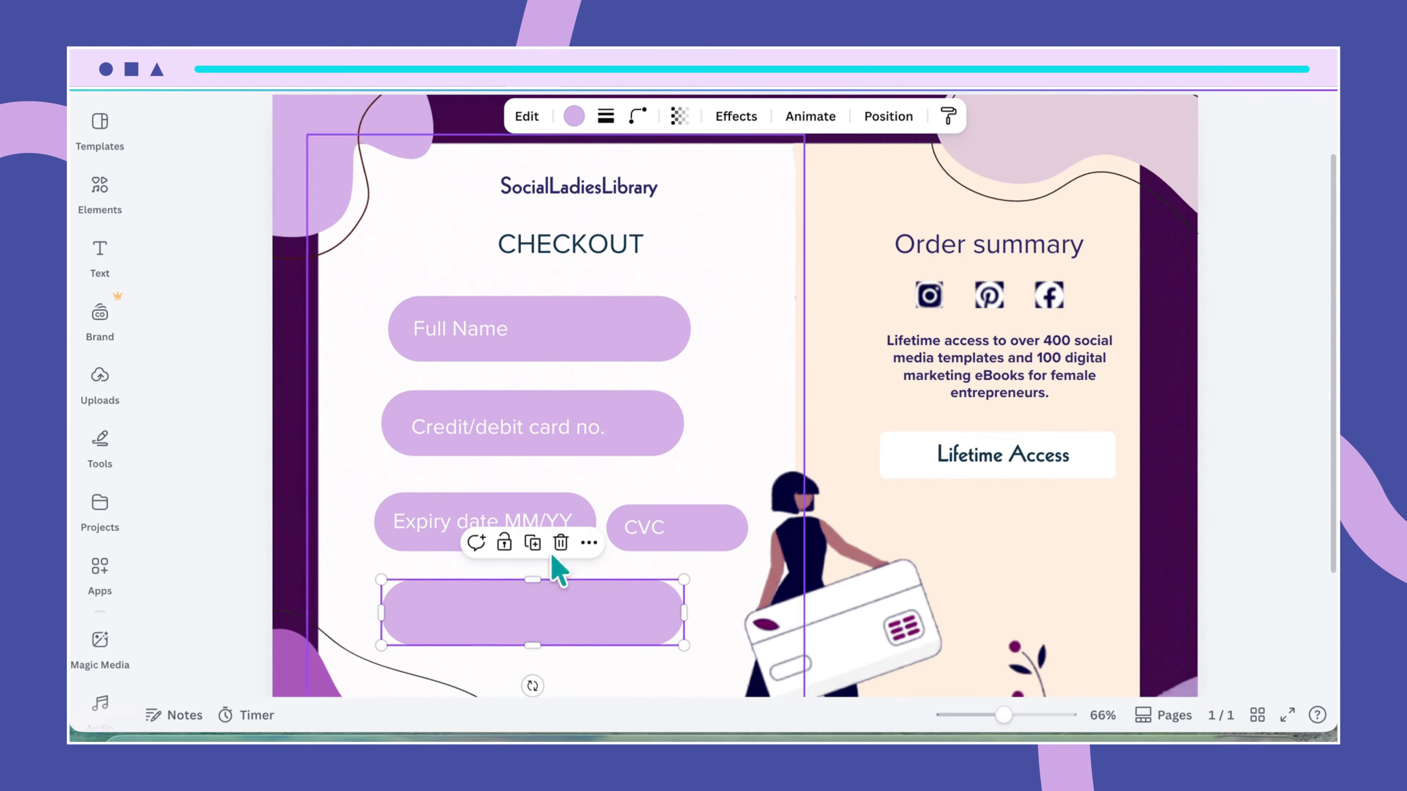
left_click(574, 116)
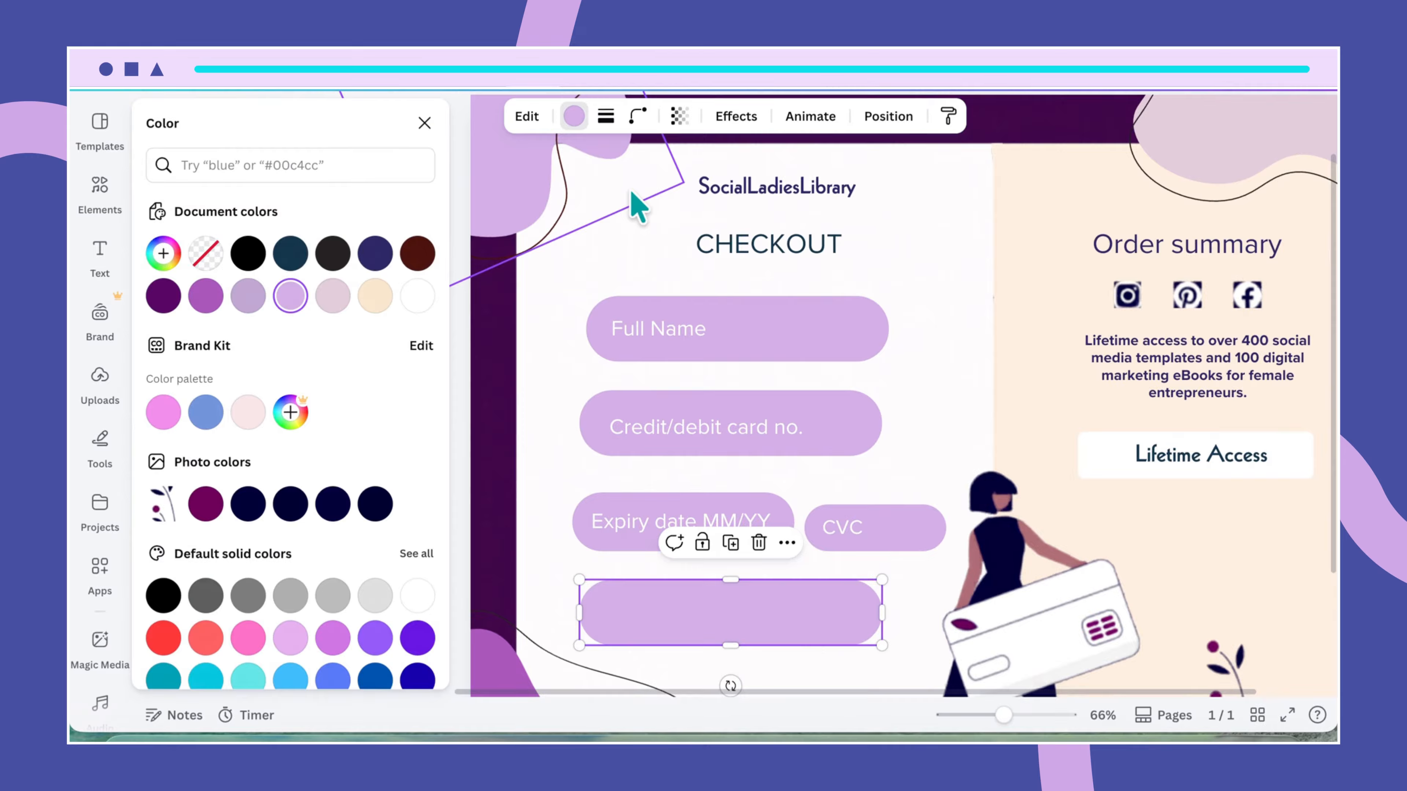
left_click(165, 299)
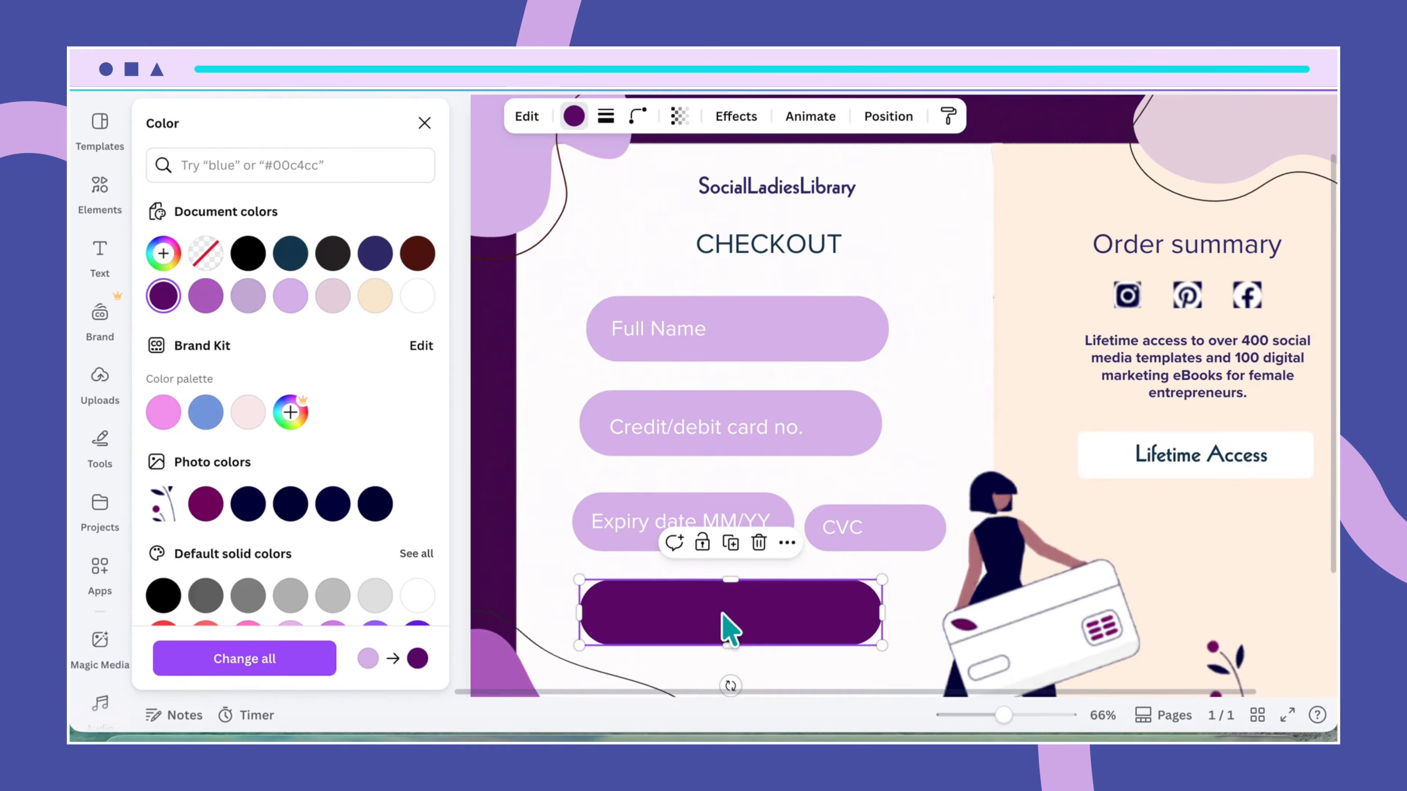
Step: Move the dark purple bar's layer beneath the "$50 Pay Now" text and reposition the text slightly within the bar
left_click(890, 117)
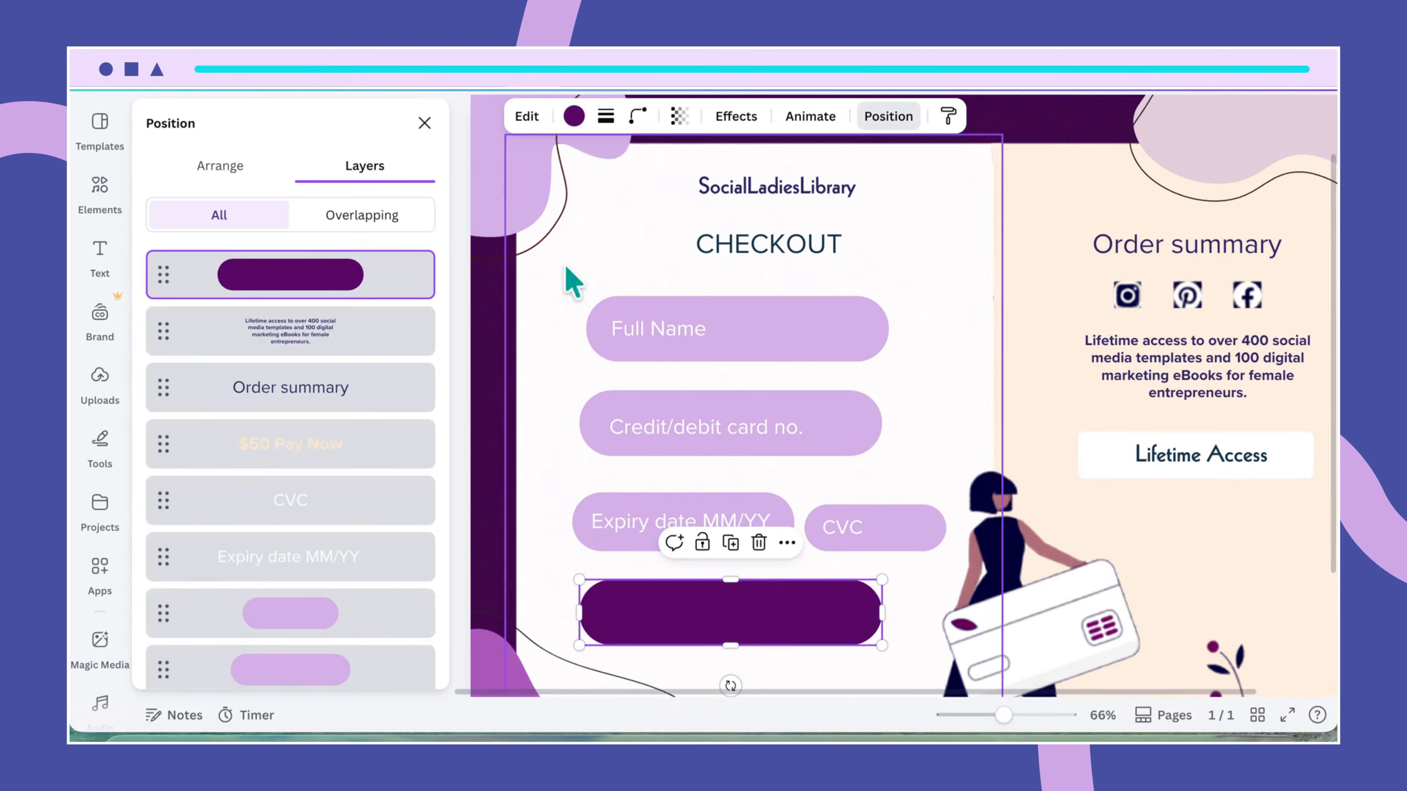
scroll(355, 575, "down", 1)
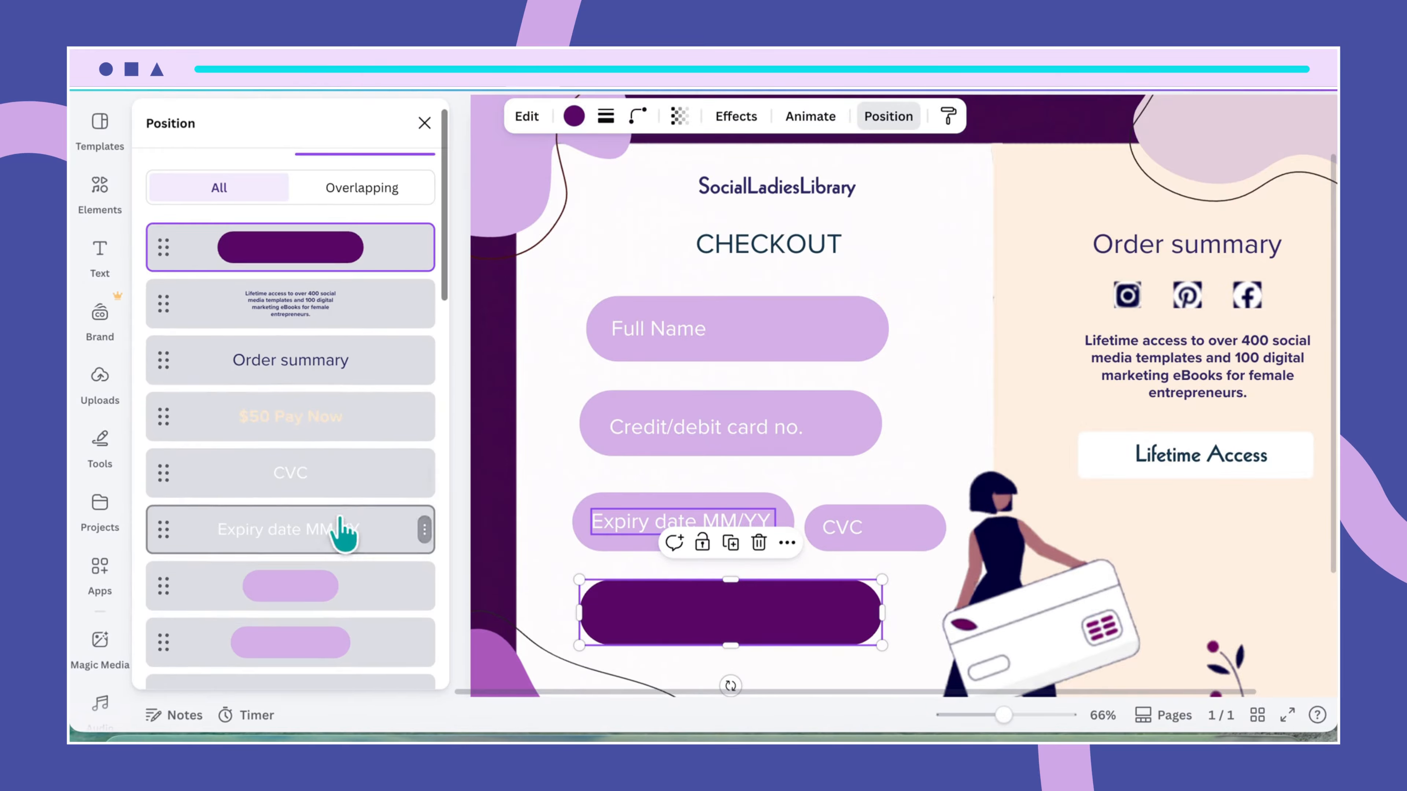
left_click(311, 430)
left_click_drag(343, 298, 339, 509)
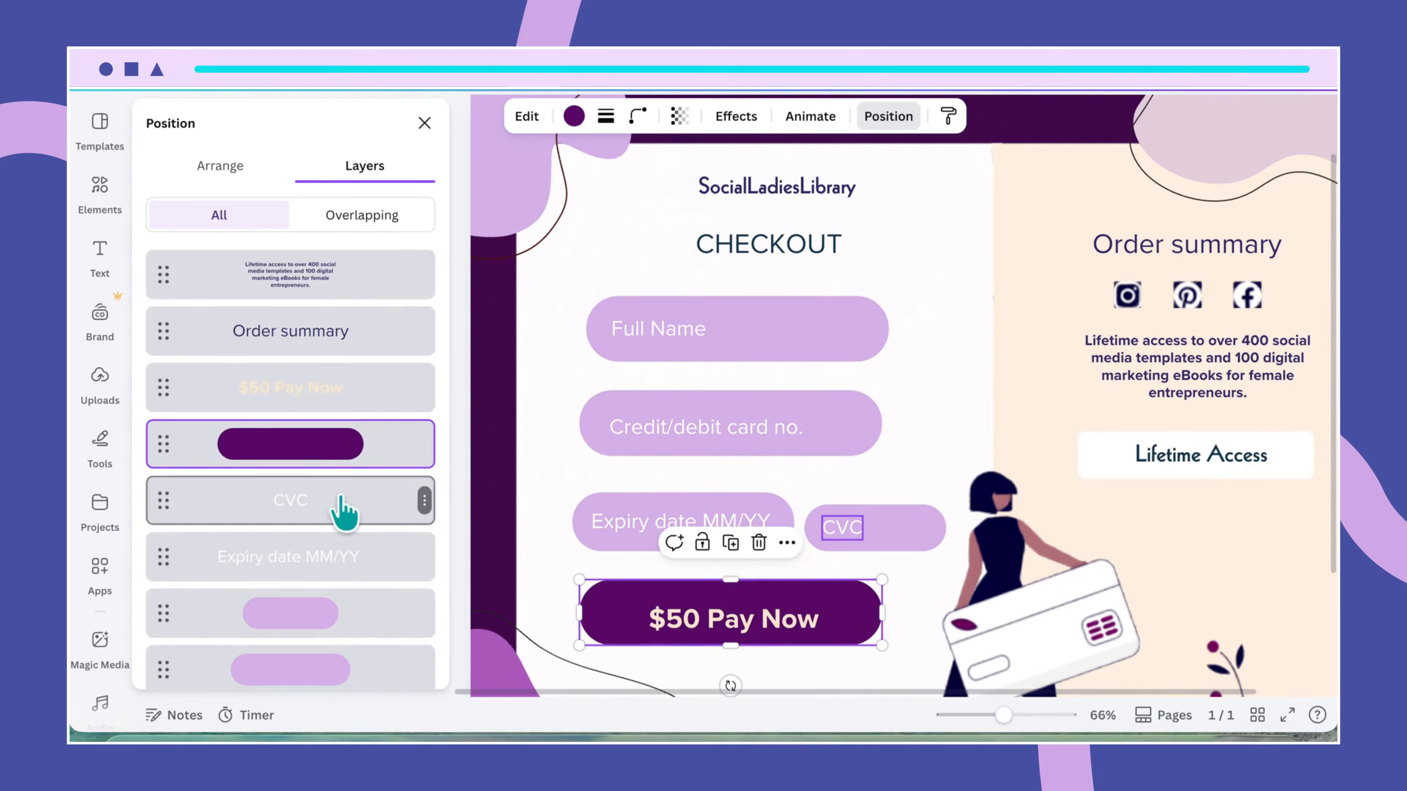
left_click_drag(740, 637, 722, 615)
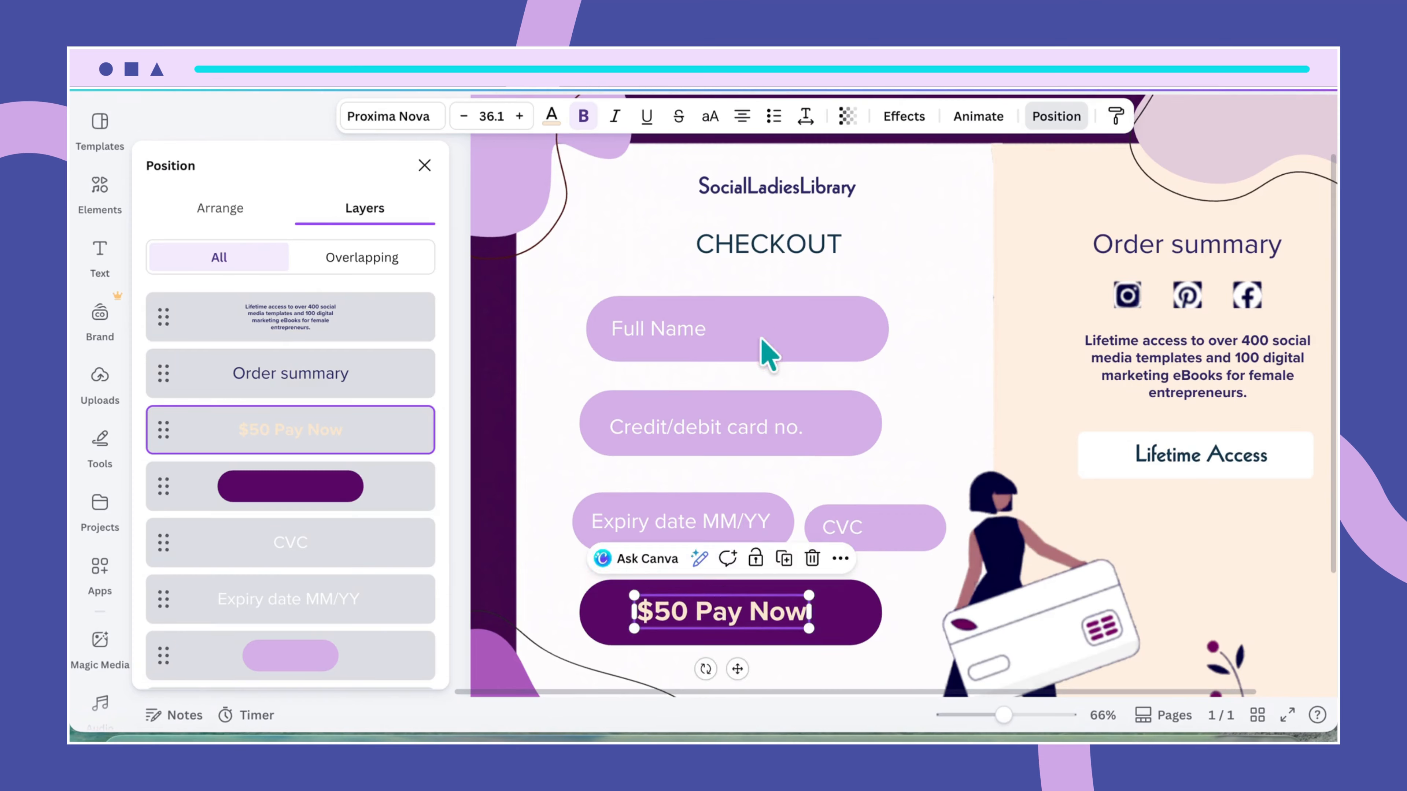
Step: Recolor the "$50 Pay Now" text white and set its font to Quicksand
left_click(551, 117)
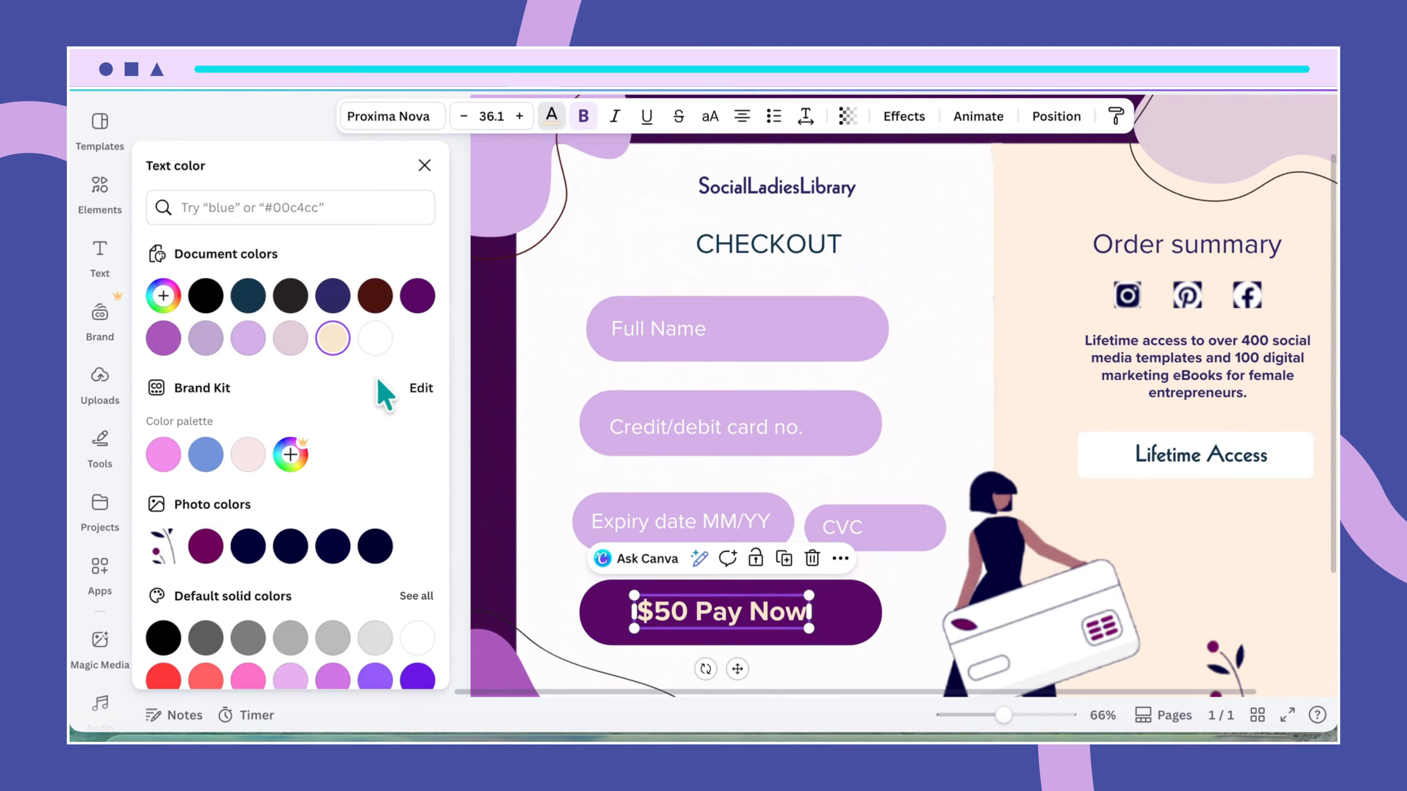
left_click(375, 339)
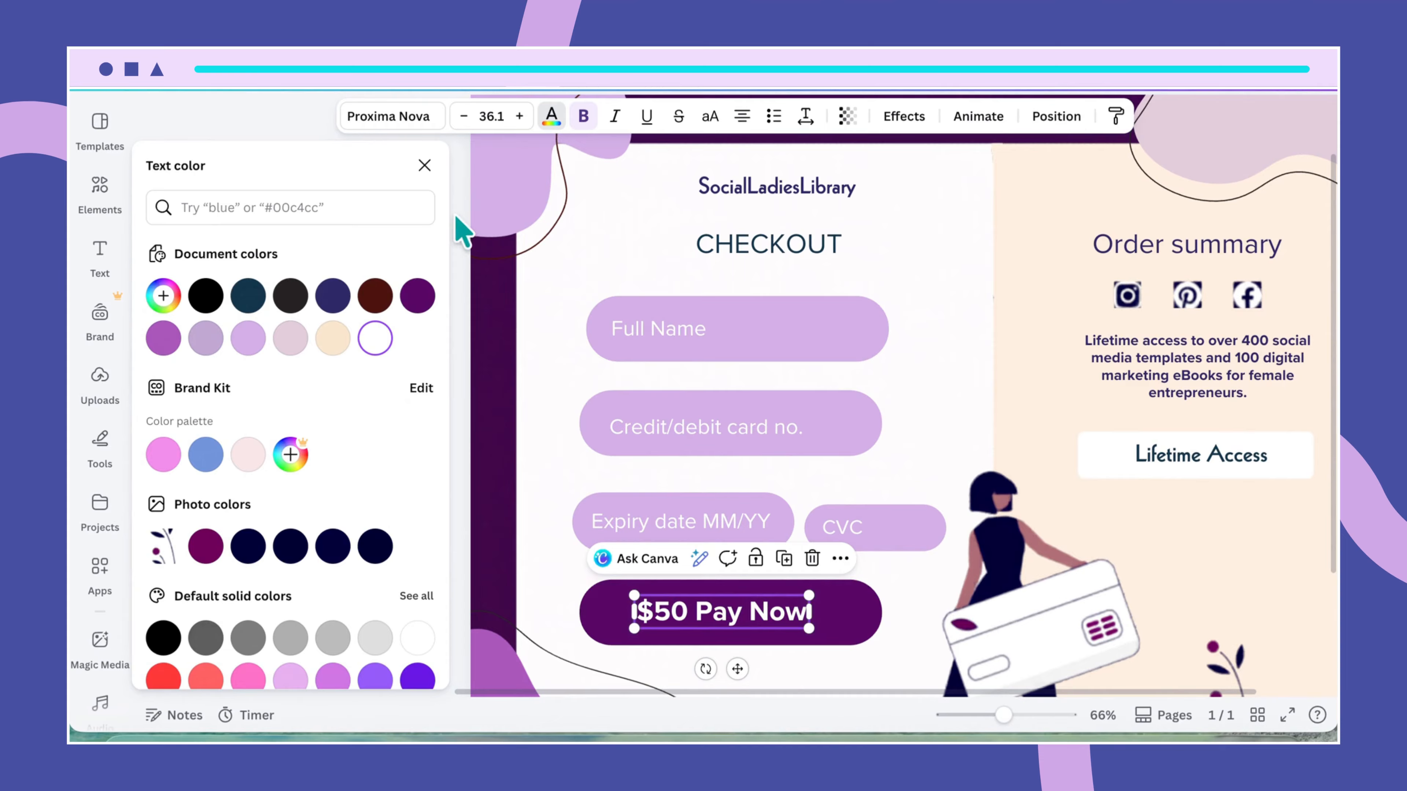
left_click(389, 118)
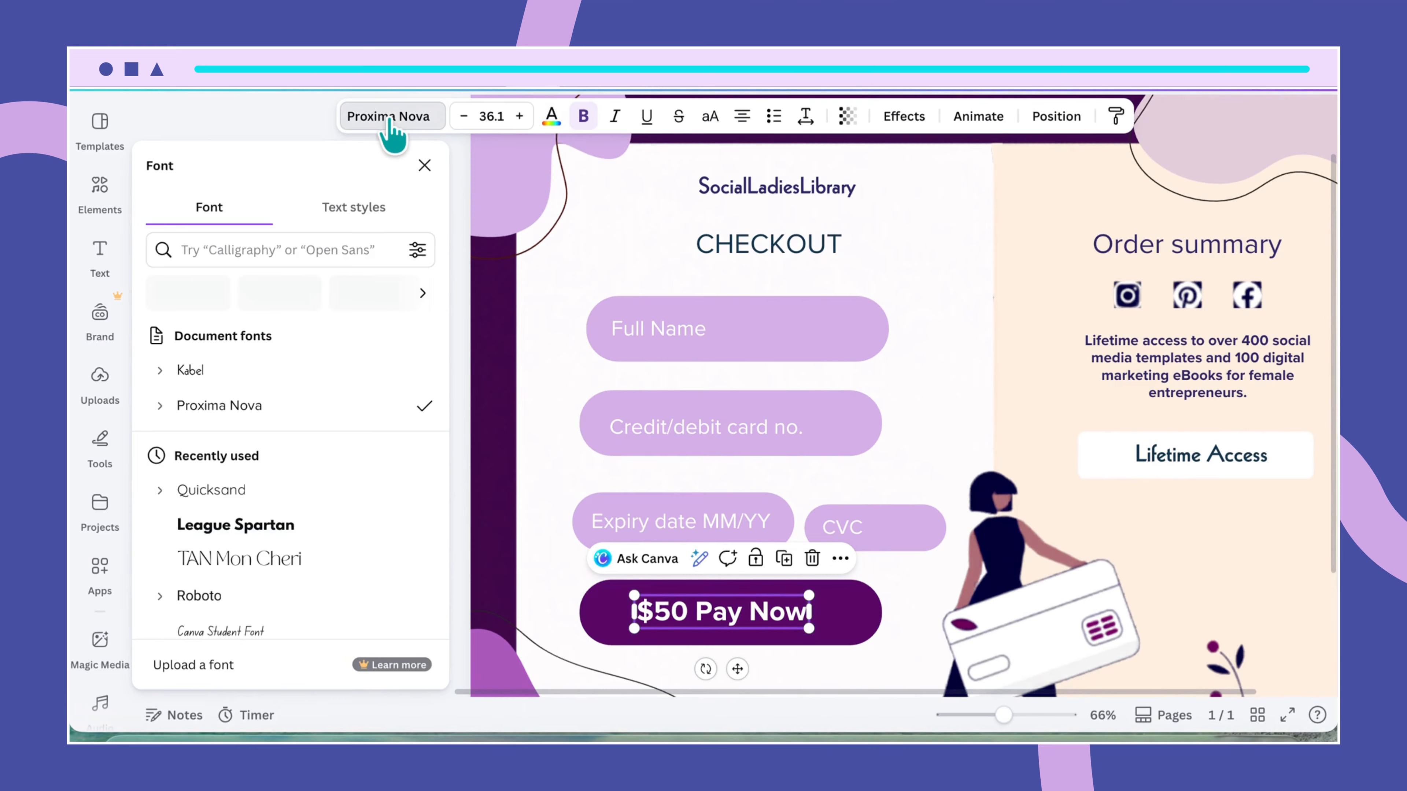
left_click(200, 491)
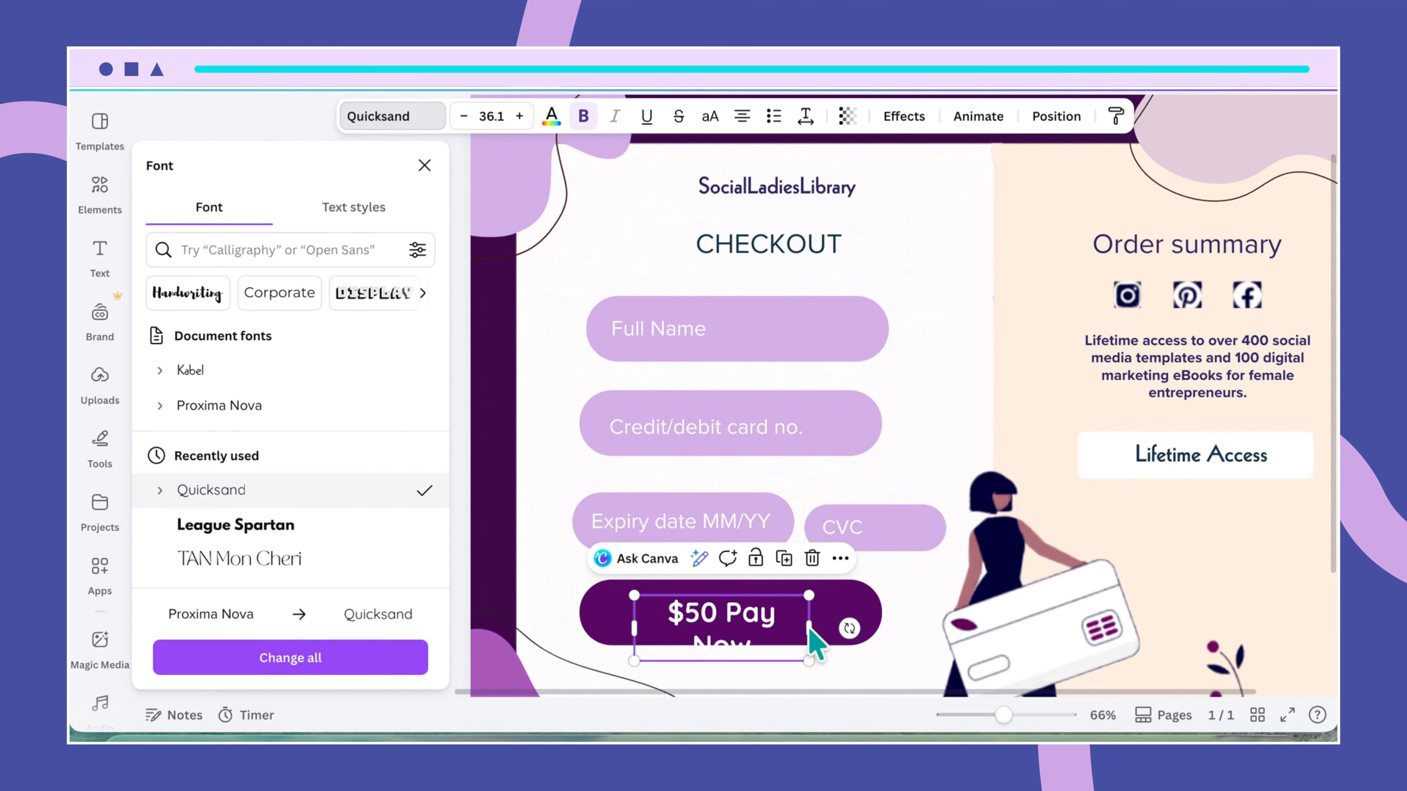
right_click(813, 639)
left_click(723, 615)
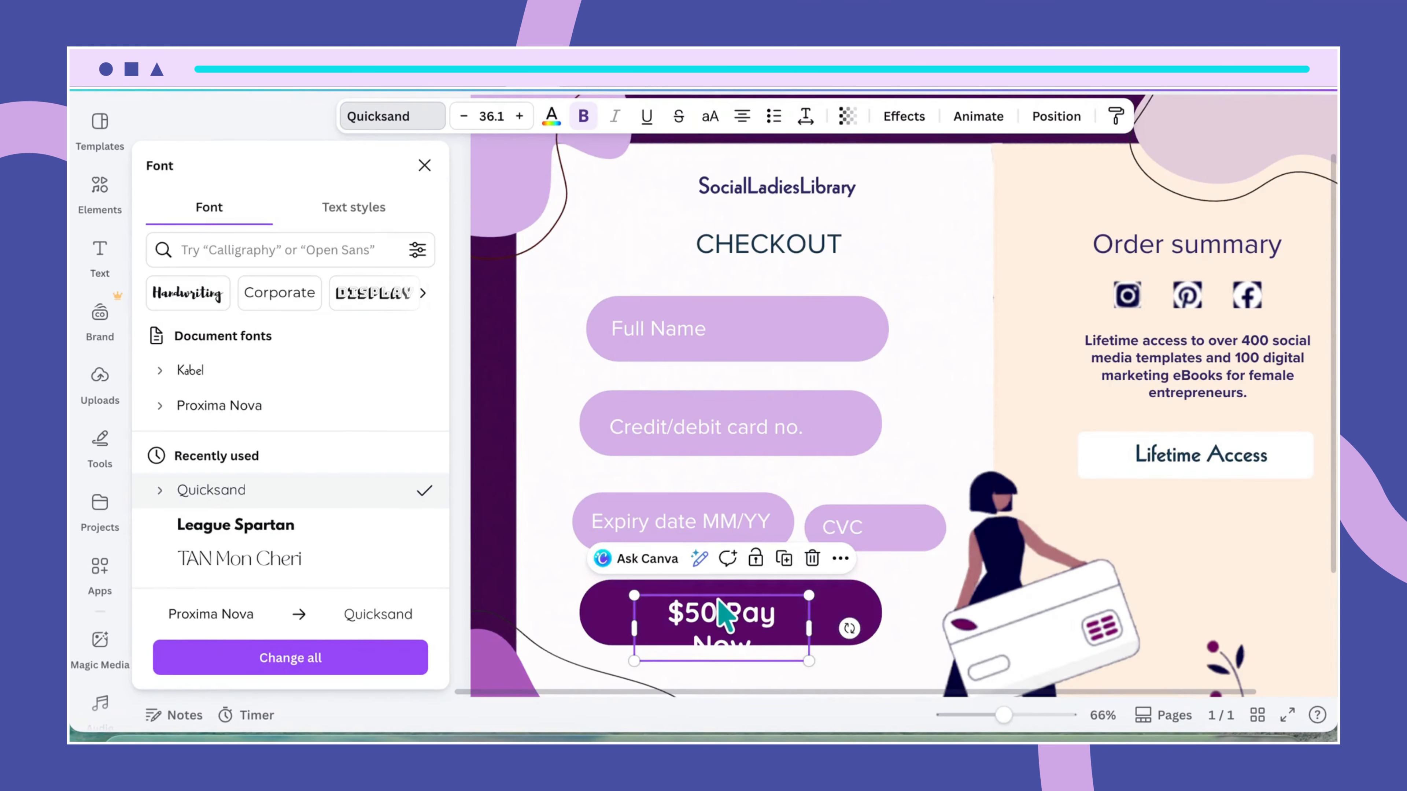
Step: Widen the "$50 Pay Now" text box to fit one line and center it in the dark purple bar
left_click_drag(810, 630, 741, 619)
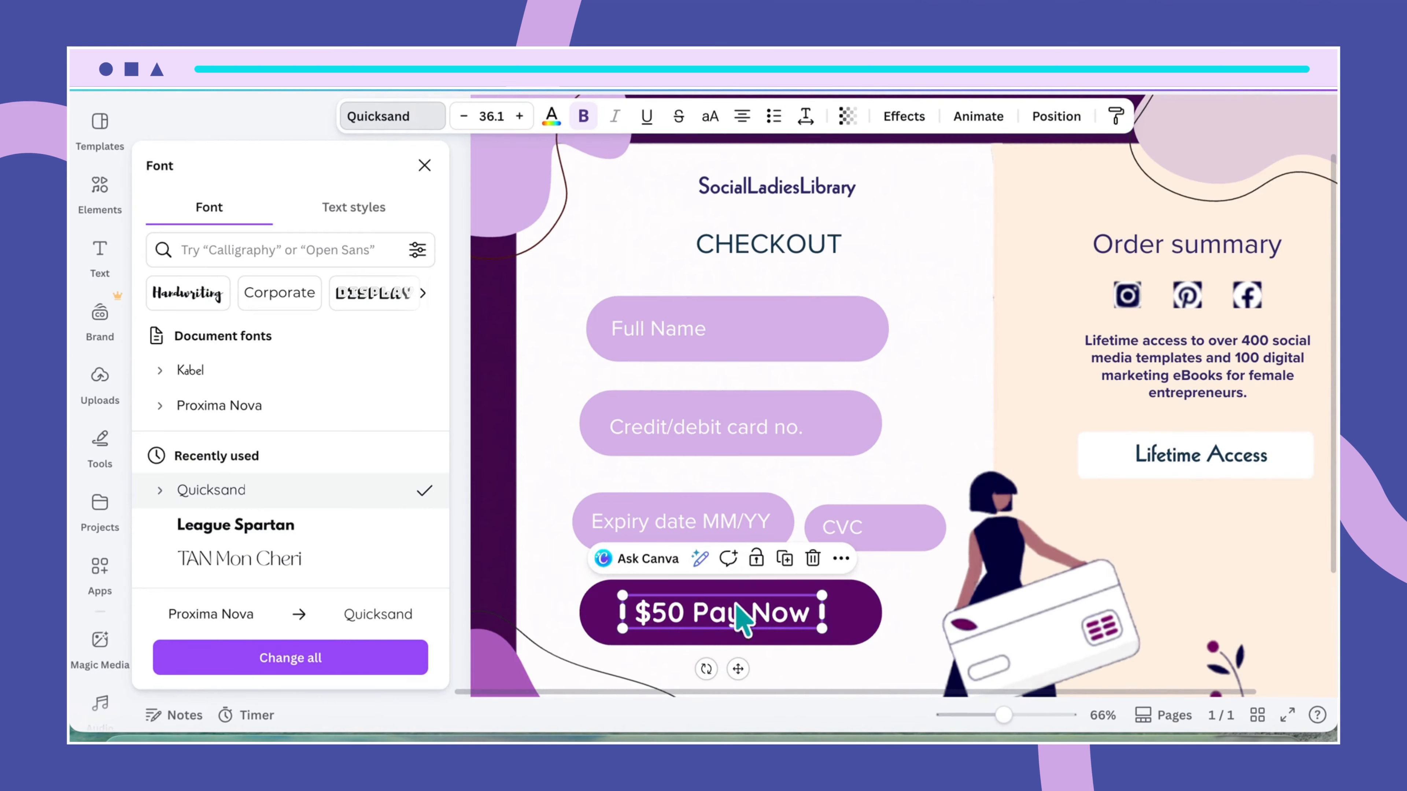
left_click(922, 423)
Step: Set the "Full Name" text's font to Quicksand and widen its box so the text fits on one line
left_click(483, 348)
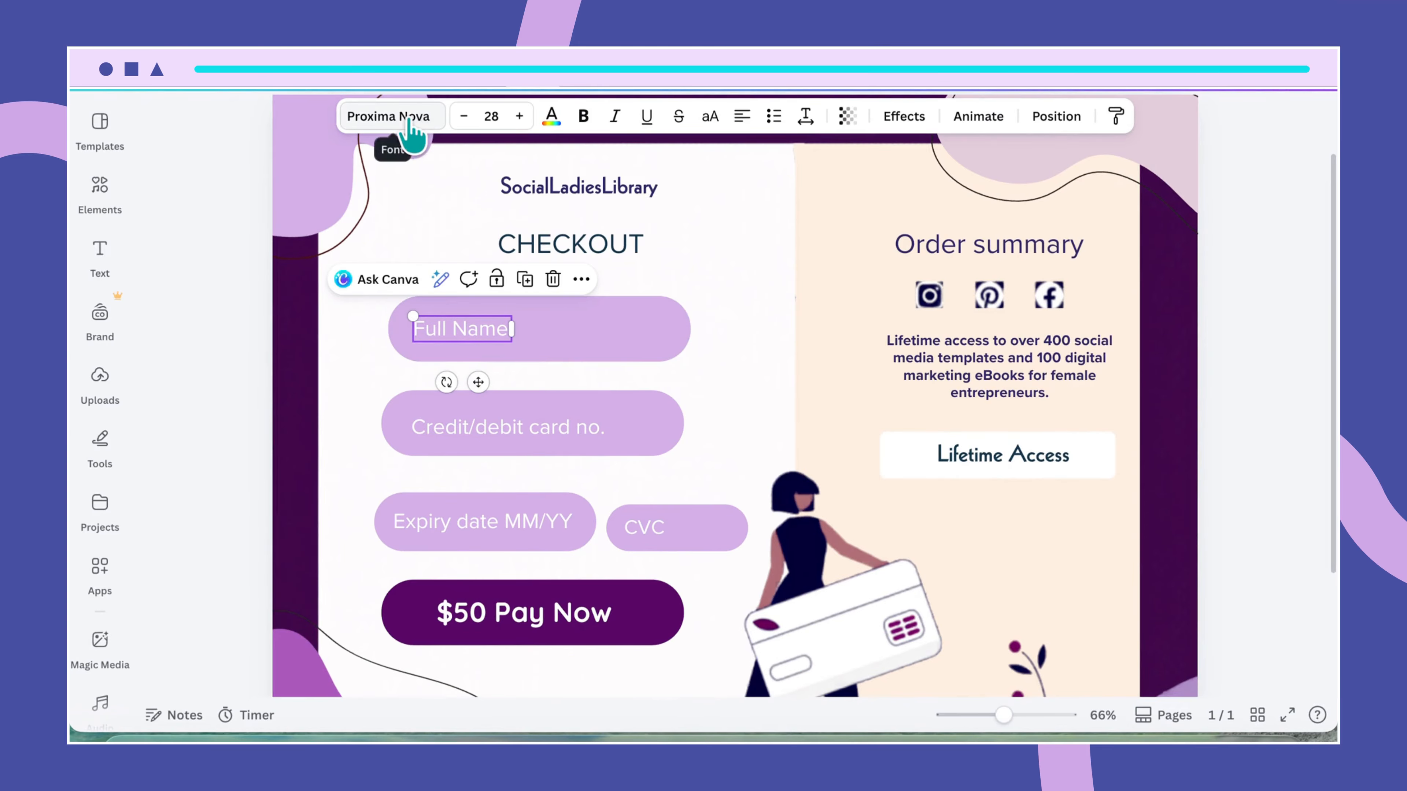
left_click(425, 117)
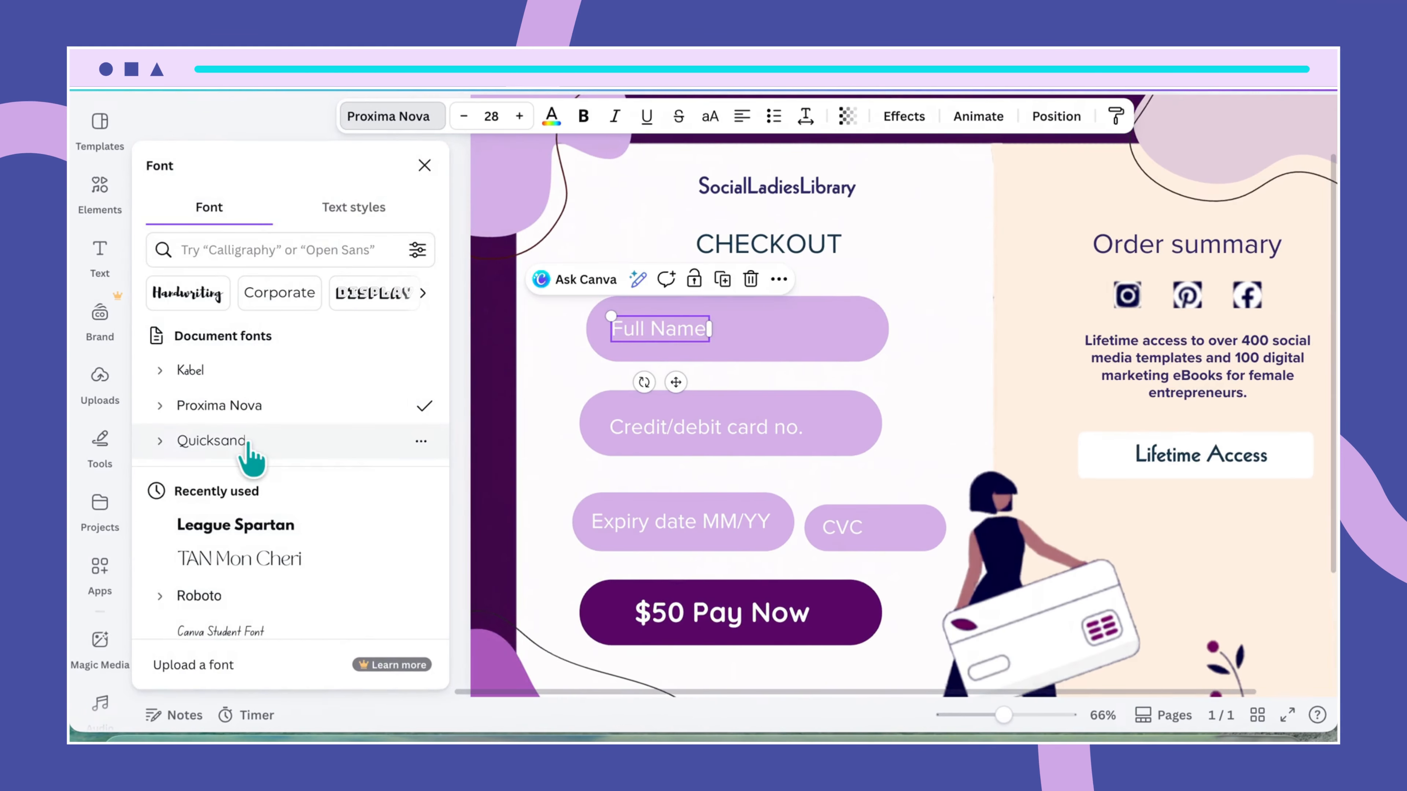
left_click(160, 441)
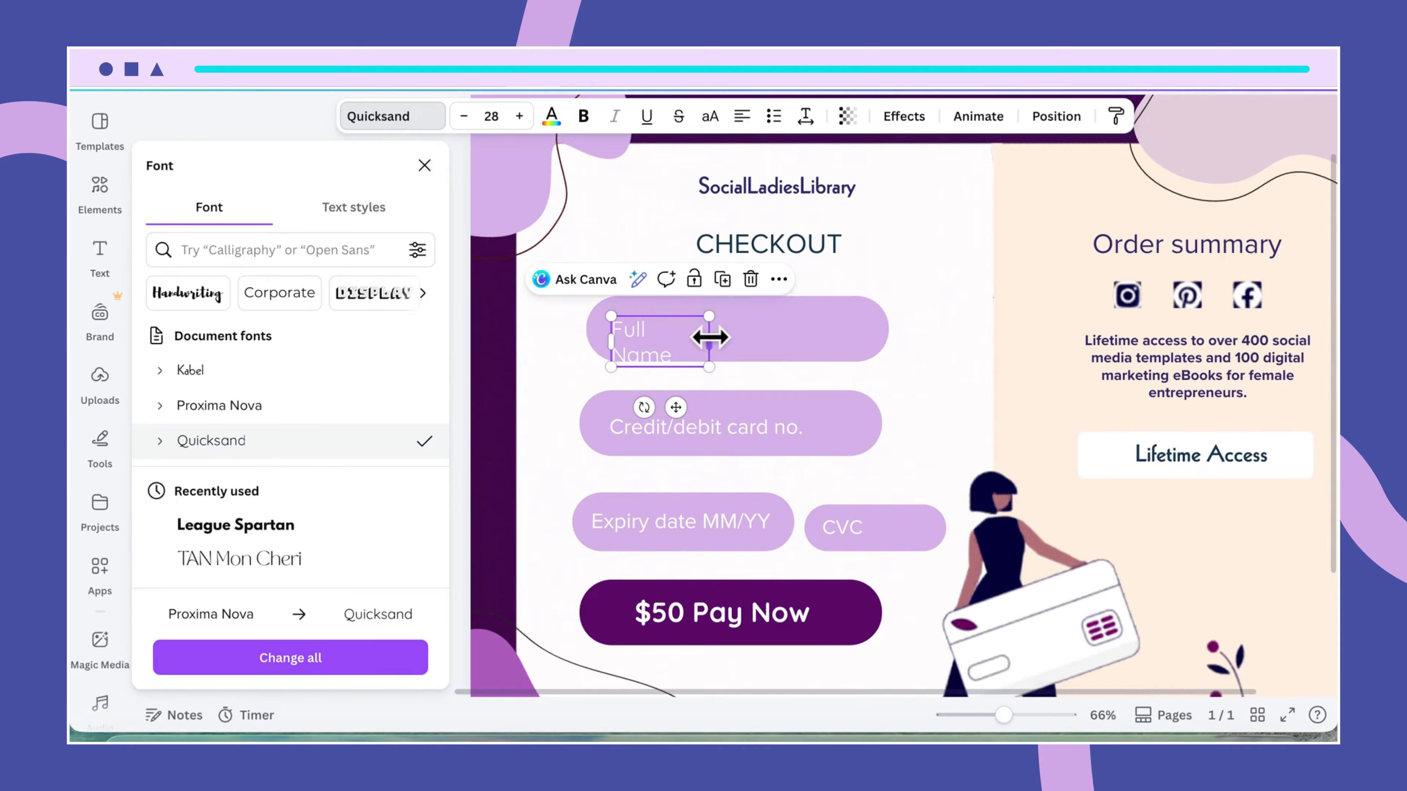
left_click_drag(710, 337, 735, 337)
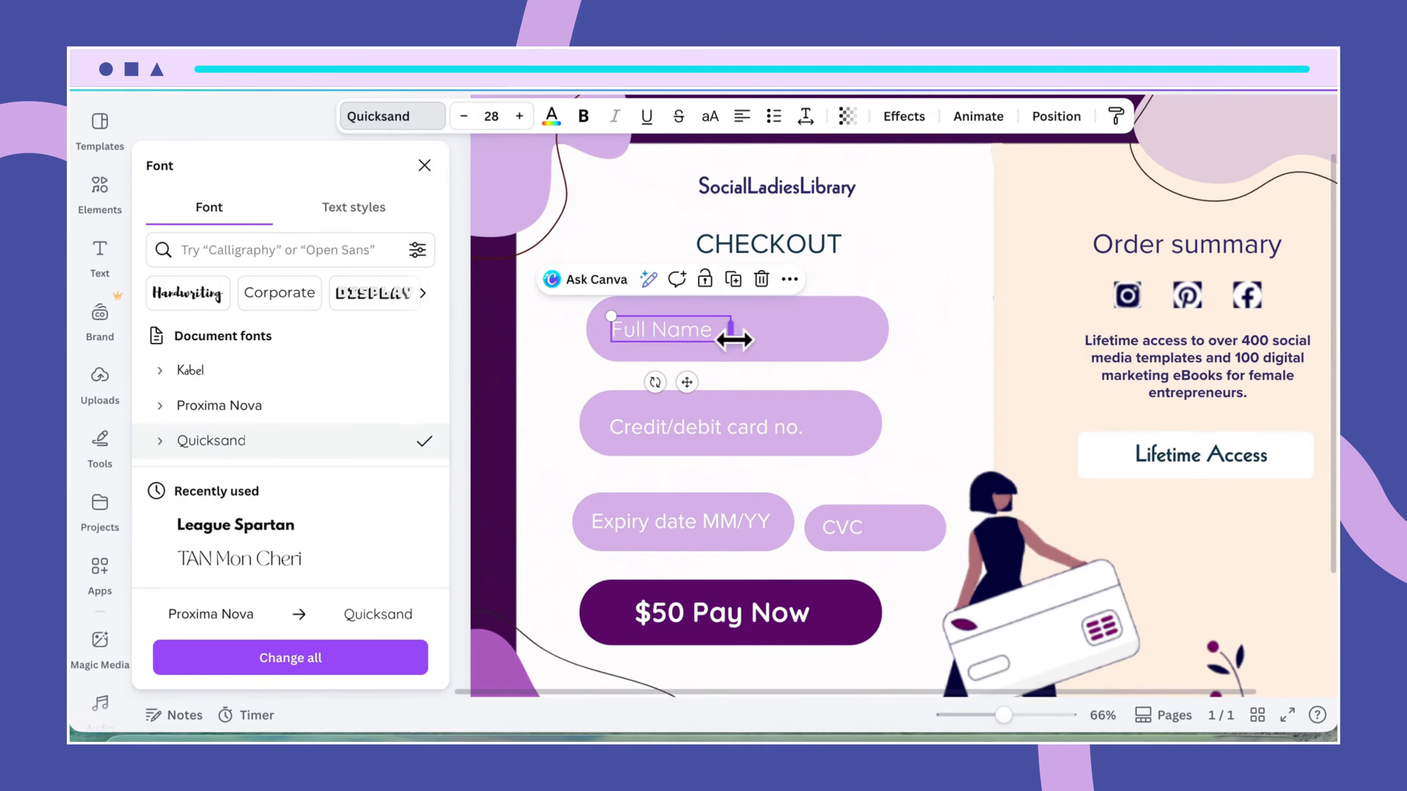
Step: Set the "Credit/debit card no." and "Expiry date MM/YY" texts to Quicksand and widen both boxes to fit one line each
left_click(714, 429)
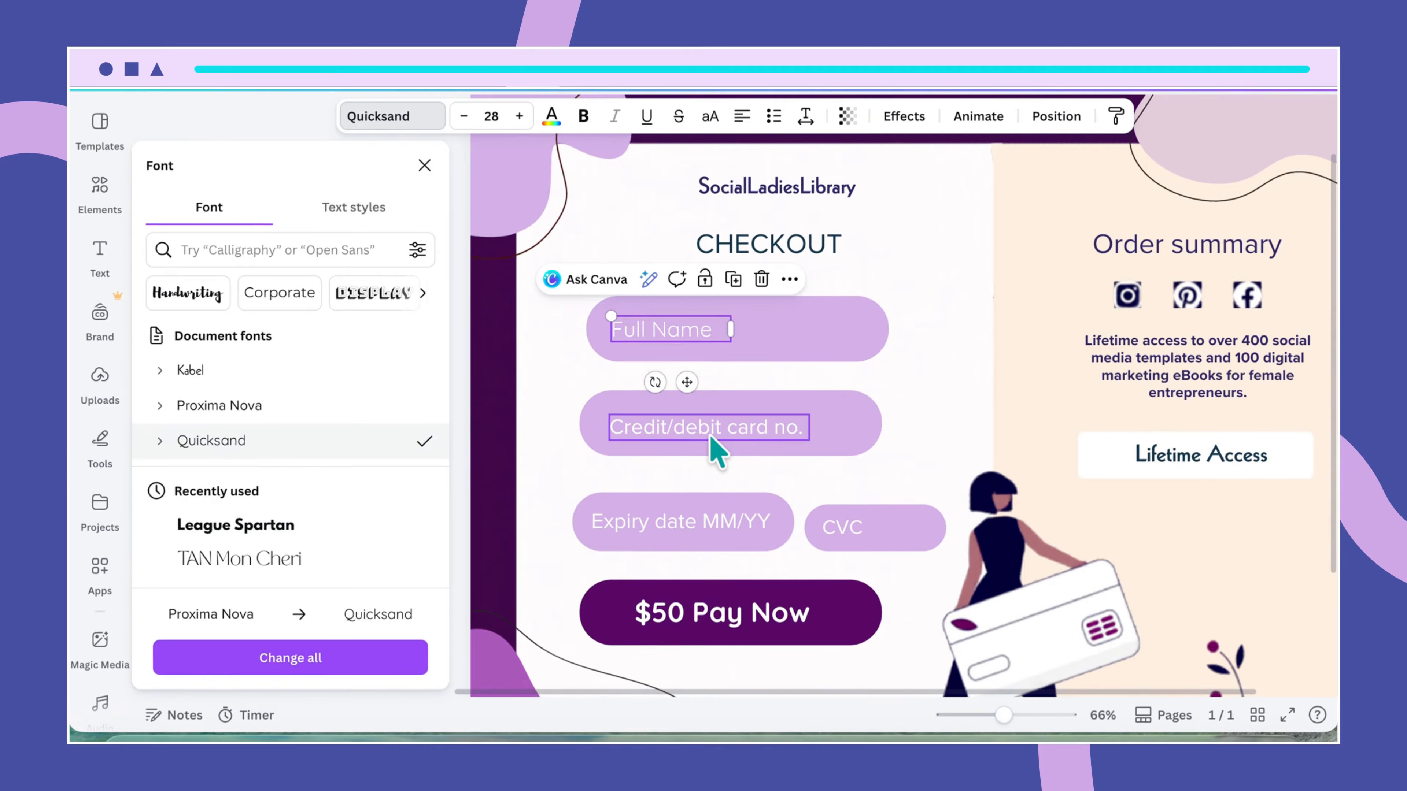
left_click(261, 442)
left_click_drag(810, 435, 841, 435)
left_click(732, 531)
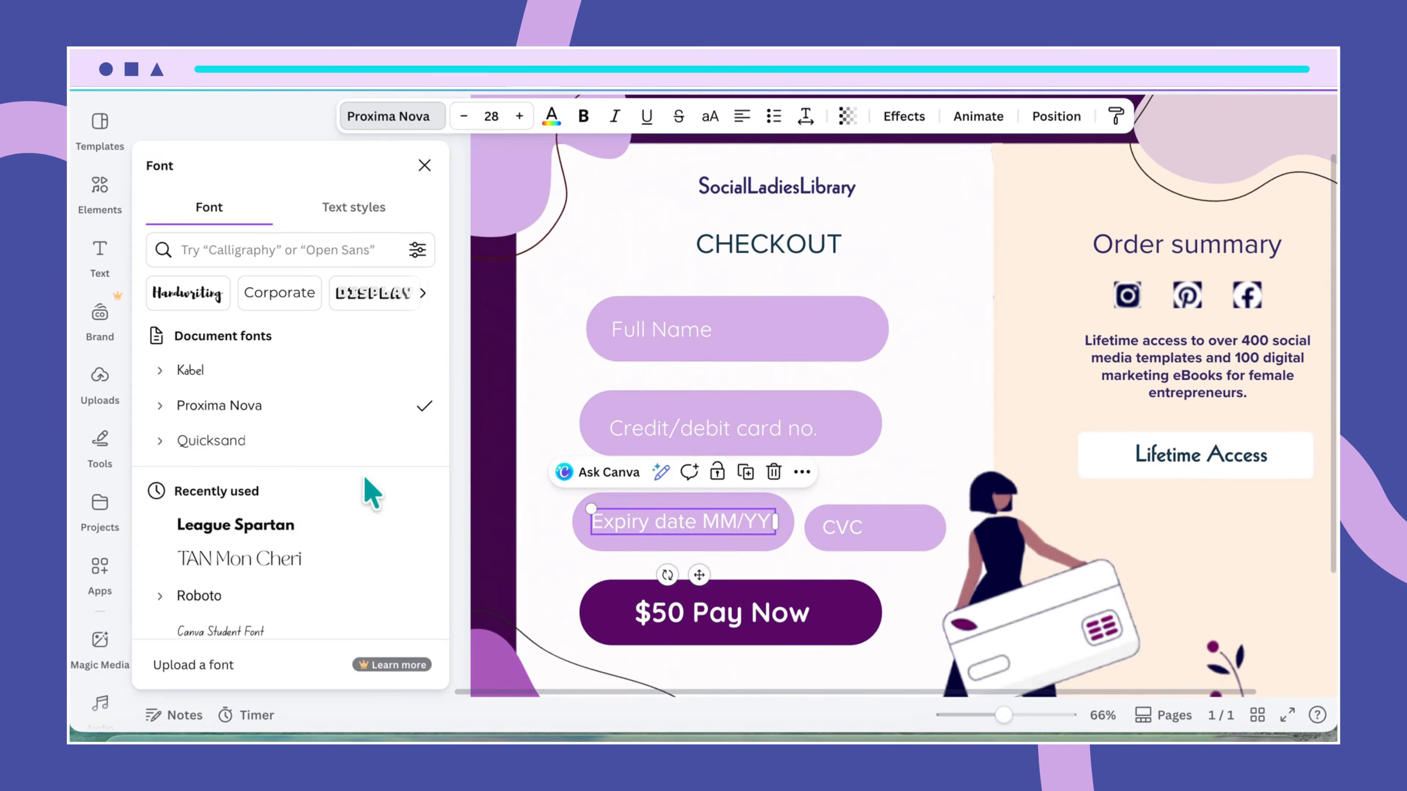
left_click(263, 441)
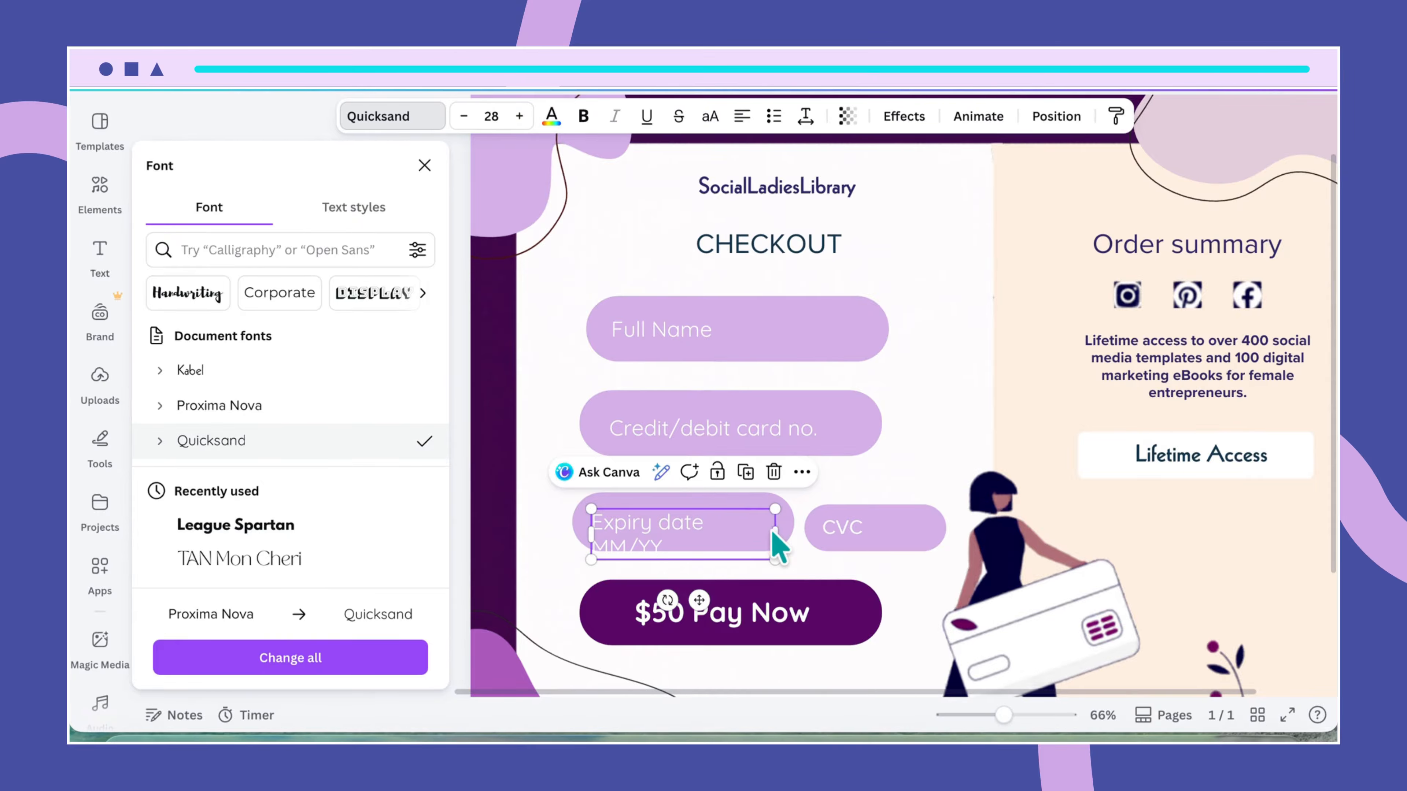
left_click_drag(775, 534, 799, 534)
left_click(757, 540)
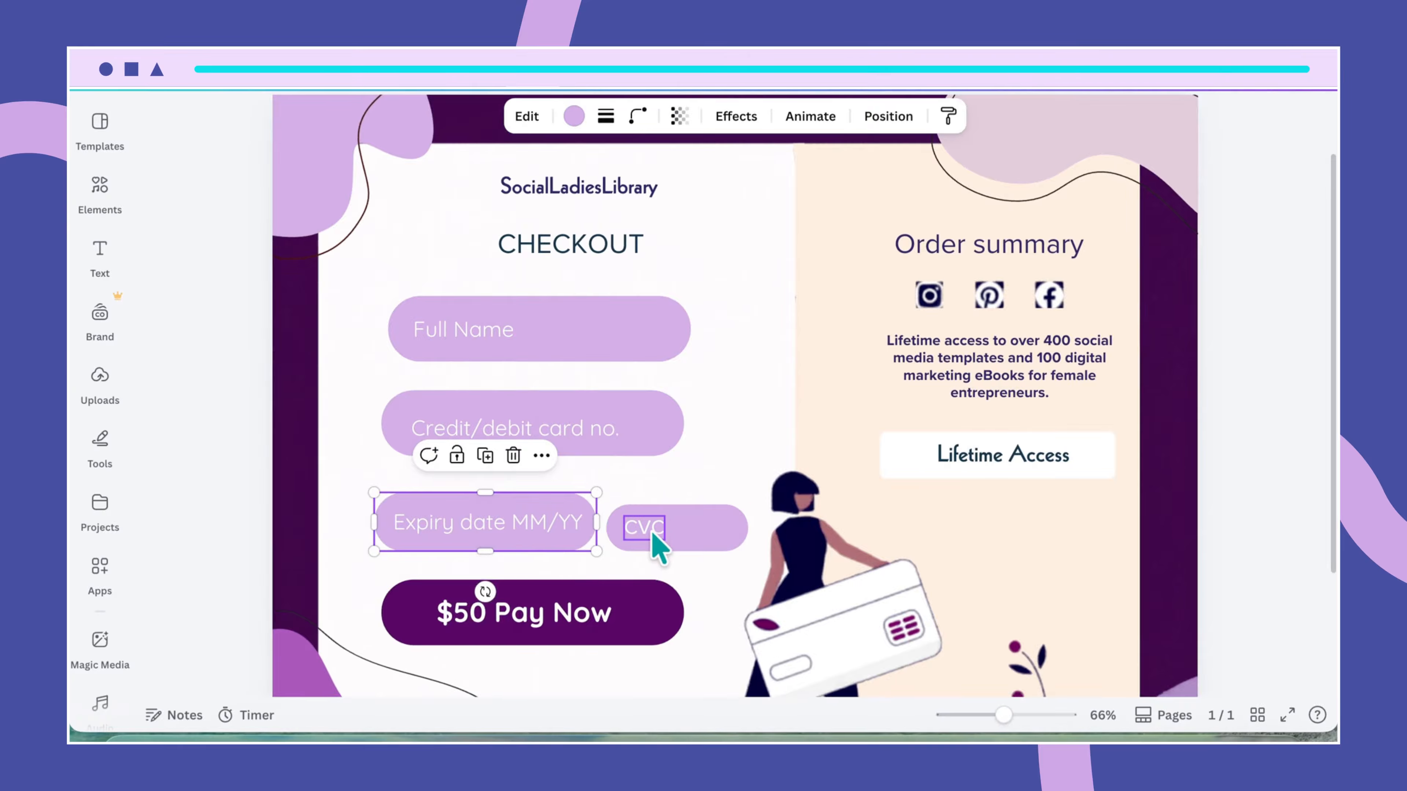
Step: Set the "CVC" text's font to Quicksand
left_click(646, 530)
left_click(391, 118)
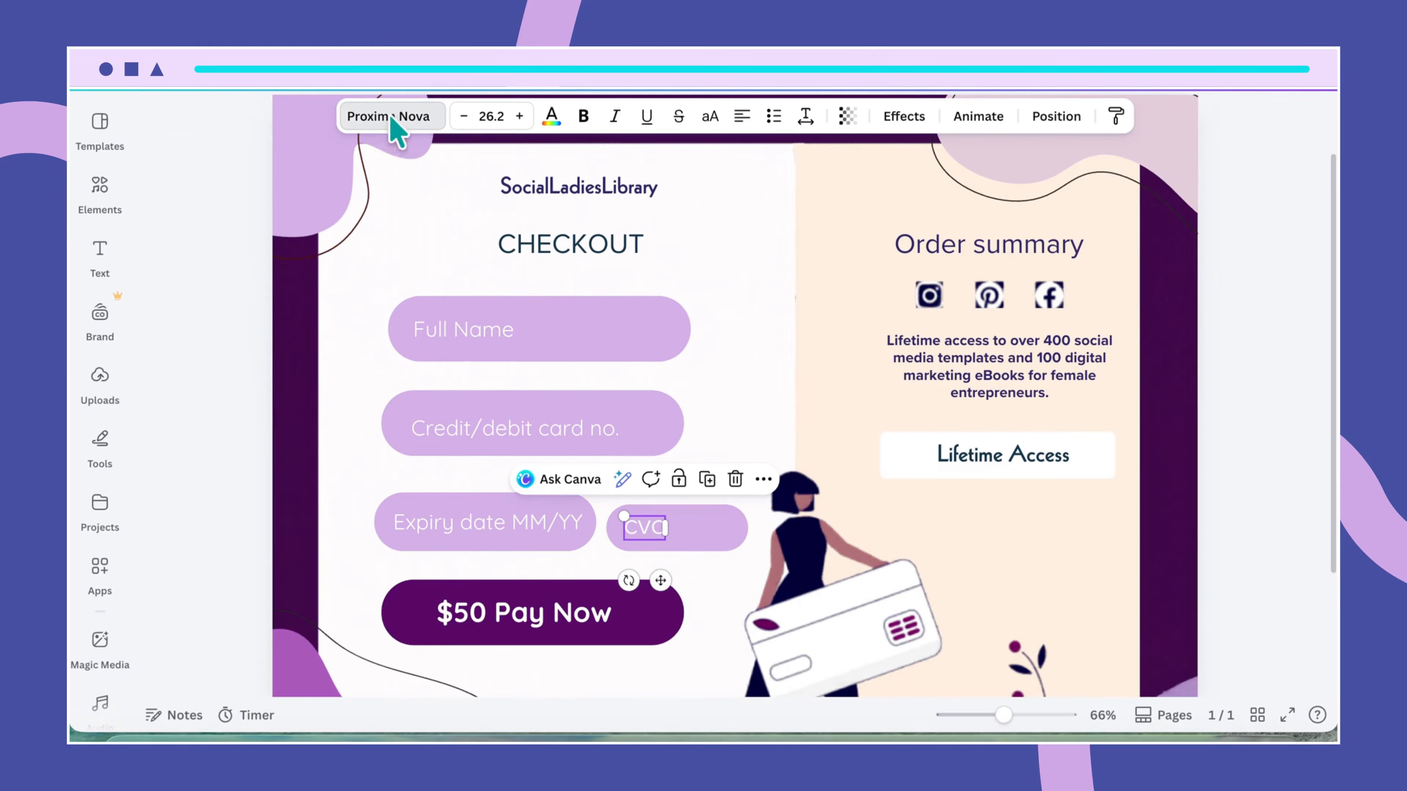
left_click(211, 440)
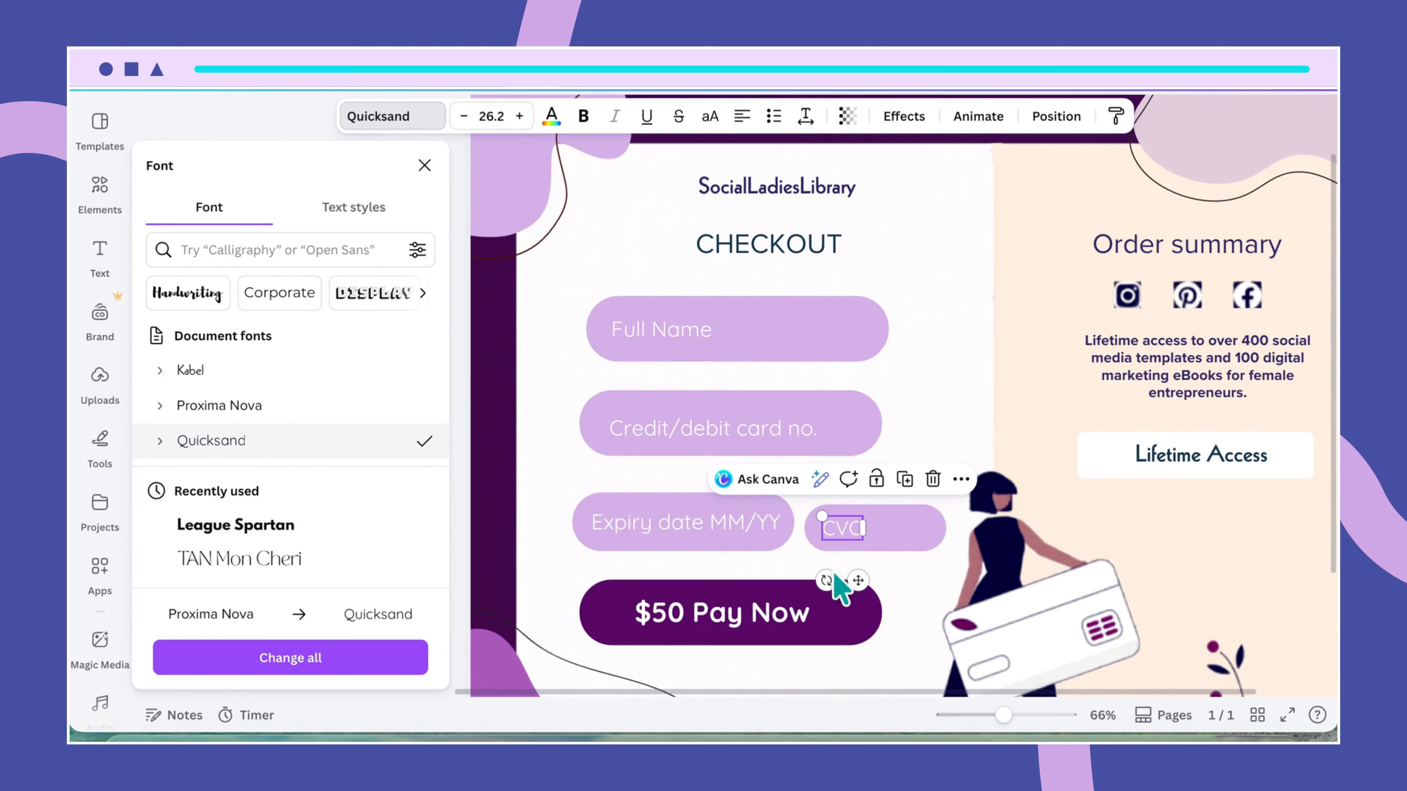
left_click(770, 573)
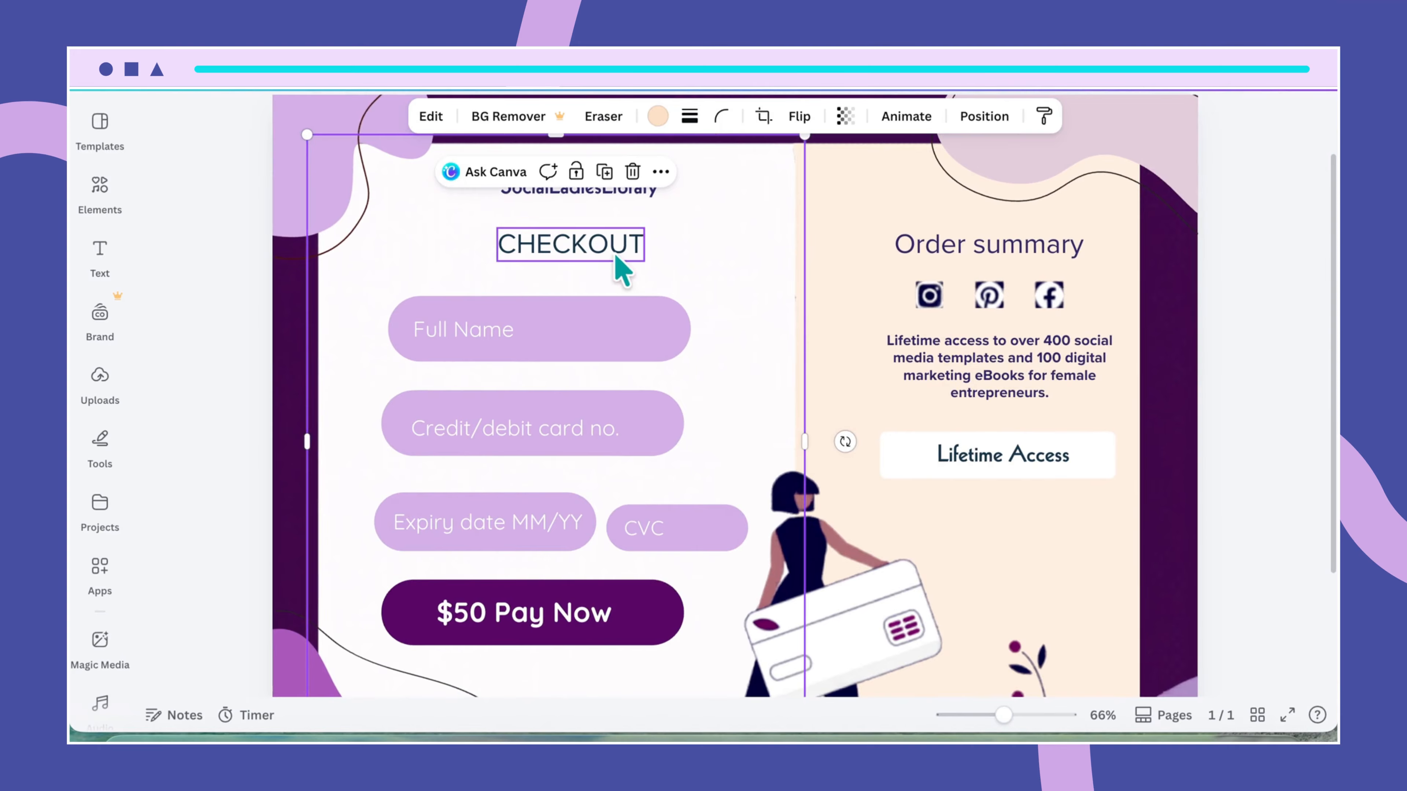
Step: Change the "CHECKOUT" heading and all other Proxima Nova text in the design to Quicksand, and widen the heading box to one line
left_click(615, 256)
left_click(391, 122)
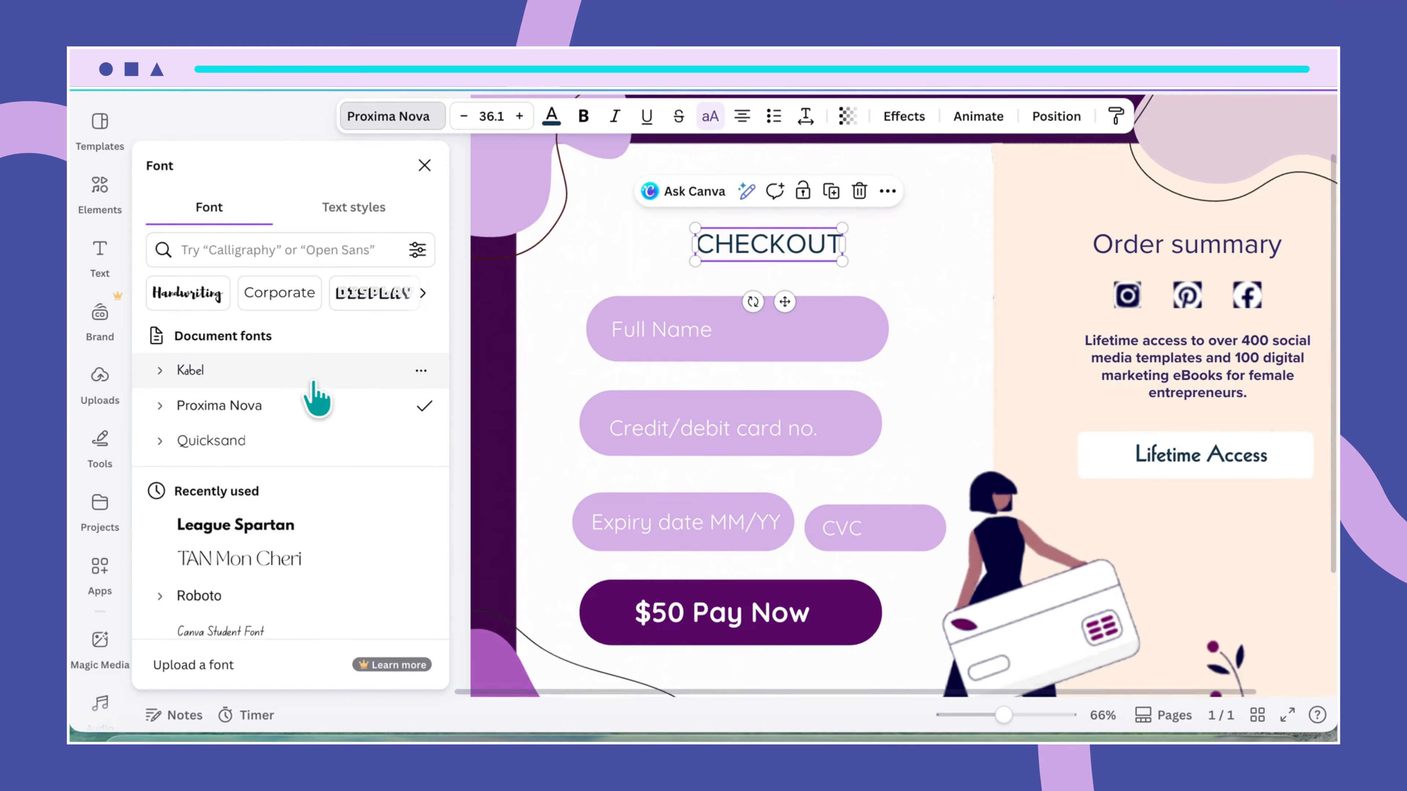
left_click(236, 442)
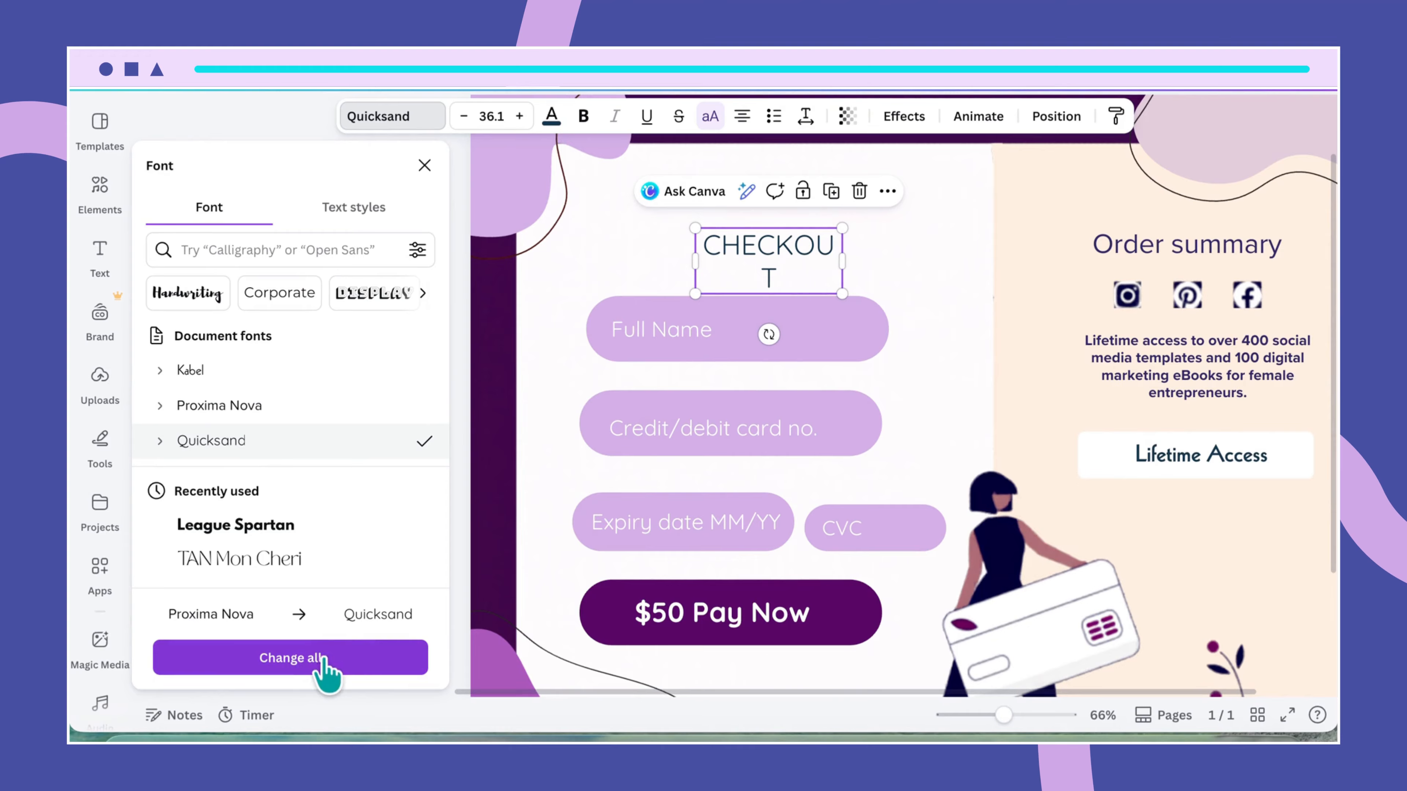
left_click(329, 669)
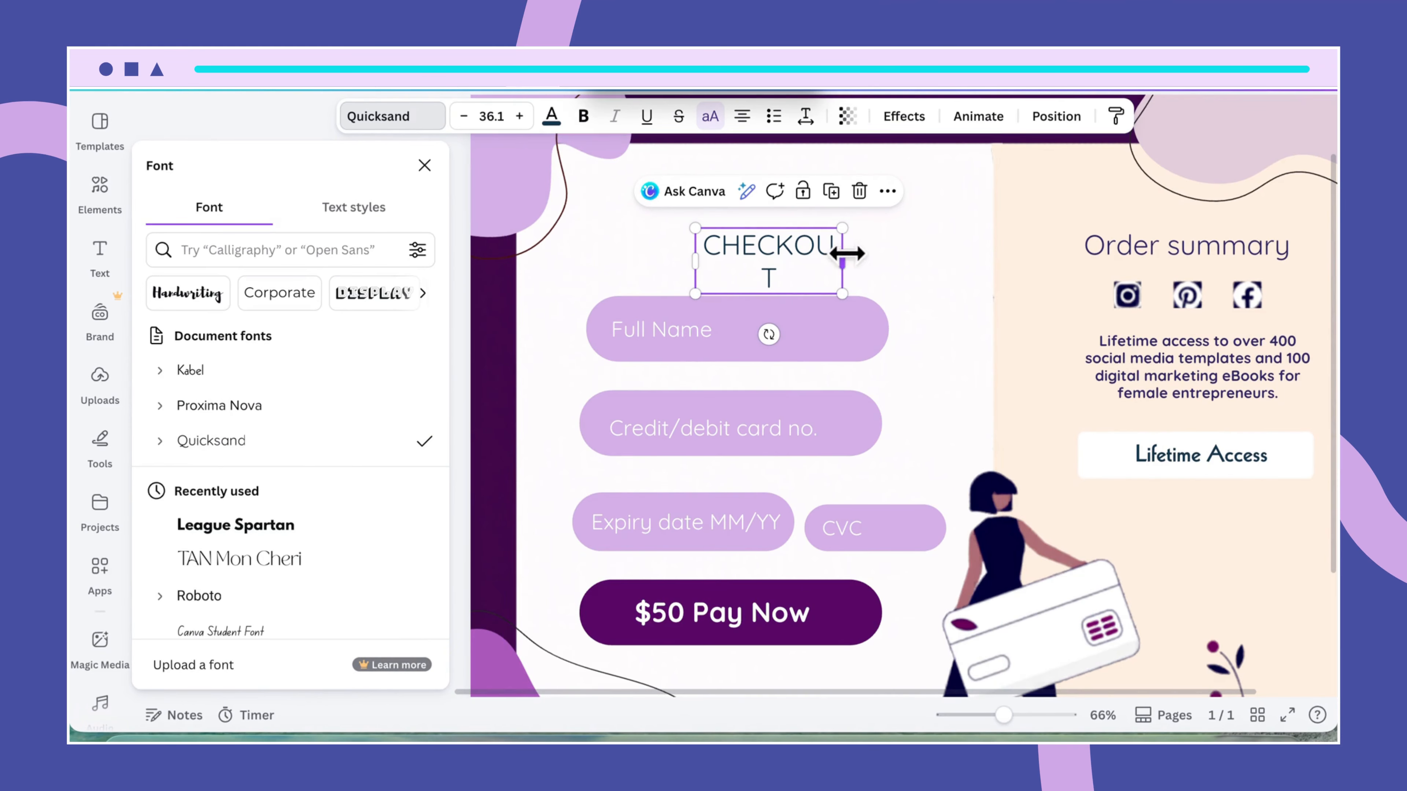
mouse_move(847, 253)
left_mouse_down()
mouse_move(864, 265)
mouse_move(859, 249)
left_mouse_up()
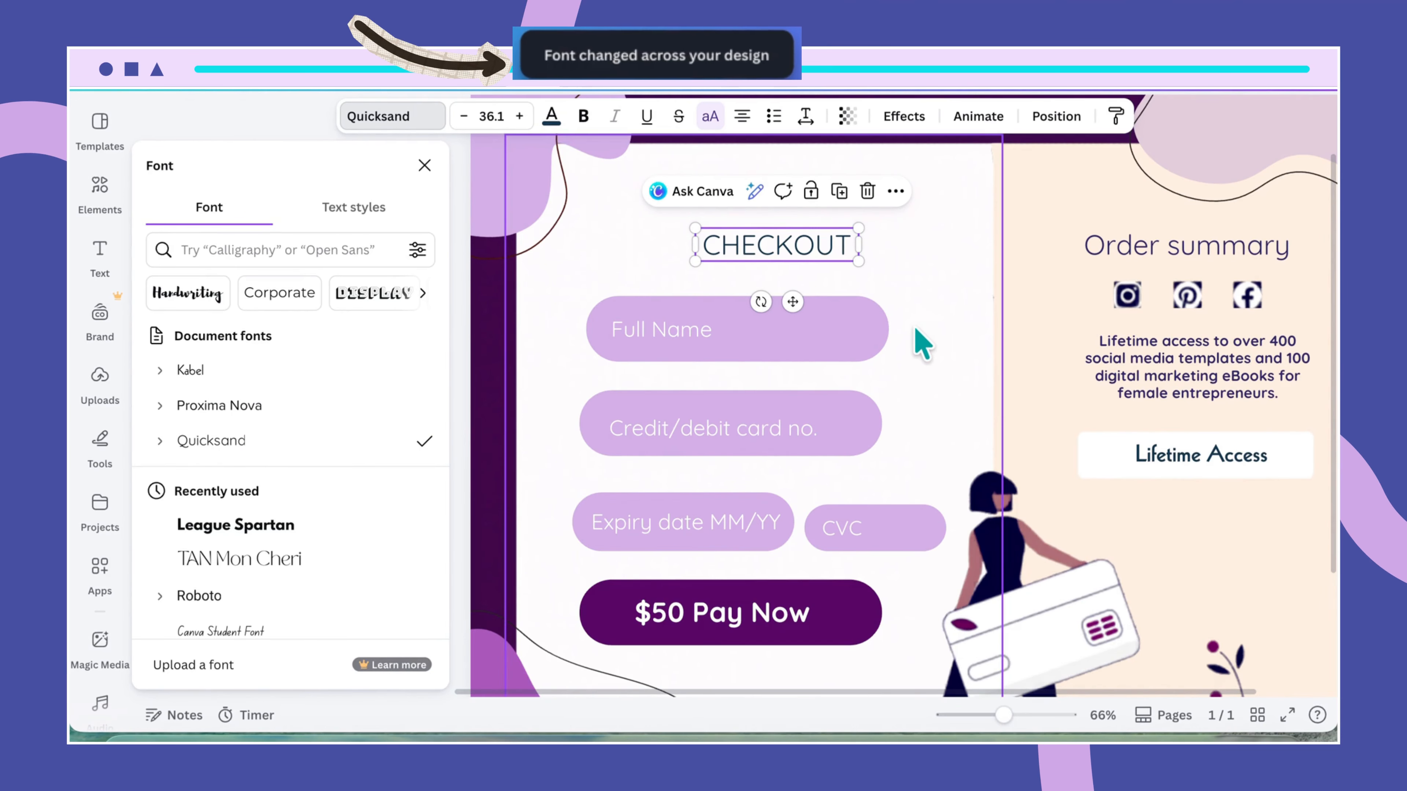
scroll(917, 341, "down", 5)
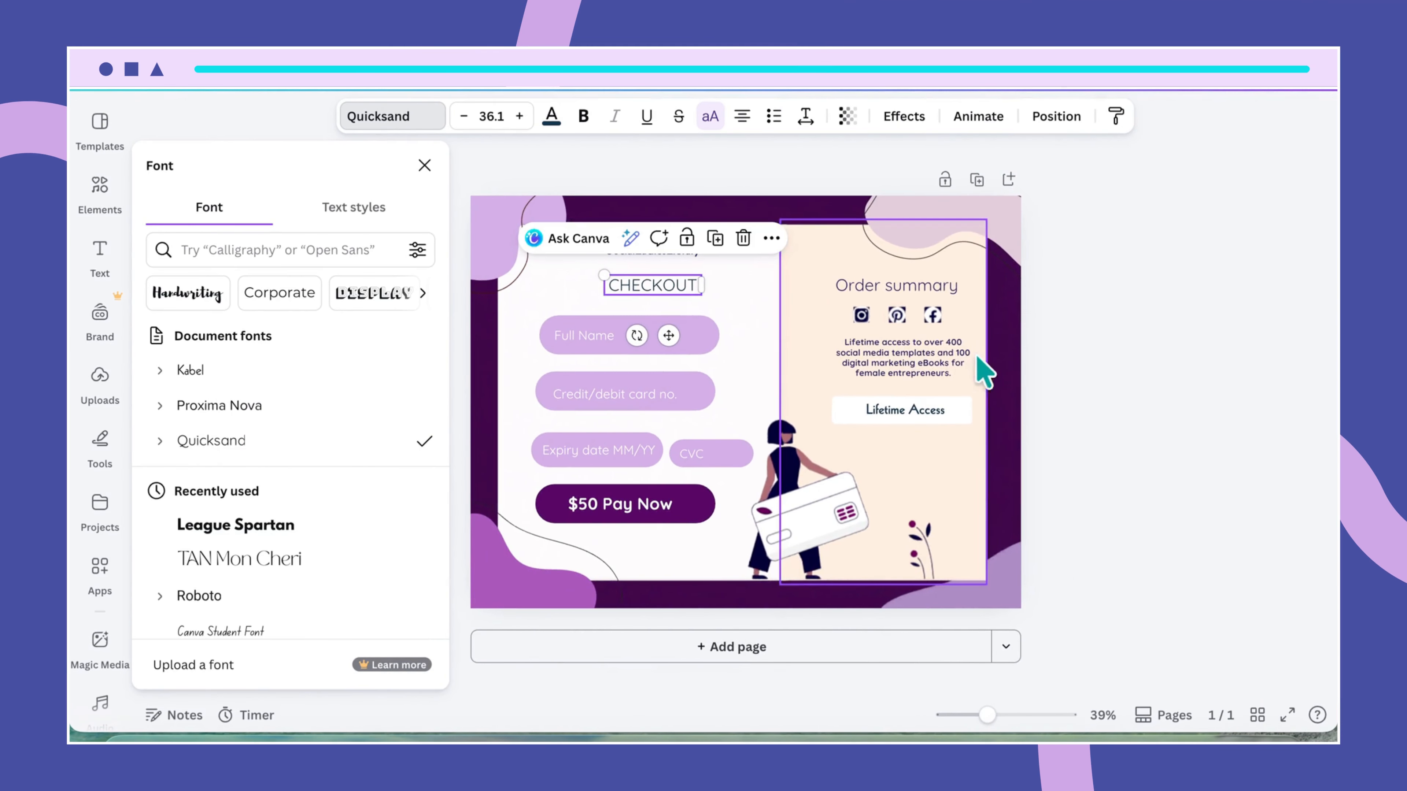
left_click(975, 285)
left_click(808, 299)
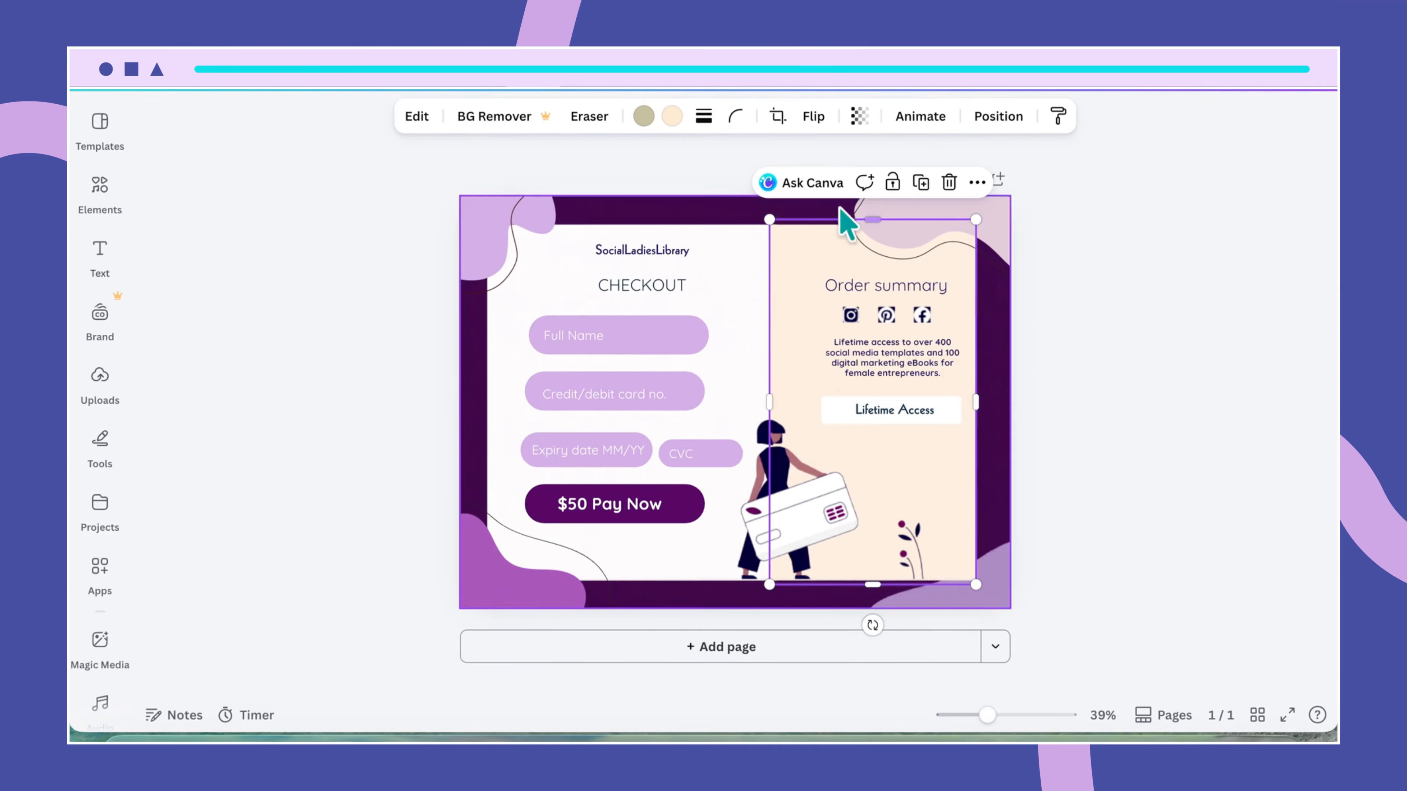
left_click_drag(868, 220, 868, 223)
left_click(722, 209)
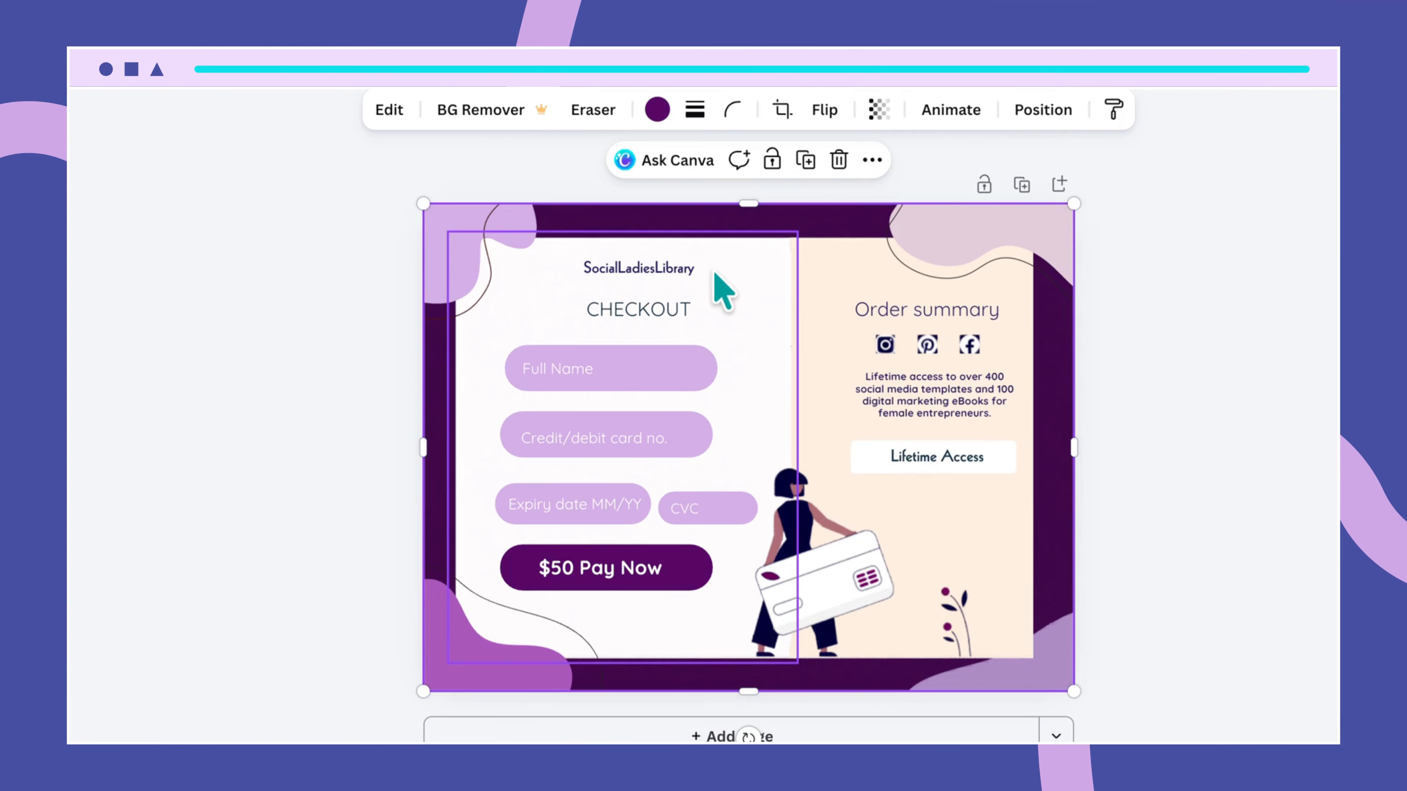
scroll(723, 548, "up", 5)
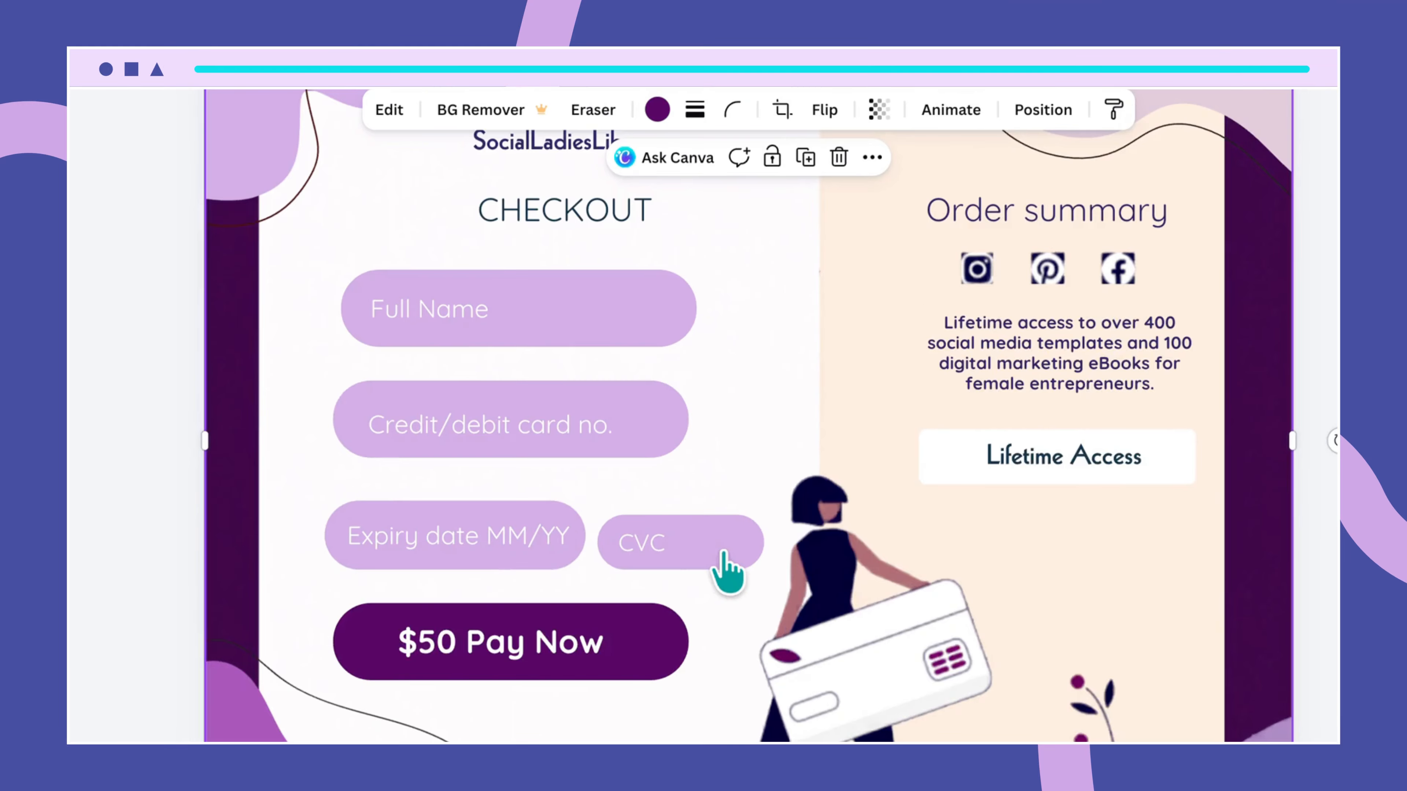
Step: Recolor the peach order summary panel by setting its light fill color to #EDCBFF
left_click(891, 314)
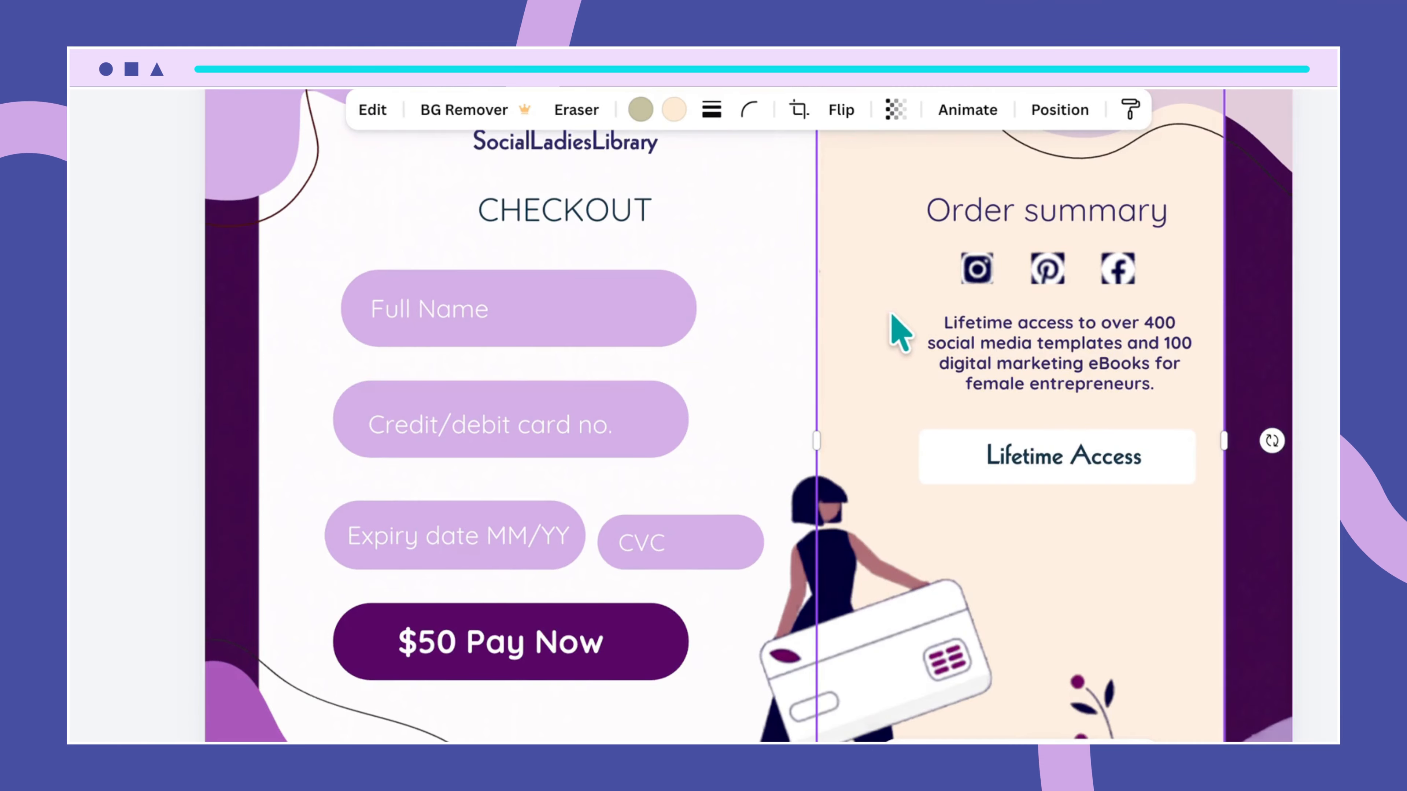
left_click(679, 114)
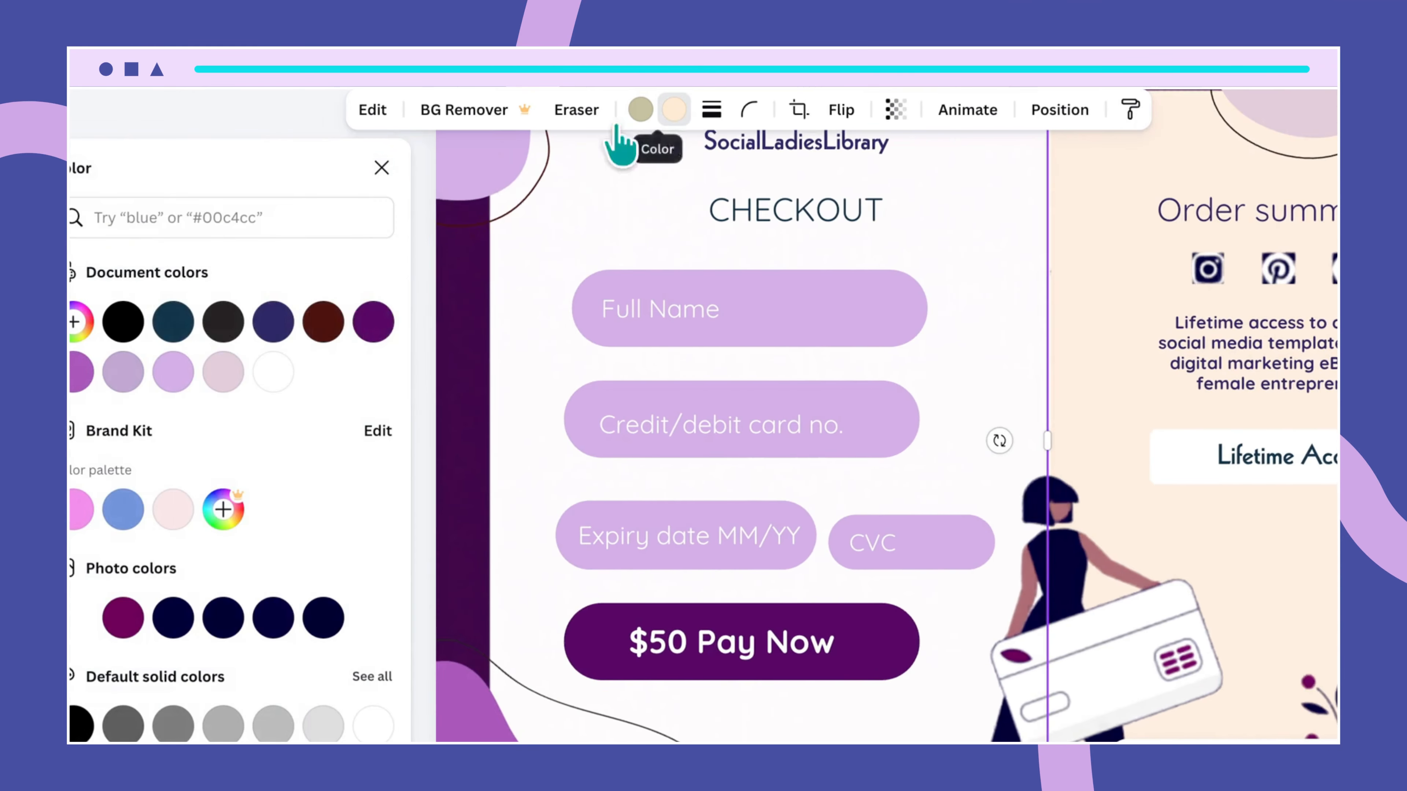
left_click(78, 322)
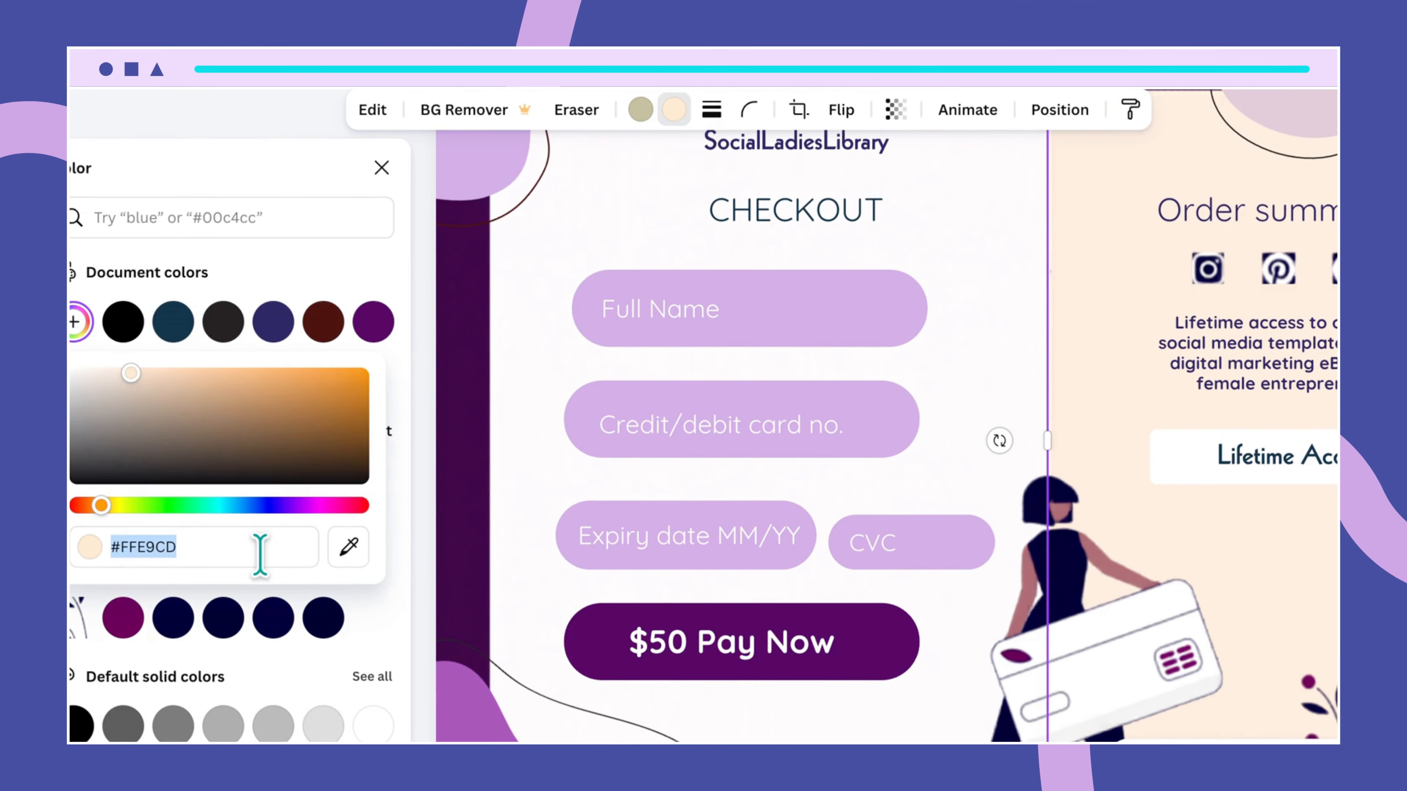
type("#")
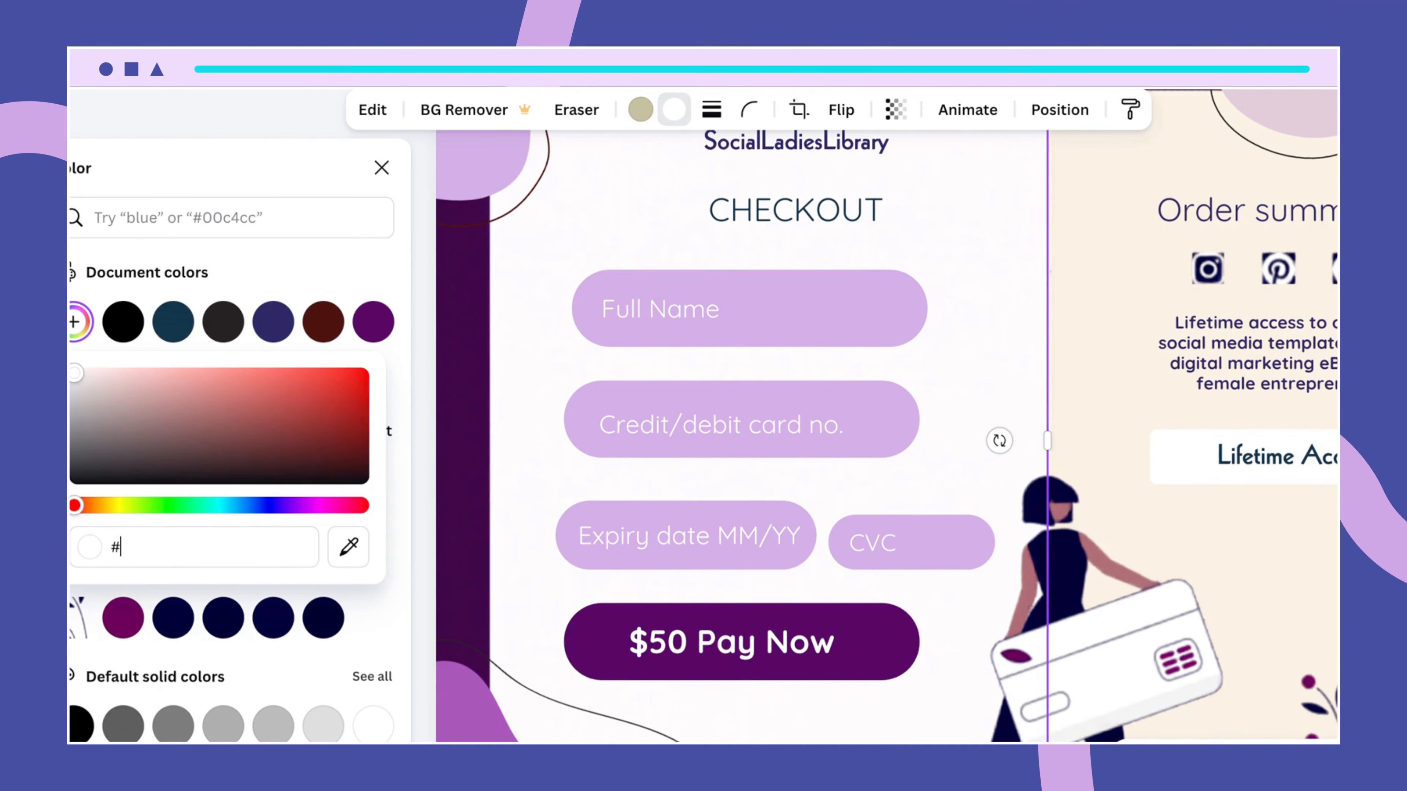
type("ED")
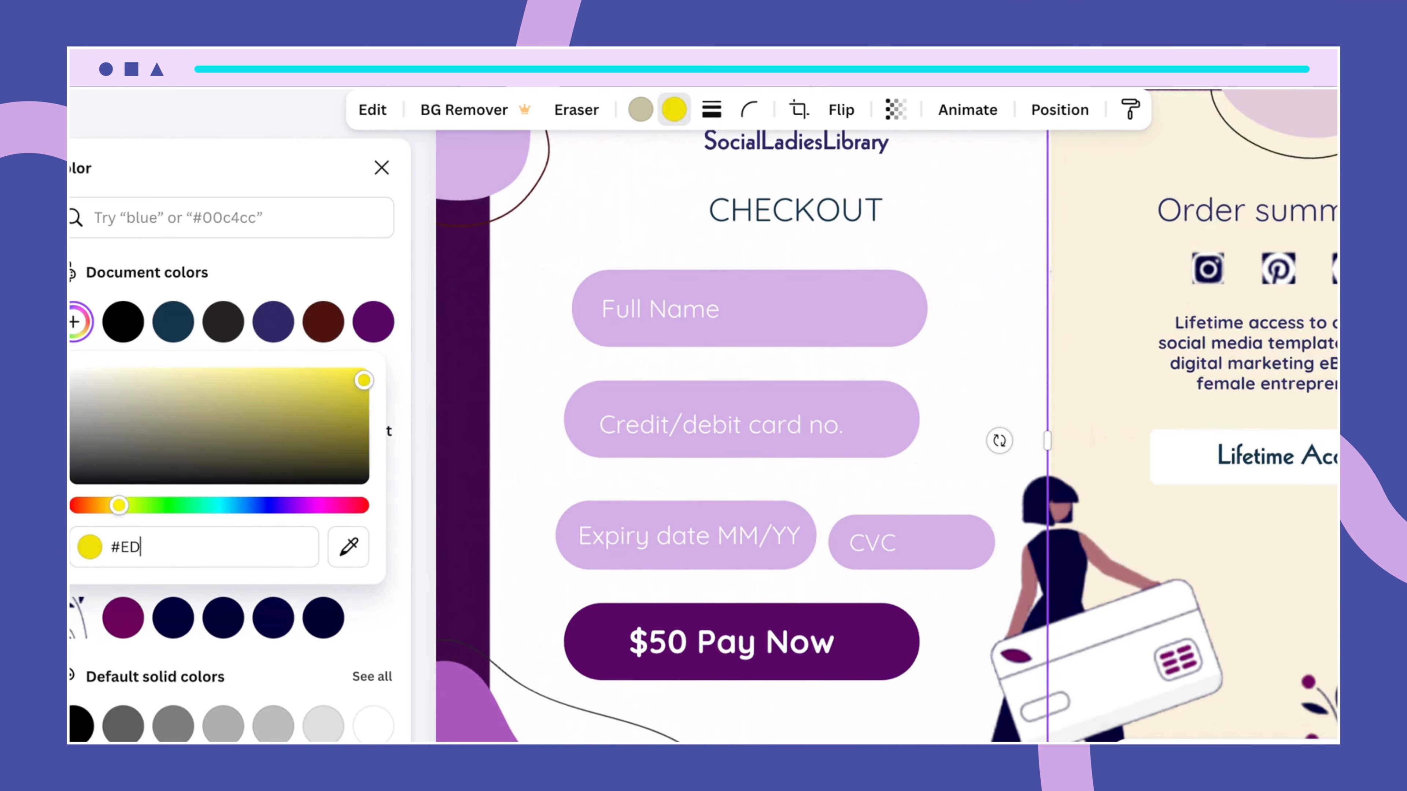
type("CBFF")
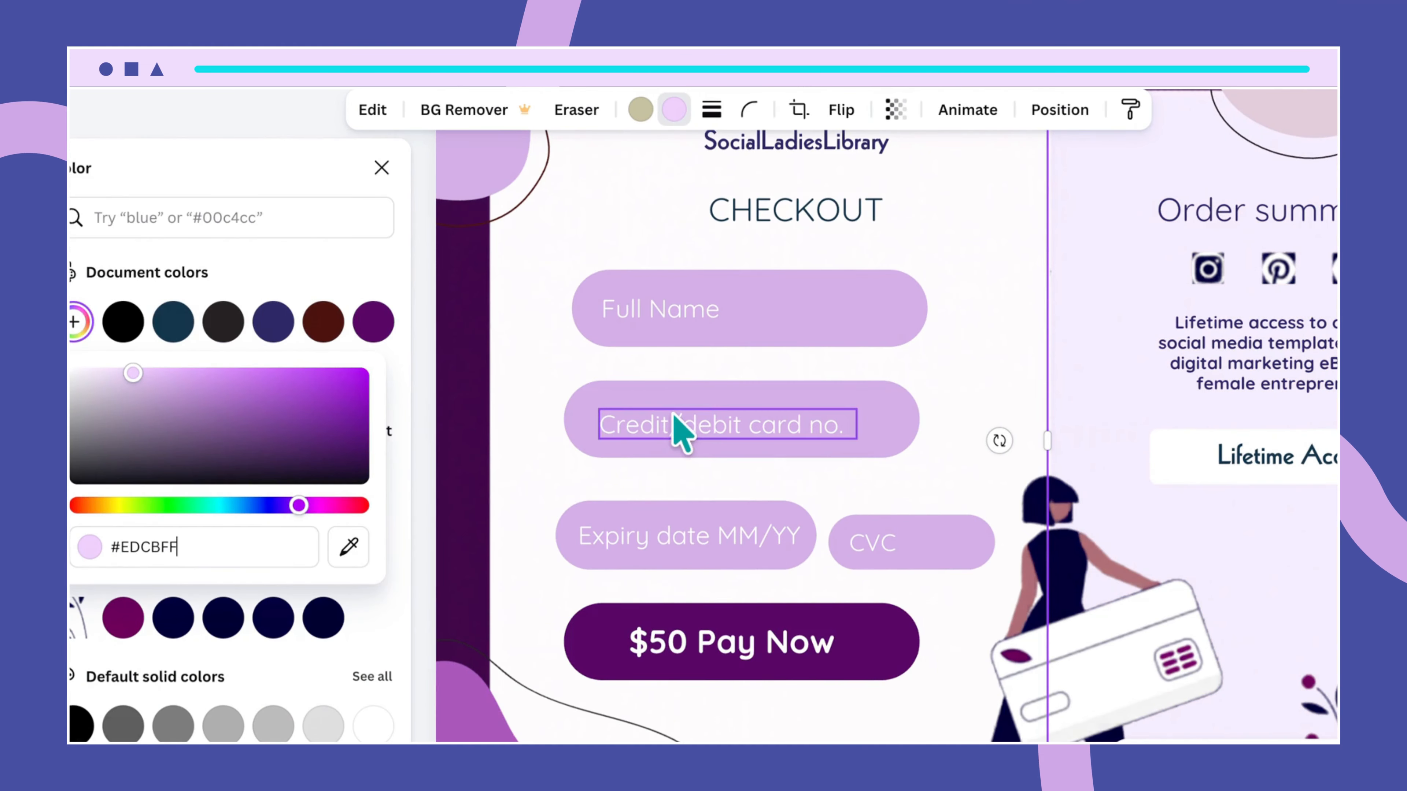
scroll(672, 416, "down", 3)
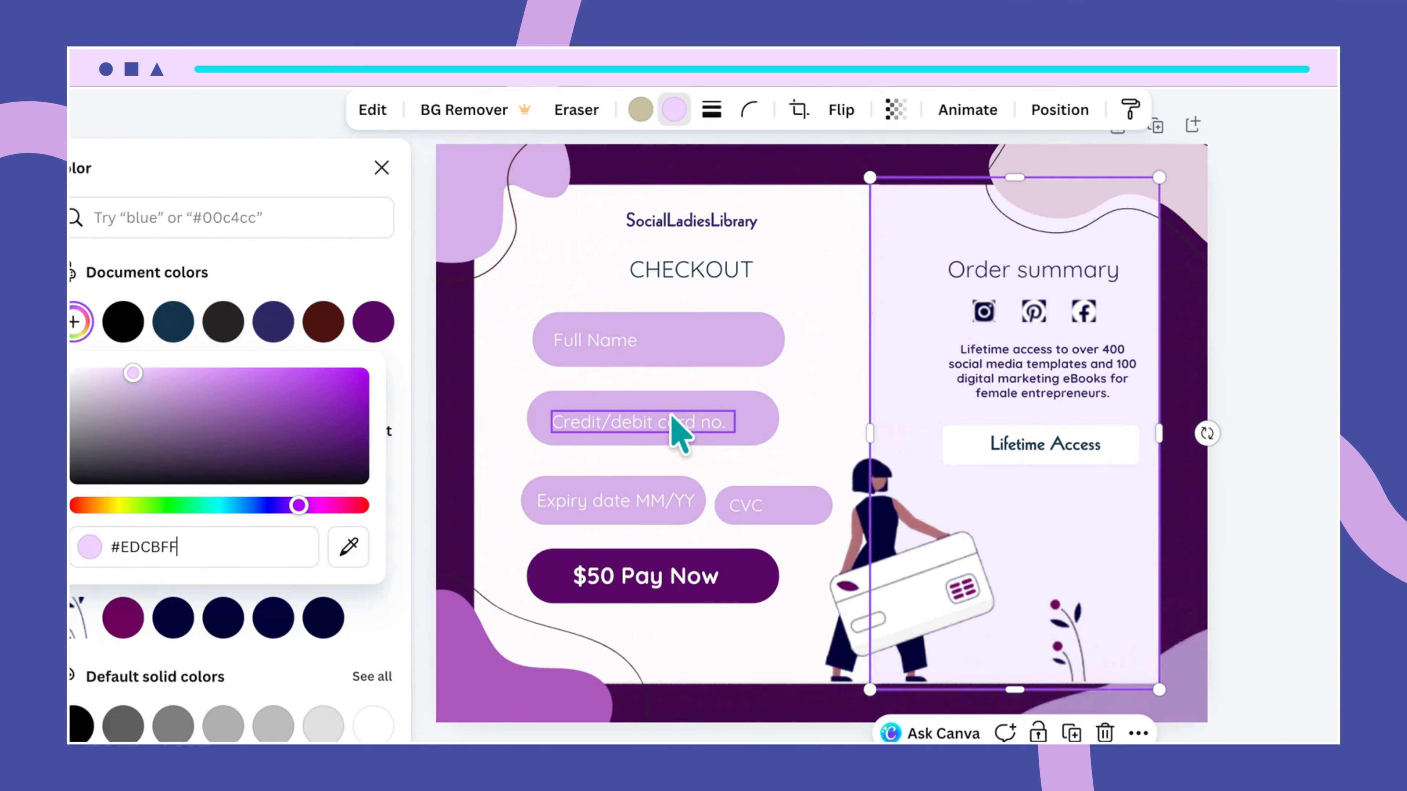
left_click(1188, 359)
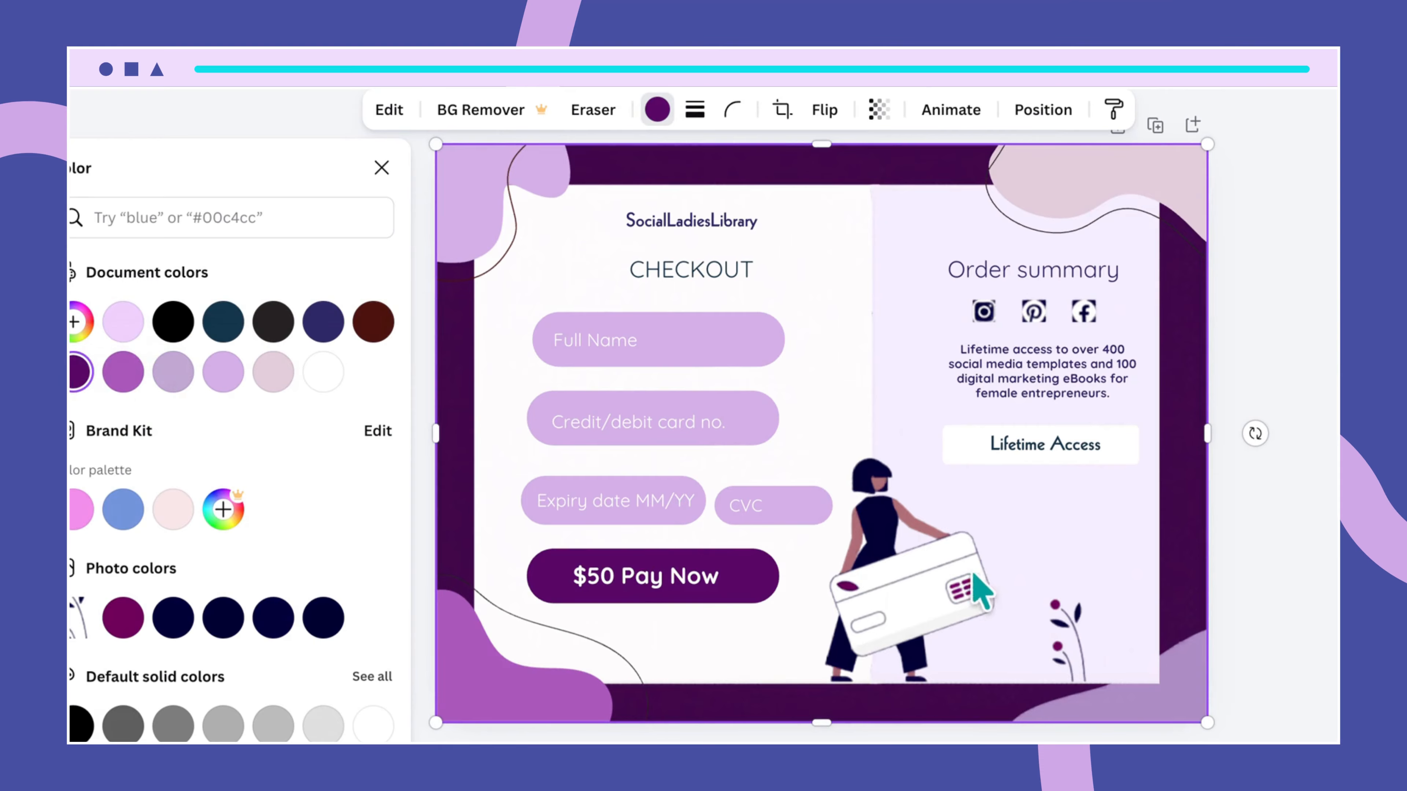
double_click(1179, 367)
left_click(1337, 349)
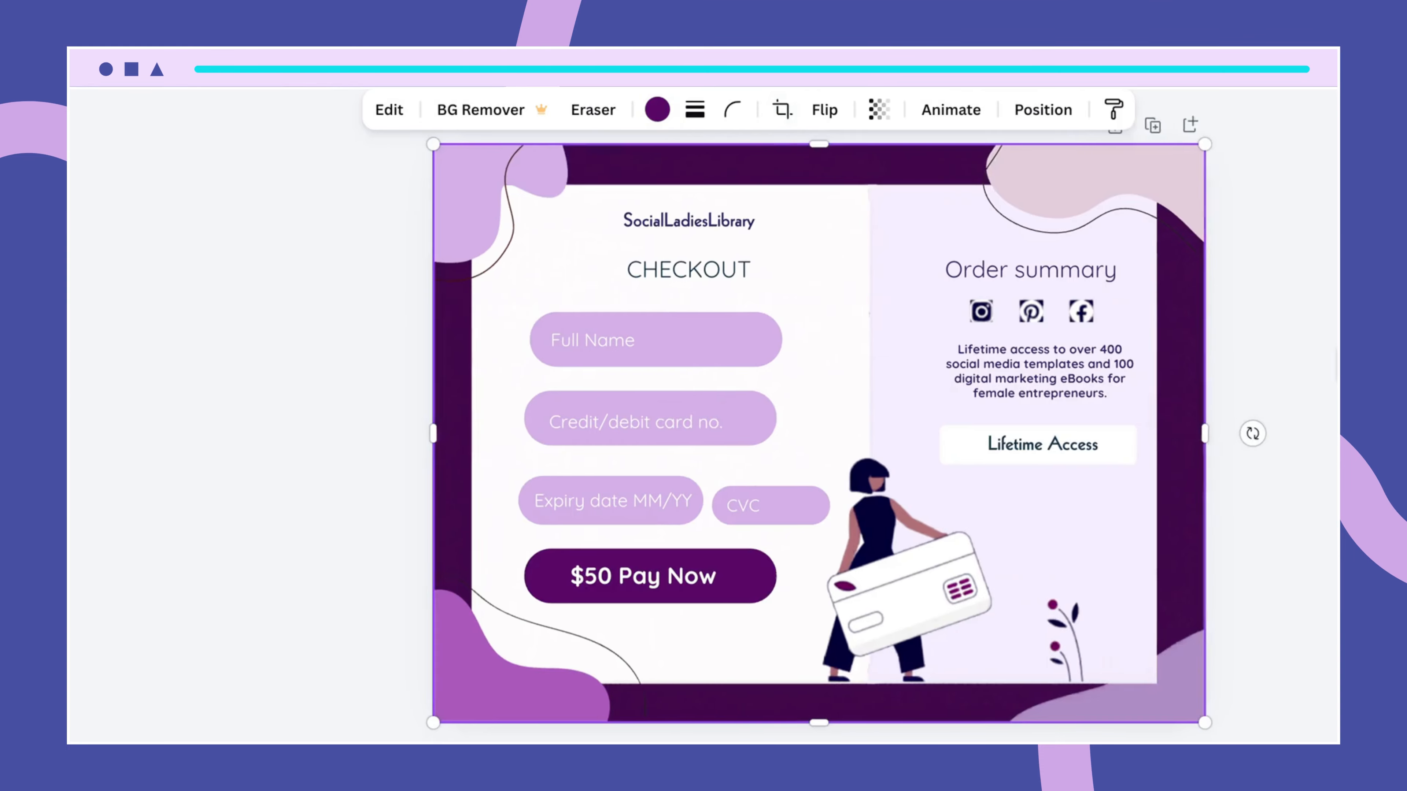
Step: Center the description paragraph, the "Order summary" heading and the three social icons within the lavender panel
left_click(1020, 370)
left_click_drag(1019, 370, 1000, 373)
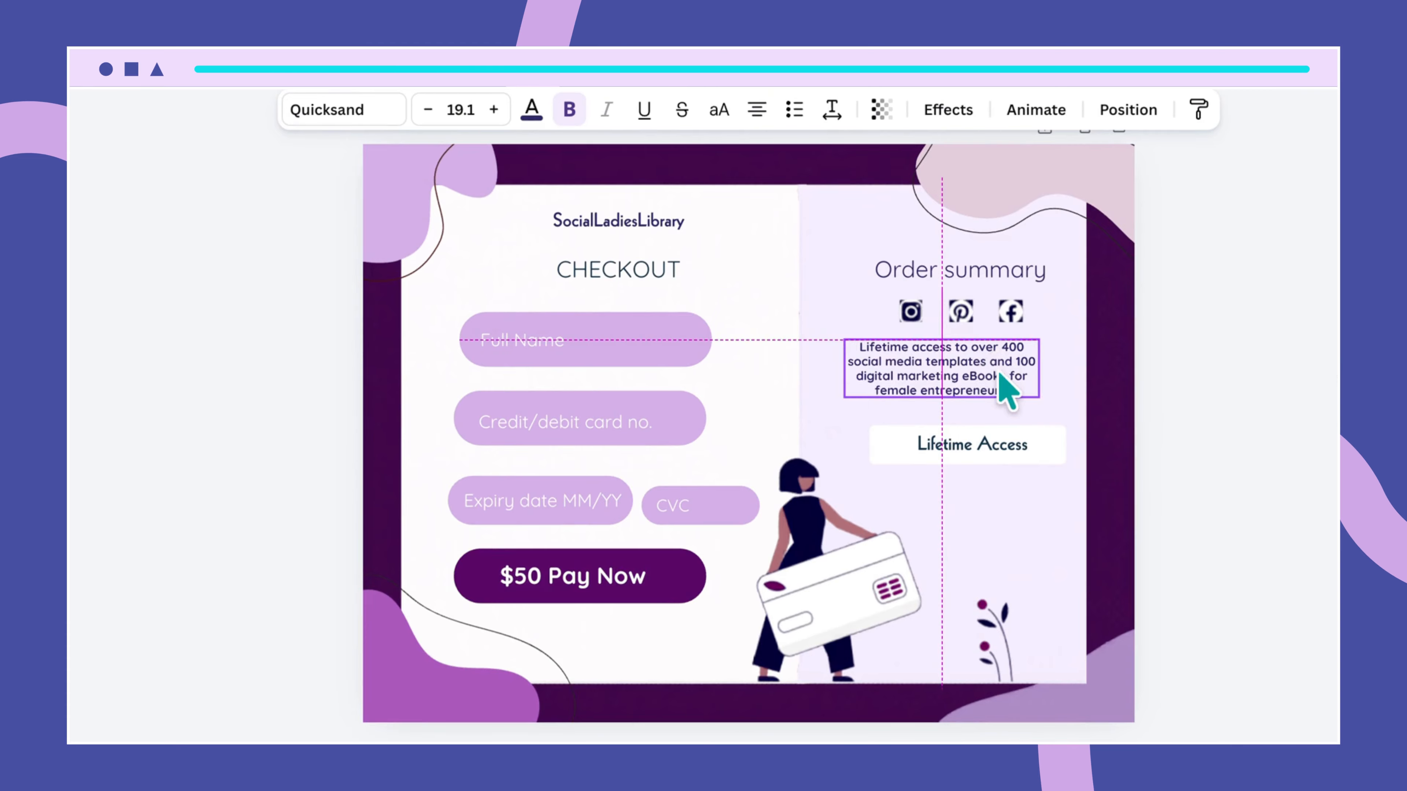
left_click(976, 276)
left_click_drag(976, 276, 1000, 313)
left_click(1013, 312)
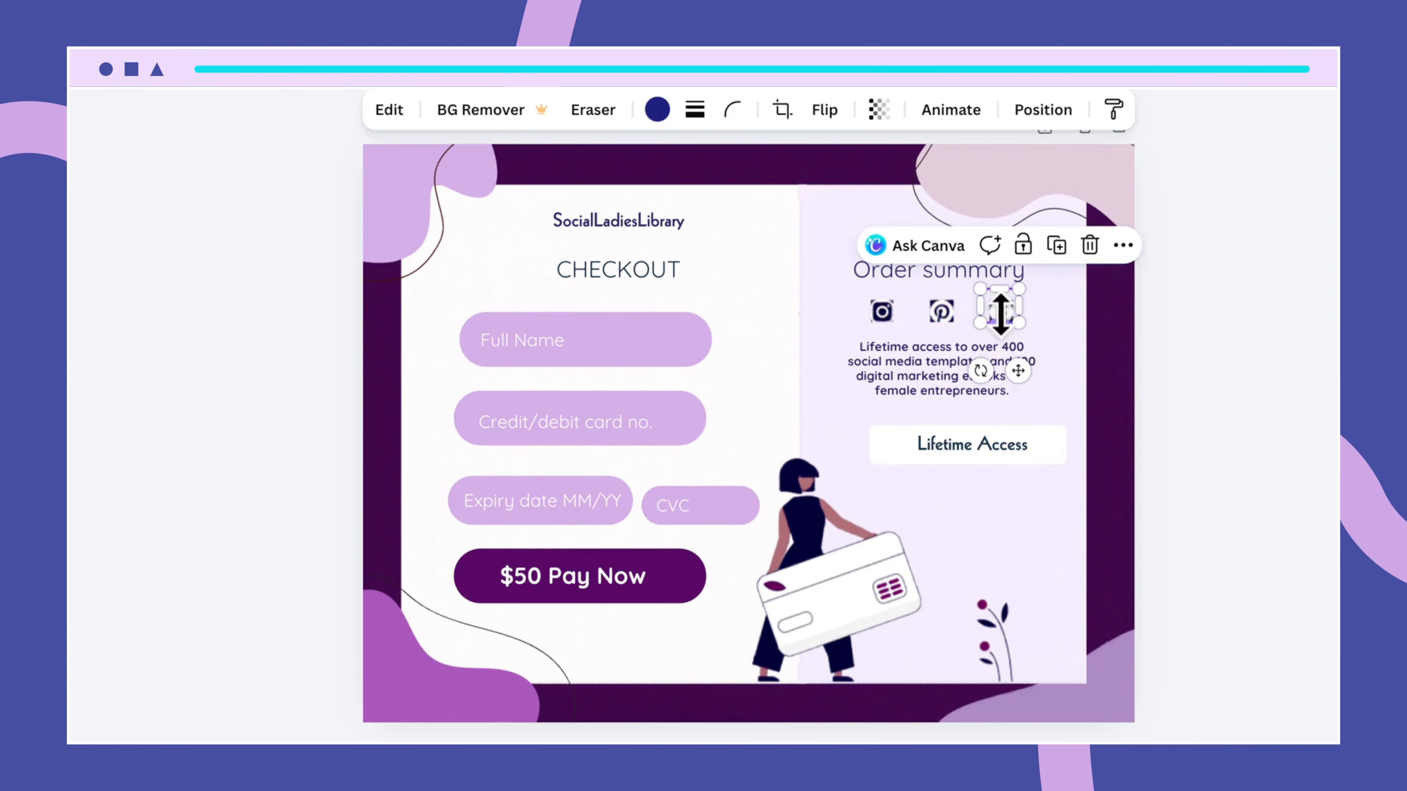
left_click(1069, 406)
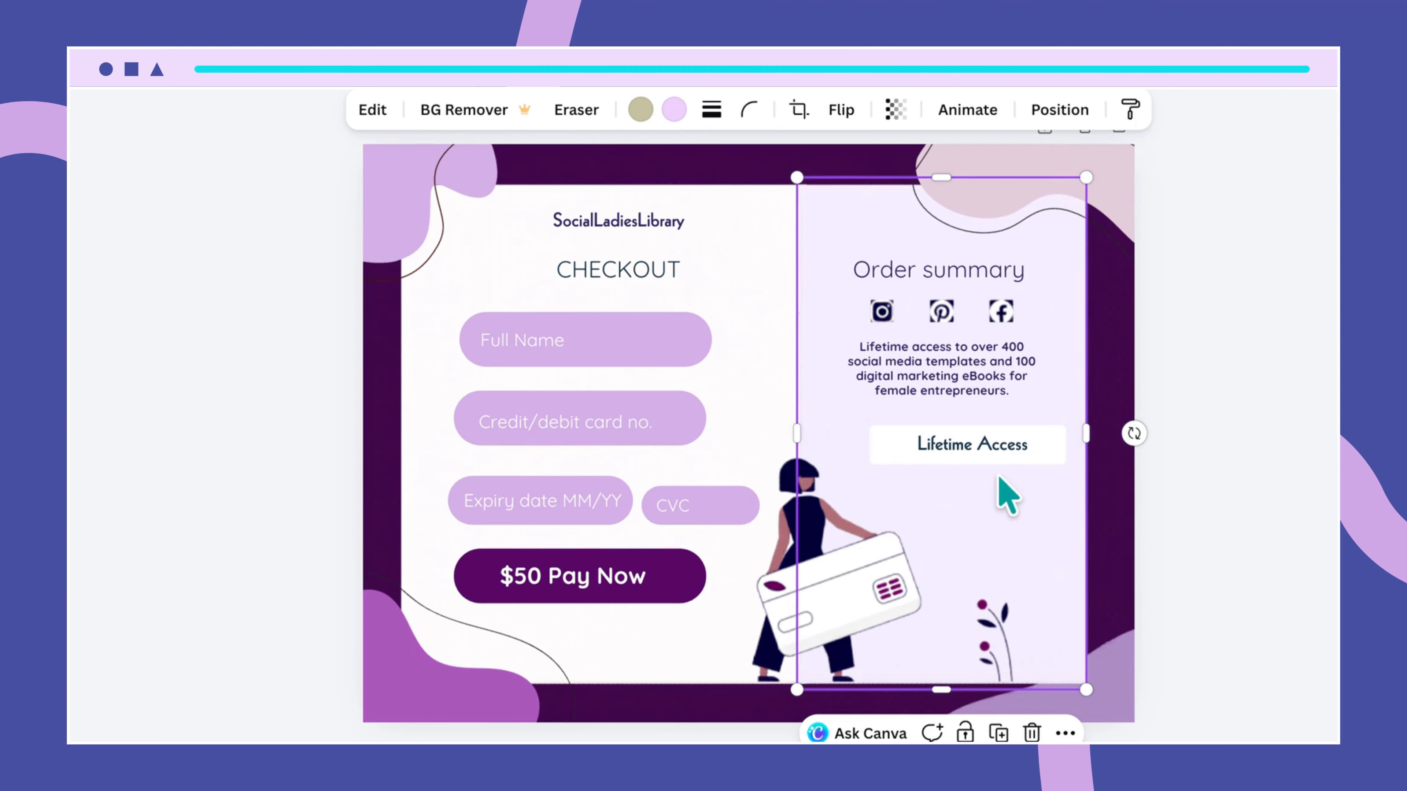
Step: Center the white box and its "Lifetime Access" text beneath the description paragraph in the lavender panel
left_click(1039, 452)
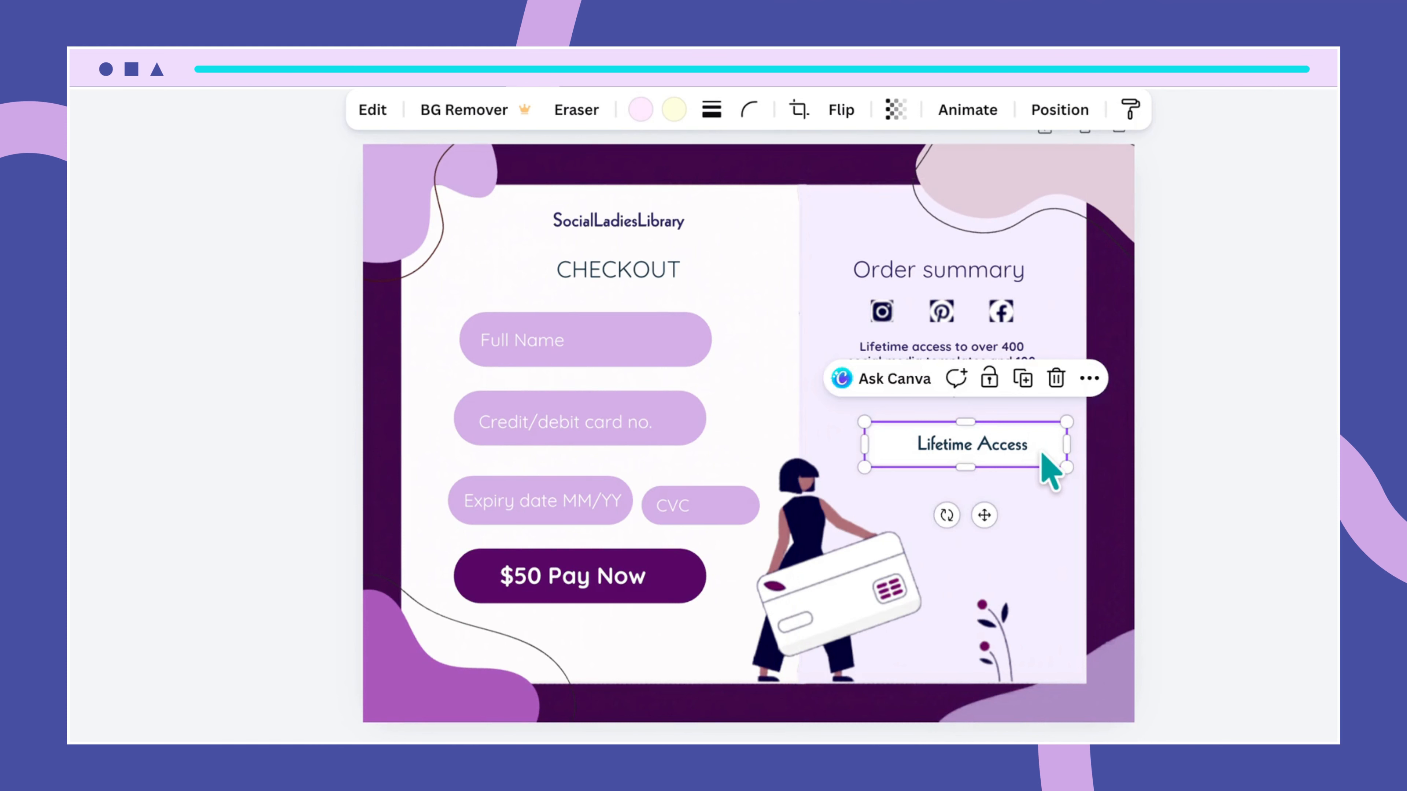
left_click_drag(1039, 452, 942, 444)
left_click(974, 446)
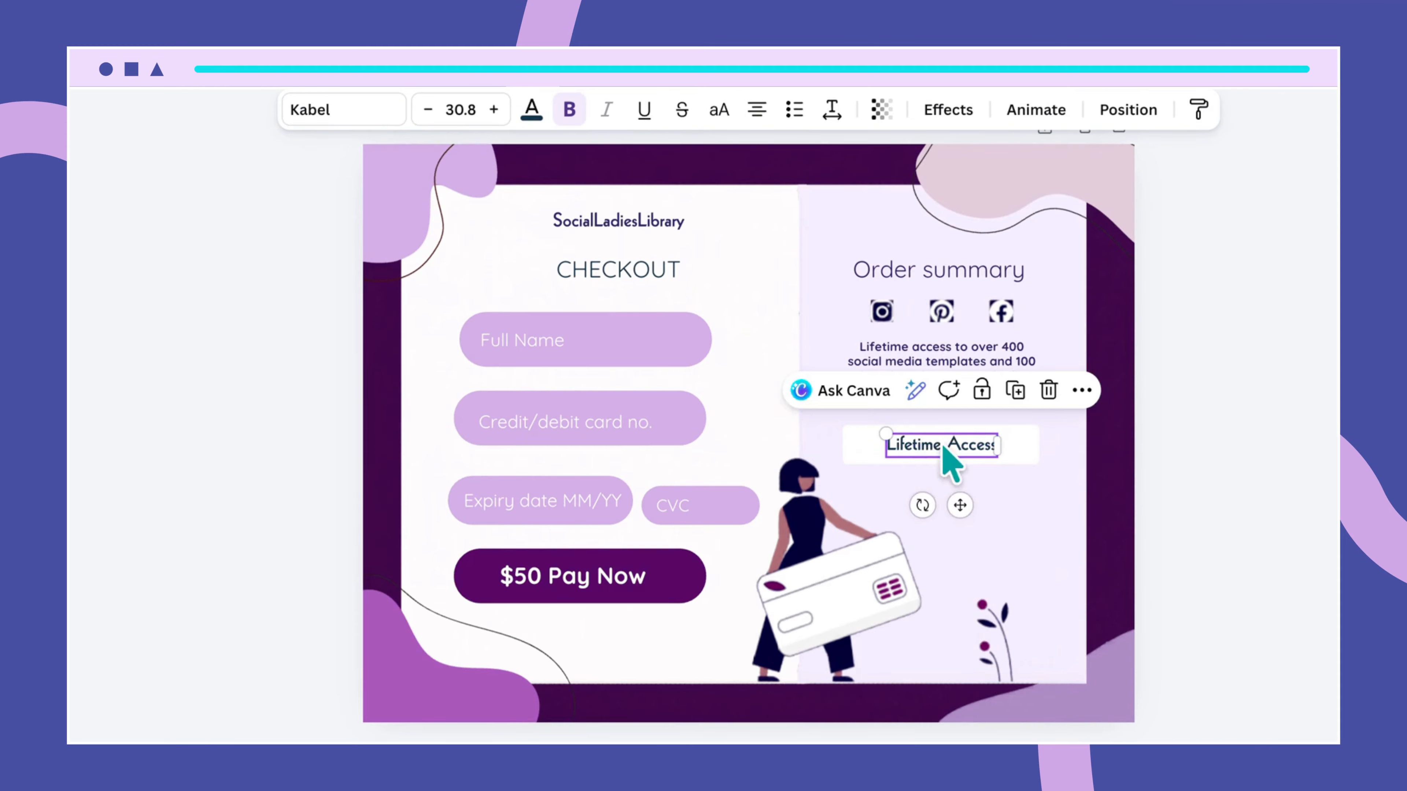
left_click(1008, 536)
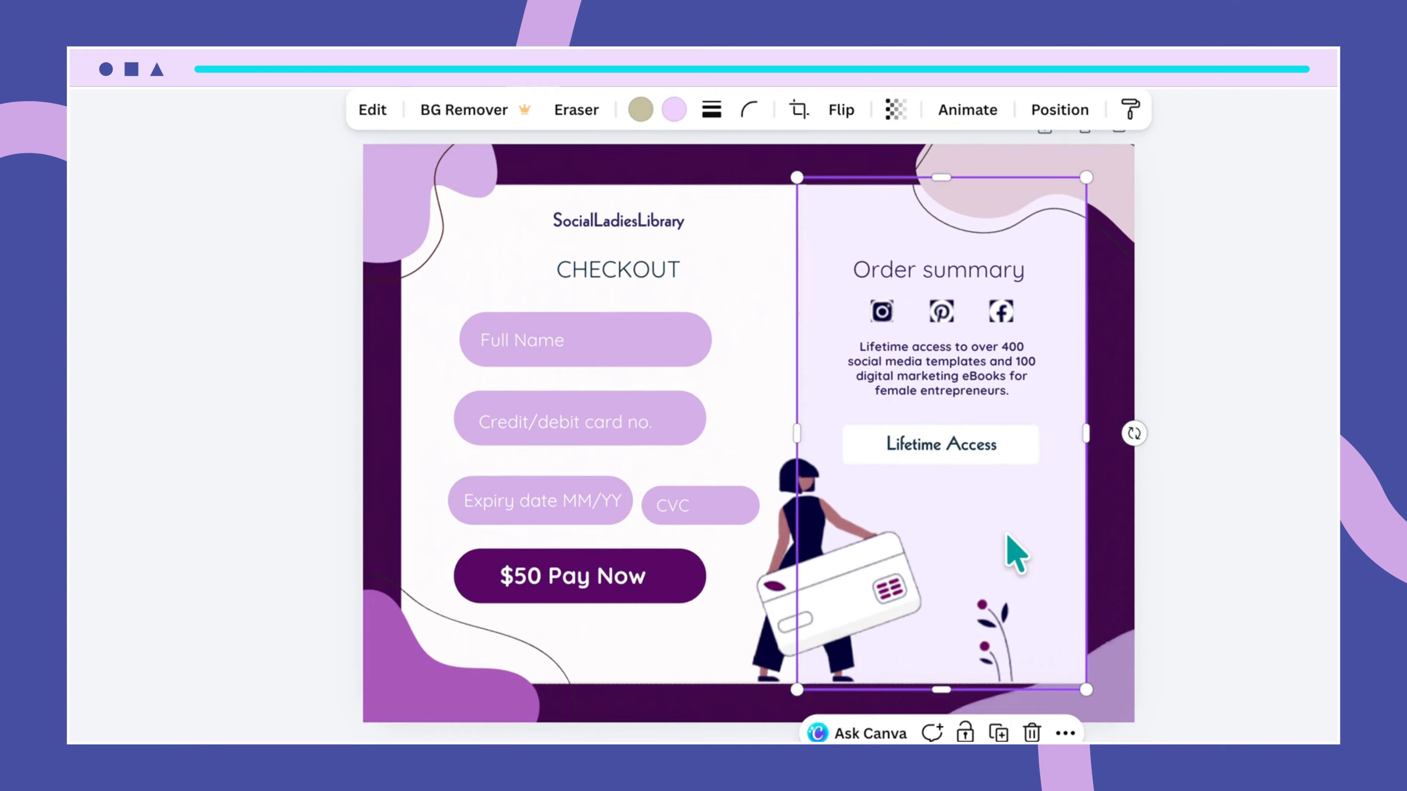
Step: Recolor the woman with credit card illustration by setting its muted purple color to #7D6475
left_click(1224, 413)
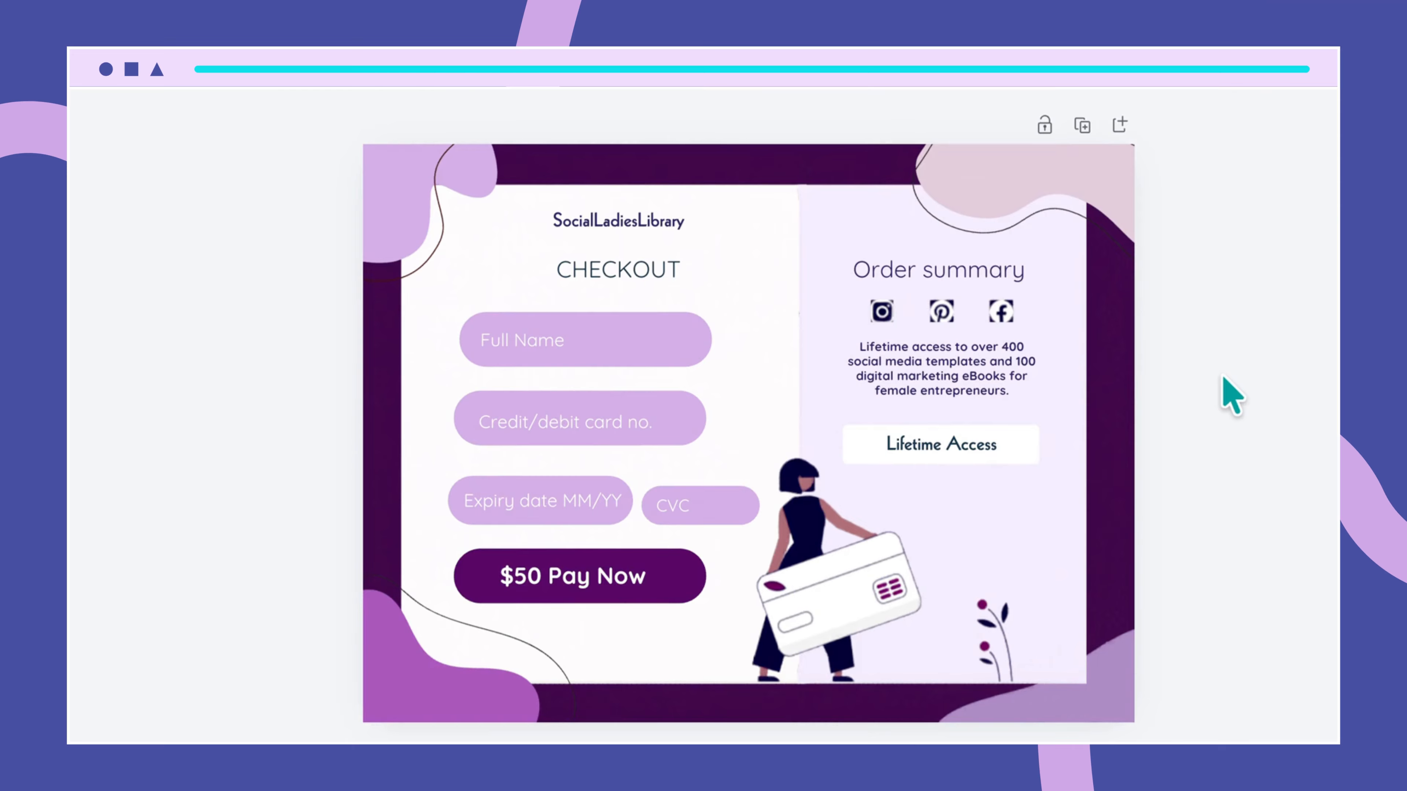
left_click(825, 674)
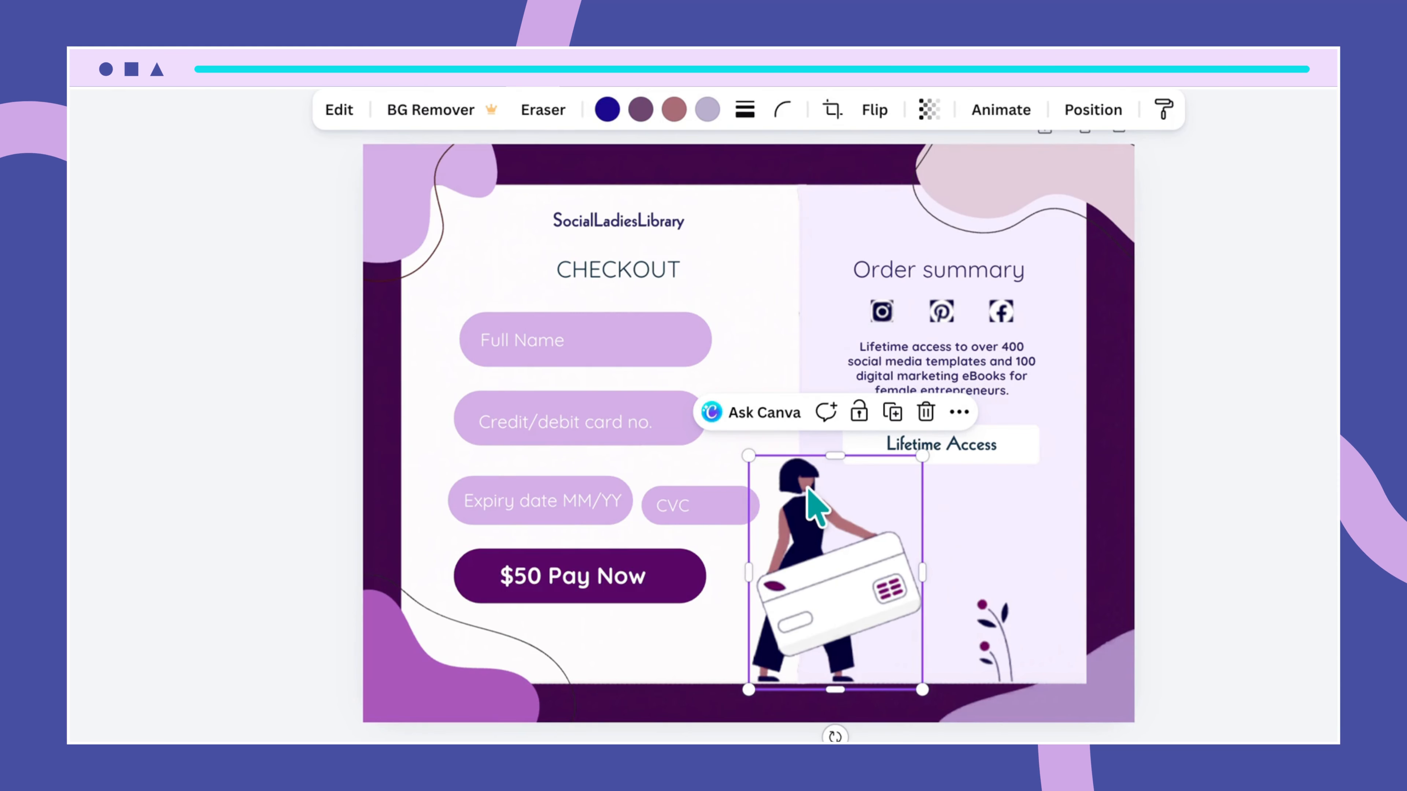
left_click(641, 109)
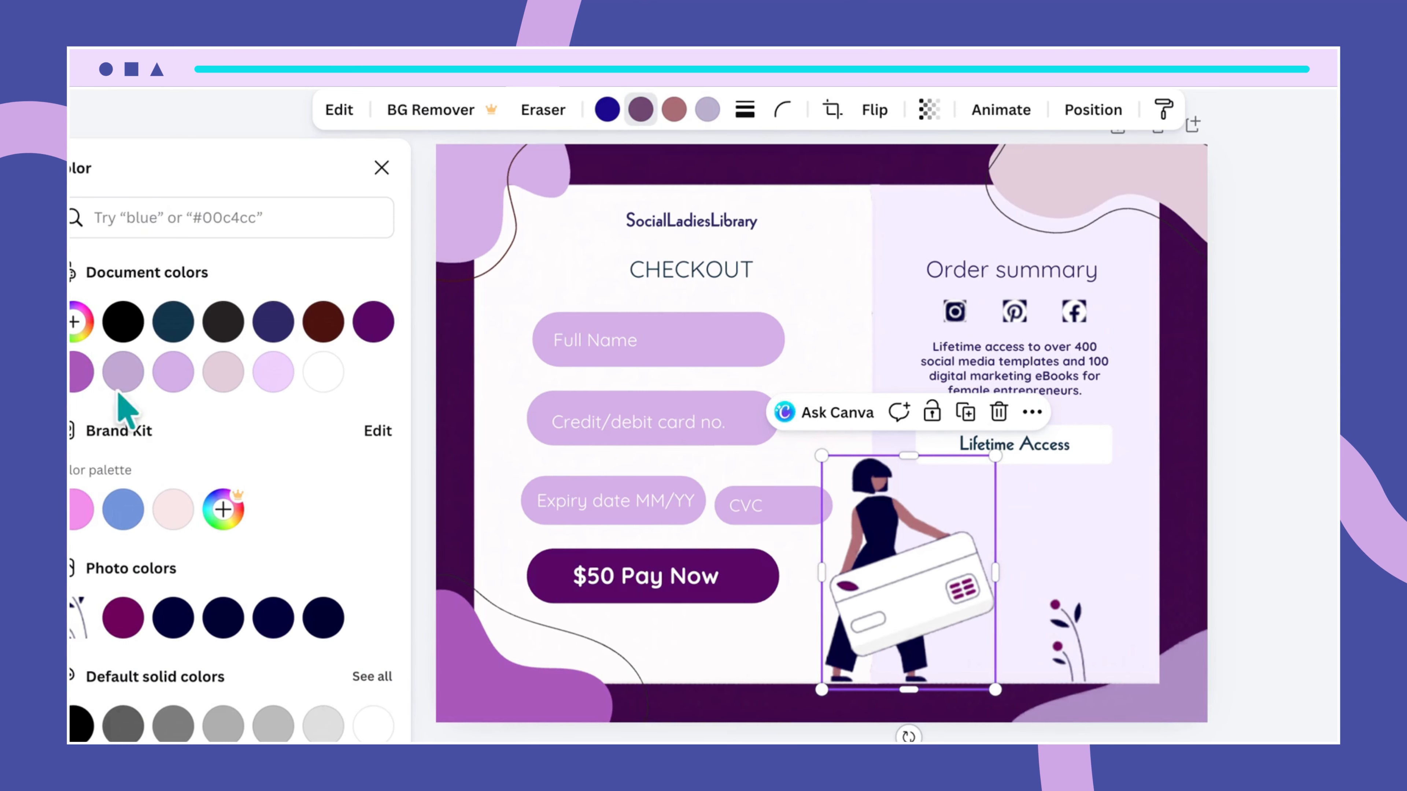
left_click(80, 322)
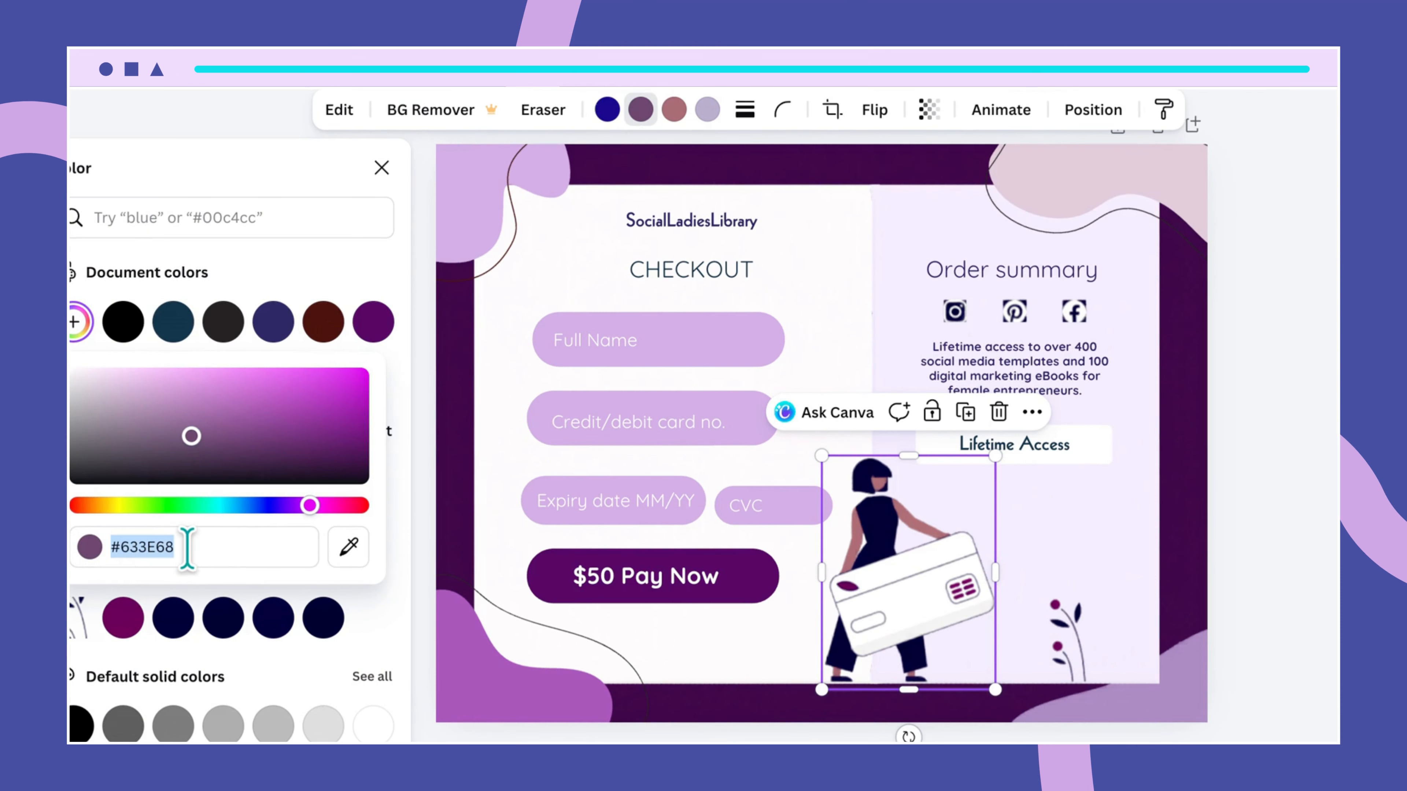
type("#")
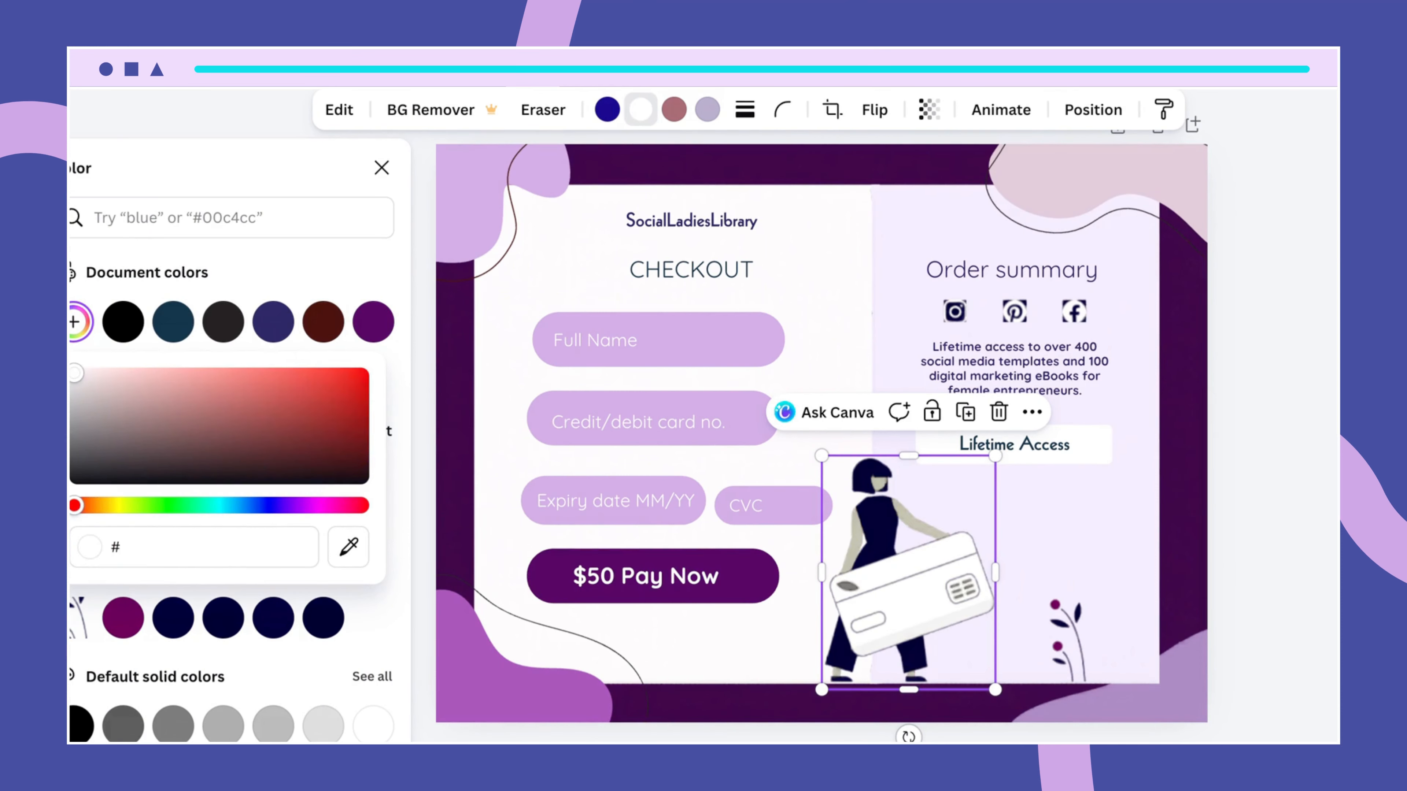
type("7")
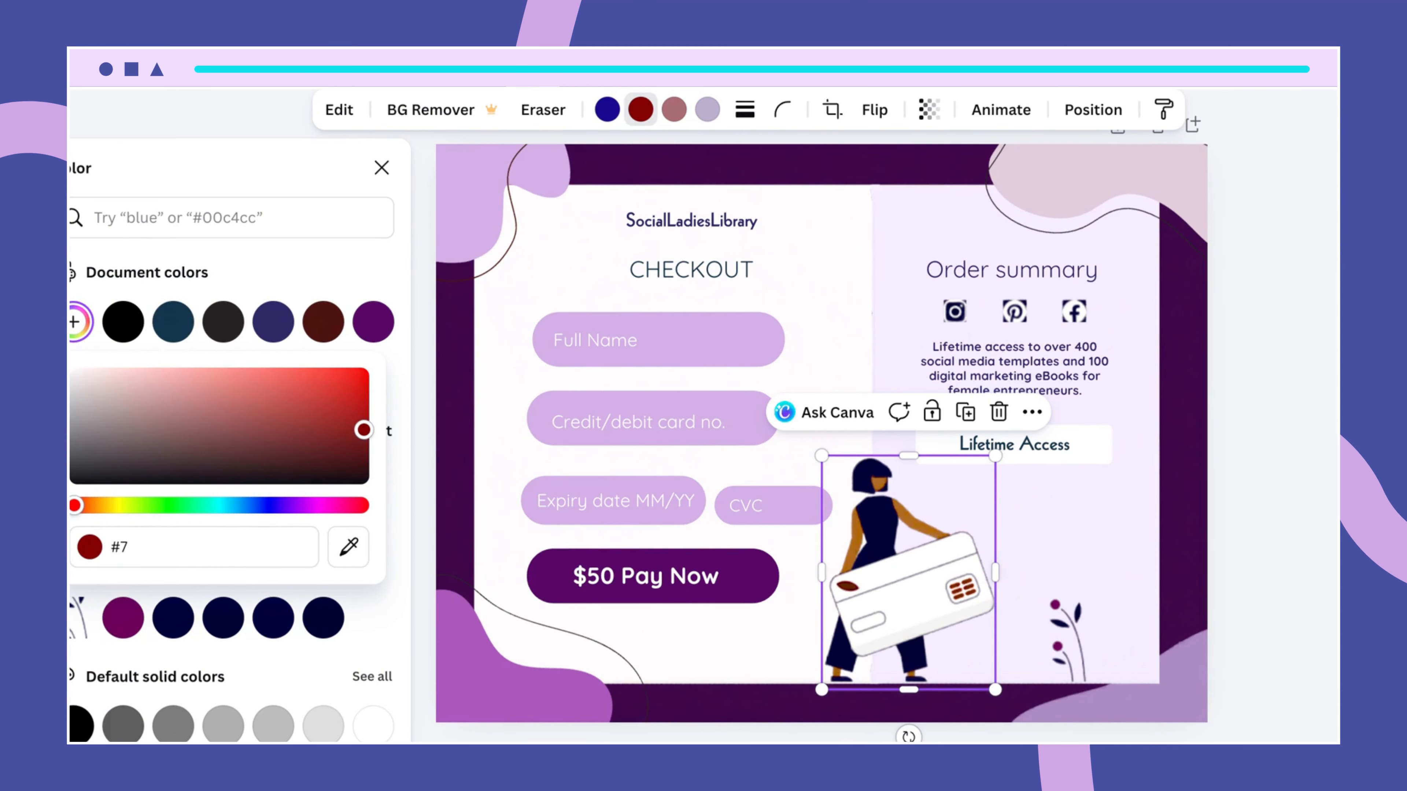
type("D6")
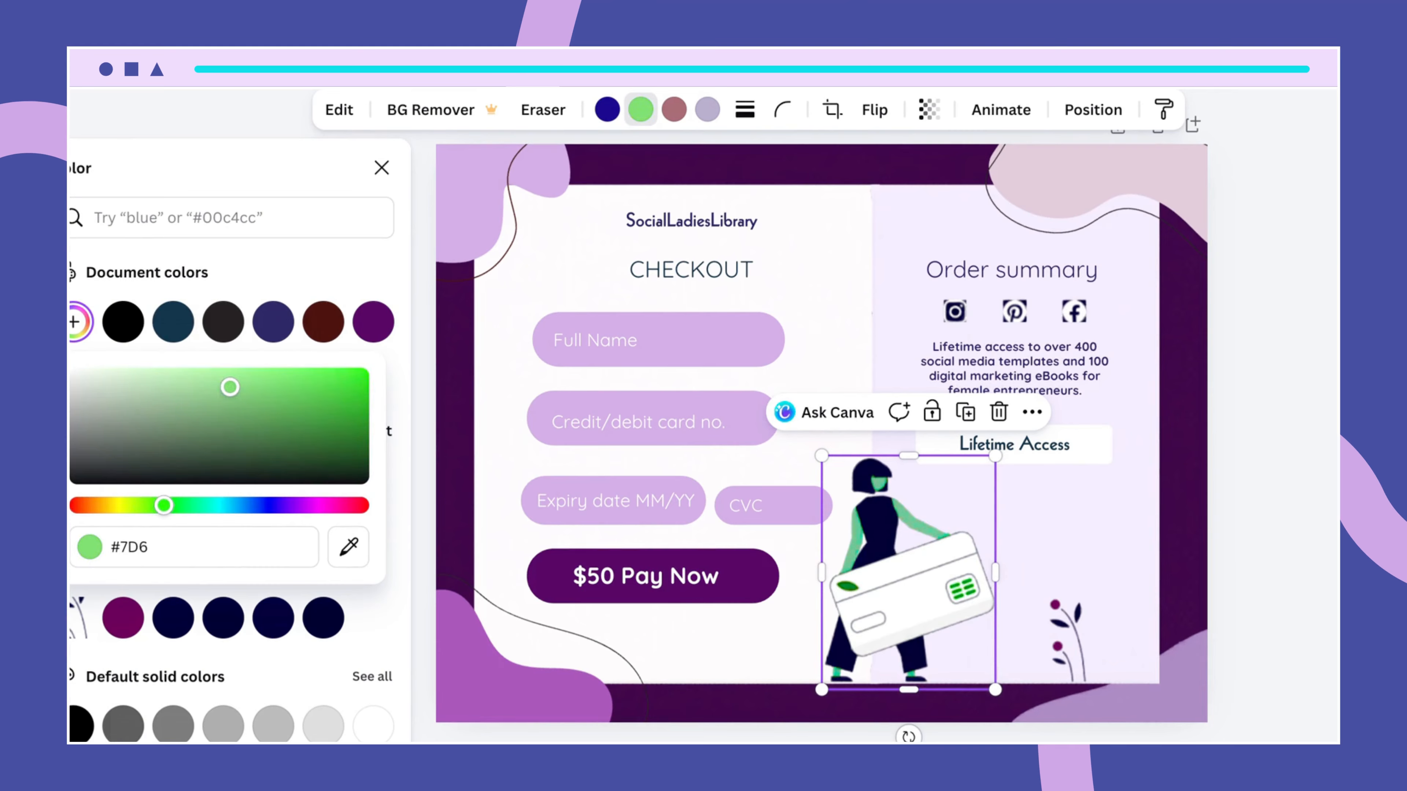
type("4")
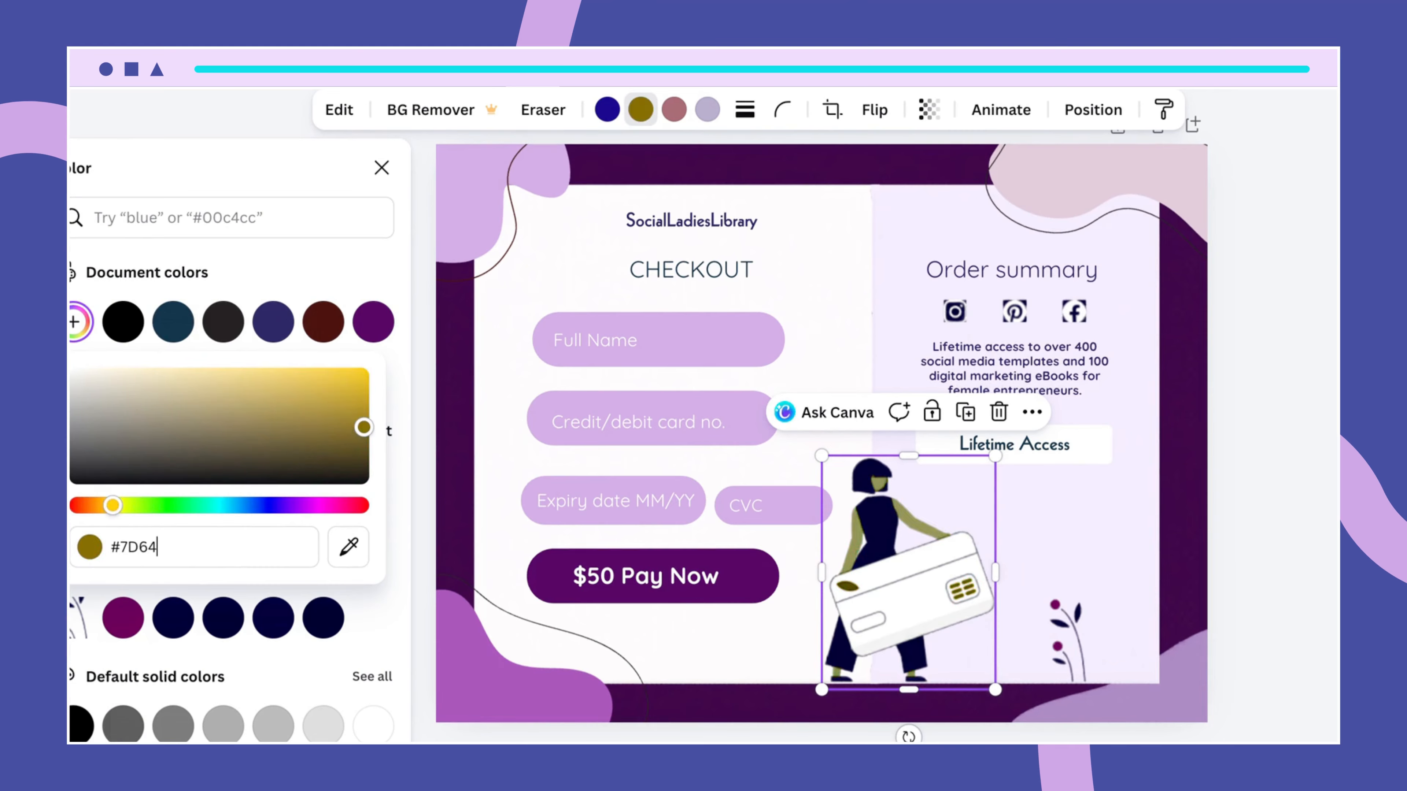
type("75")
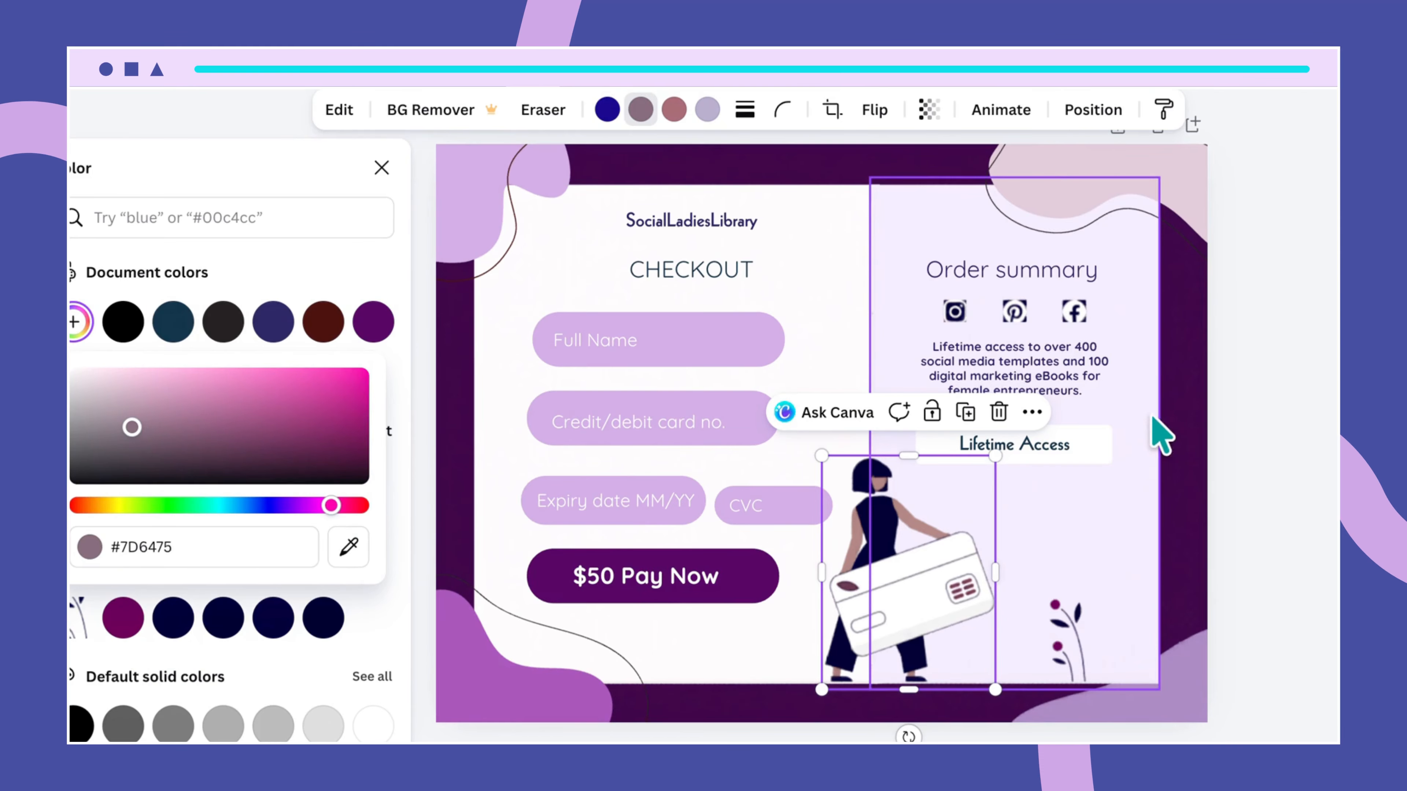
left_click(1174, 418)
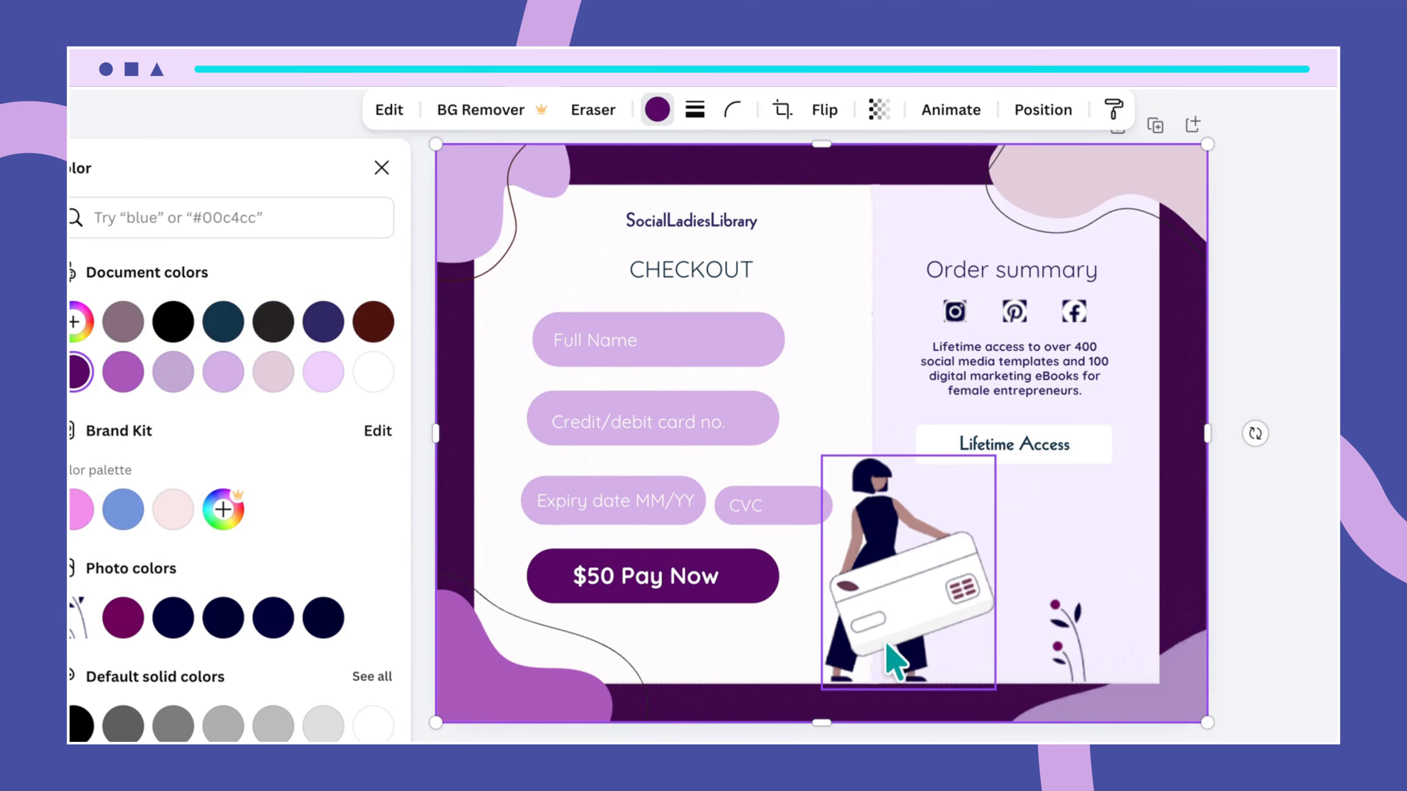
Step: Move the woman with credit card illustration slightly down and left so her feet overlap the dark purple border
left_click(911, 621)
left_click_drag(909, 610, 904, 619)
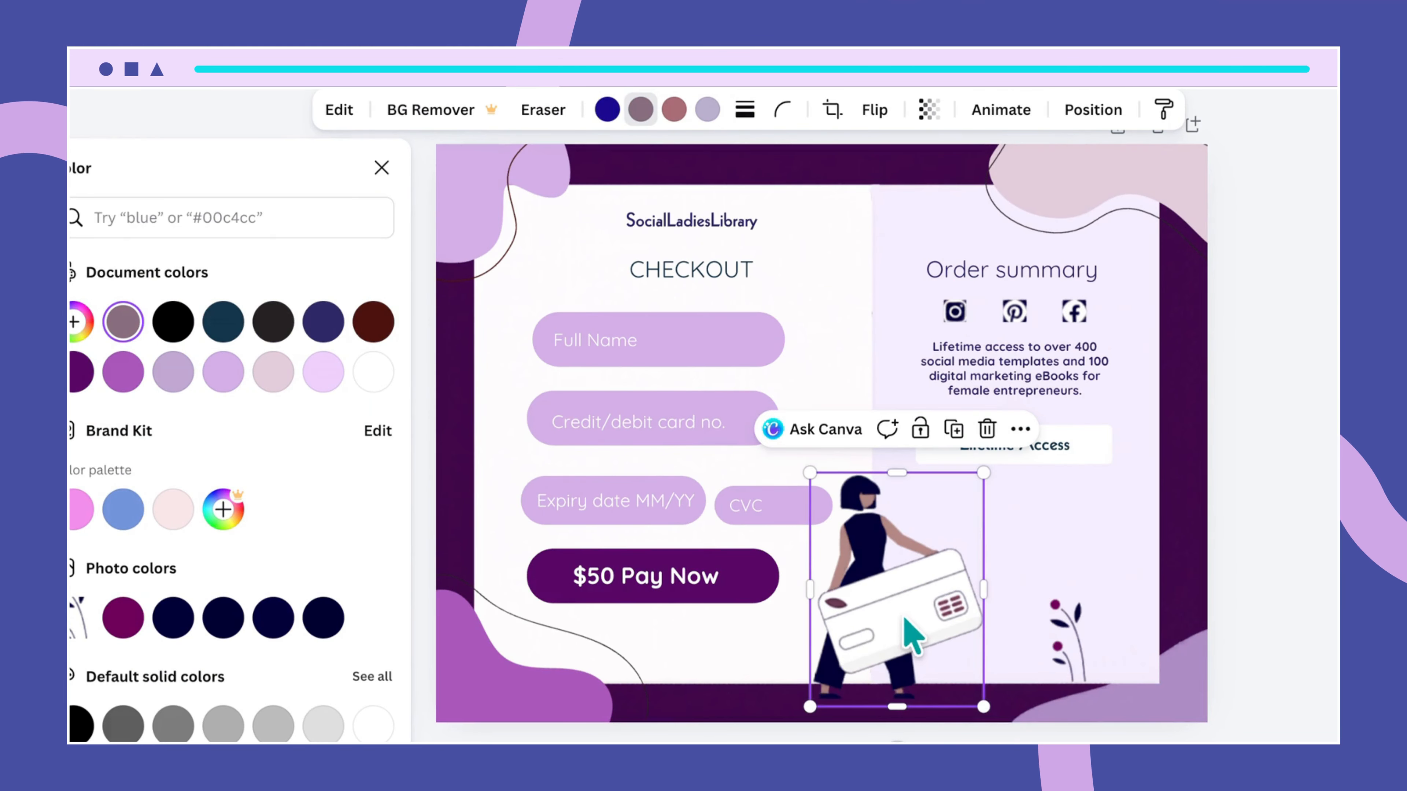
left_click(1202, 499)
left_click(1290, 500)
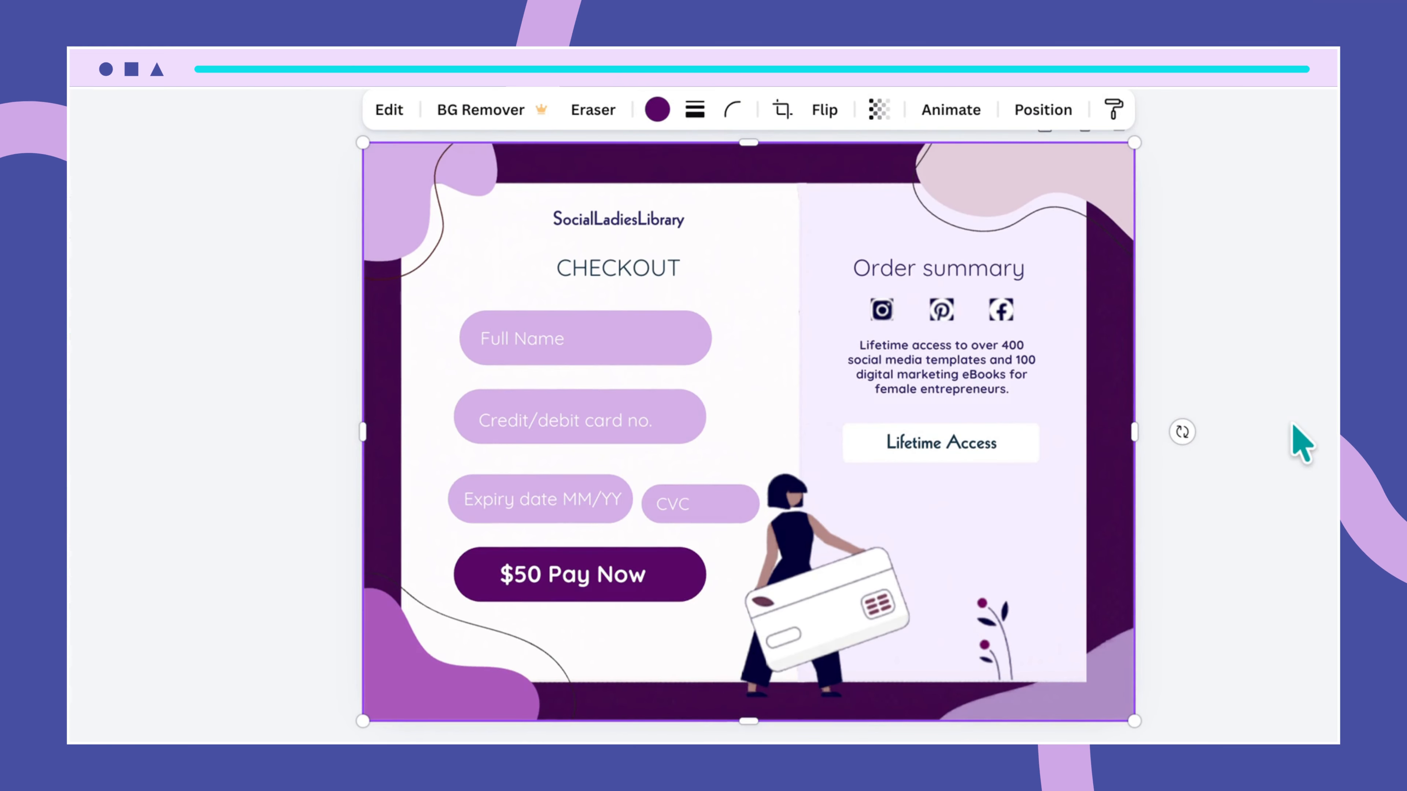
left_click(1292, 427)
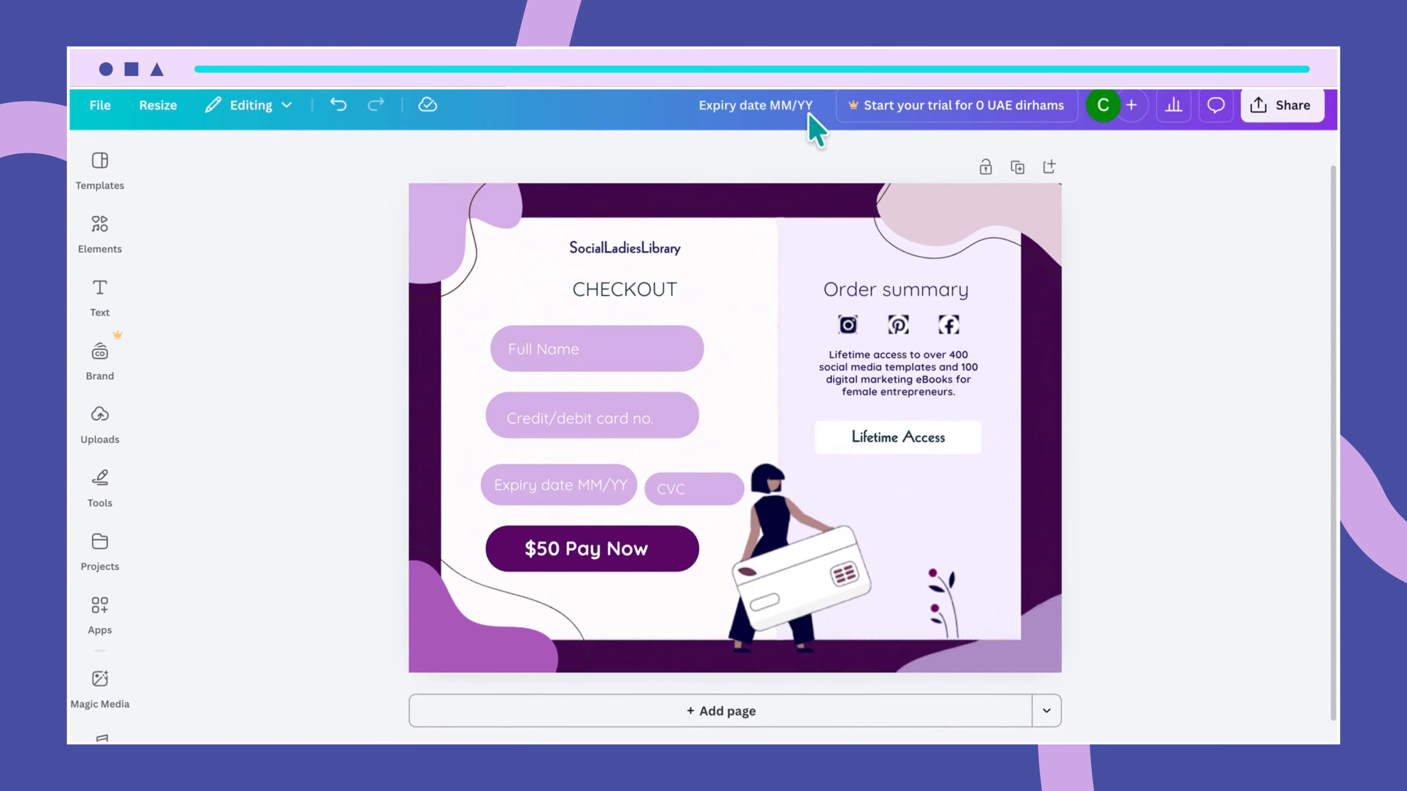
Step: Rename the design as "Checkout page reedited"
double_click(817, 105)
left_click_drag(818, 105, 687, 111)
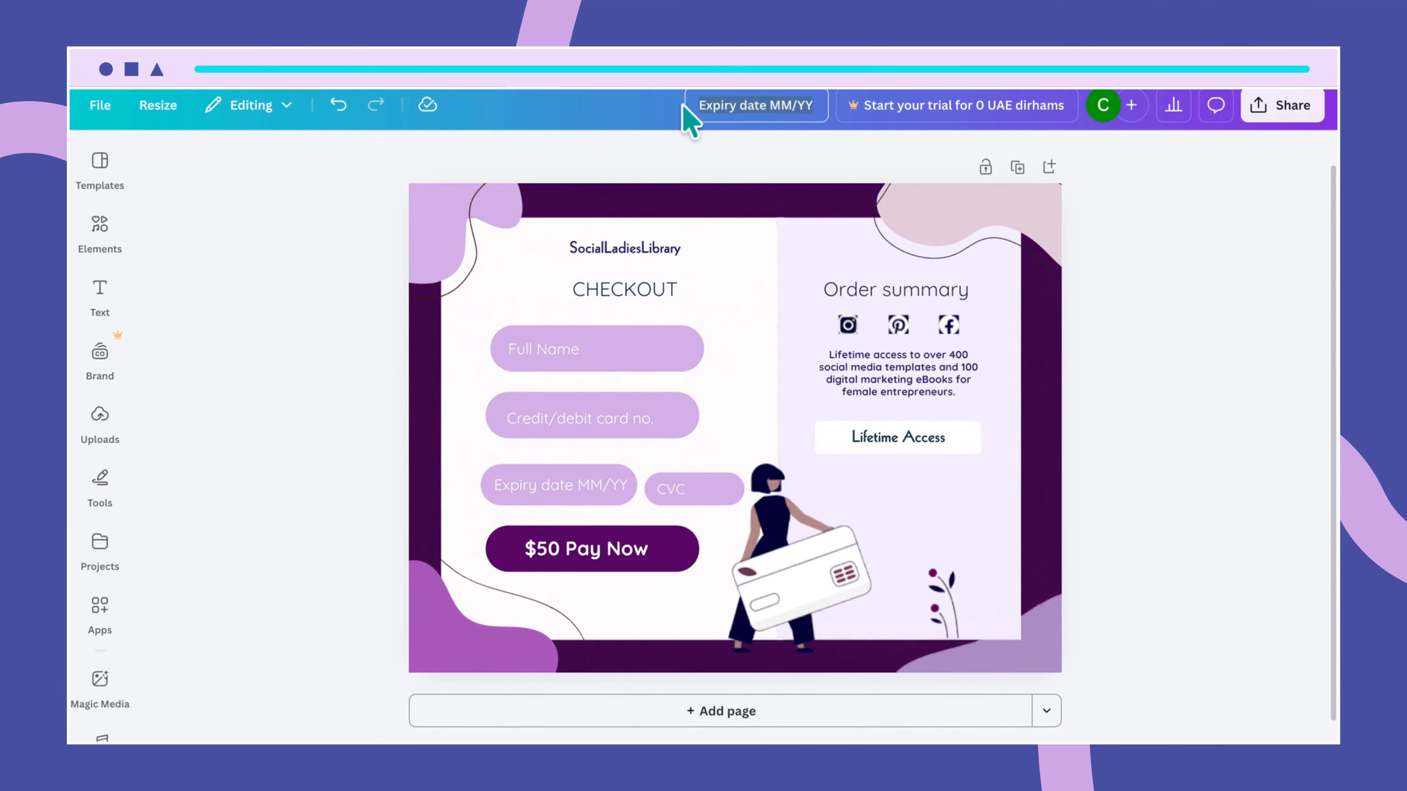
type("Chec")
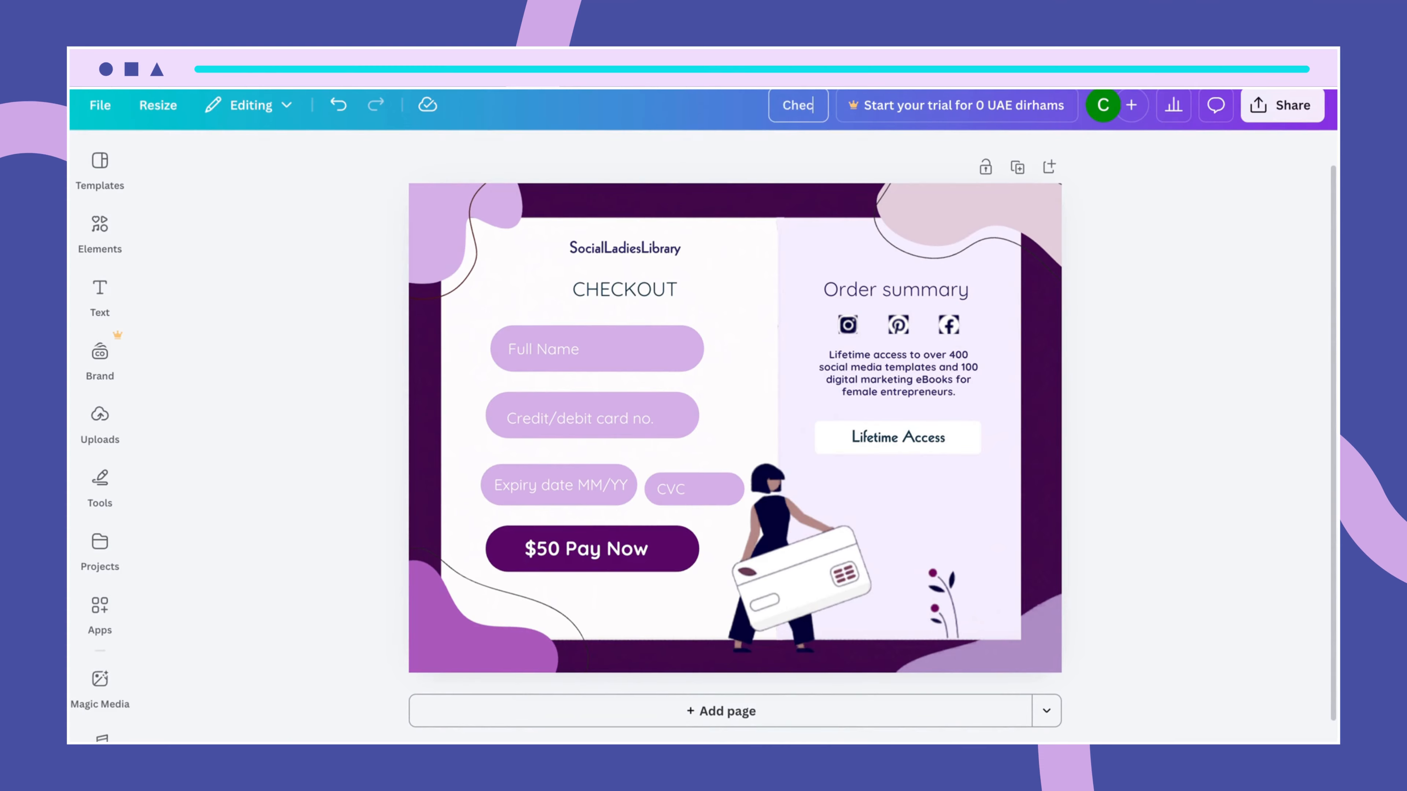
type("kout page ree")
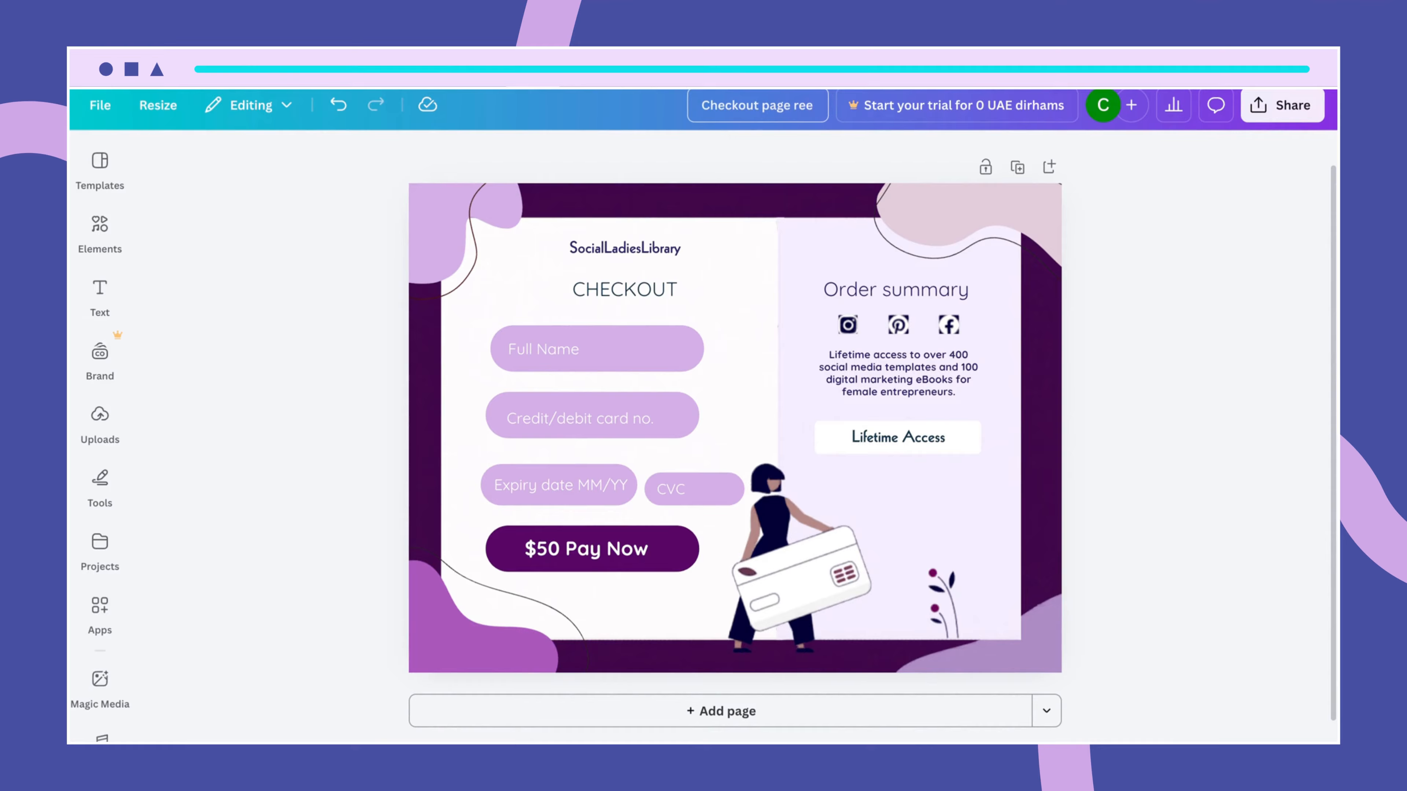
type("dited")
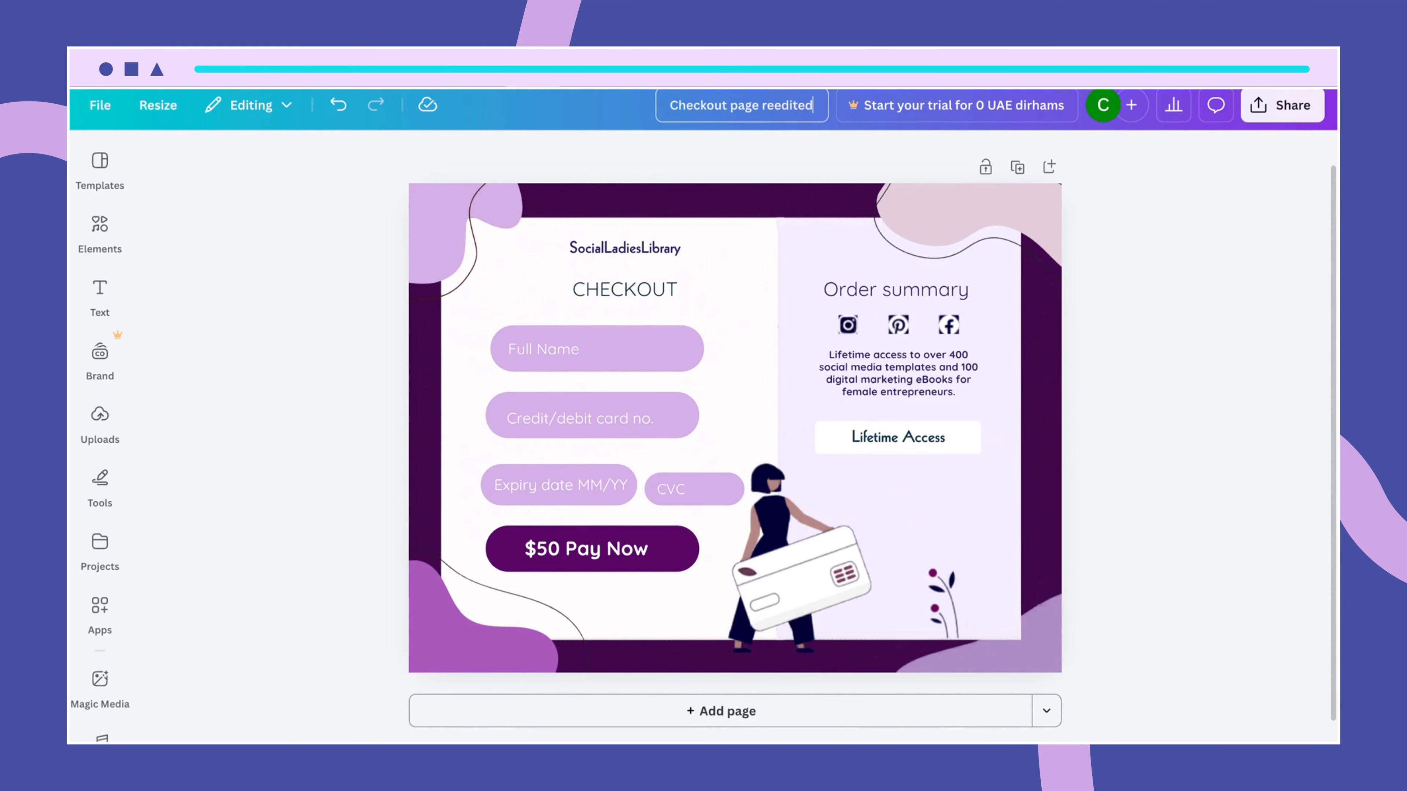
left_click(1175, 174)
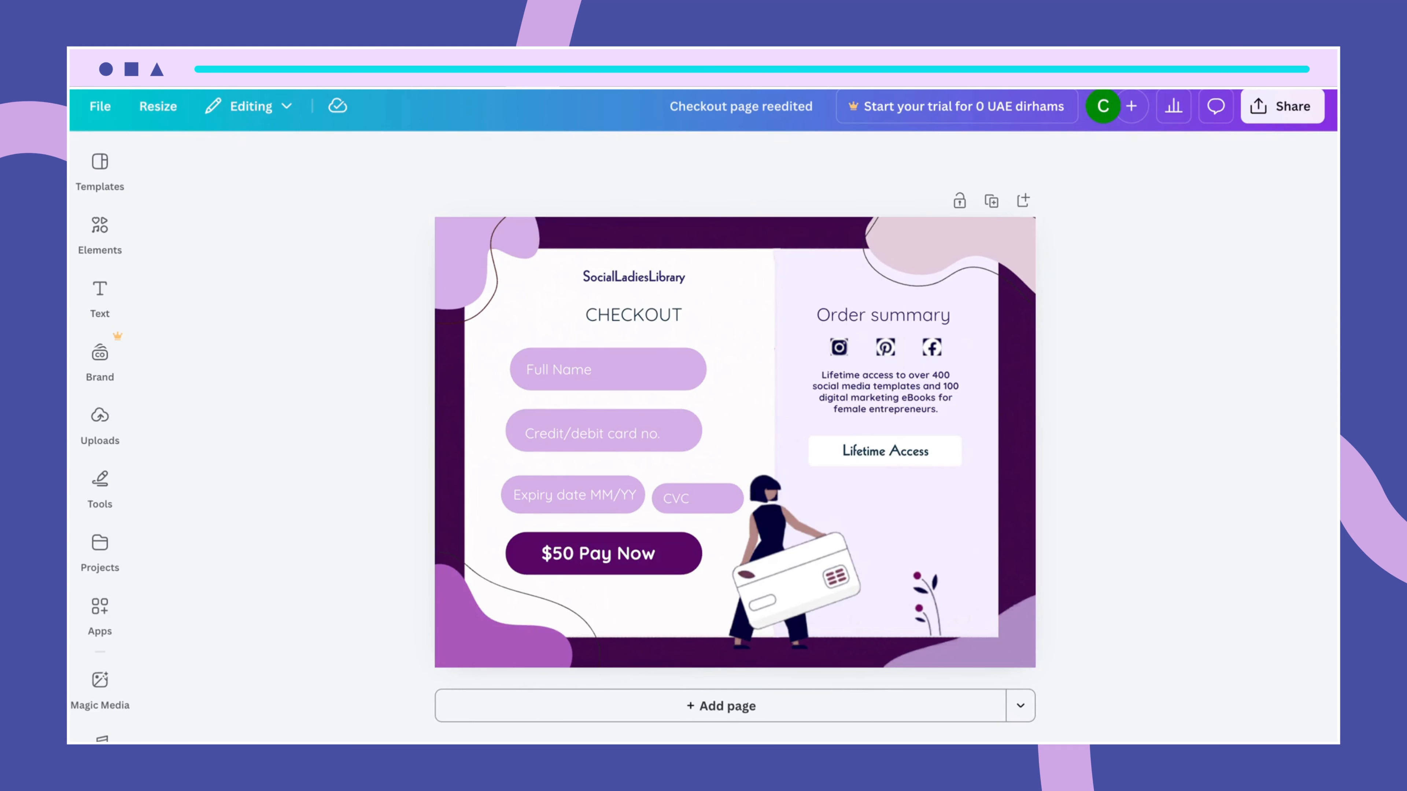
Step: Preview the checkout page in full screen and return to the editor
left_click(1286, 741)
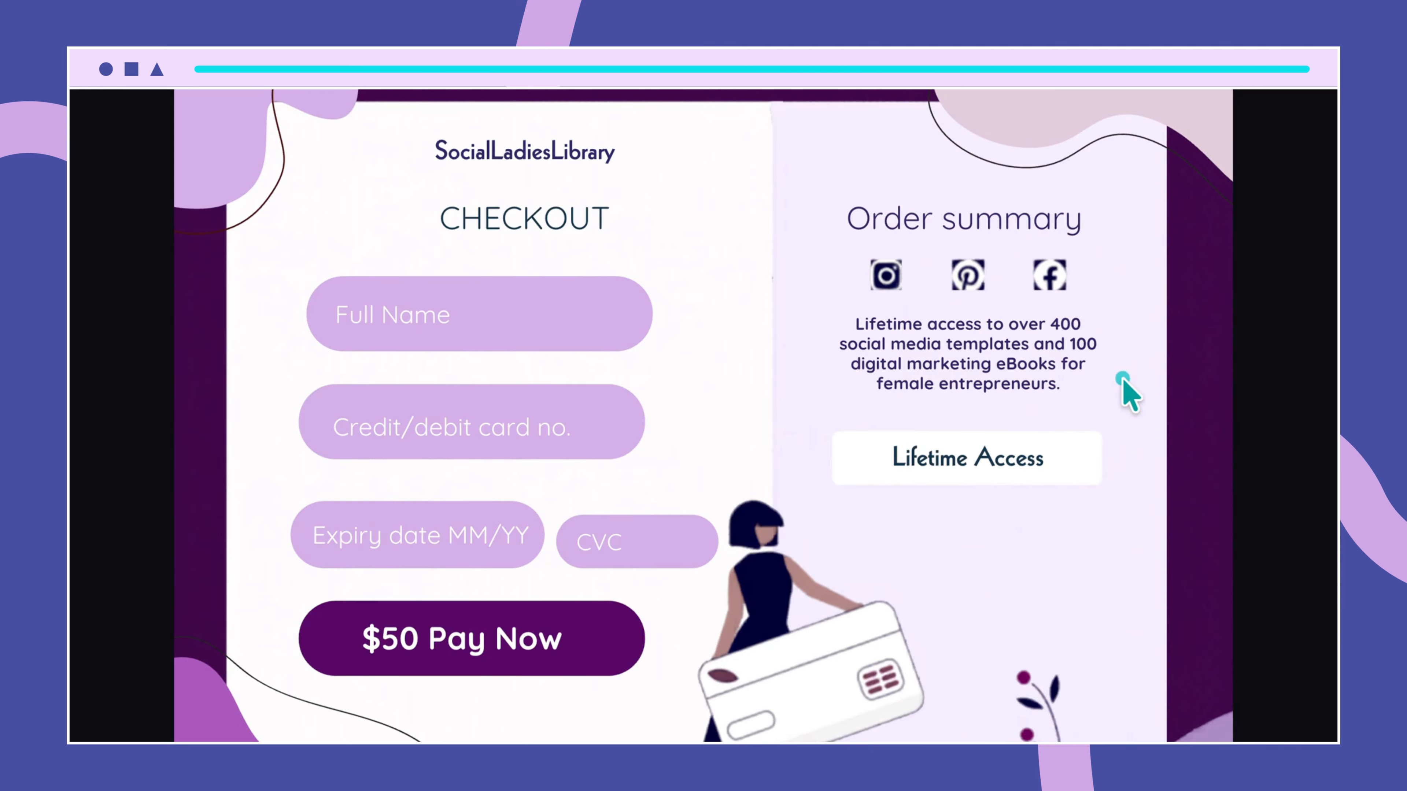
key("Escape")
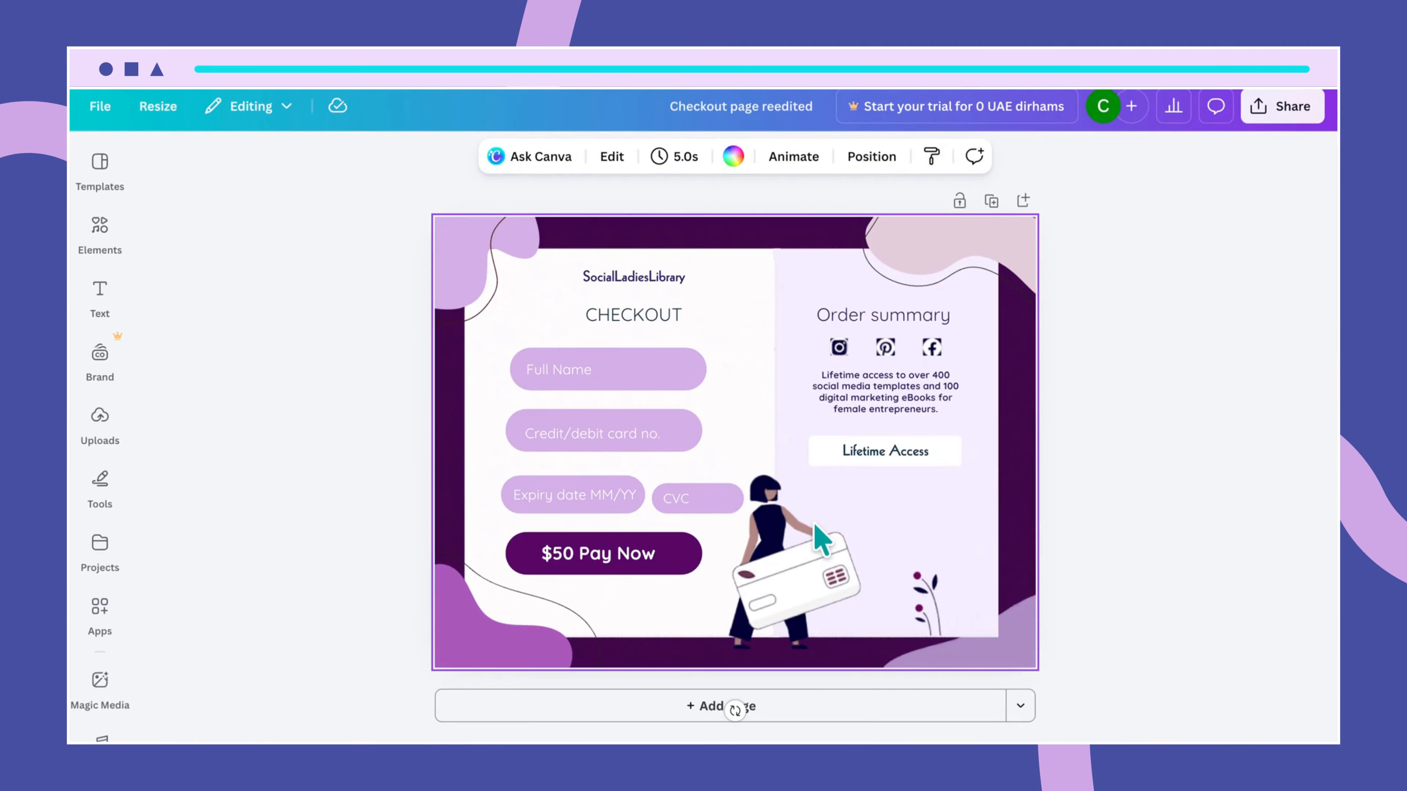